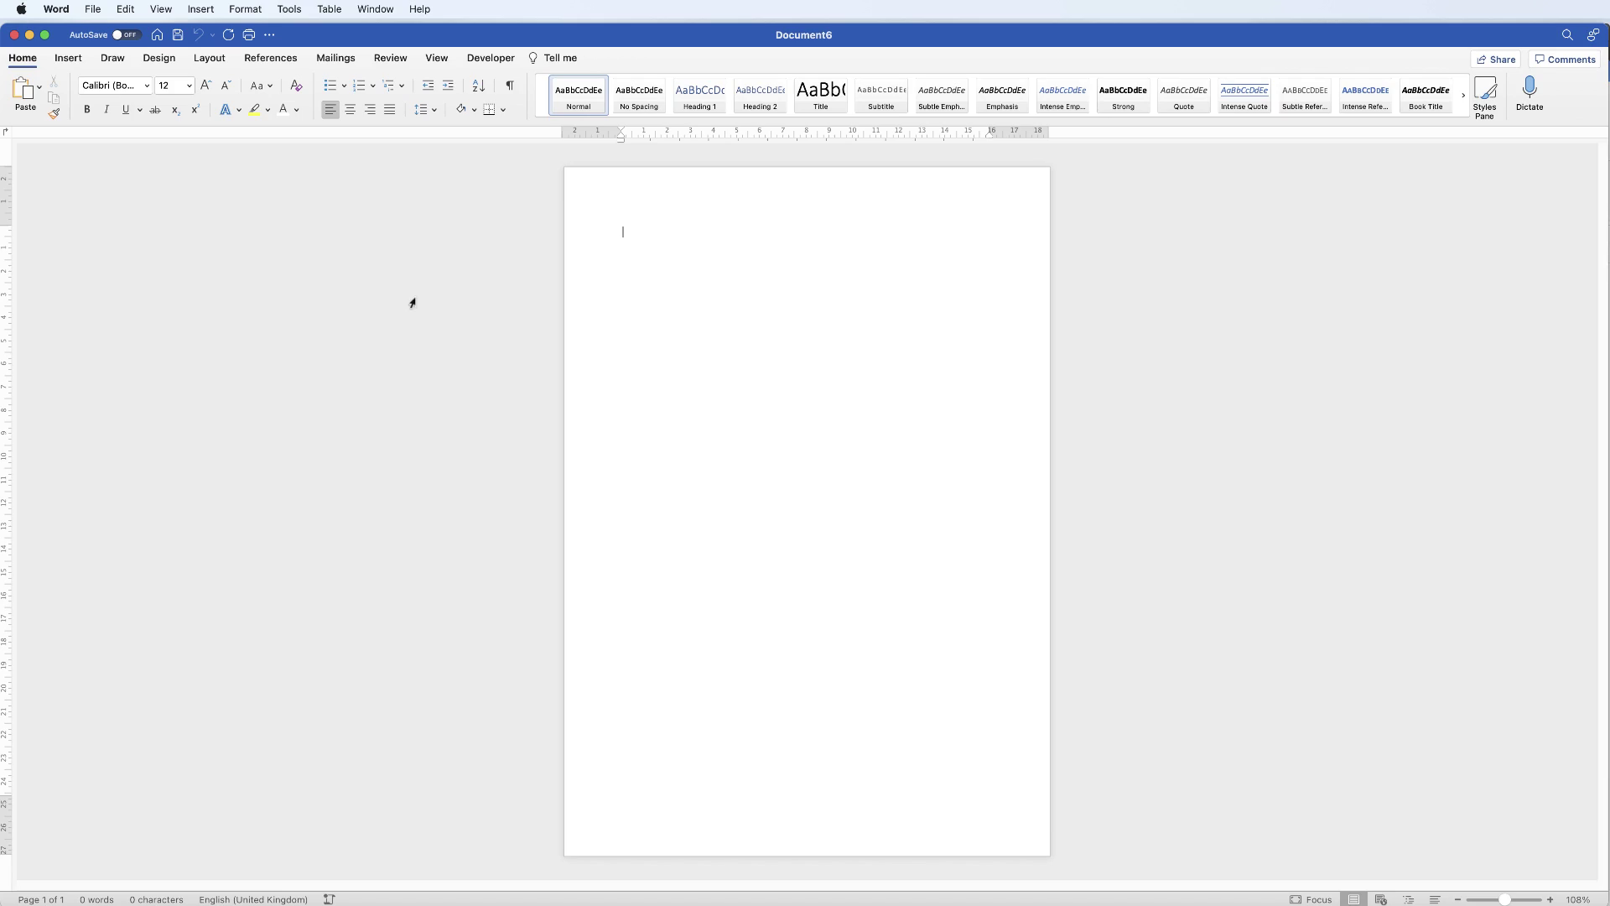
Check that the paper size is A4 and apply the Narrow margin preset to the page.
left_click(212, 58)
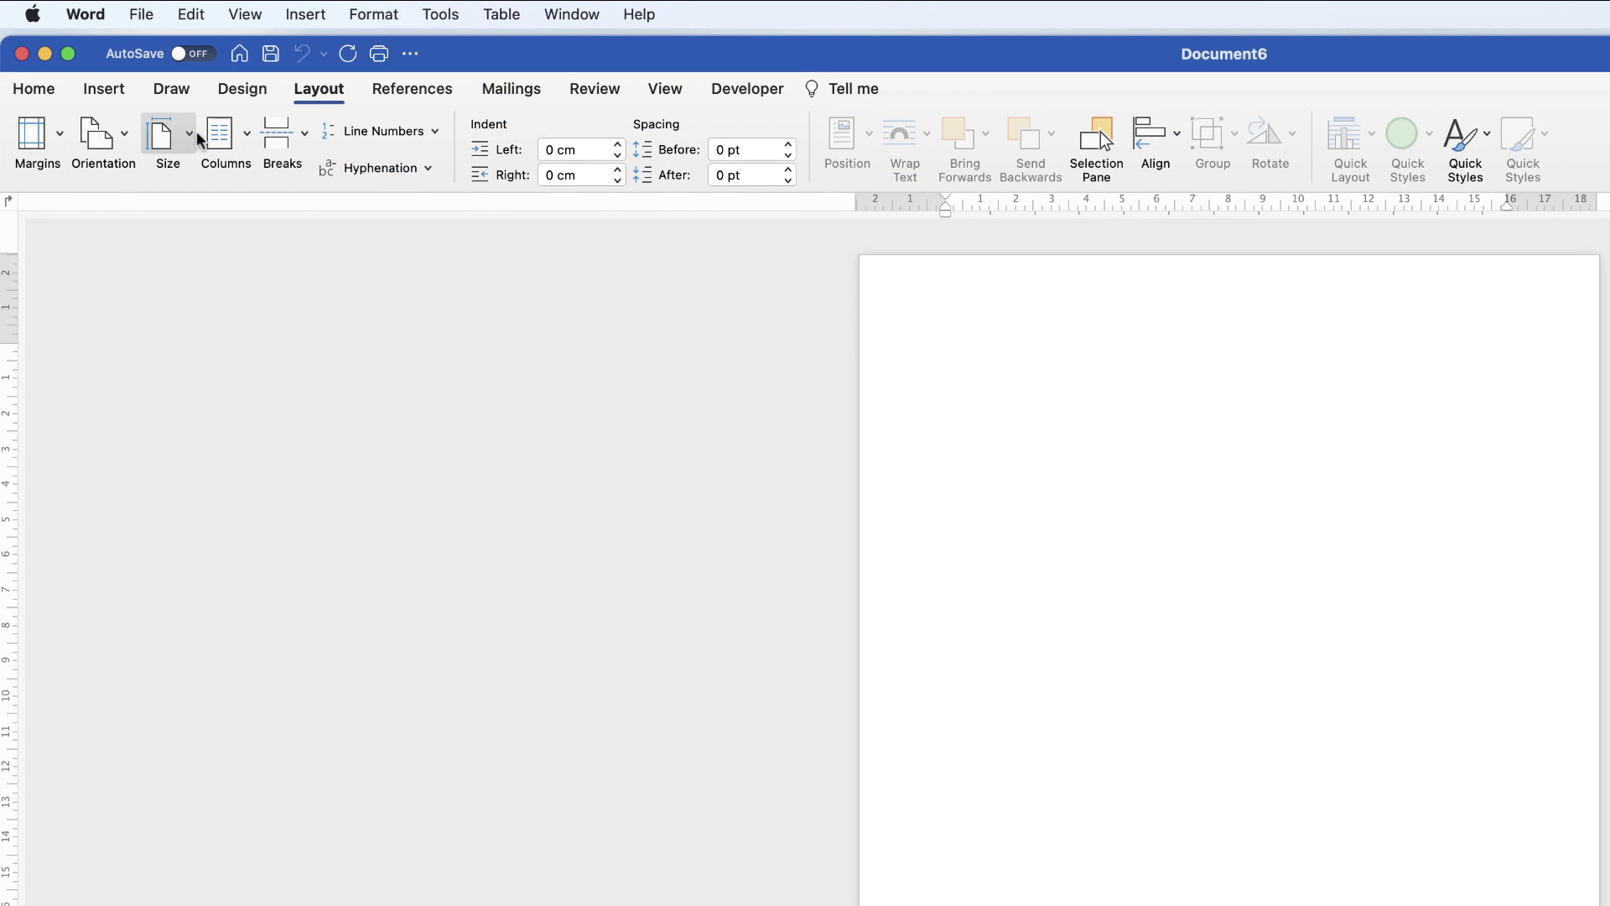
left_click(166, 143)
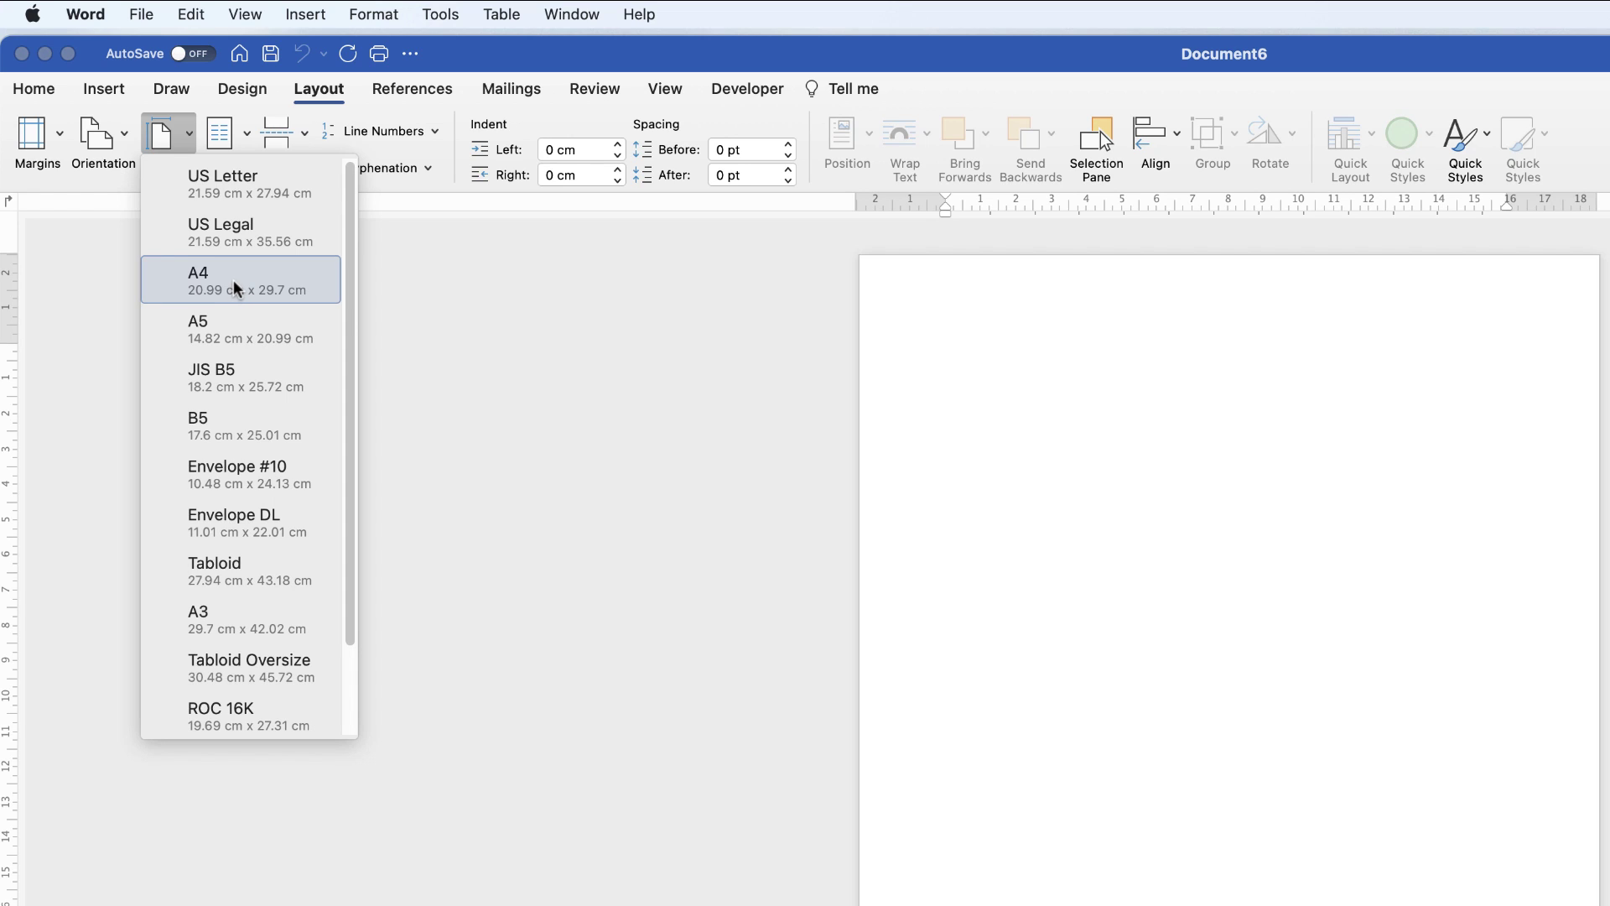
left_click(185, 134)
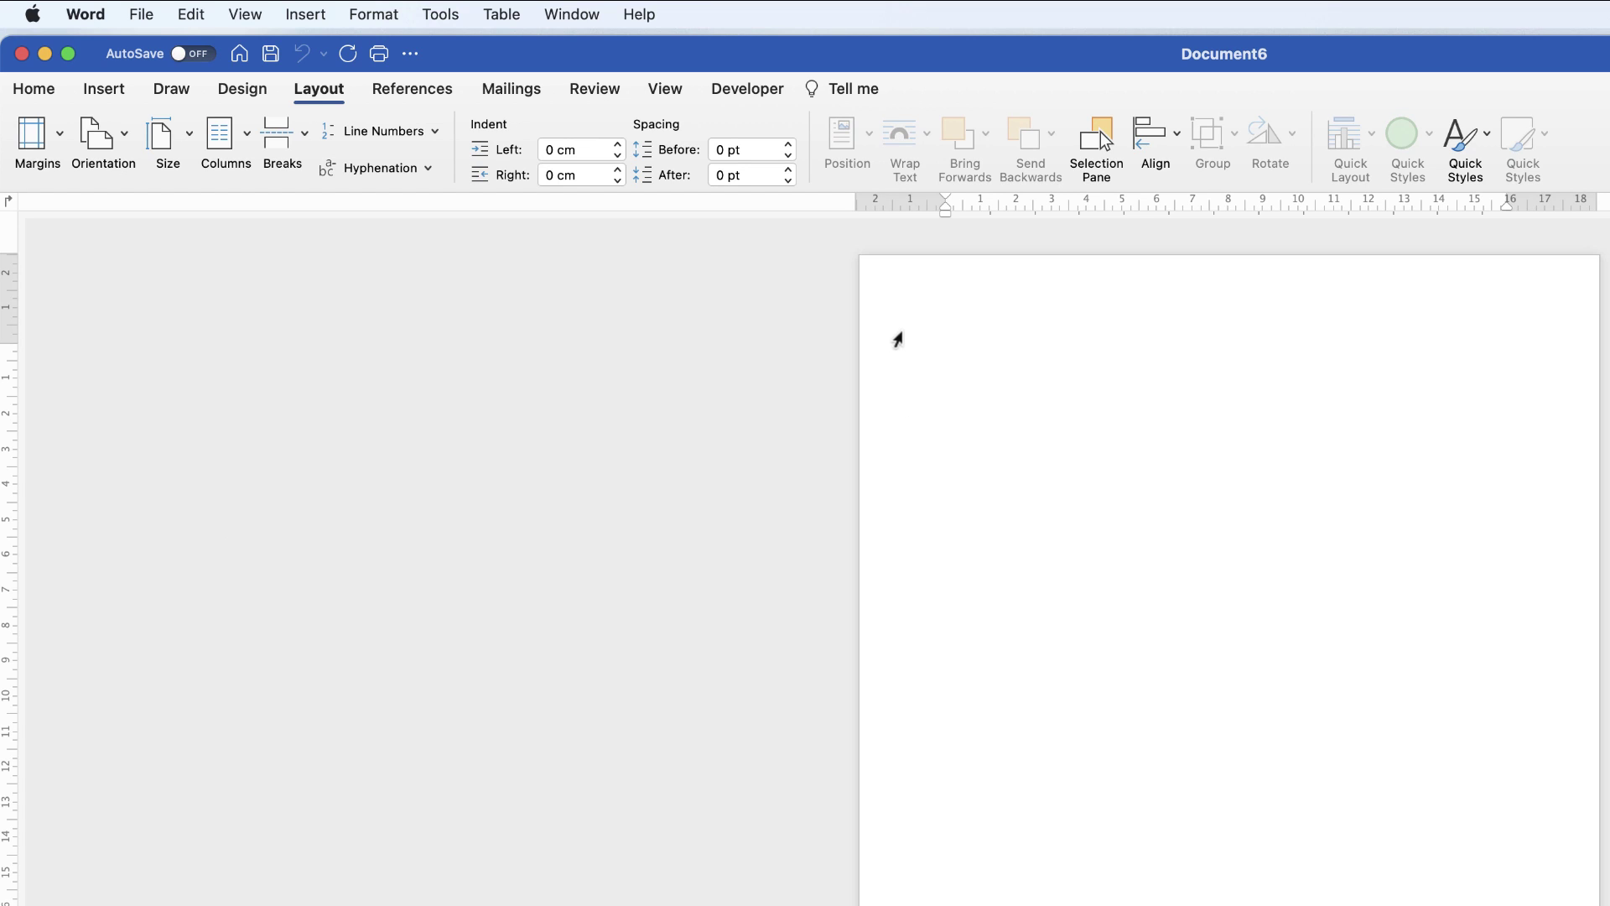
left_click(59, 135)
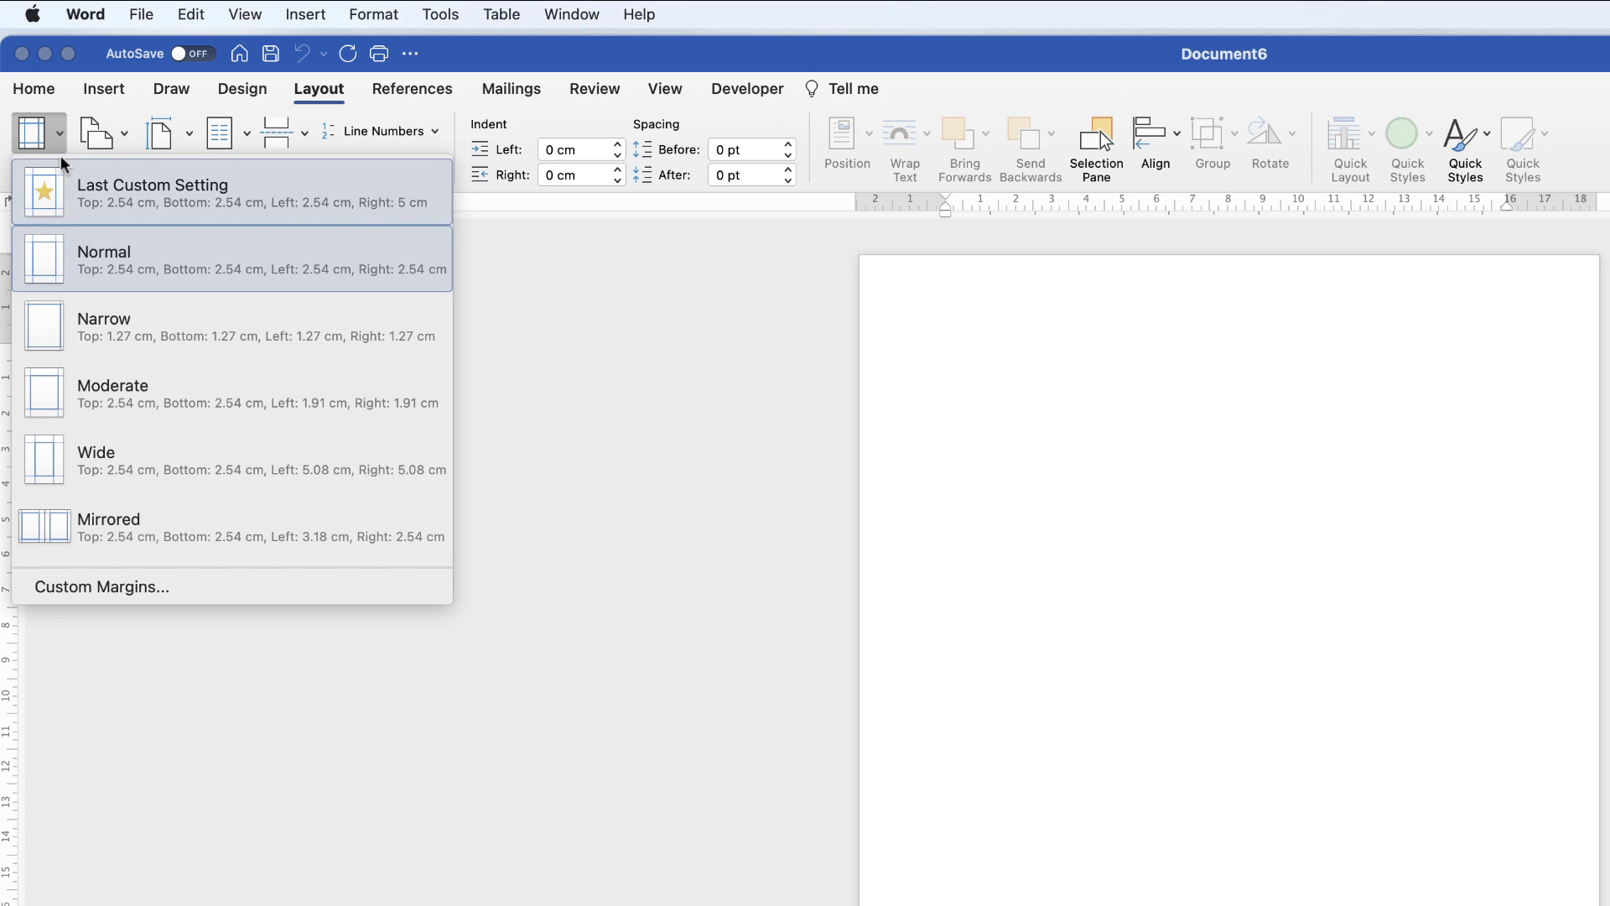
left_click(112, 325)
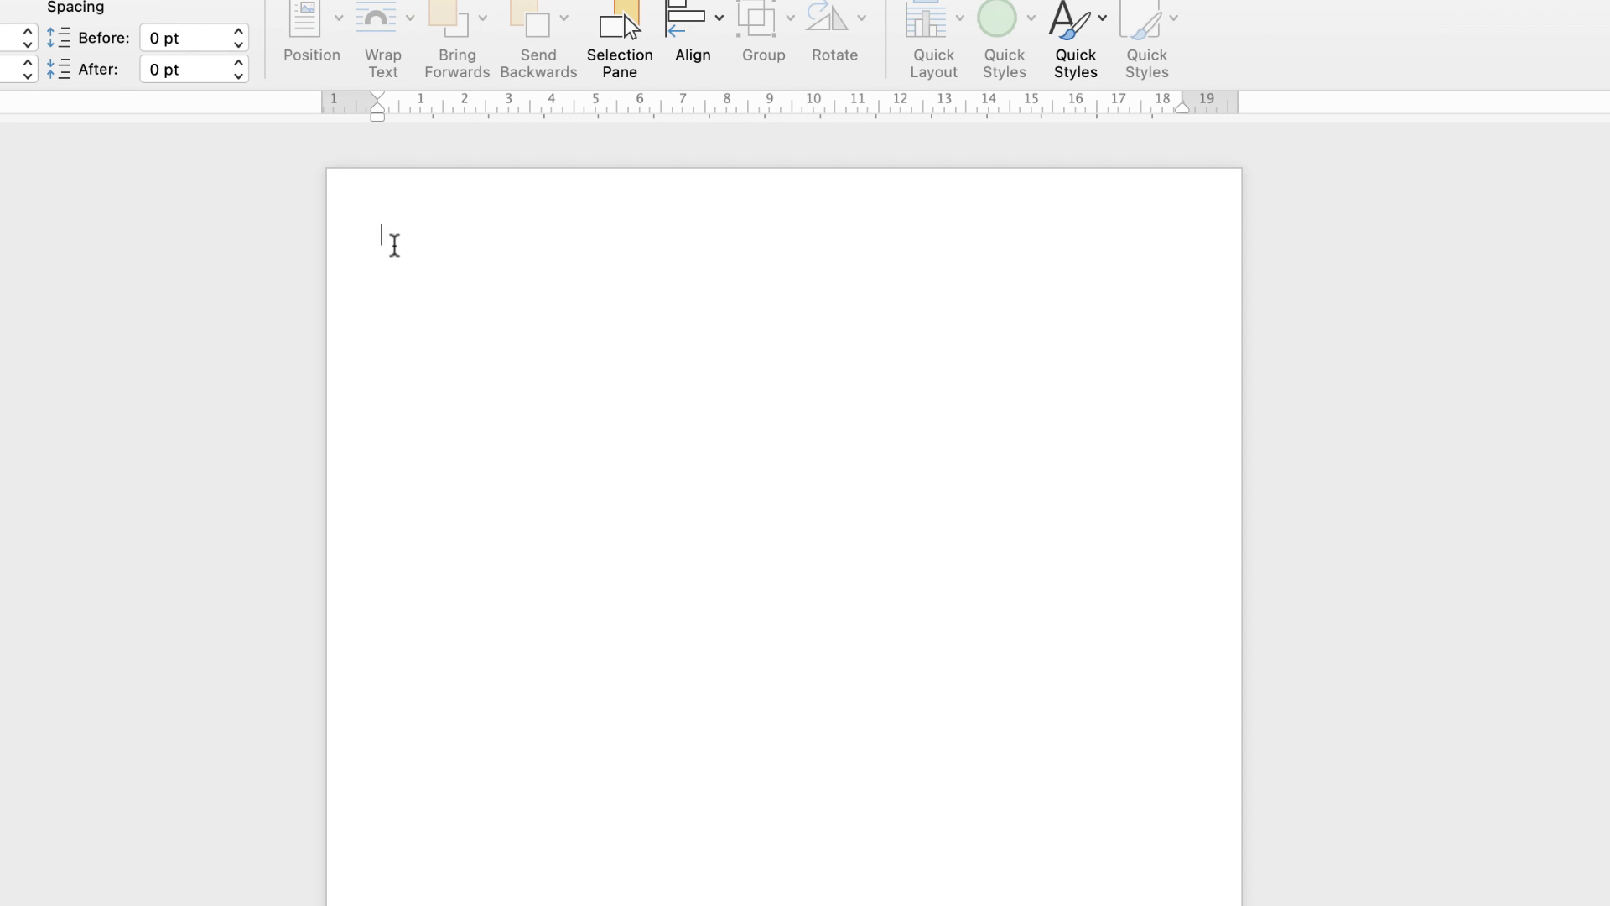
Leave an empty first line and insert a table with 5 columns and 30 rows below it.
key("Return")
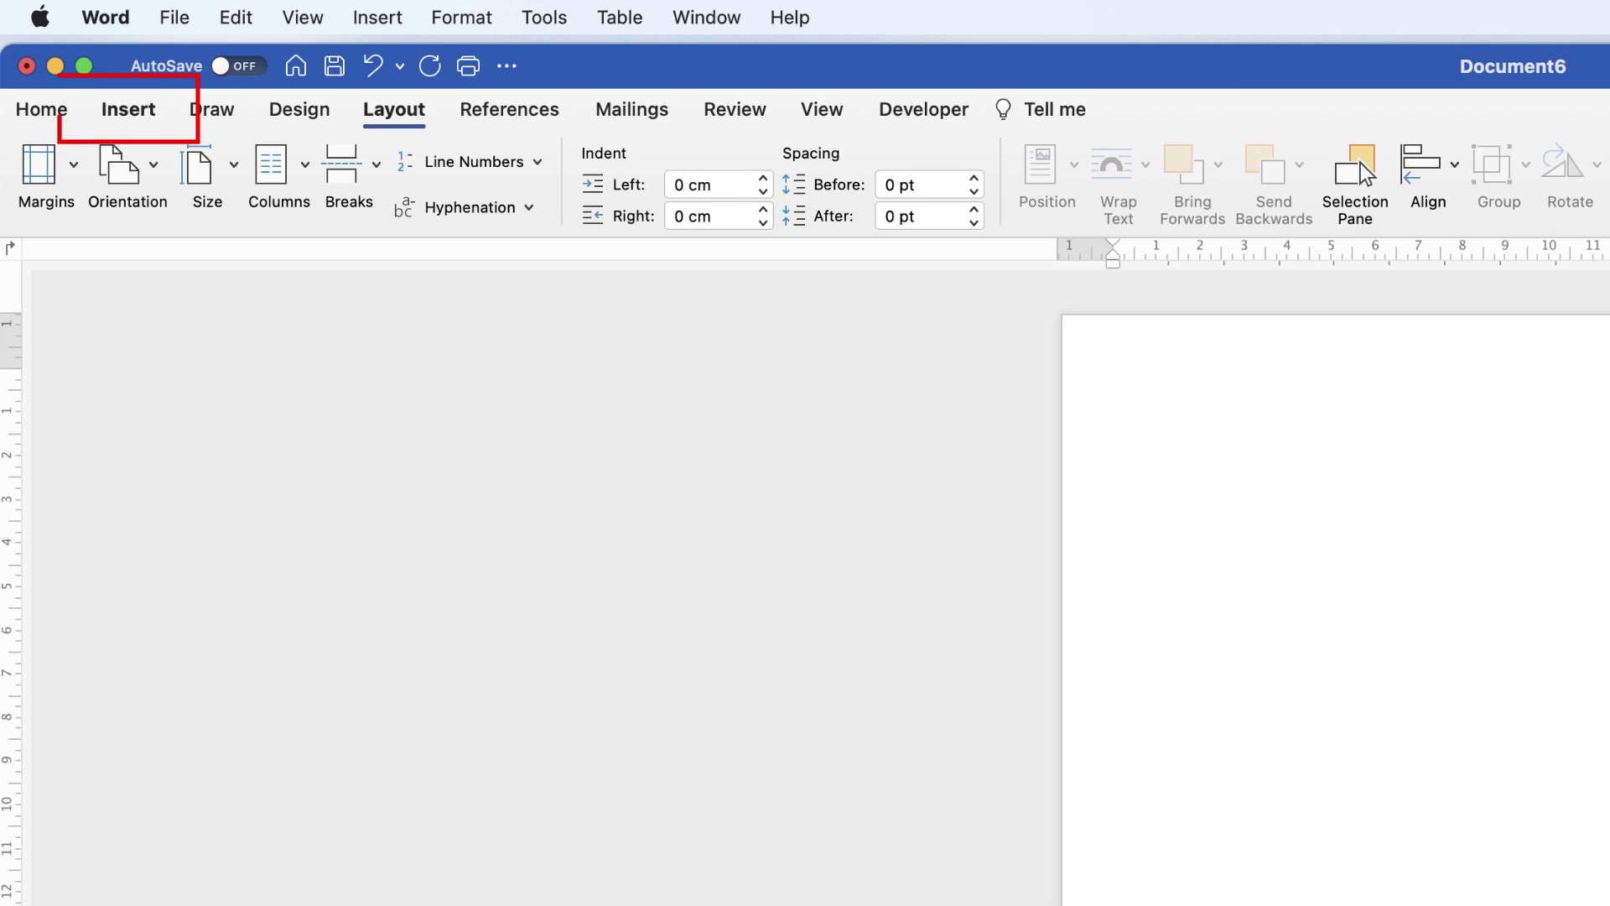
left_click(128, 109)
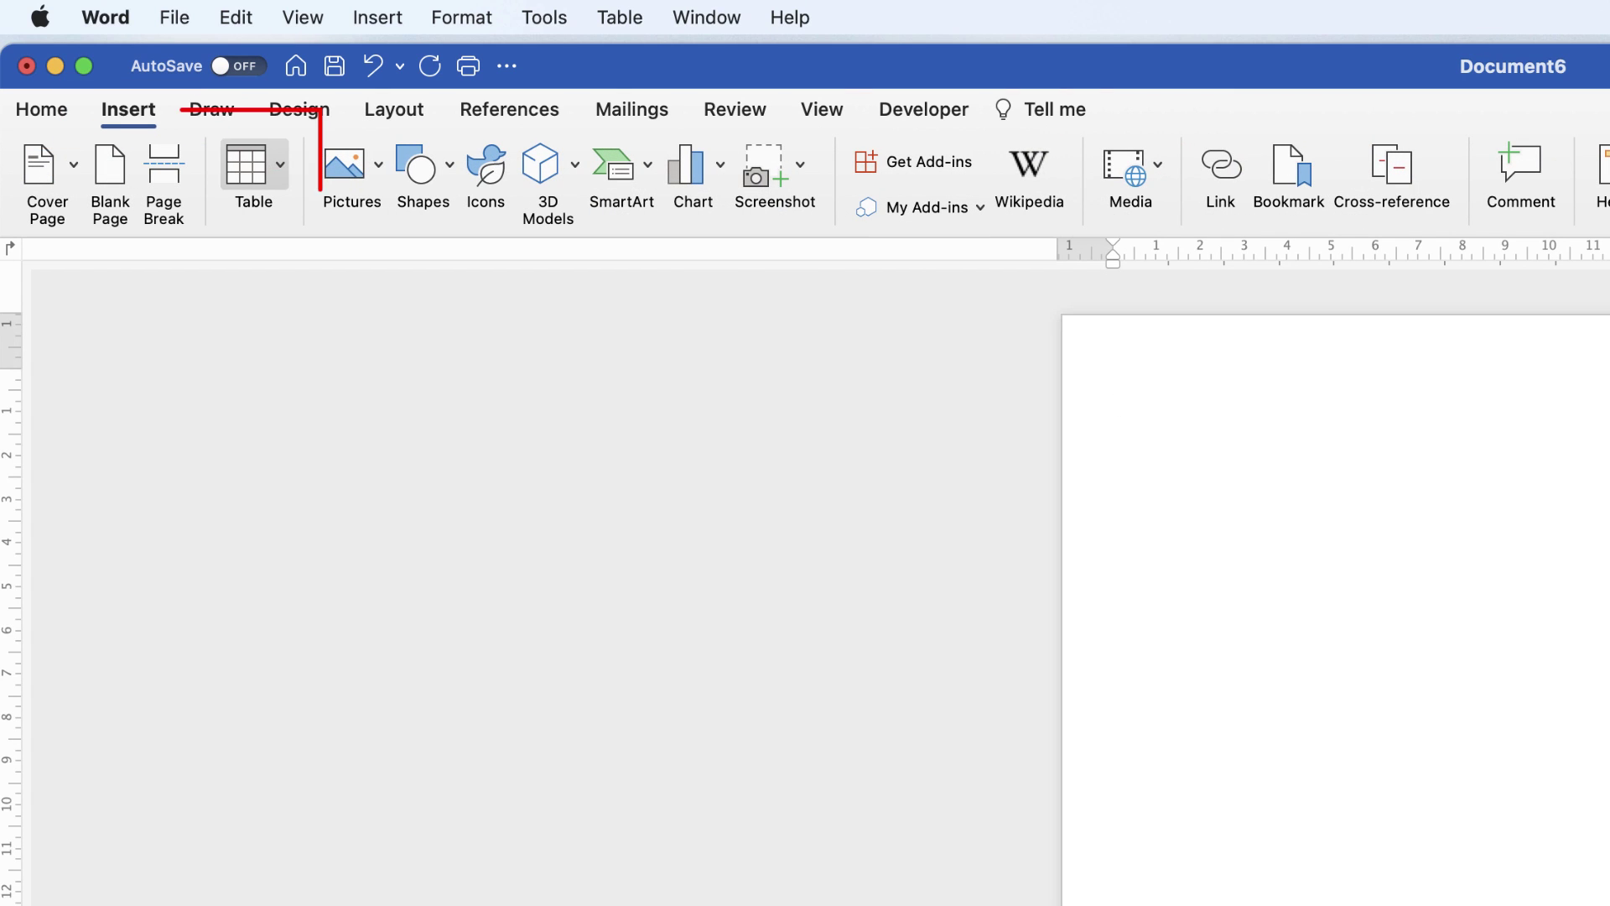
left_click(253, 172)
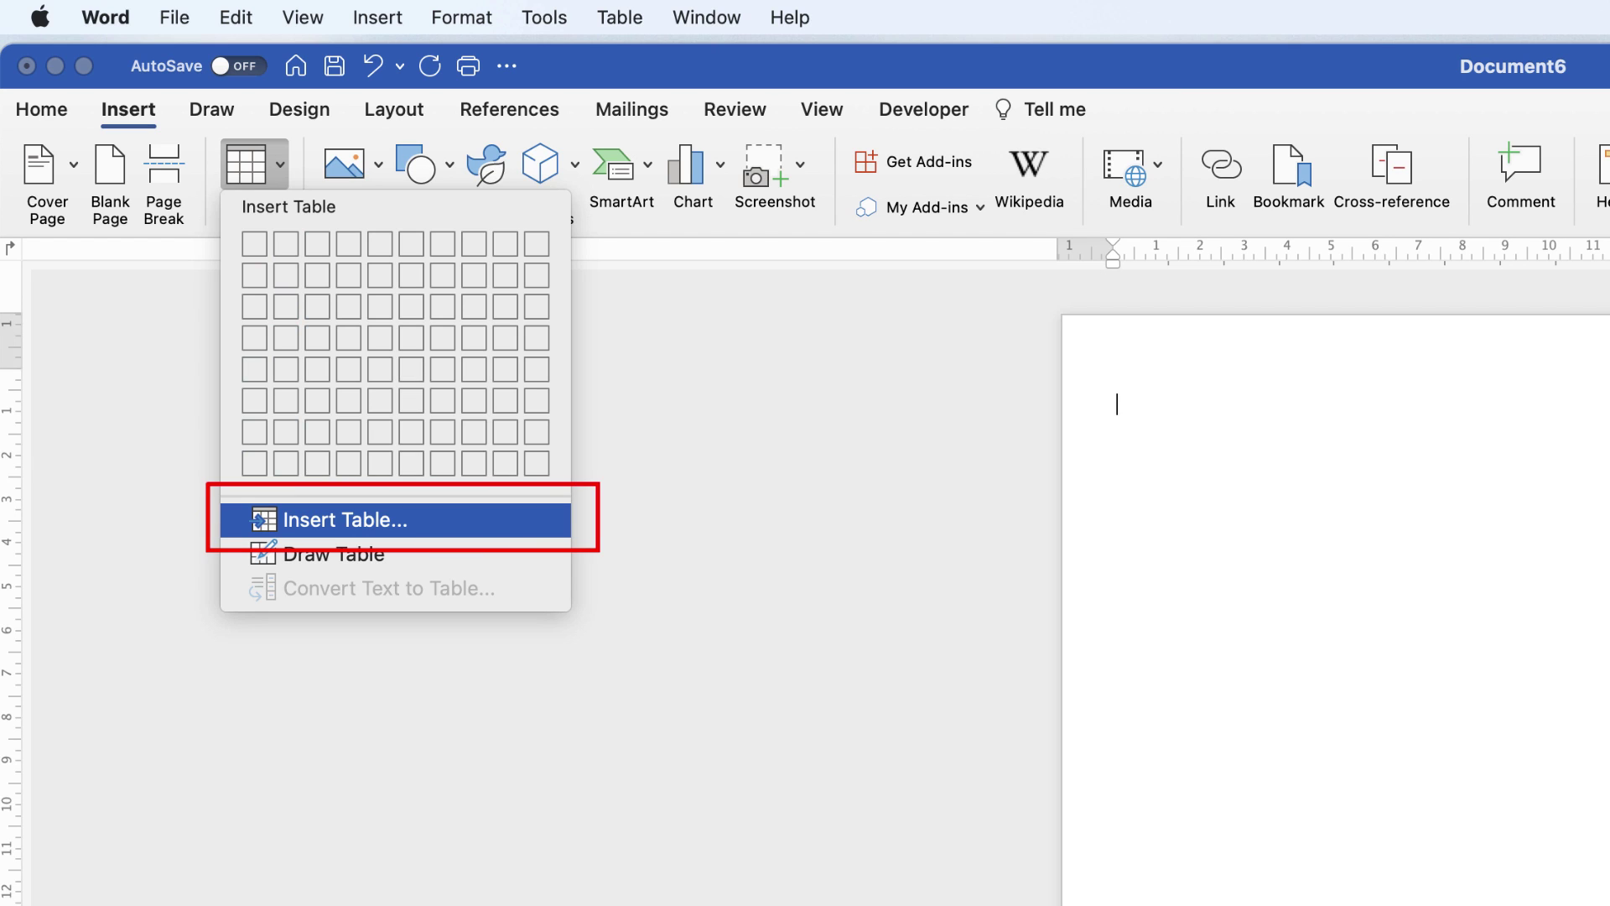
key("Return")
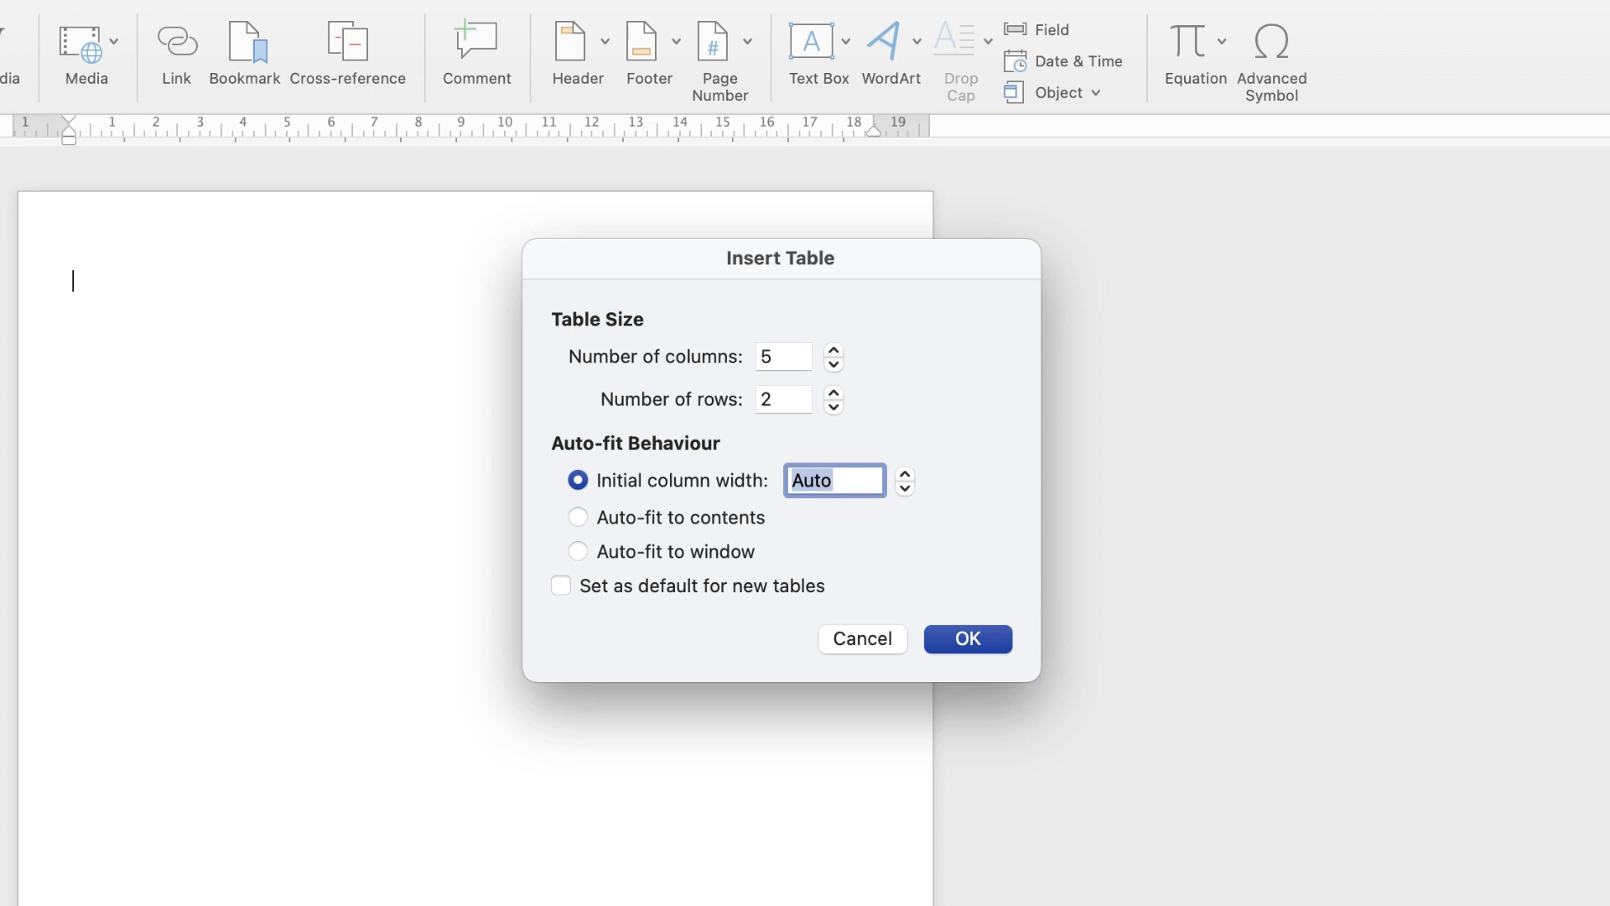
left_click(784, 400)
type("30")
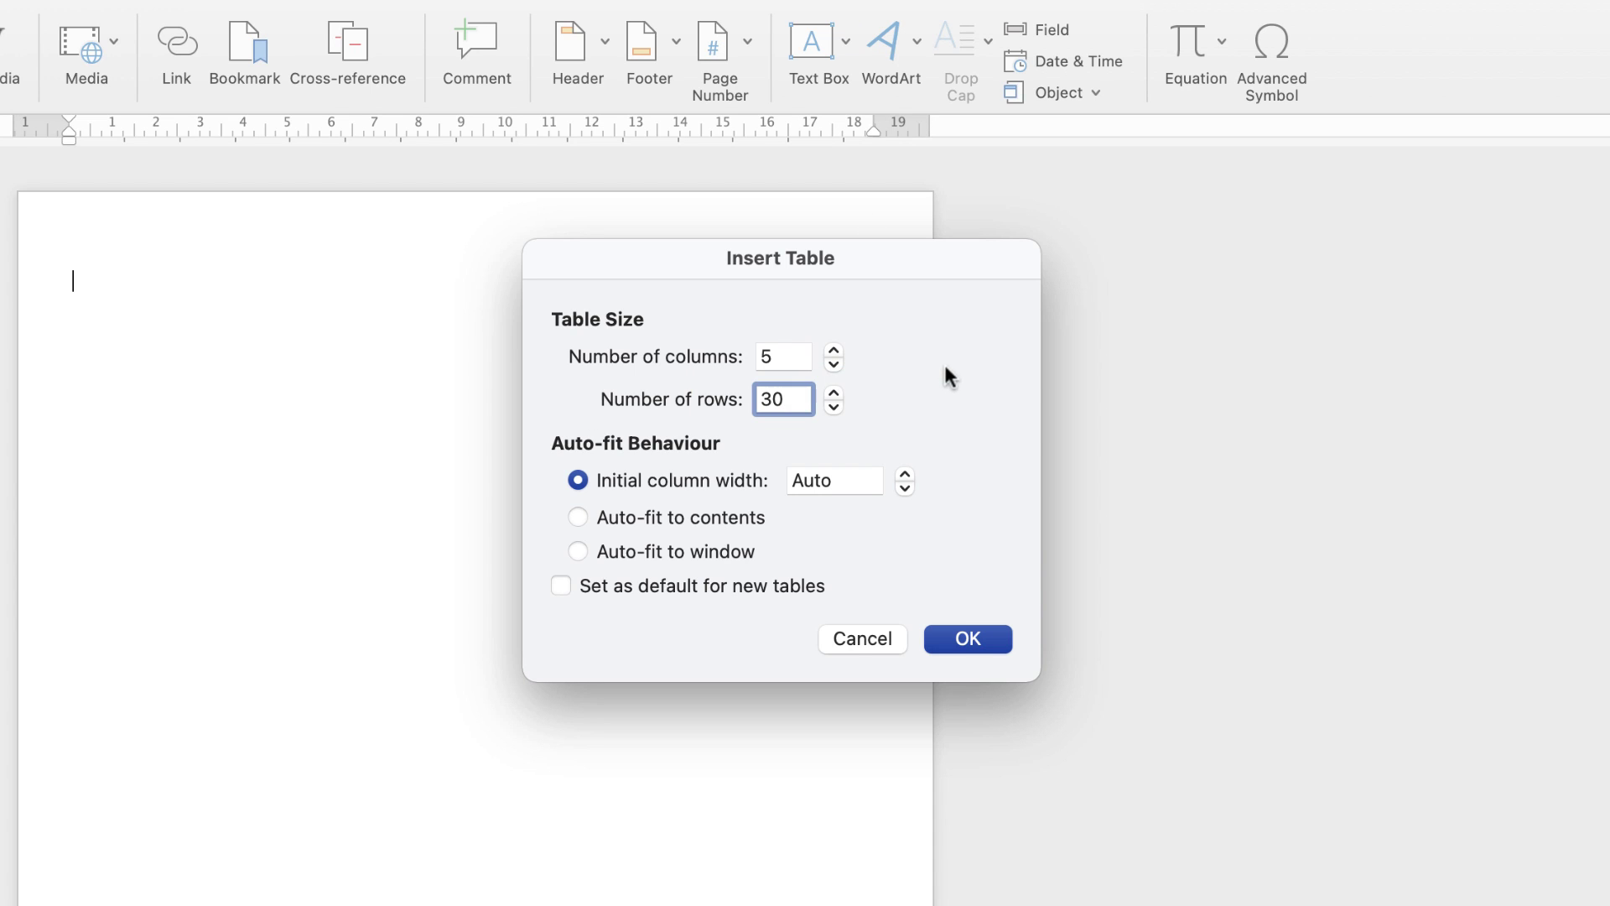
left_click(978, 640)
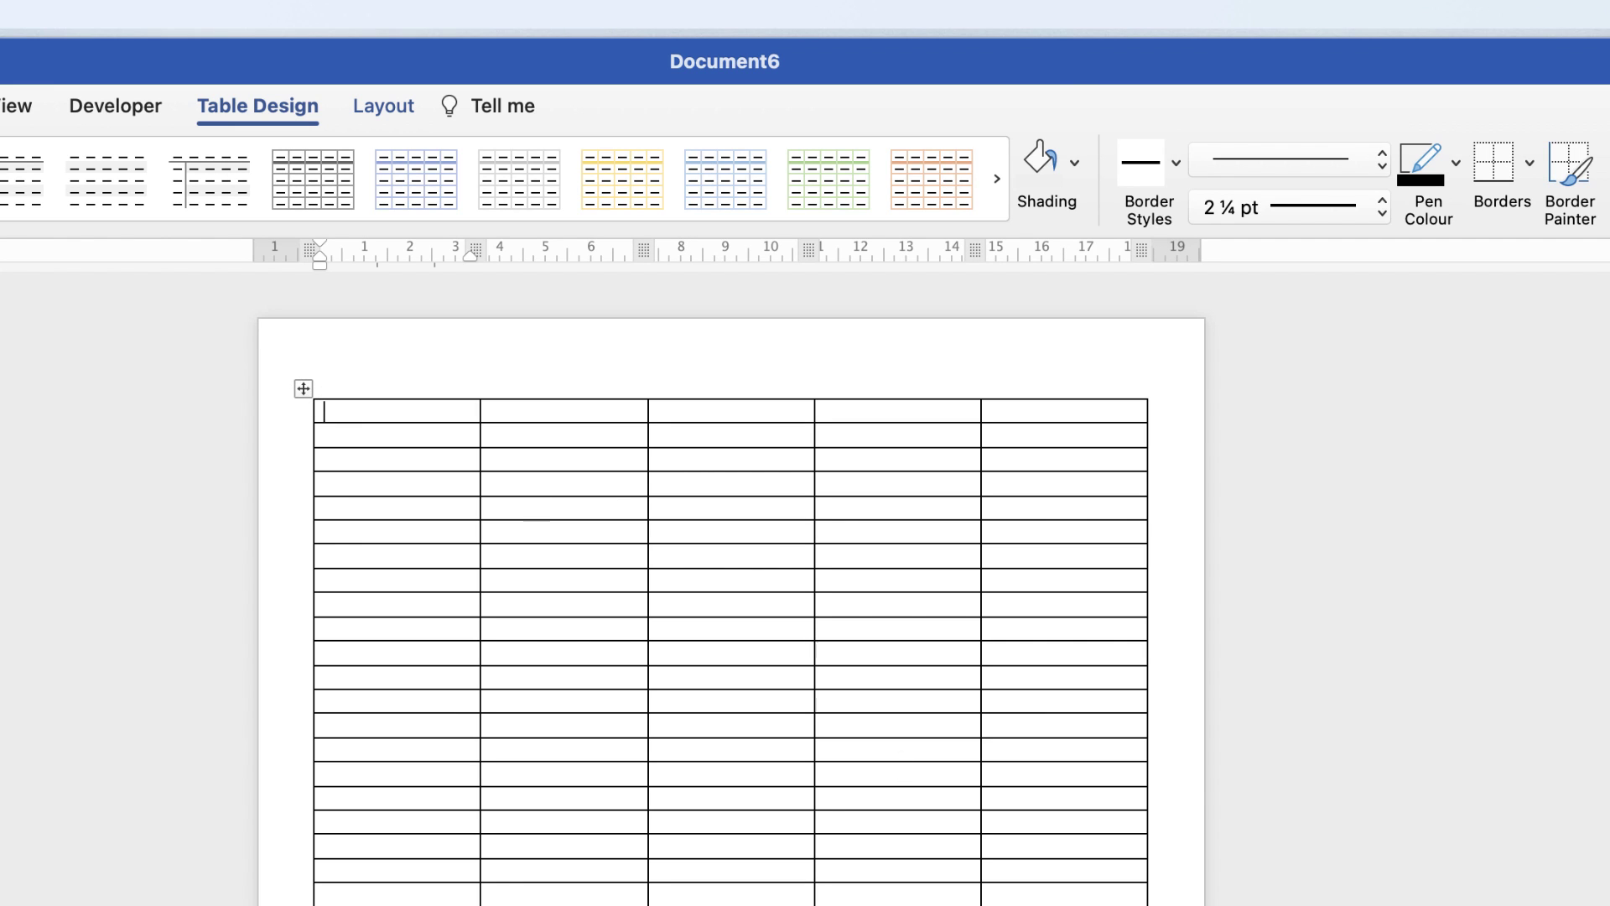
Set the height of all table rows to 0.81 cm and centre the contents of every cell horizontally and vertically.
left_click(1064, 411)
left_click_drag(1064, 893, 349, 416)
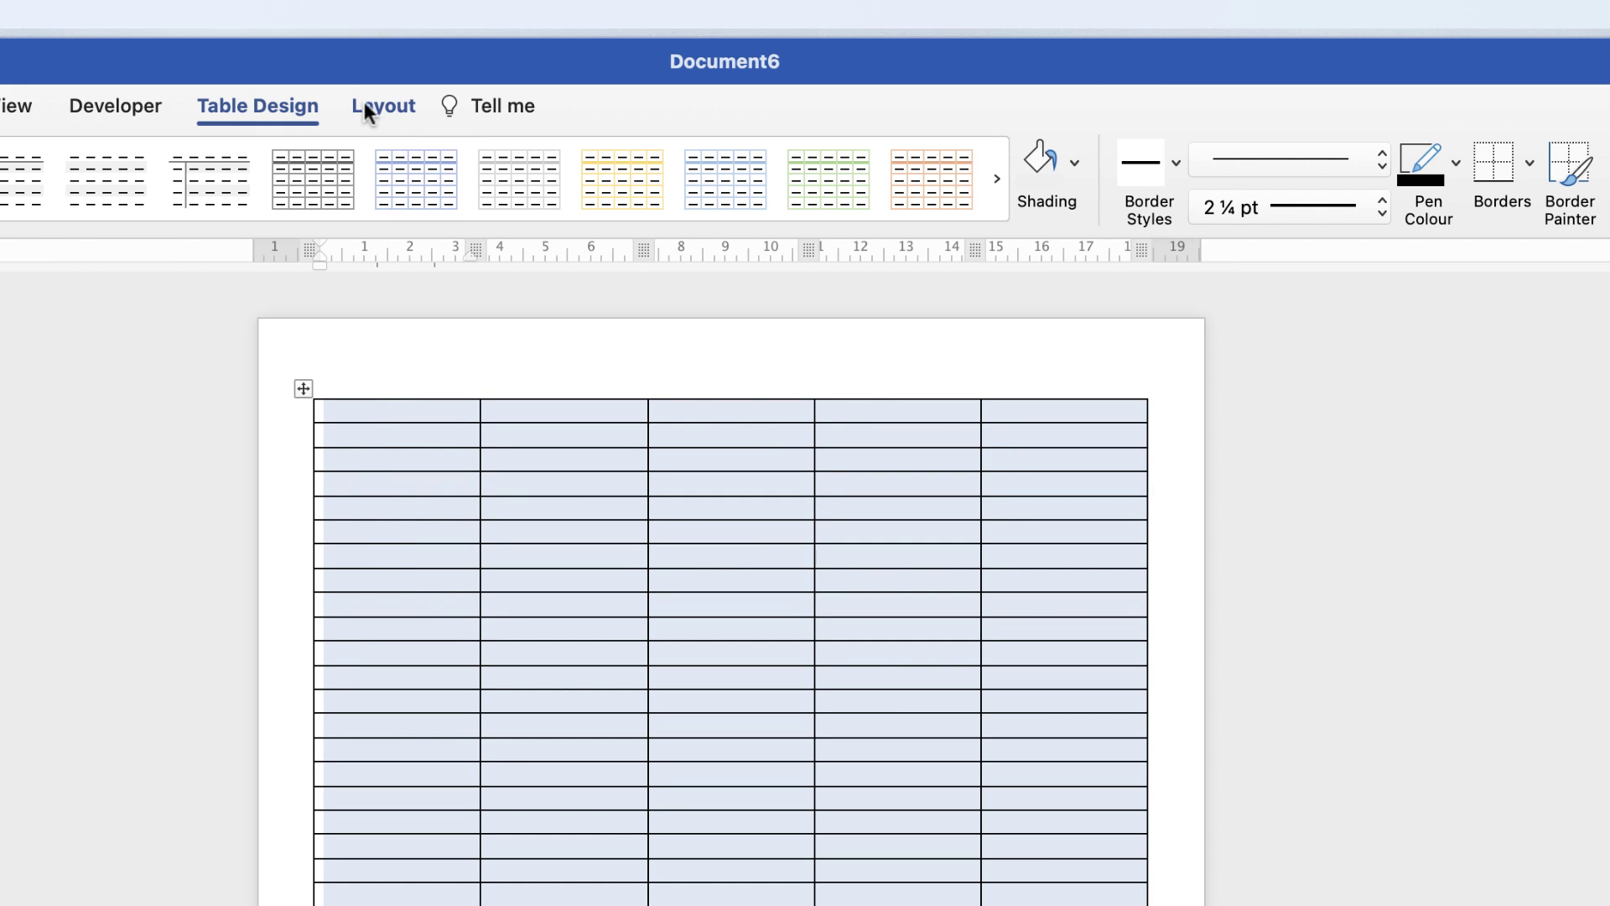
left_click(385, 107)
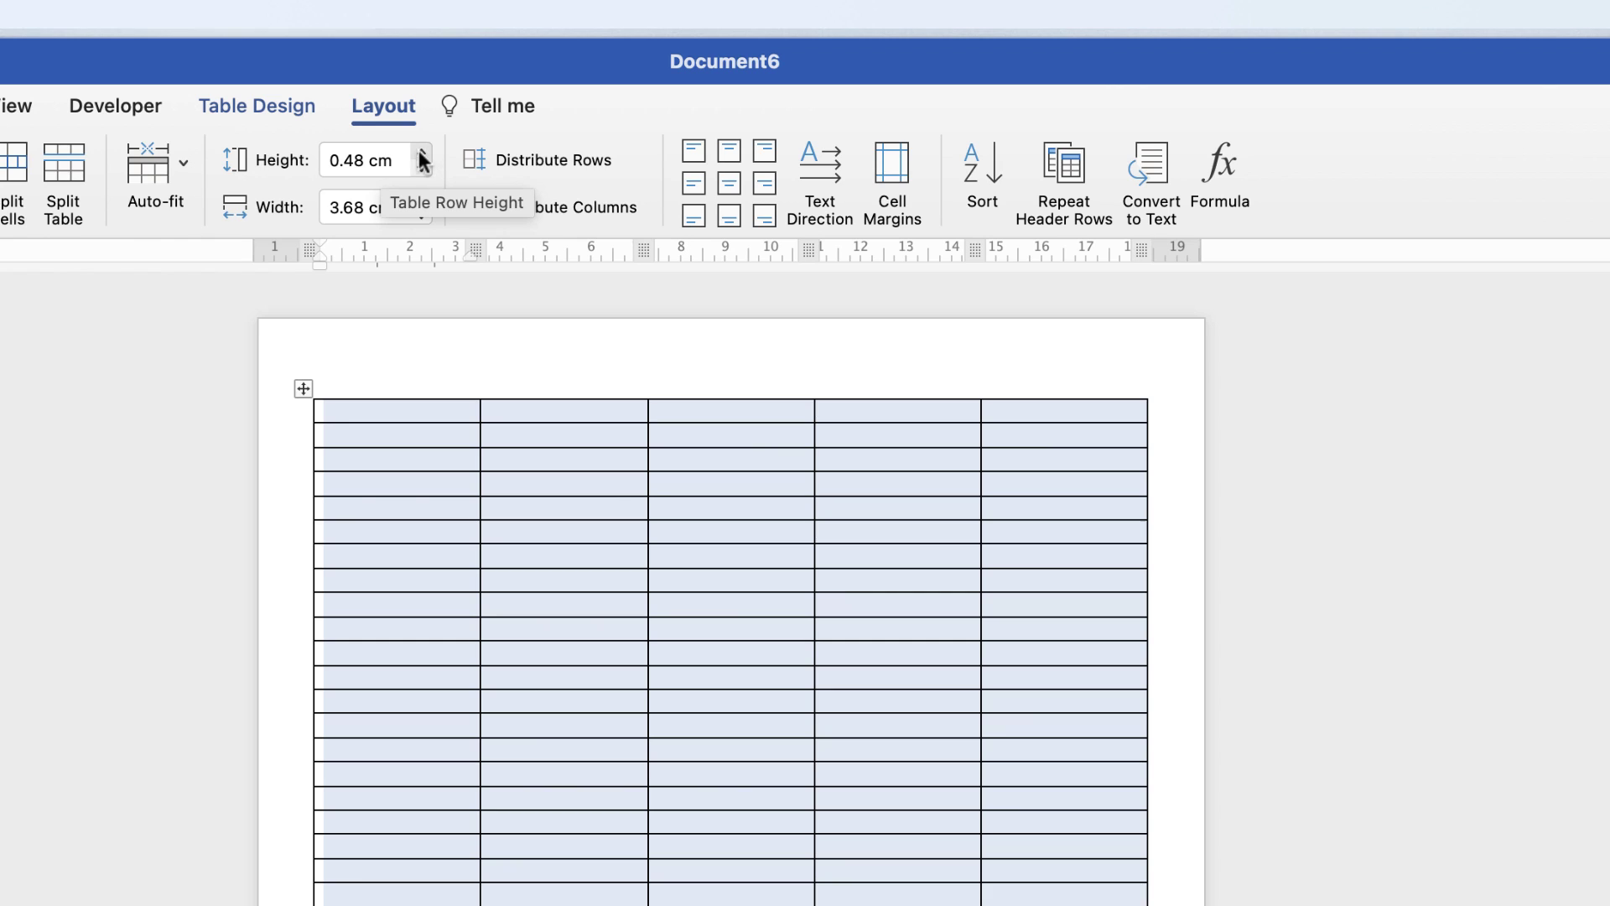
left_click(366, 162)
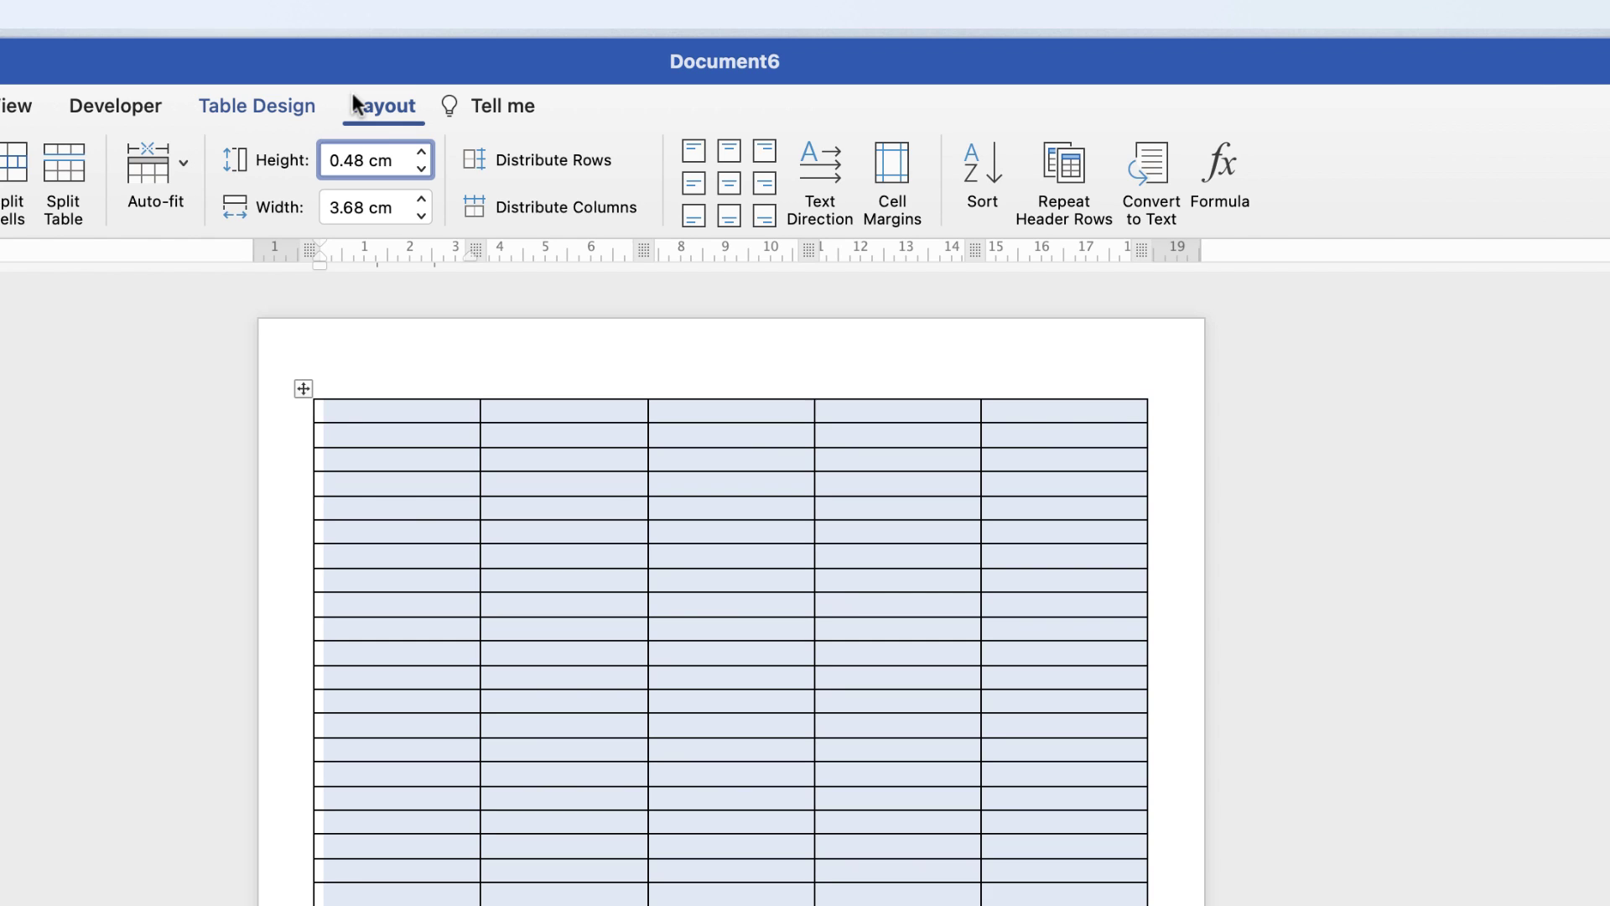
key("BackSpace")
key("BackSpace")
key("BackSpace")
type(".81")
key("Return")
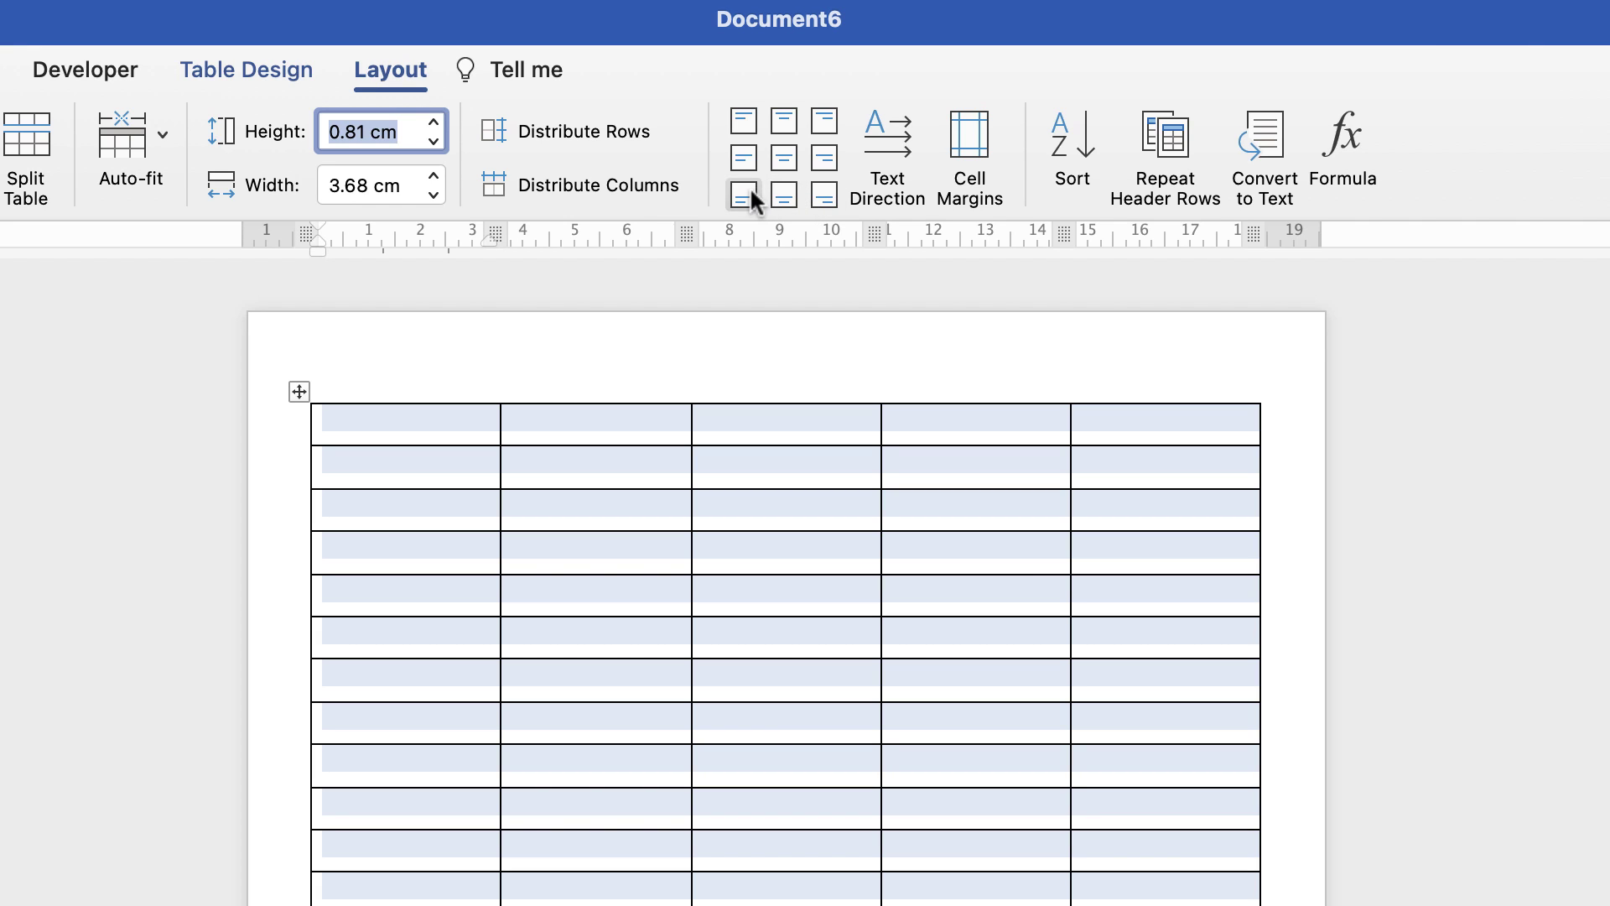
left_click(784, 156)
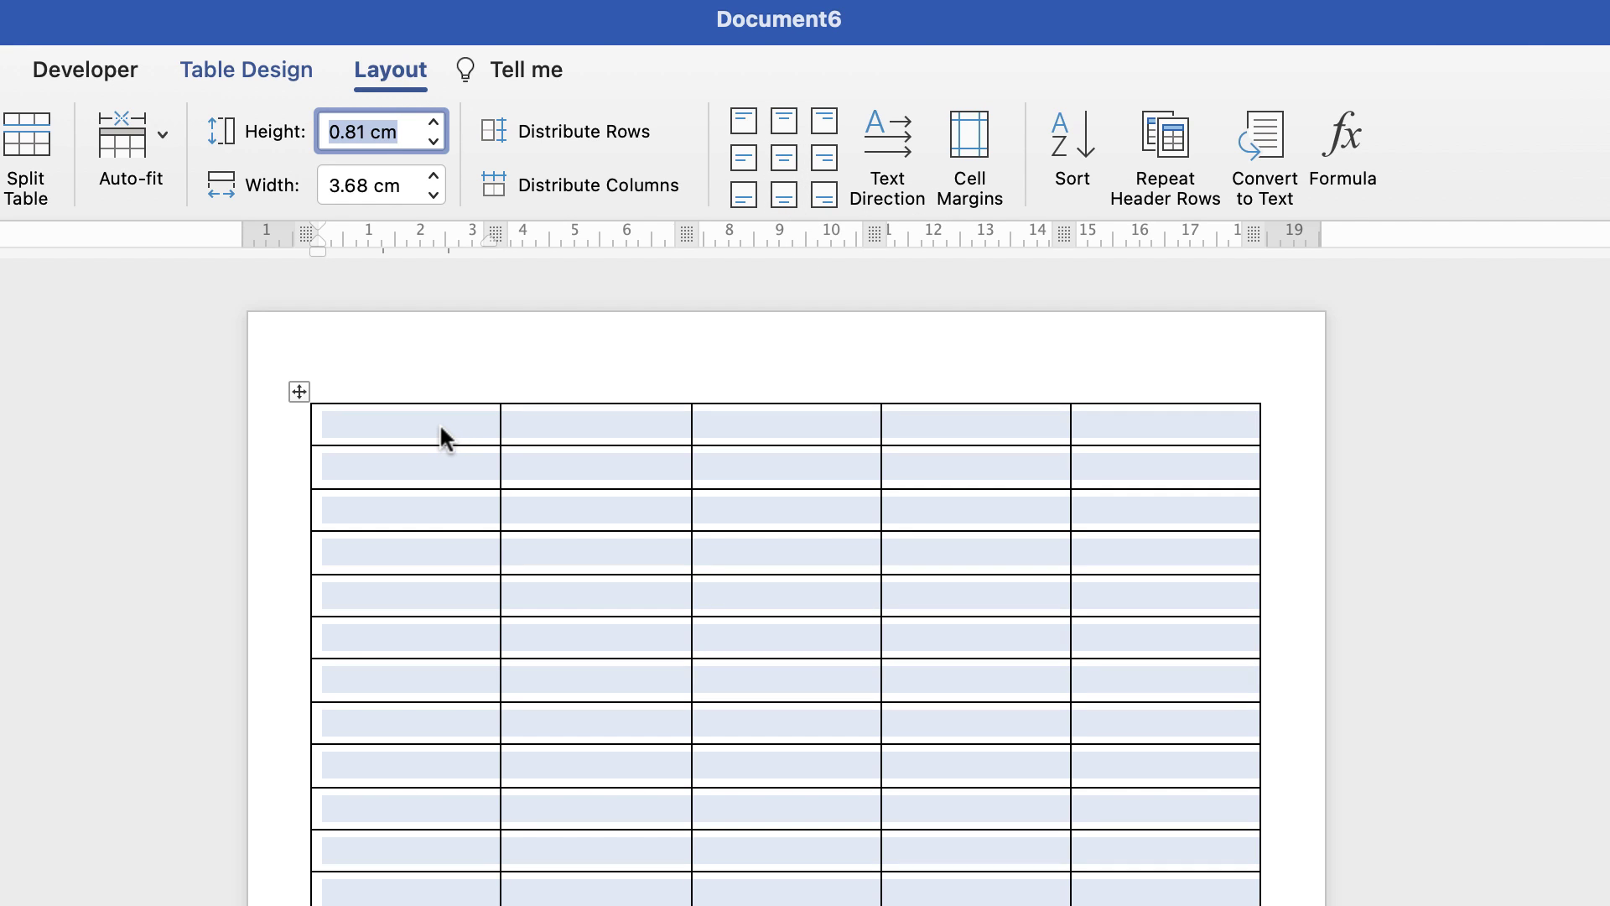
left_click(435, 418)
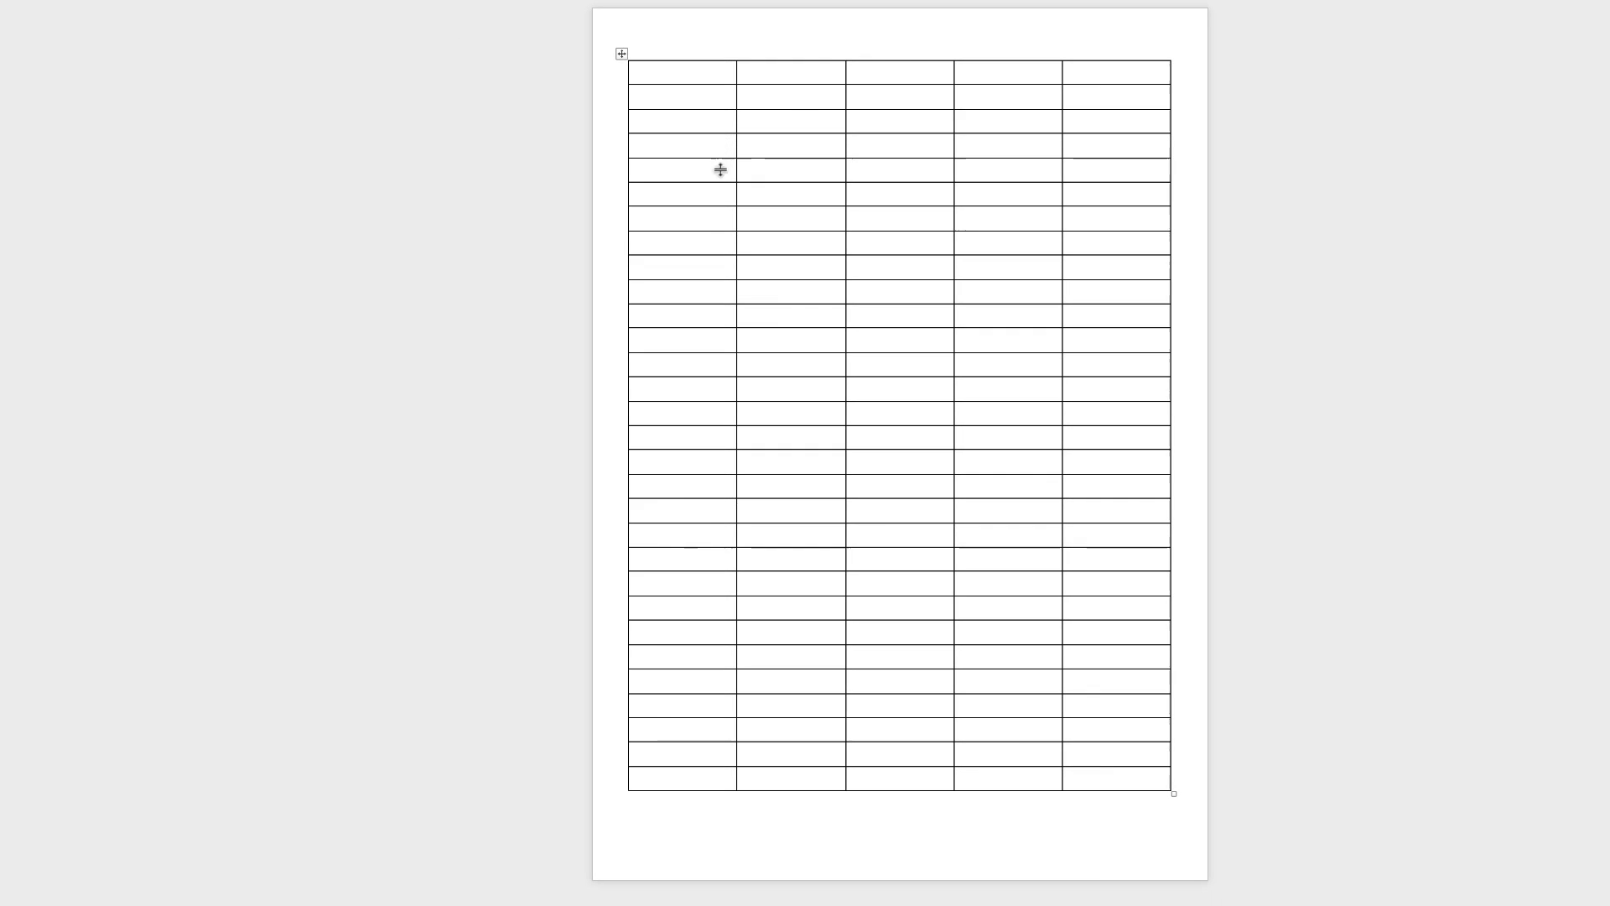
Move the table's inner column borders to make the second column about 3.93 cm wide and the third a narrow gap of about 1.27 cm.
left_click(792, 121)
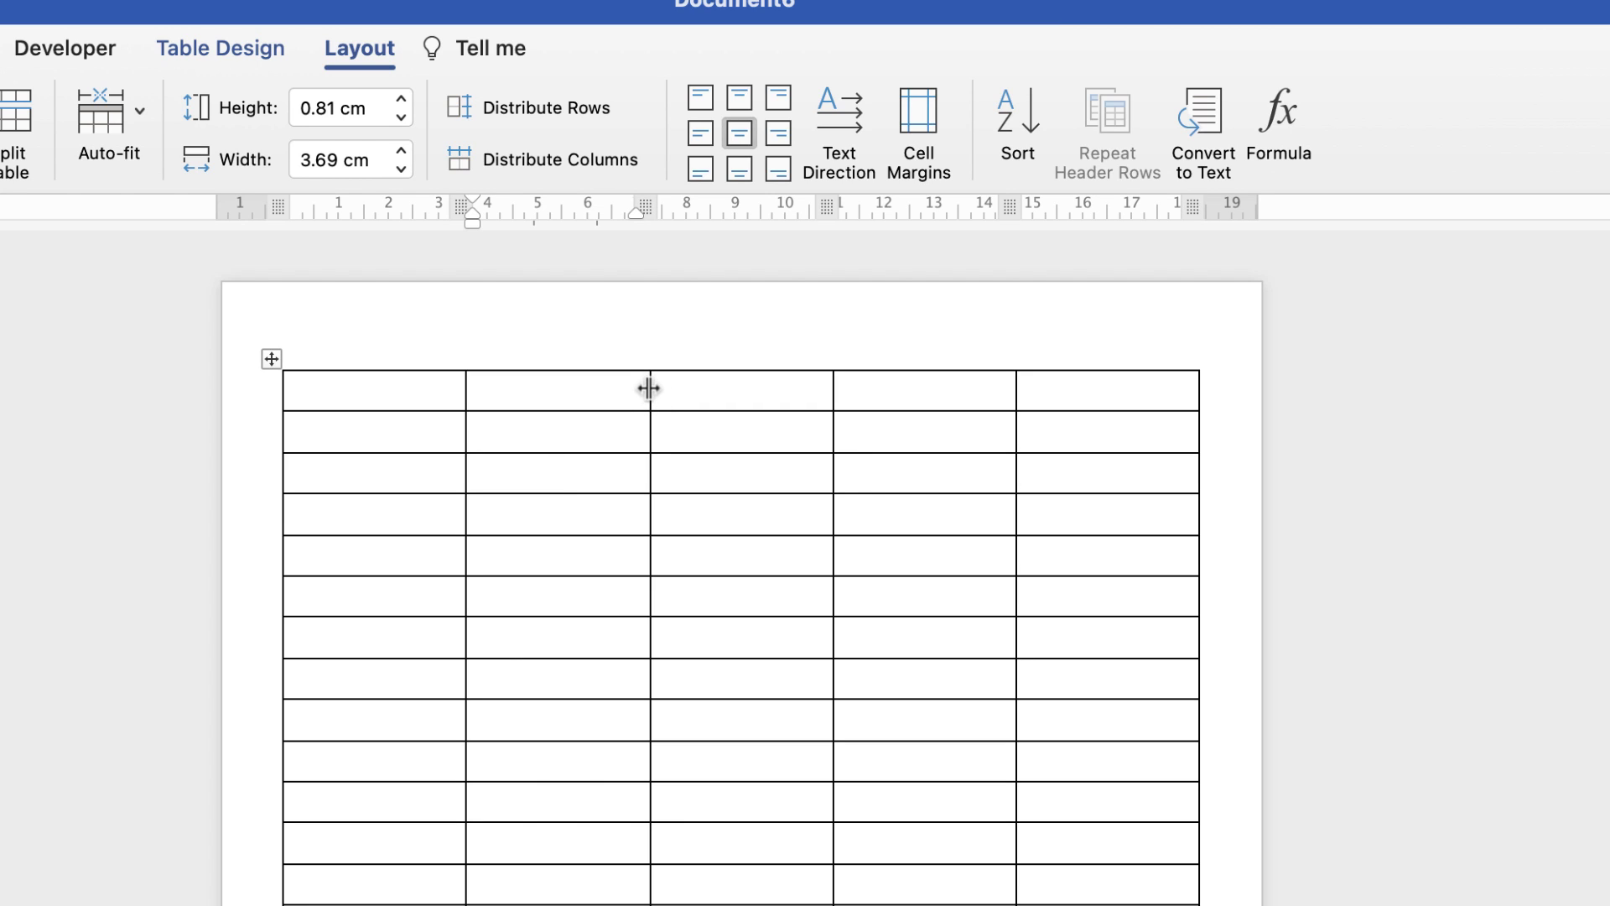
left_click_drag(651, 390, 674, 390)
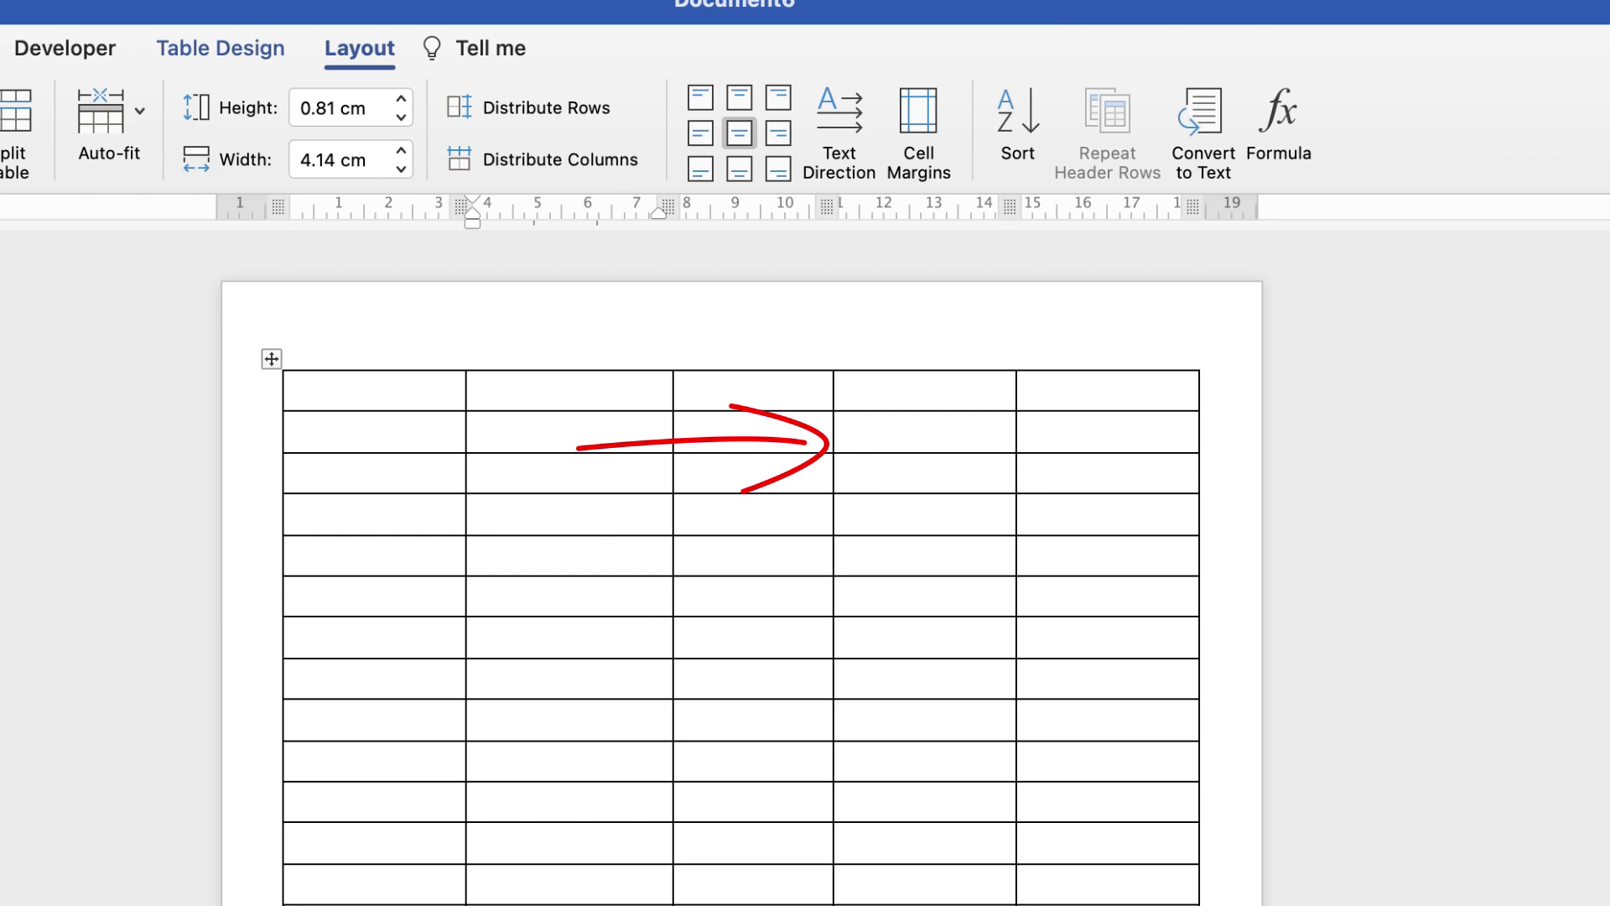
left_click_drag(833, 587, 746, 588)
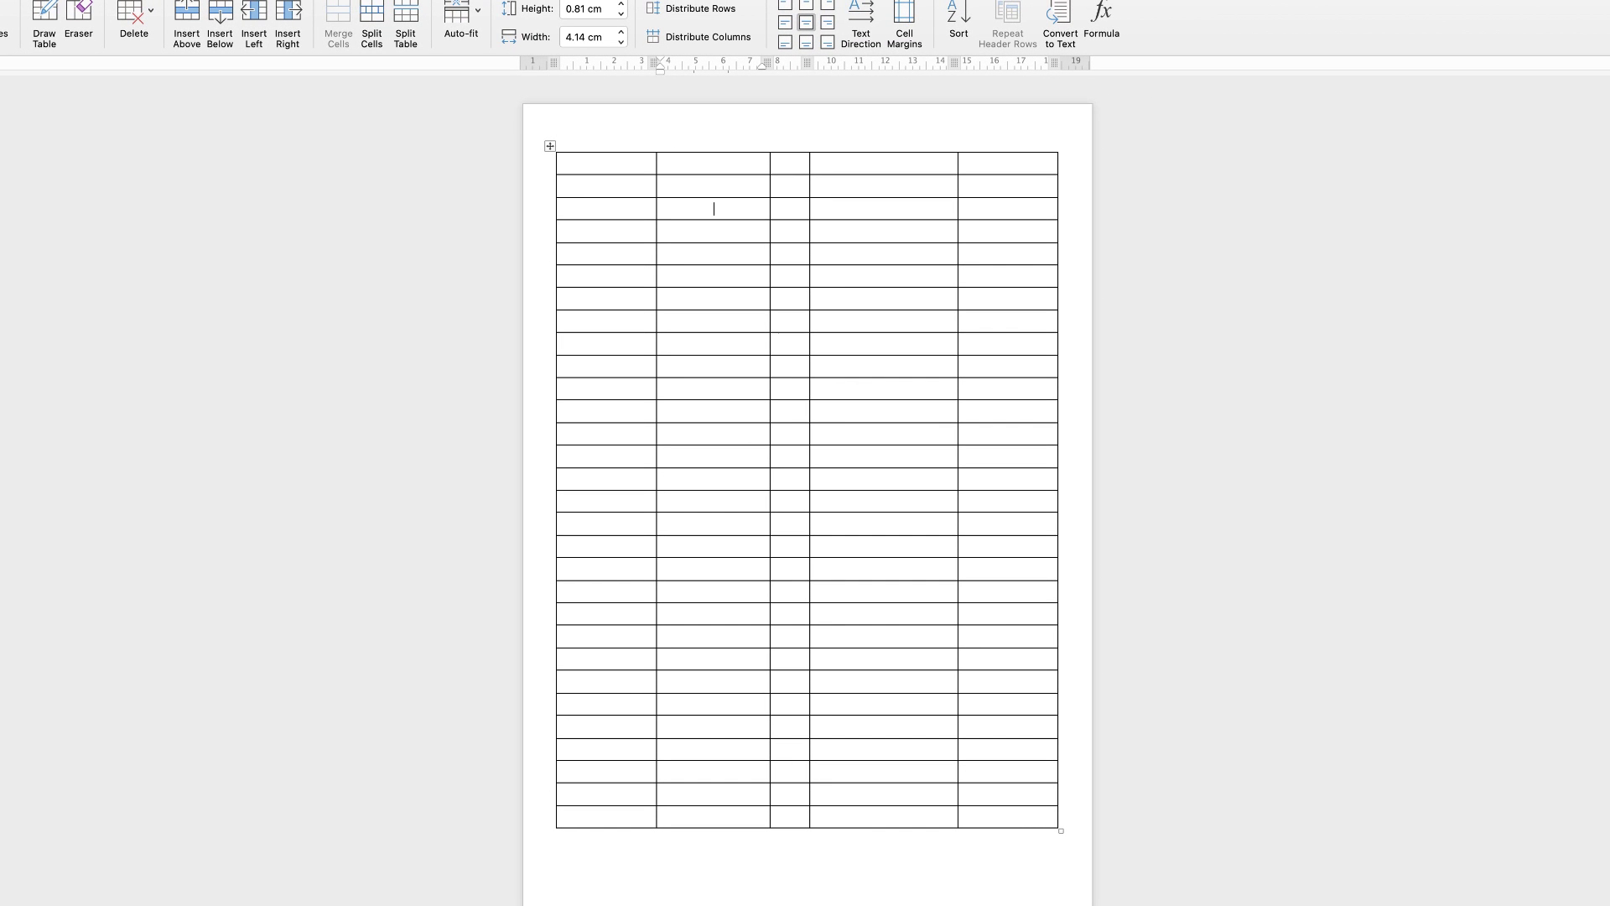
left_click_drag(770, 470, 799, 470)
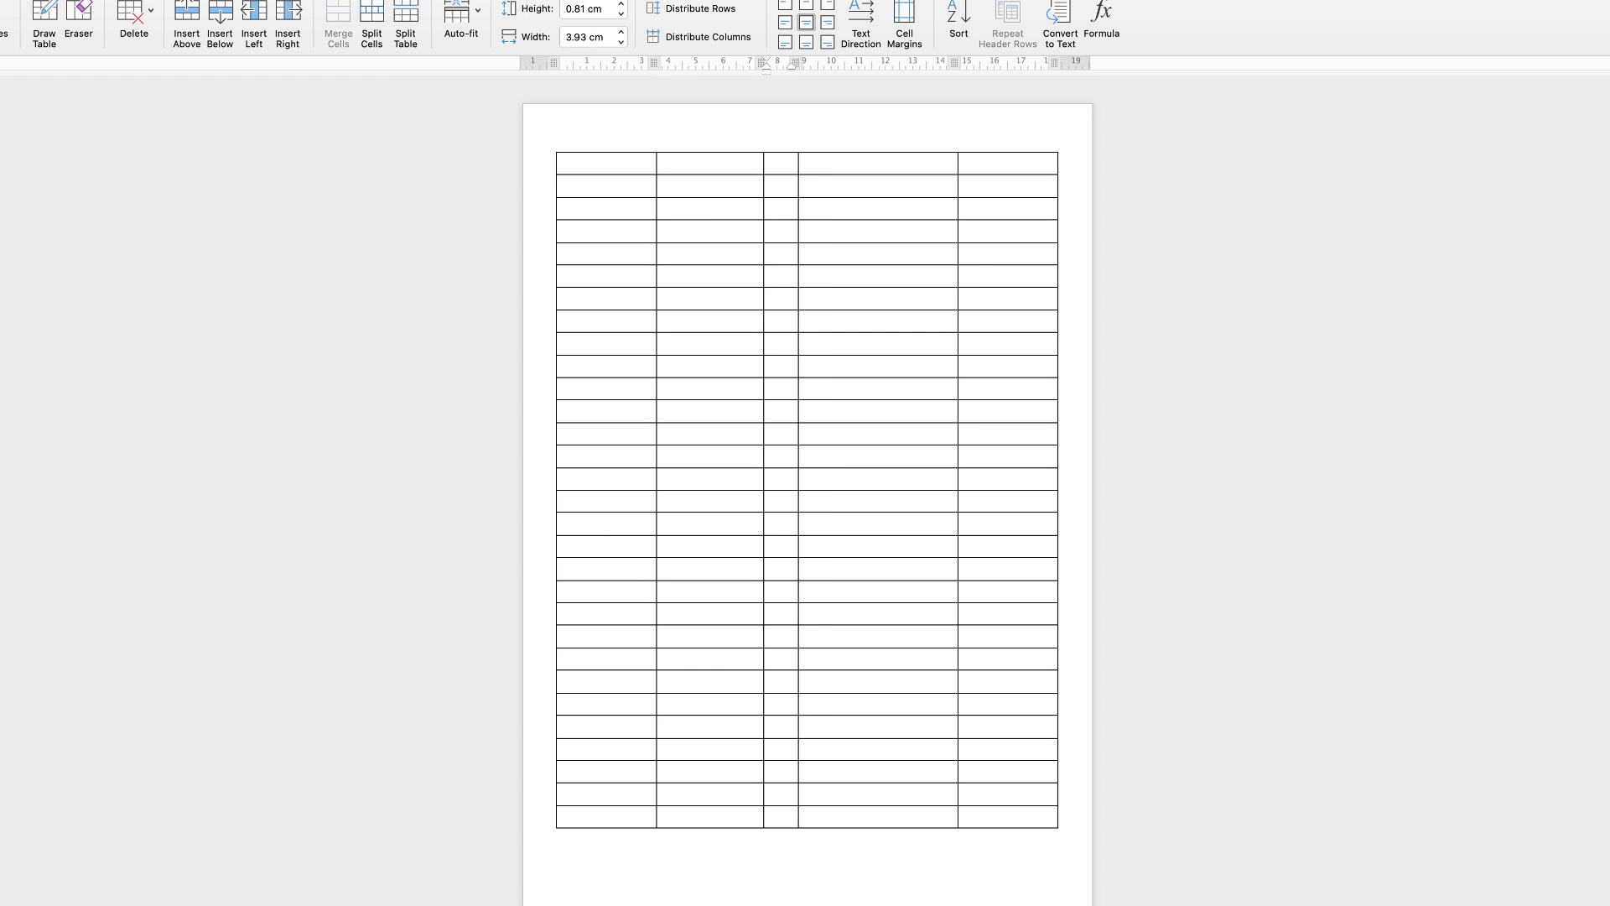
left_click(710, 209)
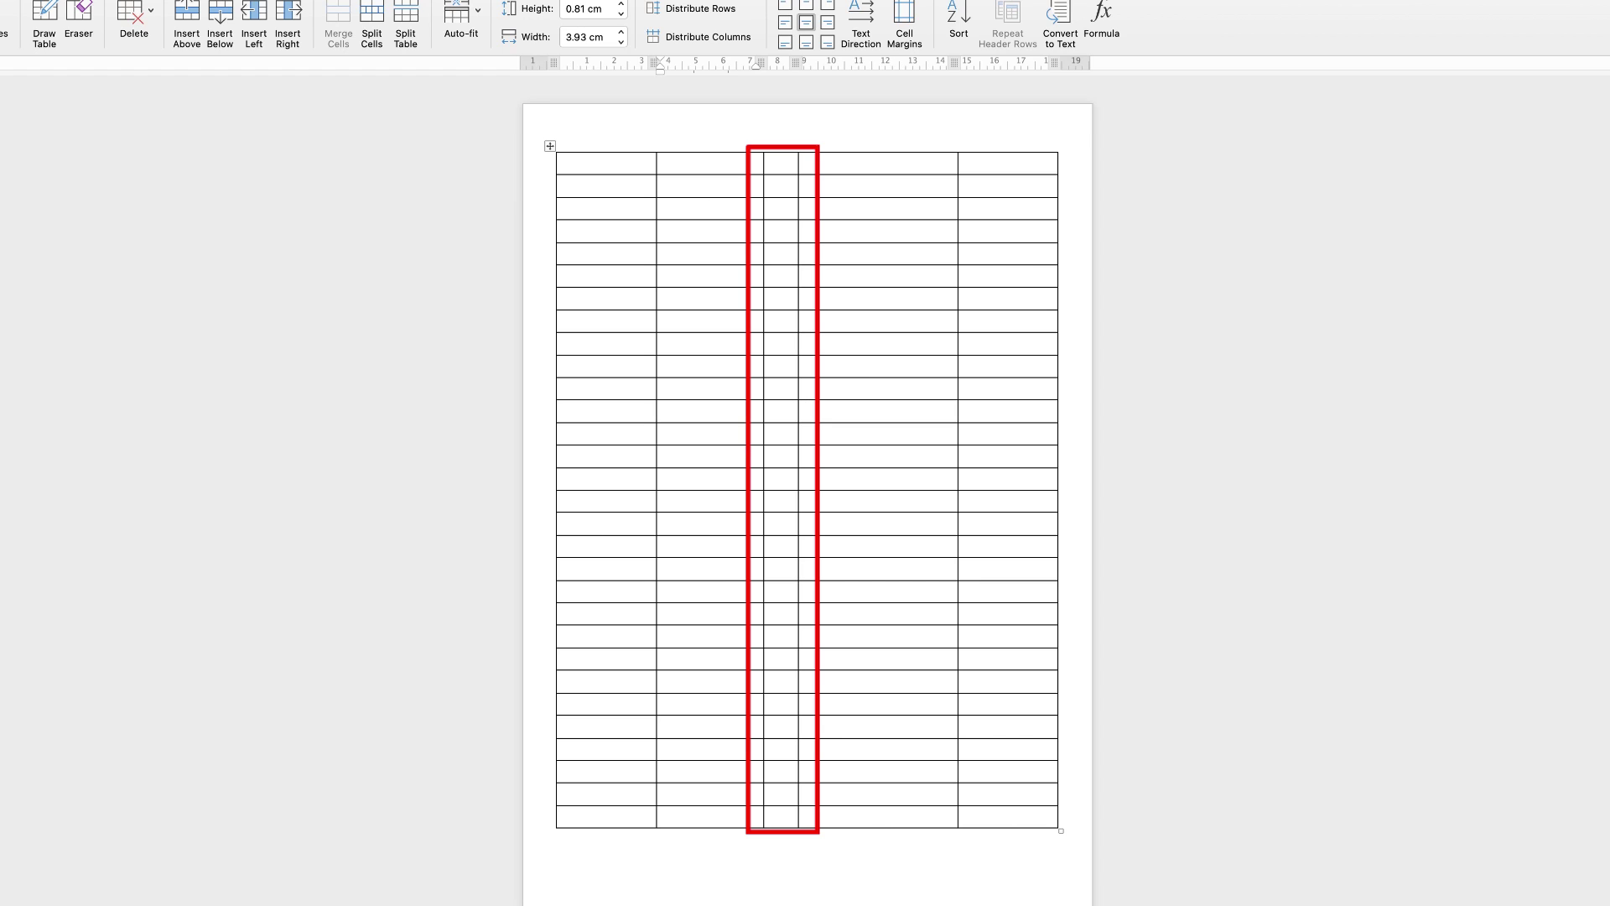
Remove all borders from the narrow third column of the table.
left_click_drag(781, 816, 781, 162)
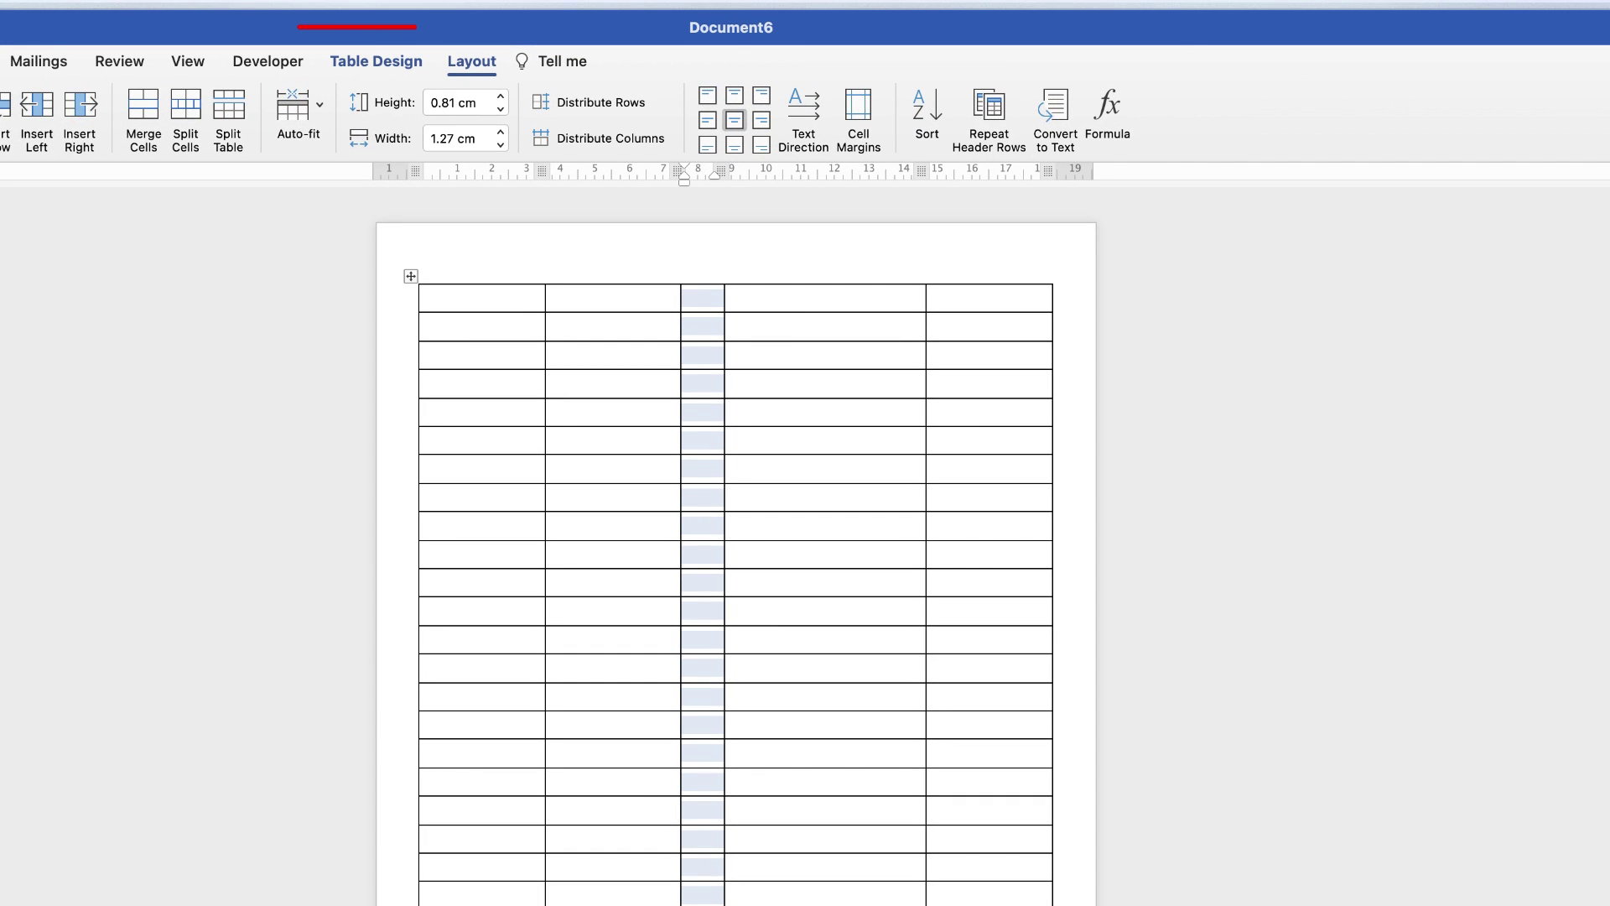
left_click(376, 61)
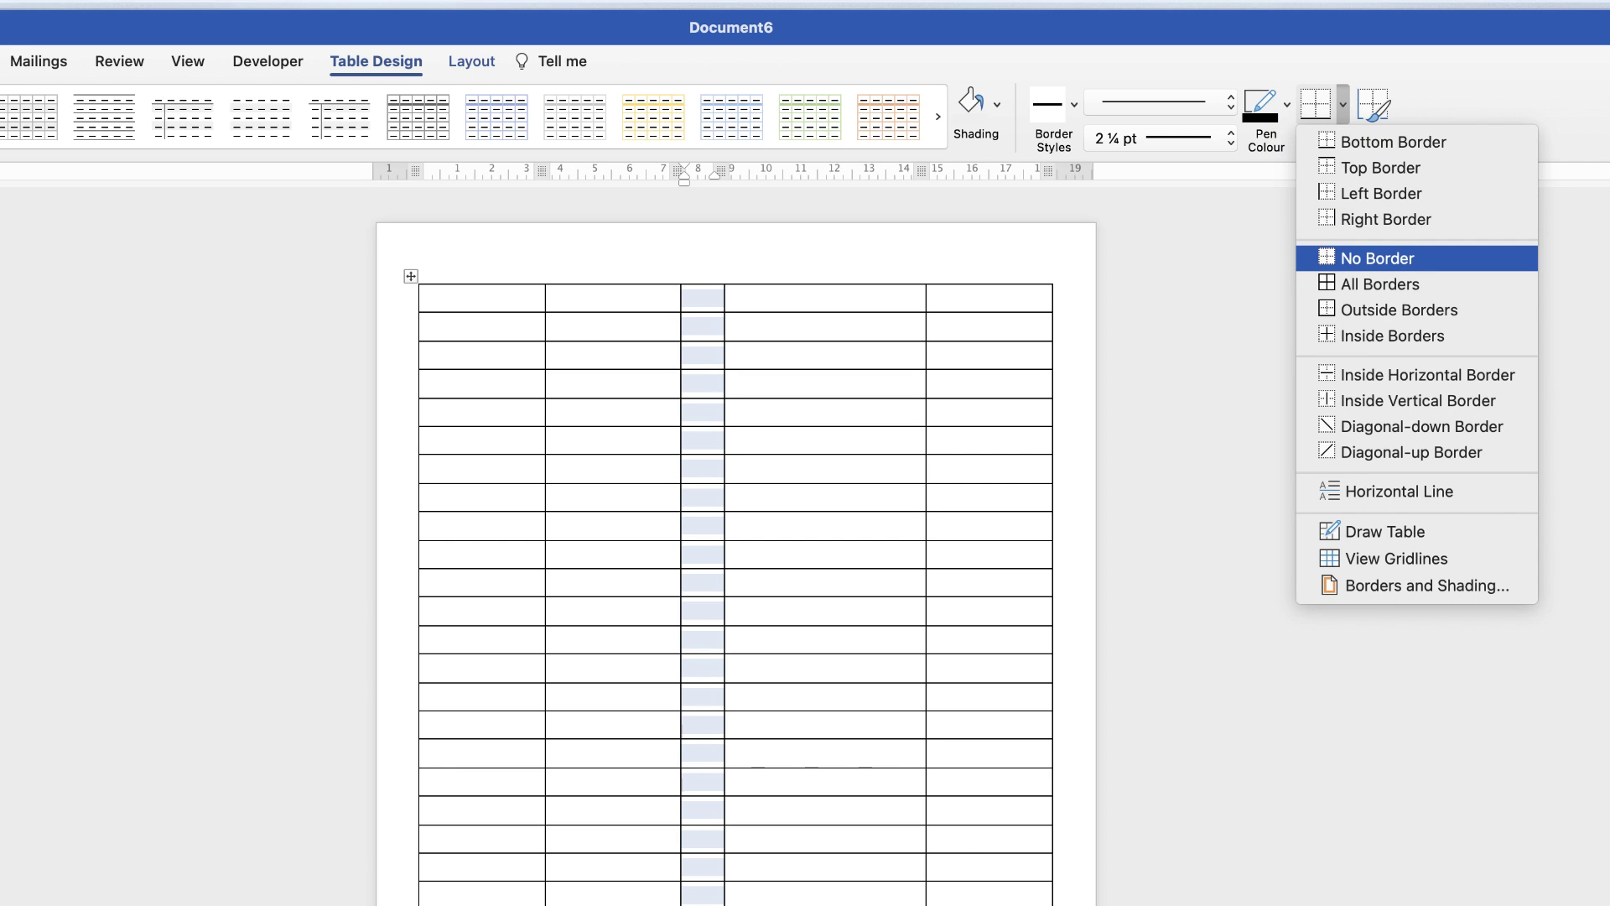
key("Return")
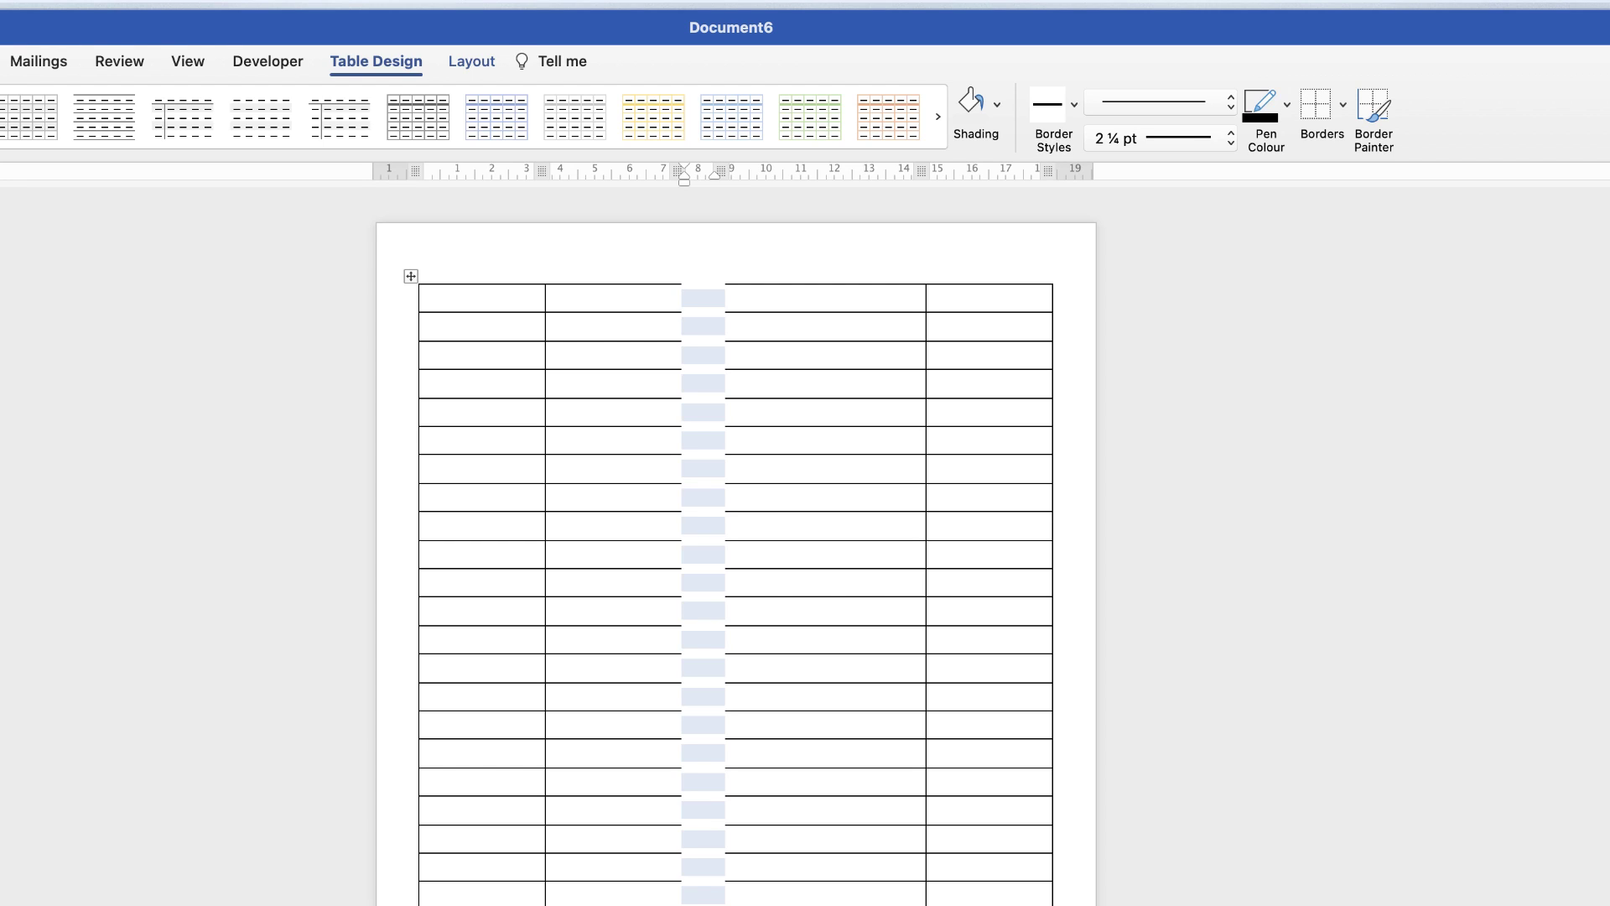
Add a left border to all cells of the fourth column, beside the borderless gap.
key("Right")
key("shift+Up")
key("shift+Up")
key("shift+Up")
key("shift+Up")
key("shift+Up")
key("shift+Up")
key("shift+Up")
key("shift+Up")
key("shift+Up")
key("shift+Up")
key("shift+Up")
key("shift+Up")
key("shift+Up")
key("shift+Up")
key("shift+Up")
key("shift+Up")
key("shift+Up")
key("shift+Up")
key("shift+Up")
key("shift+Up")
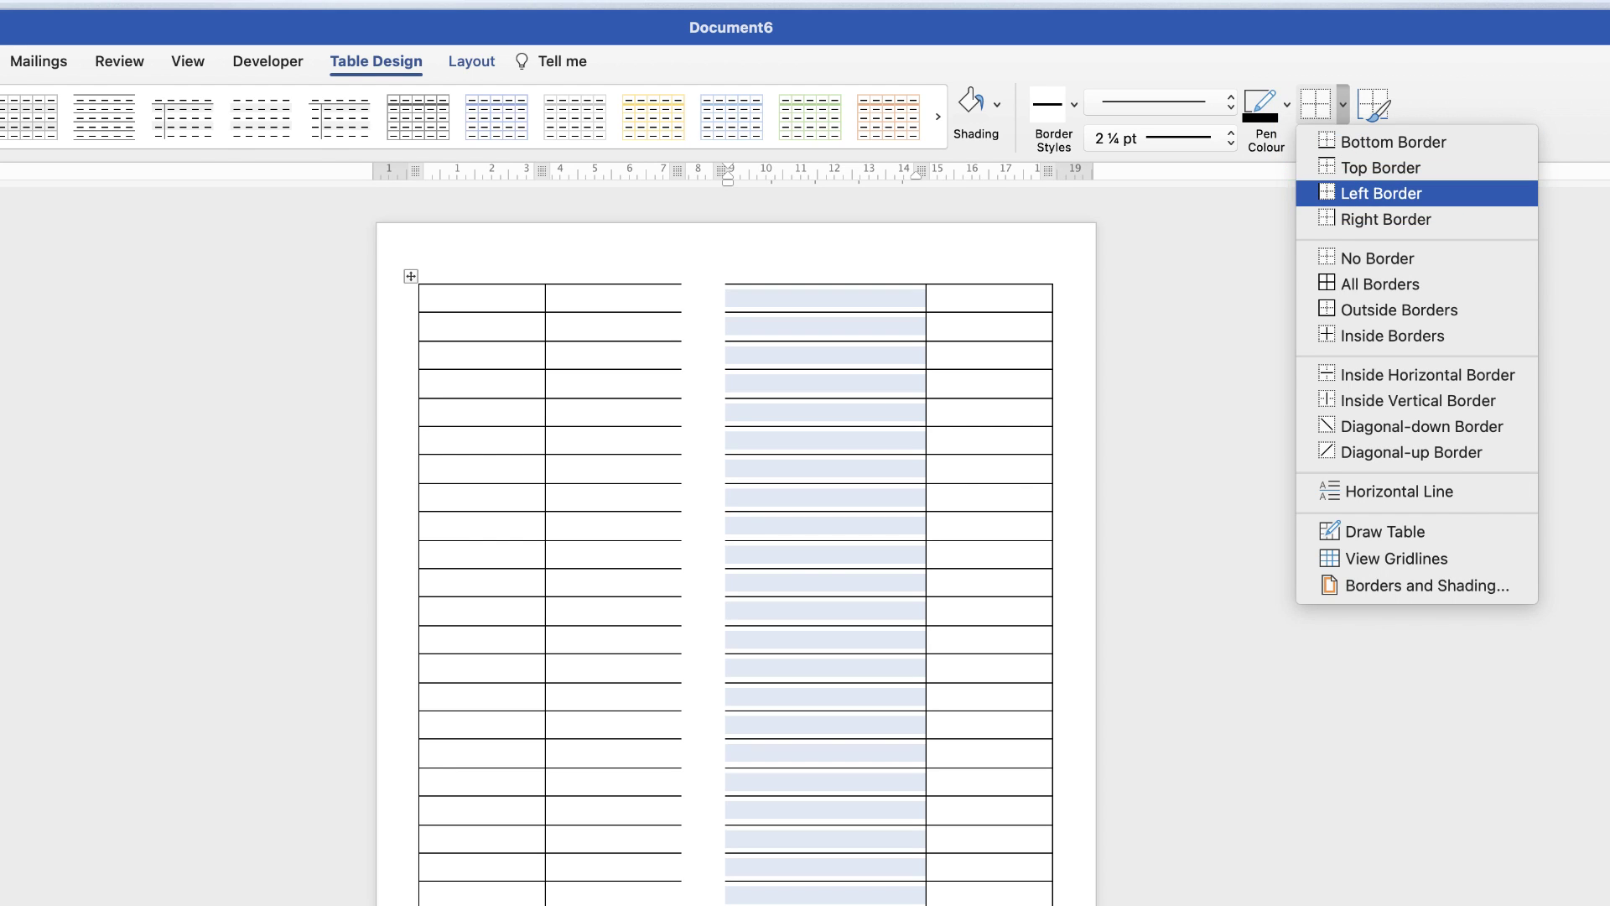
key("Return")
Add a right border to all cells of the second column, beside the borderless gap.
left_click_drag(616, 899, 611, 306)
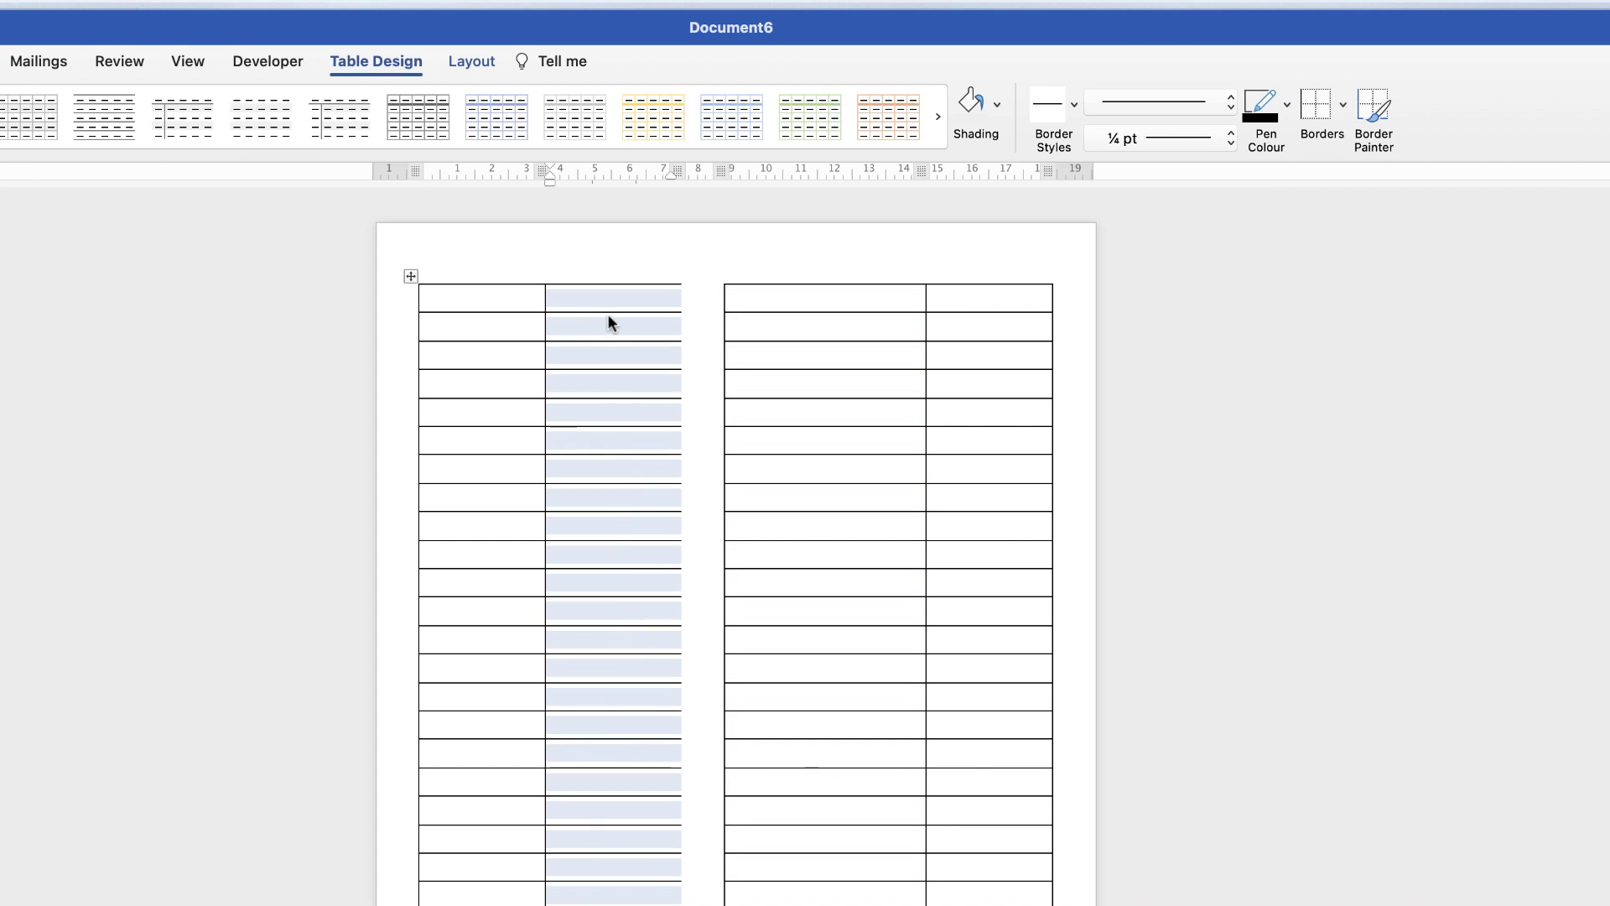
left_click(1343, 105)
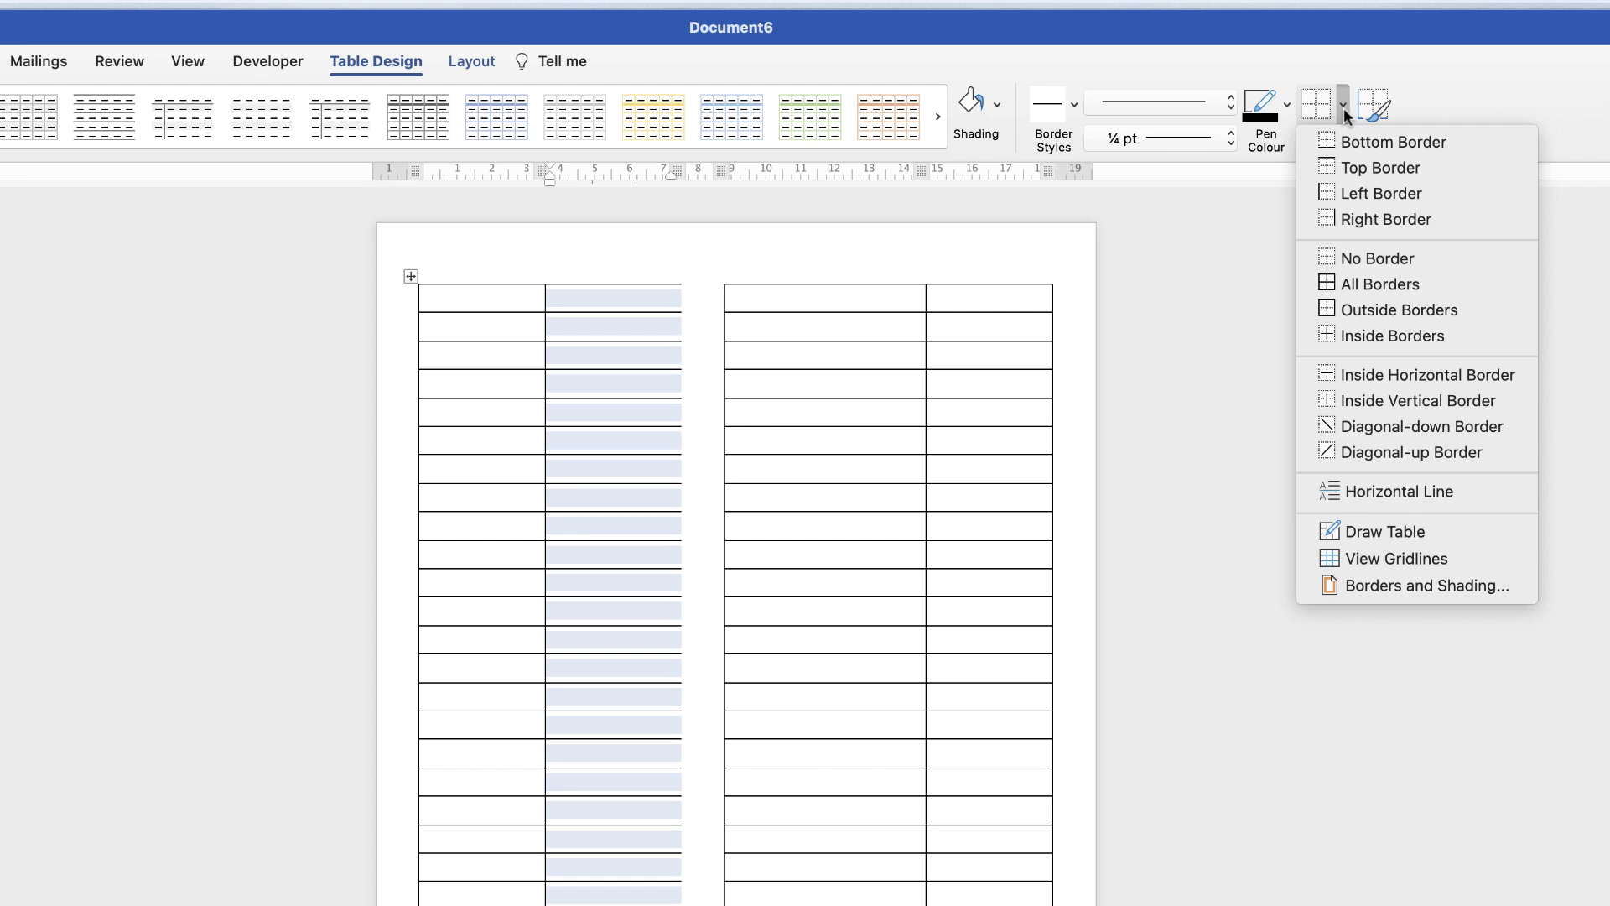
left_click(1350, 218)
left_click(826, 667)
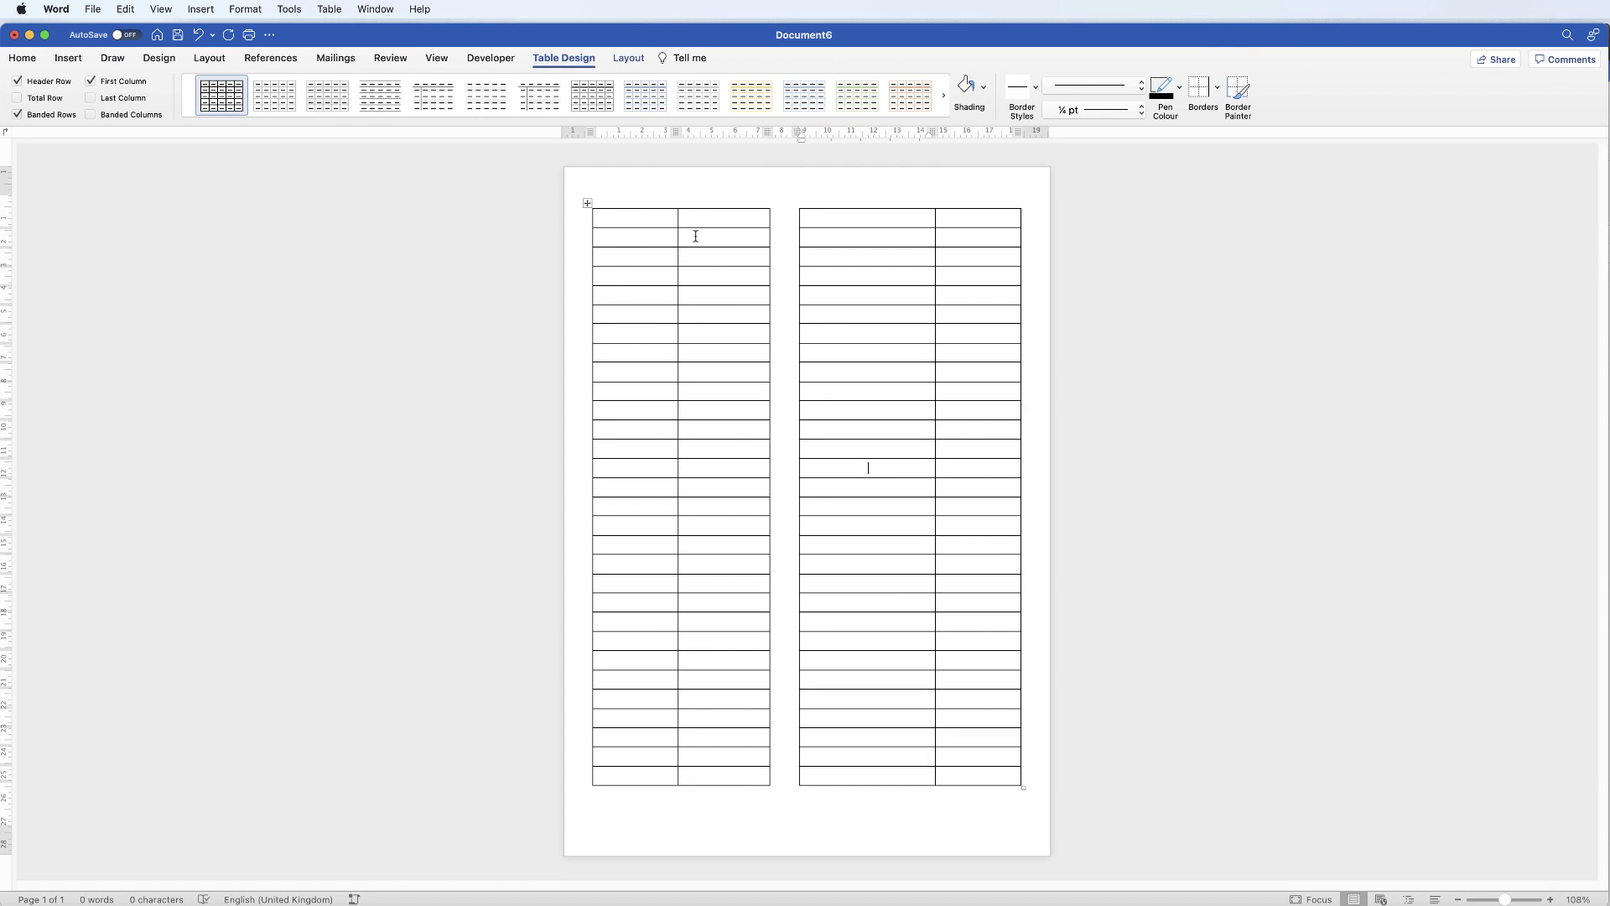
Merge the first two cells of the table's top row and enter the heading GOAL.
left_click_drag(688, 218, 669, 218)
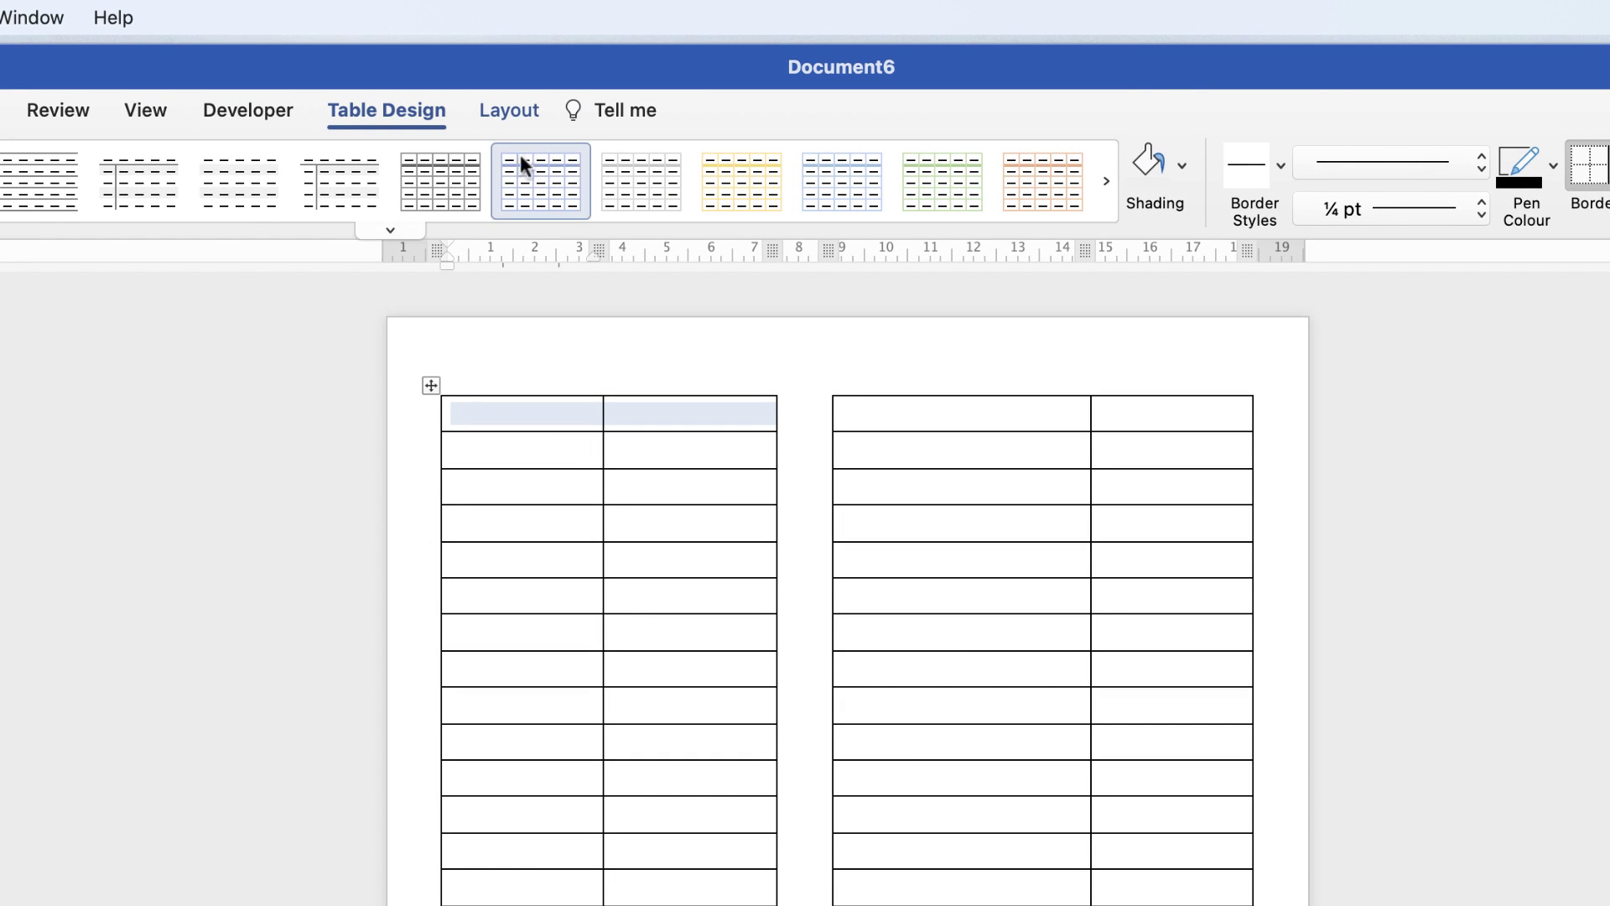
left_click(511, 112)
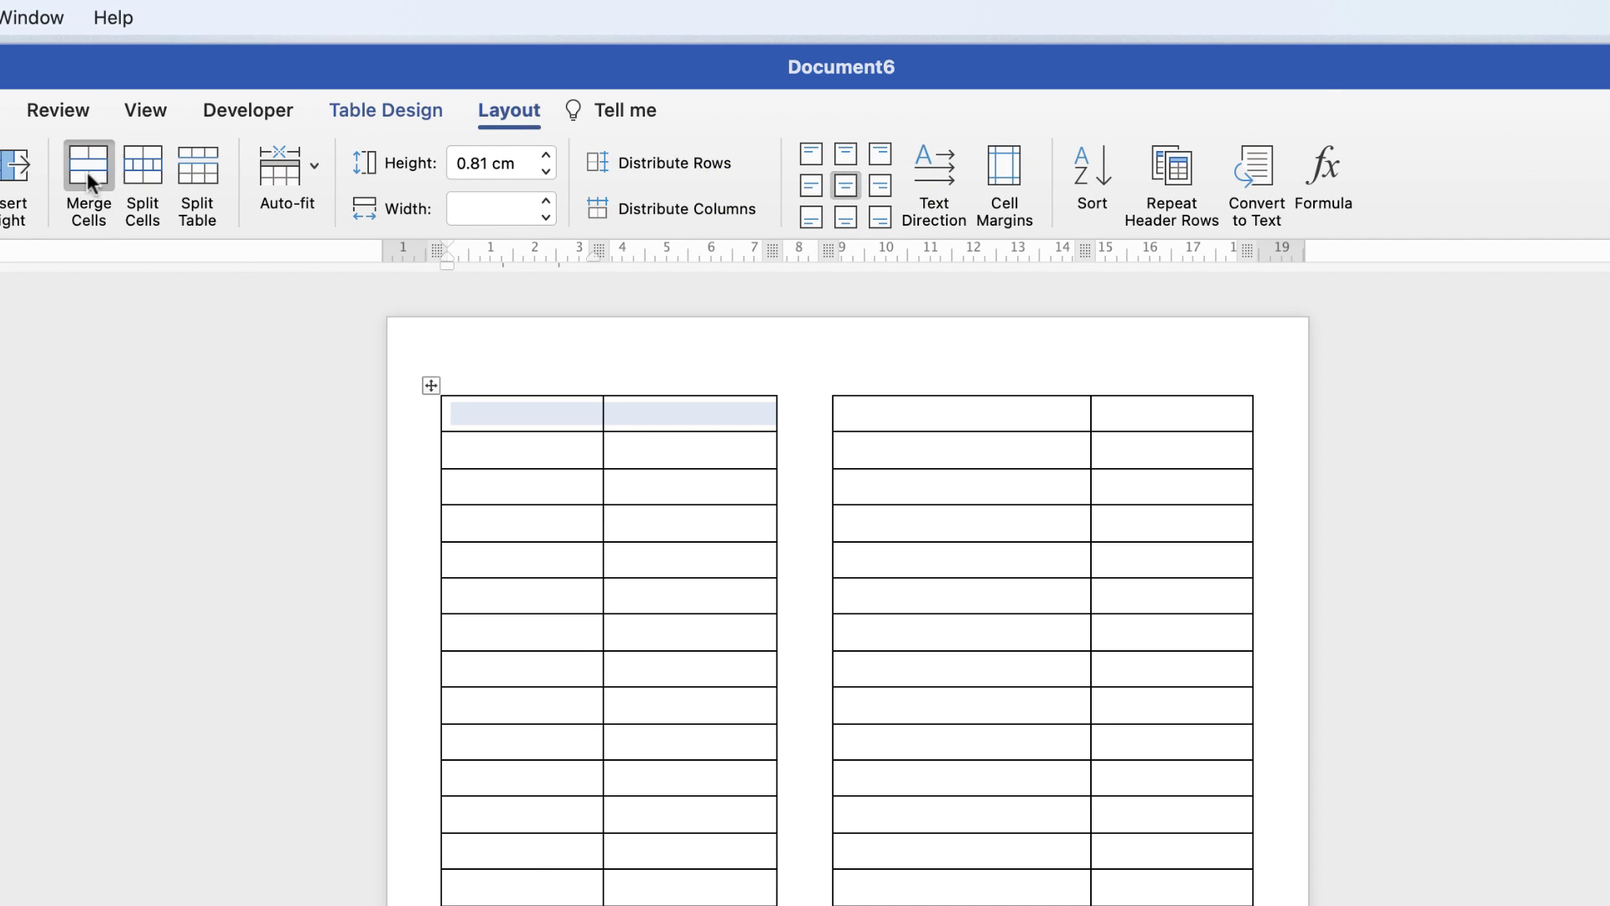
left_click(88, 171)
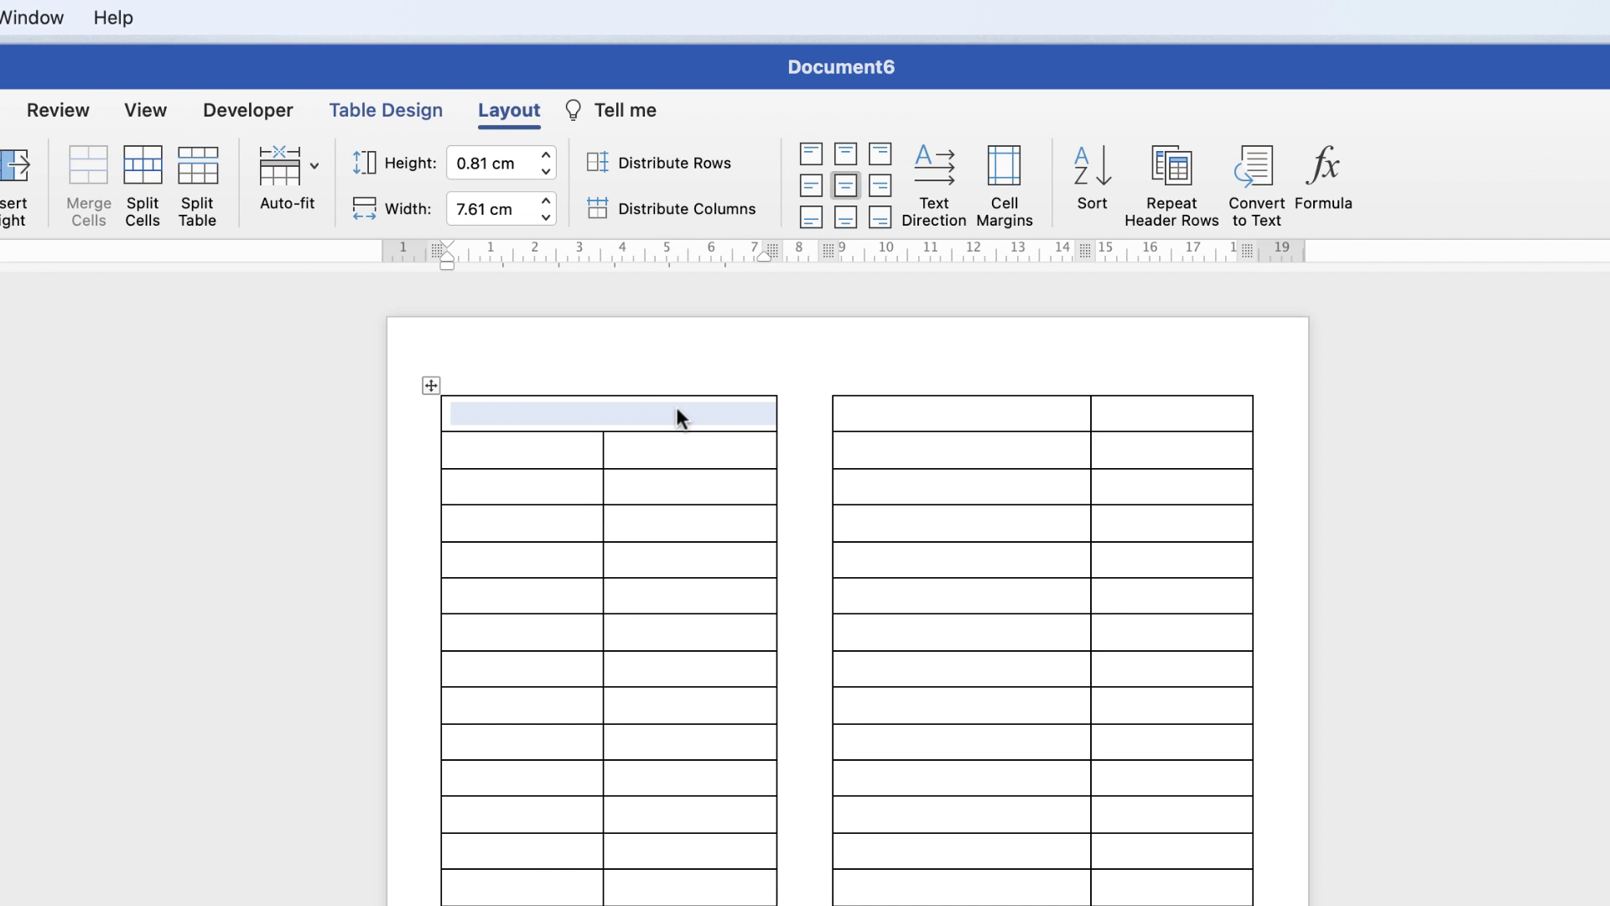
type("GOAL")
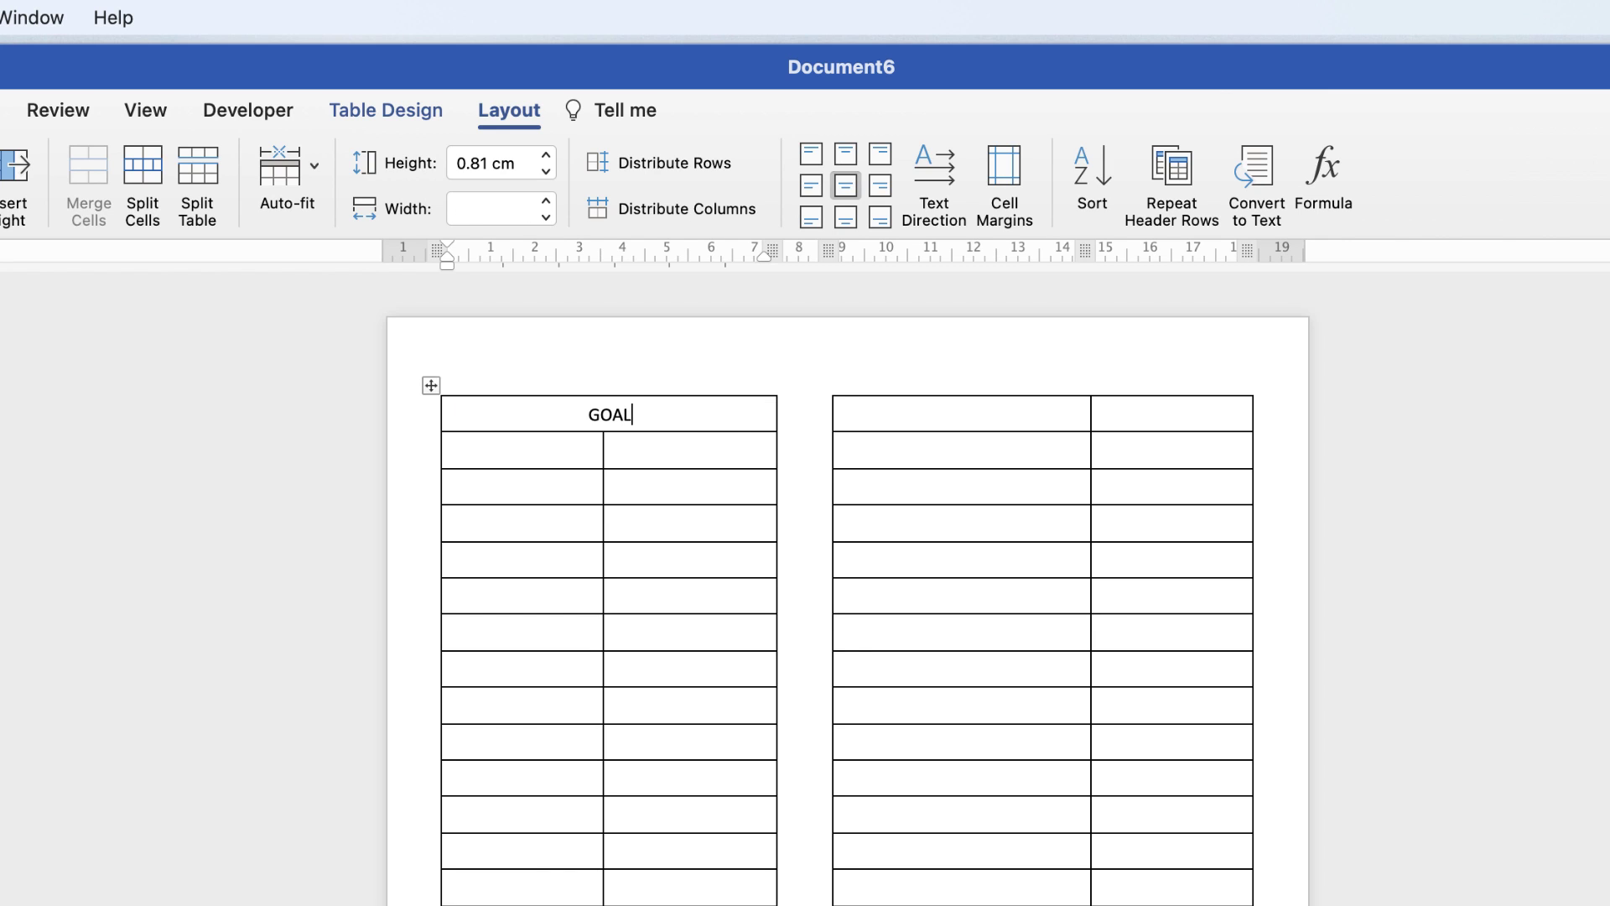
Look at the goal planner layout in Document5 for reference and return to Document6.
key("super+grave")
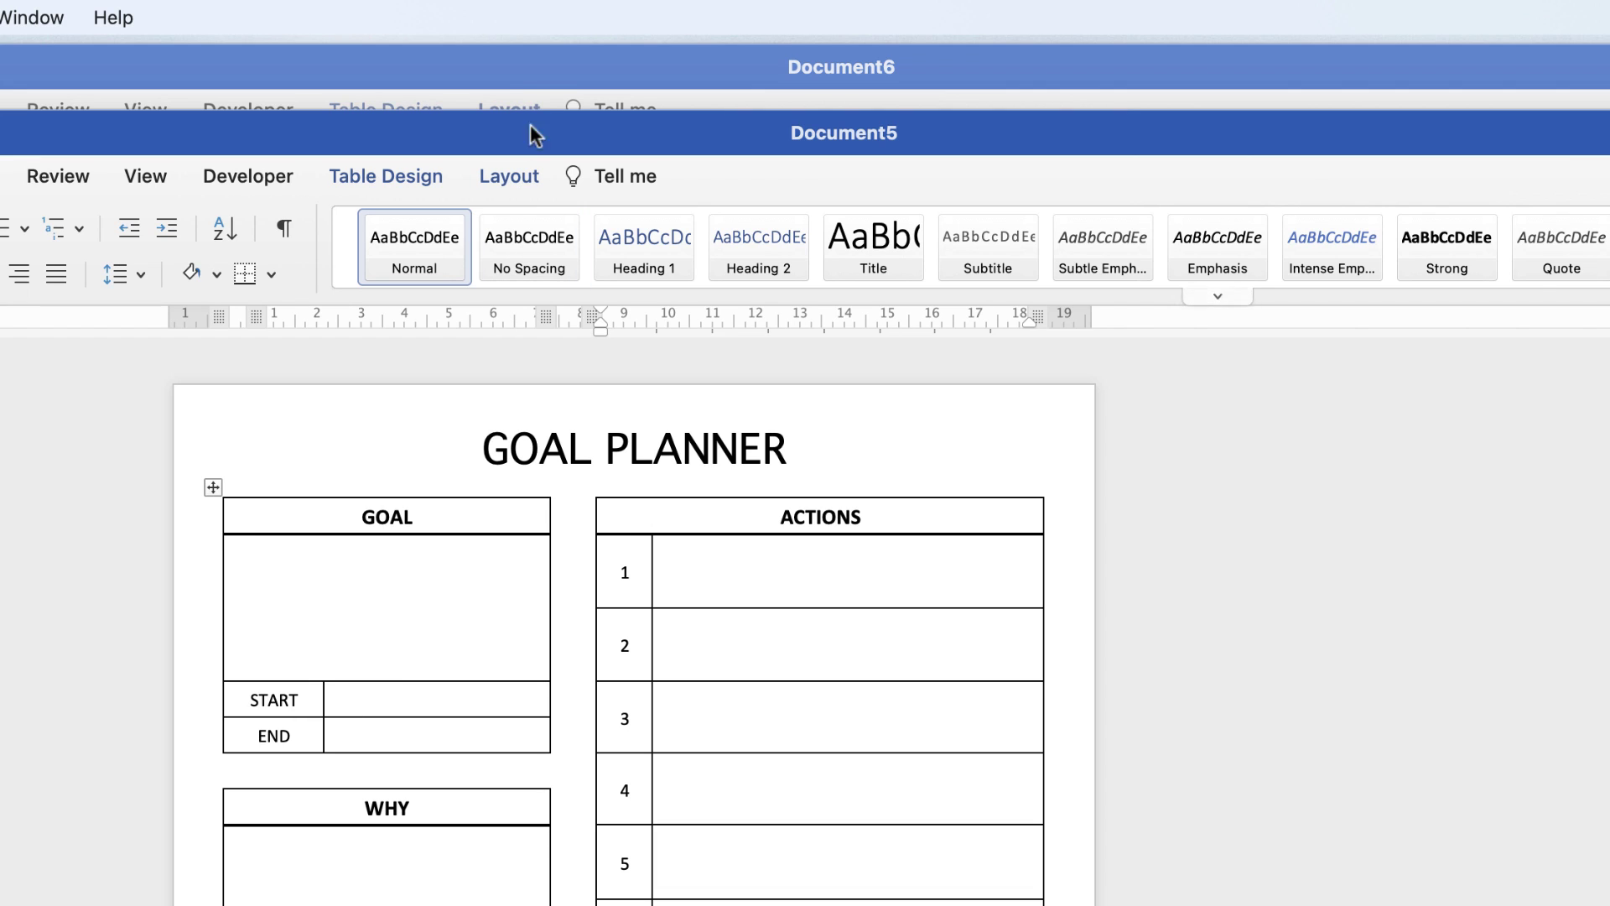
left_click(542, 67)
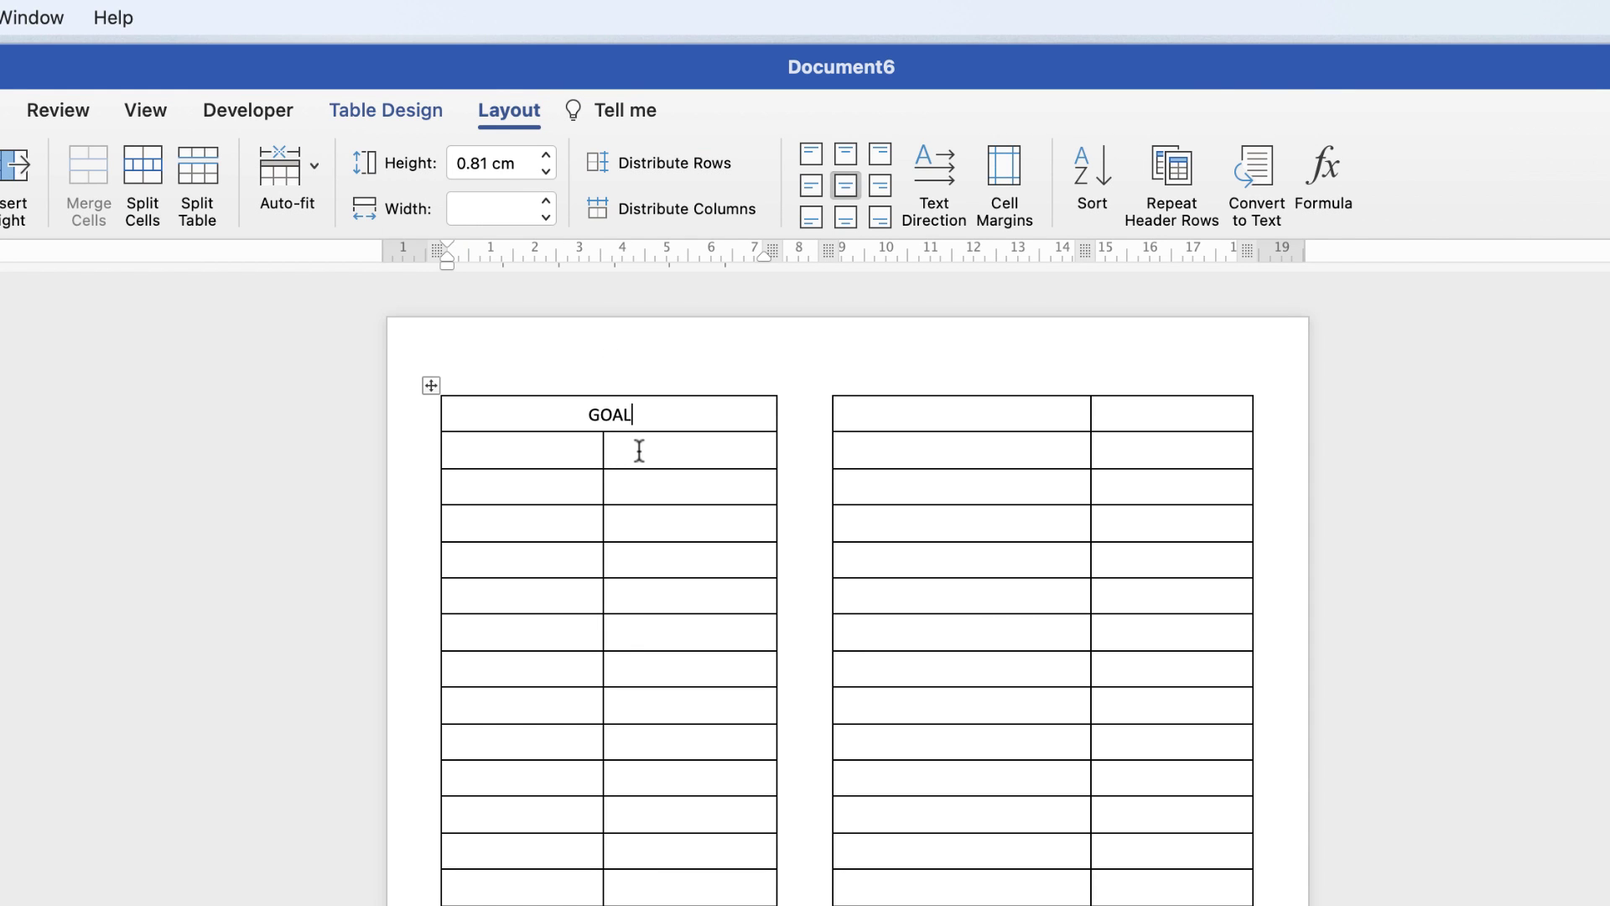
Merge the first two columns' cells in the four rows below the GOAL heading into one large cell.
left_click_drag(639, 450, 593, 451)
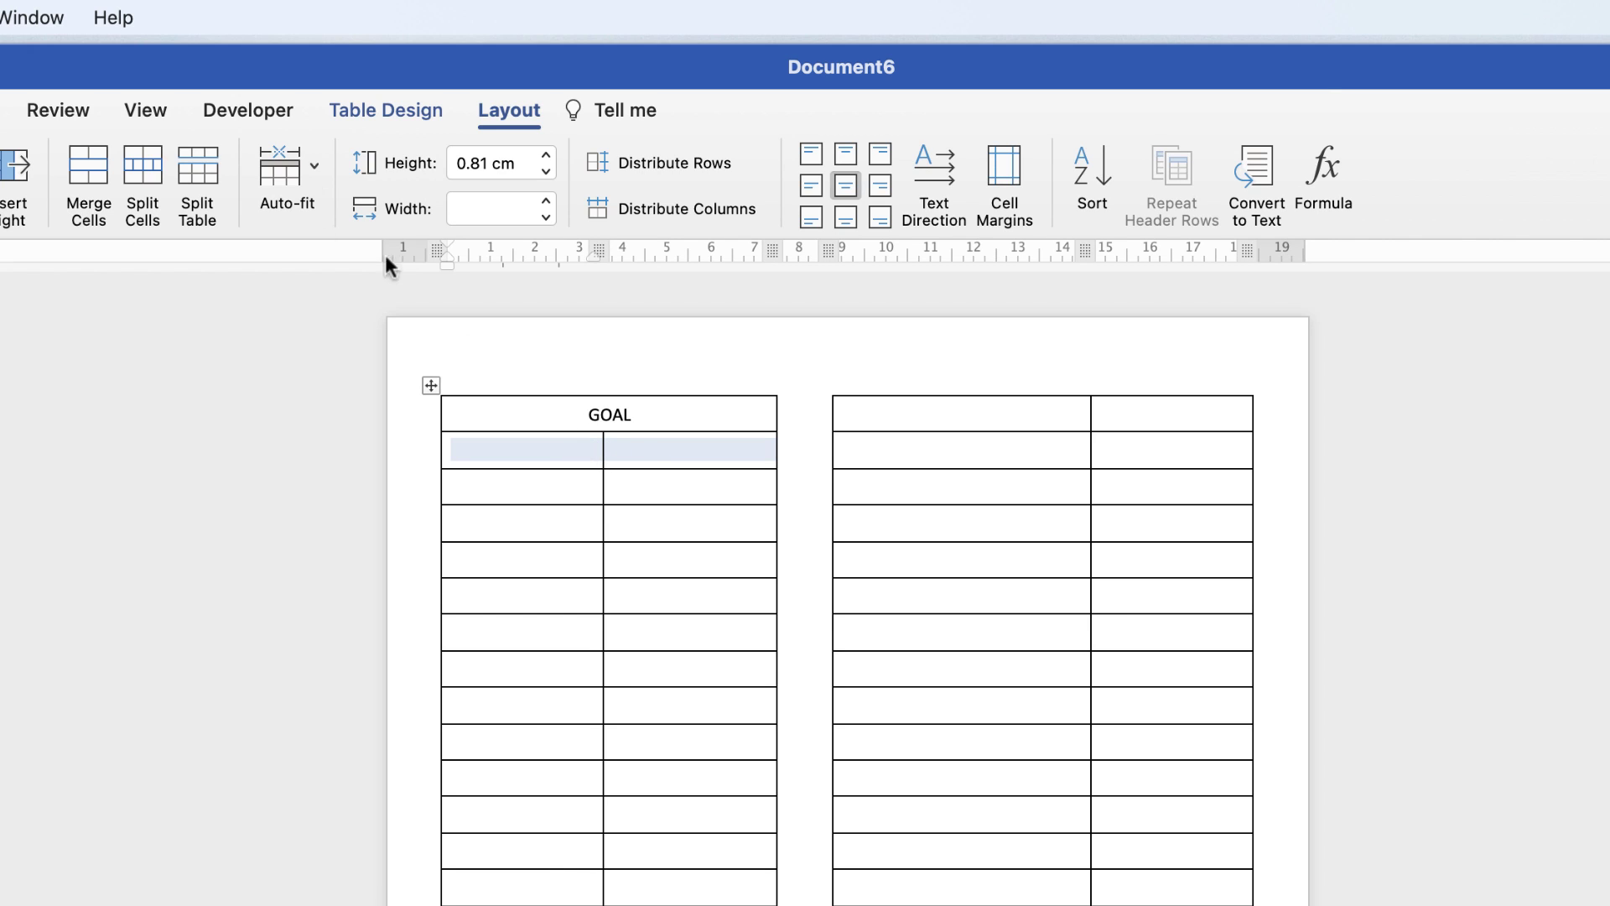
left_click(83, 164)
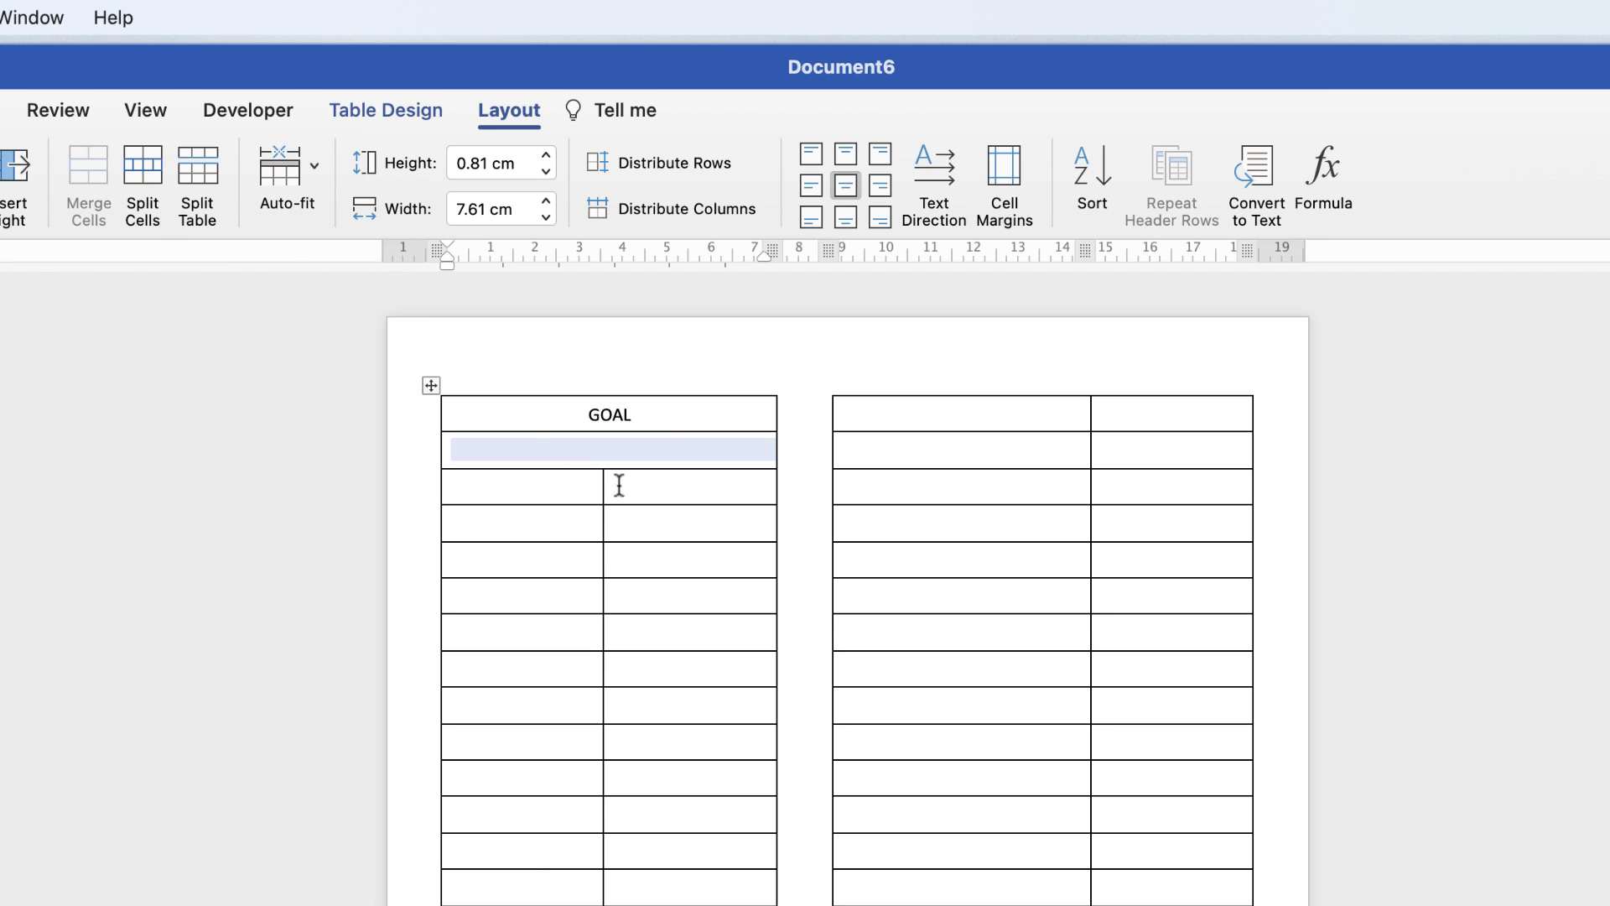
left_click_drag(619, 485, 589, 489)
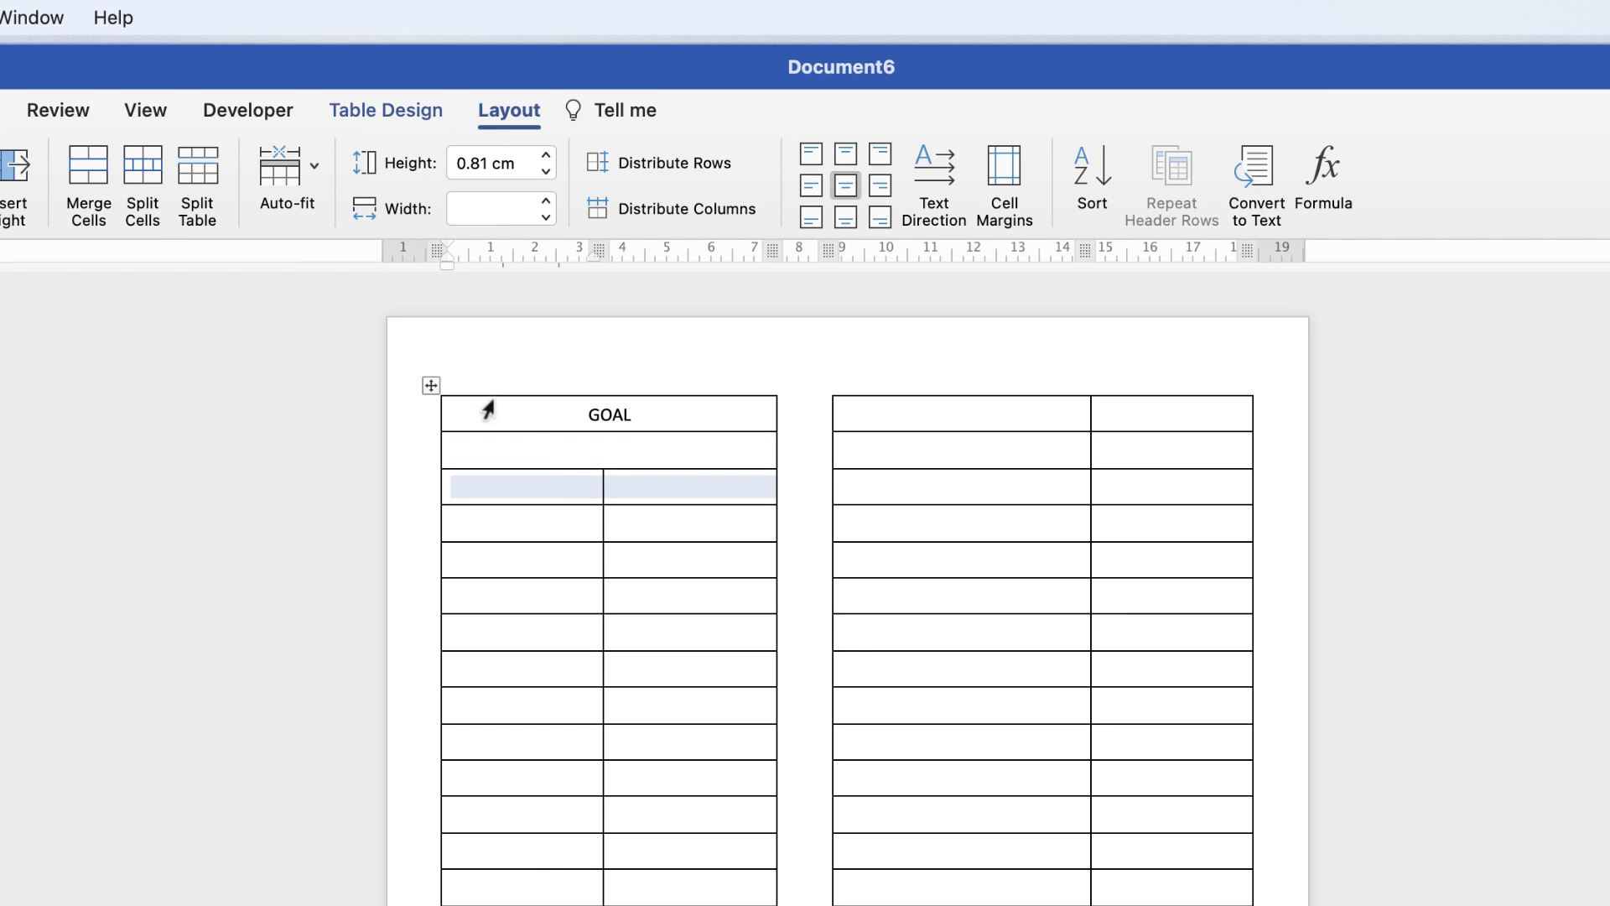
left_click(84, 164)
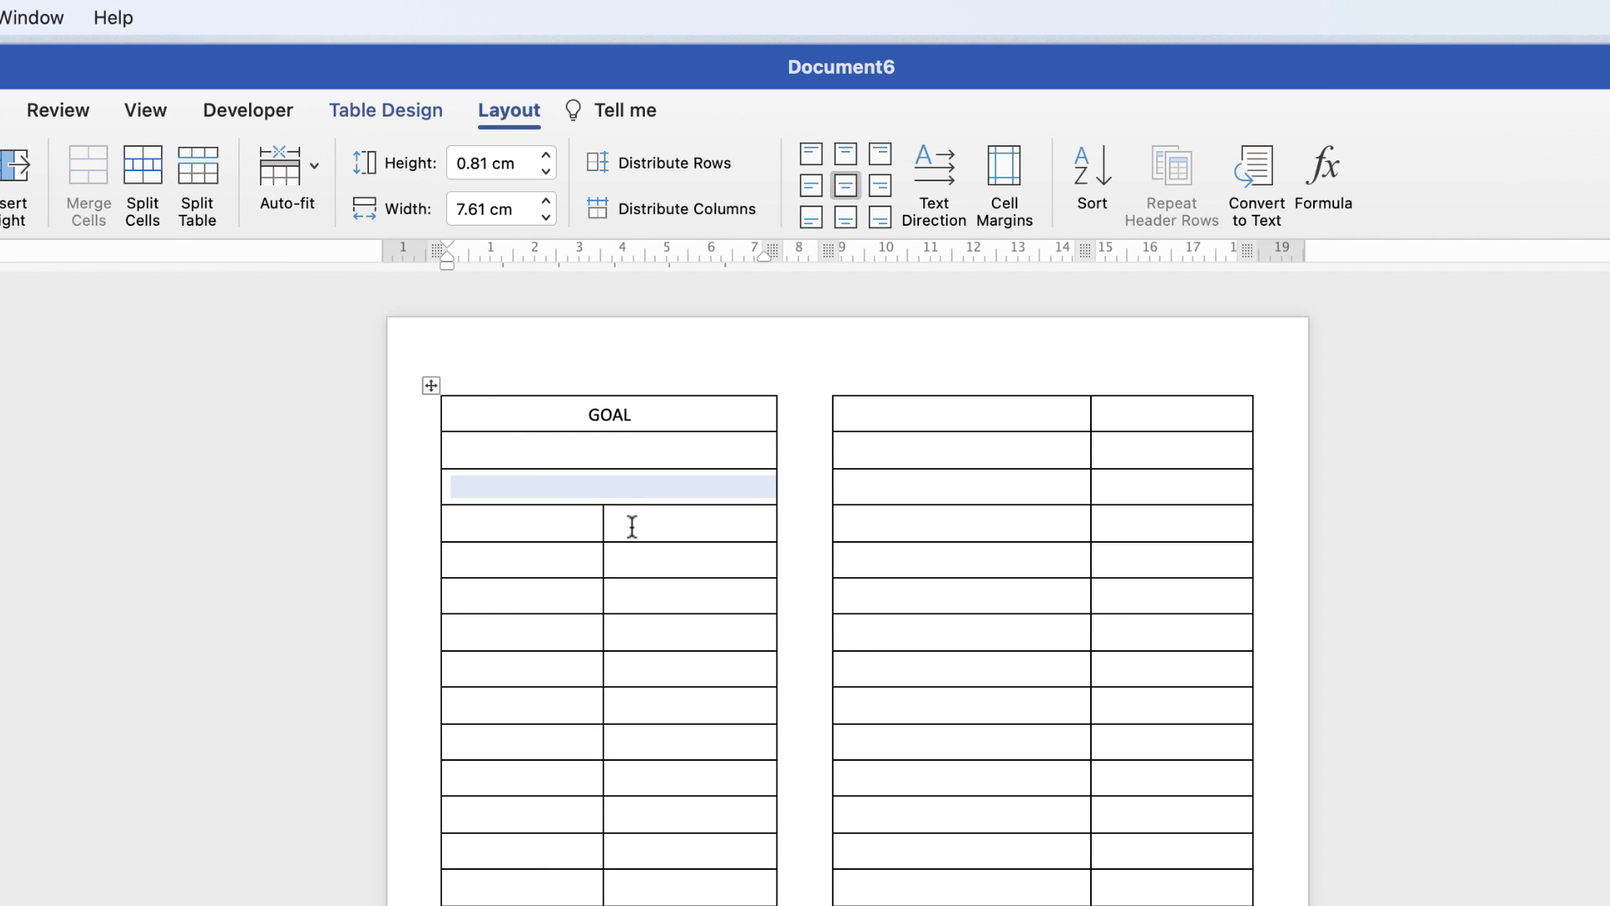
left_click_drag(633, 524, 590, 525)
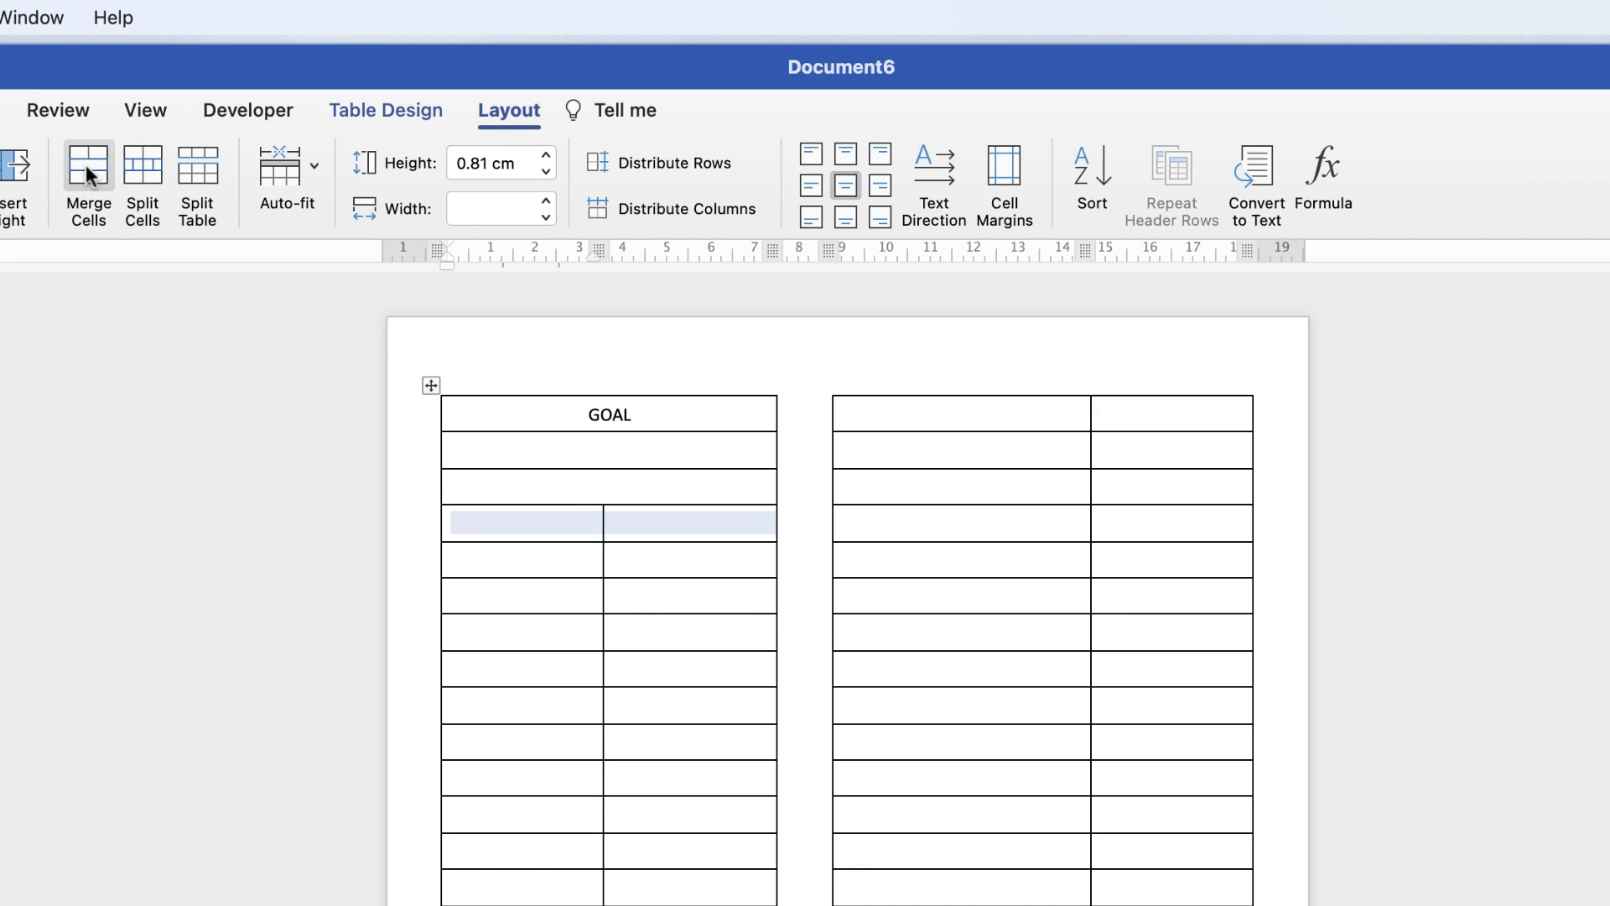
left_click(88, 168)
left_click_drag(618, 557, 587, 570)
left_click(93, 171)
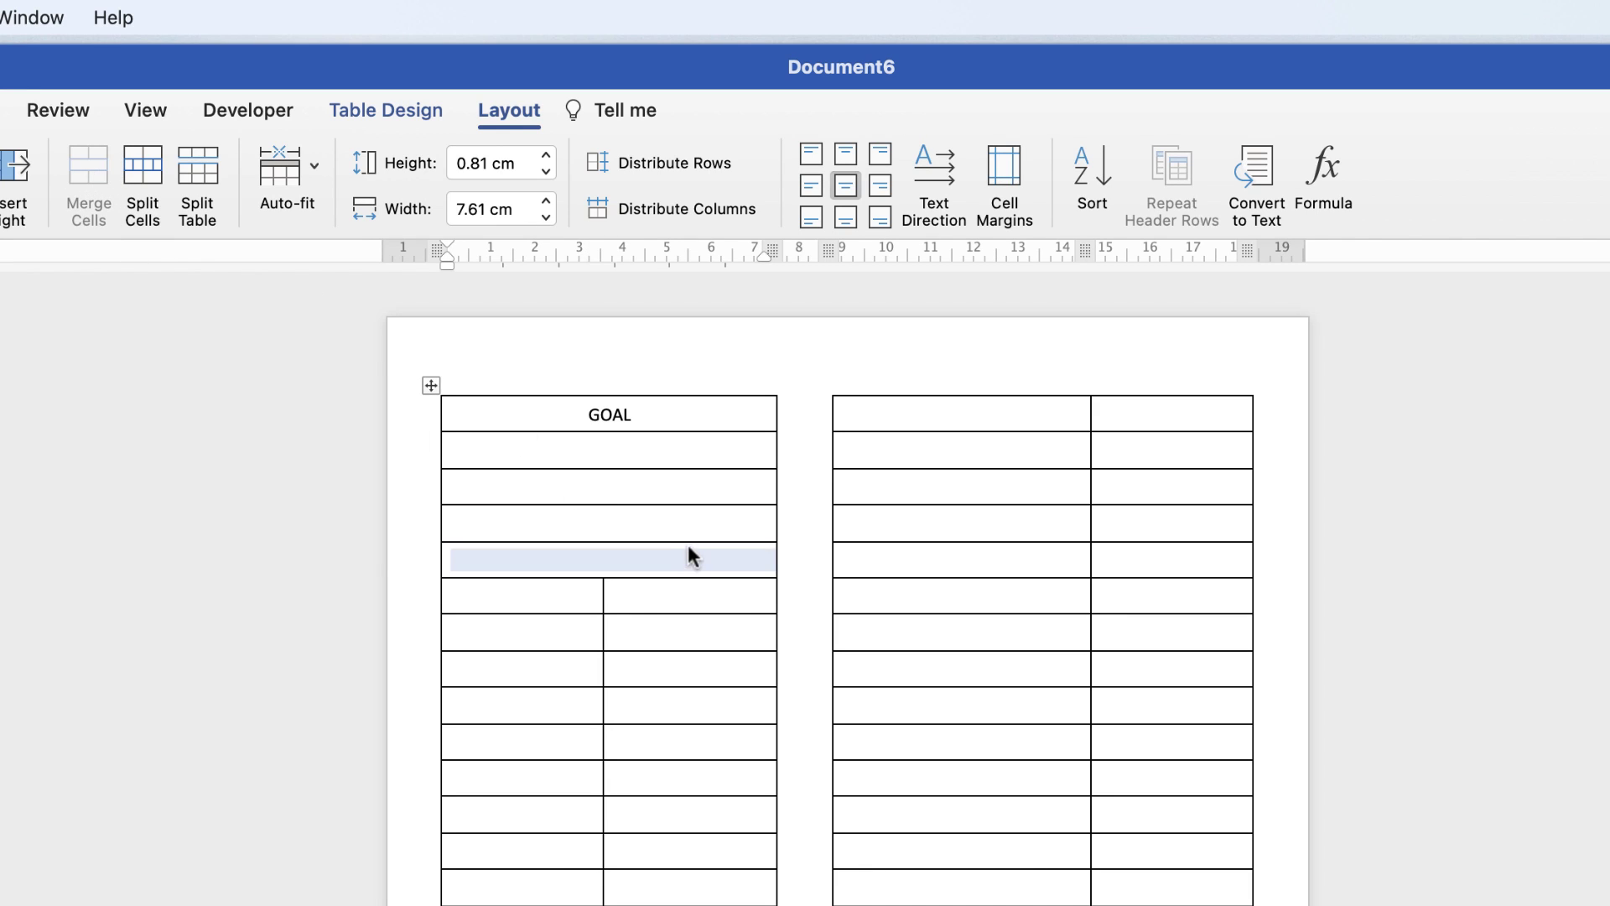
left_click_drag(603, 448, 634, 559)
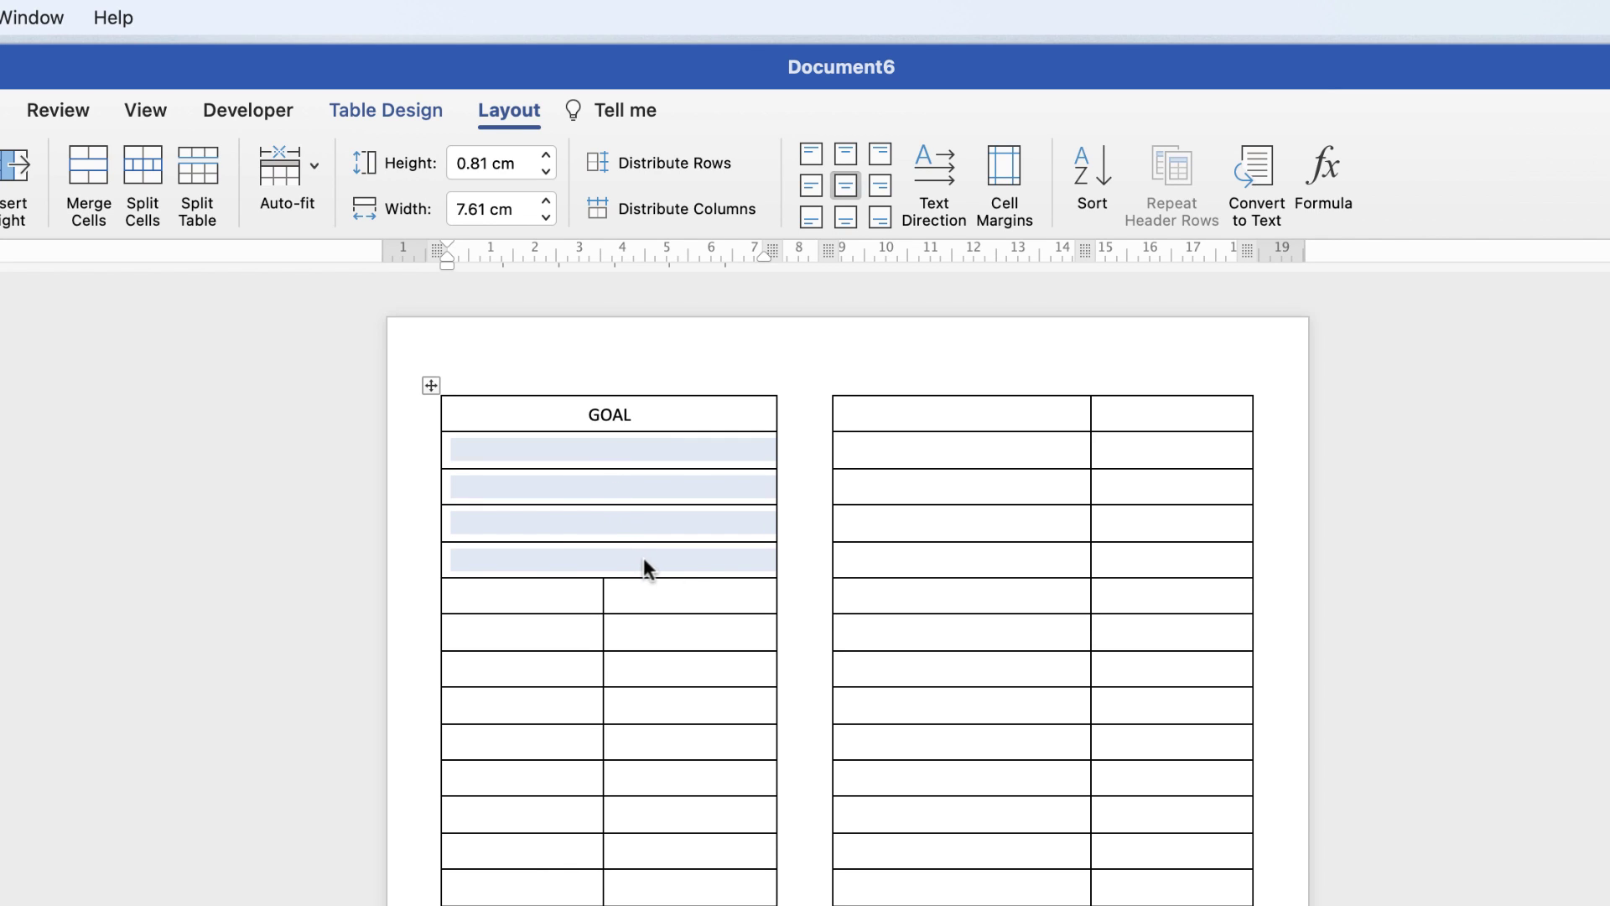
left_click(85, 179)
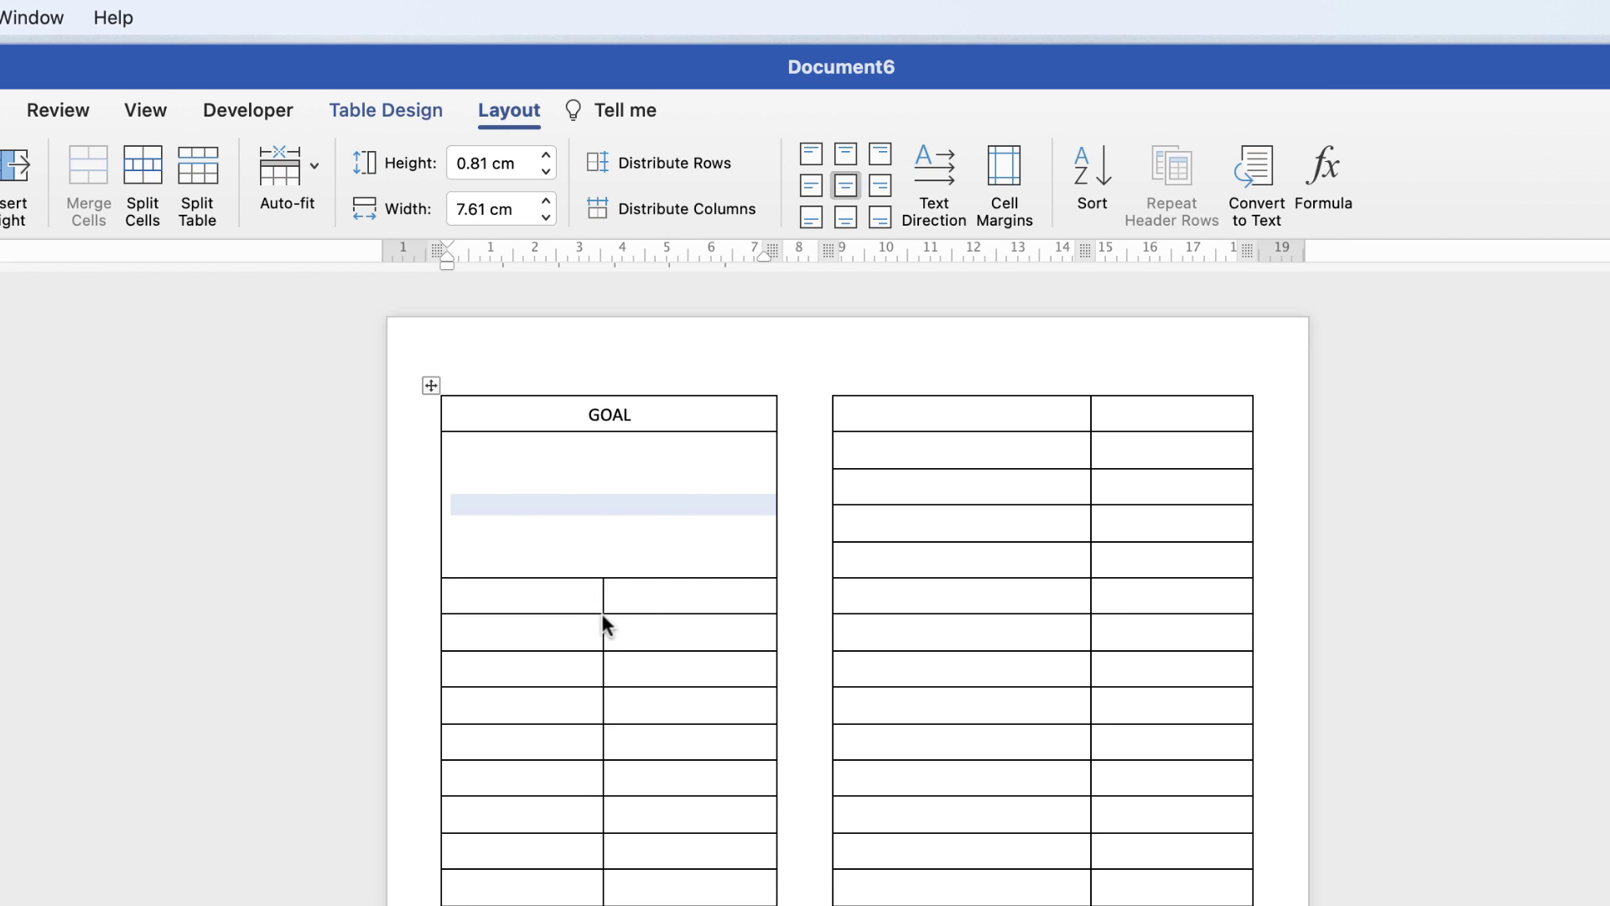
Narrow the first-column cells of the two rows below the large goal cell to about 2.74 cm.
left_click(562, 632)
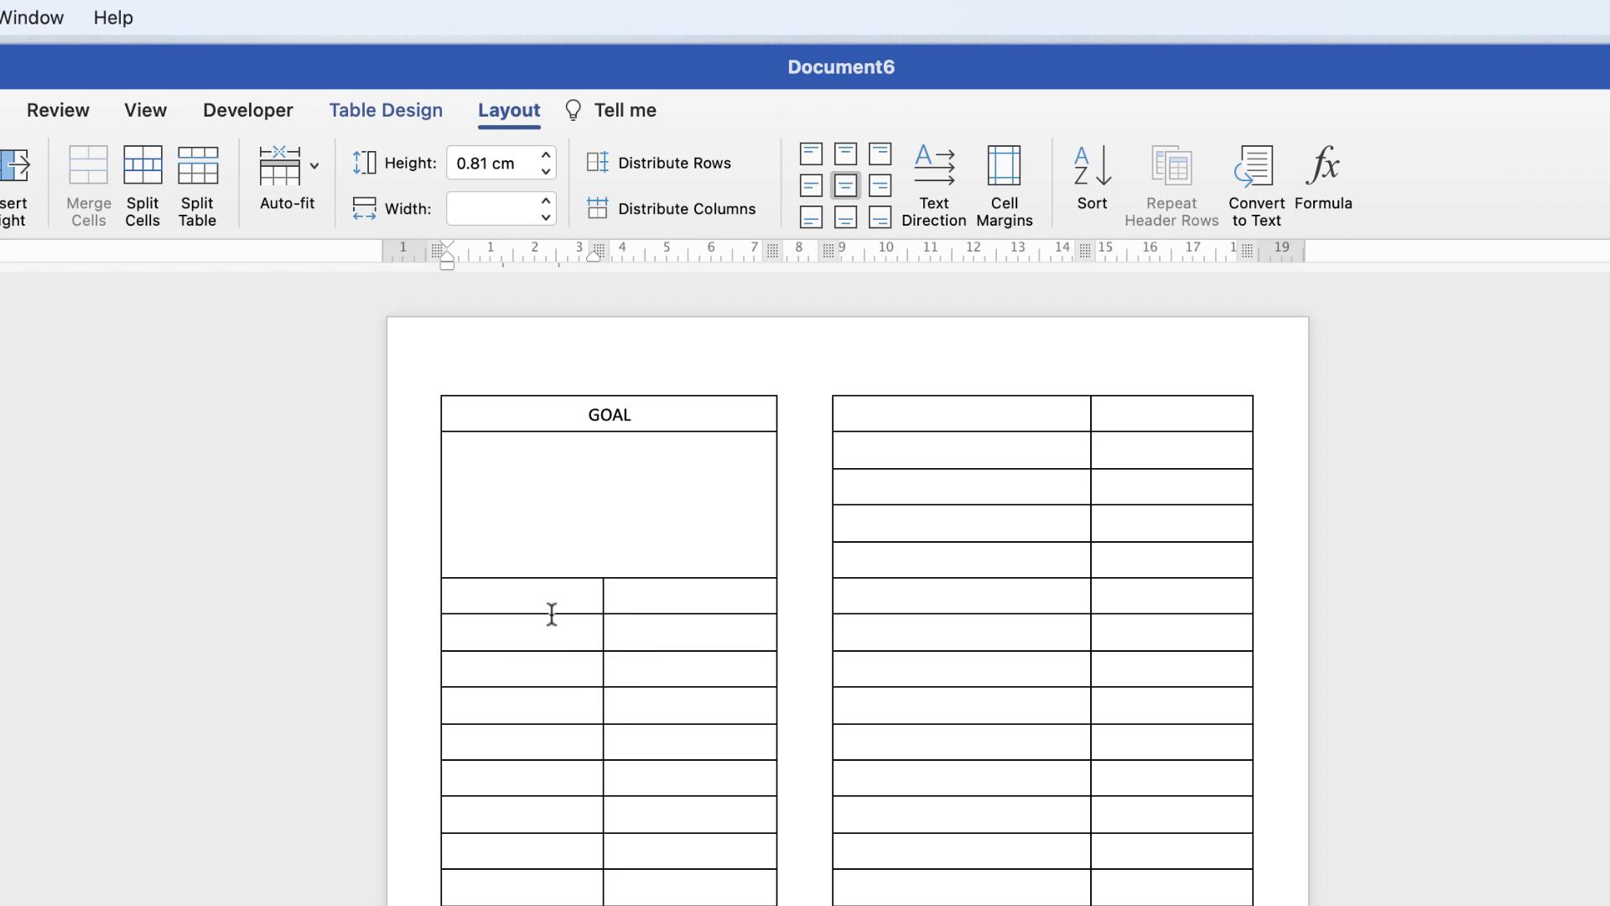
left_click_drag(552, 614, 550, 601)
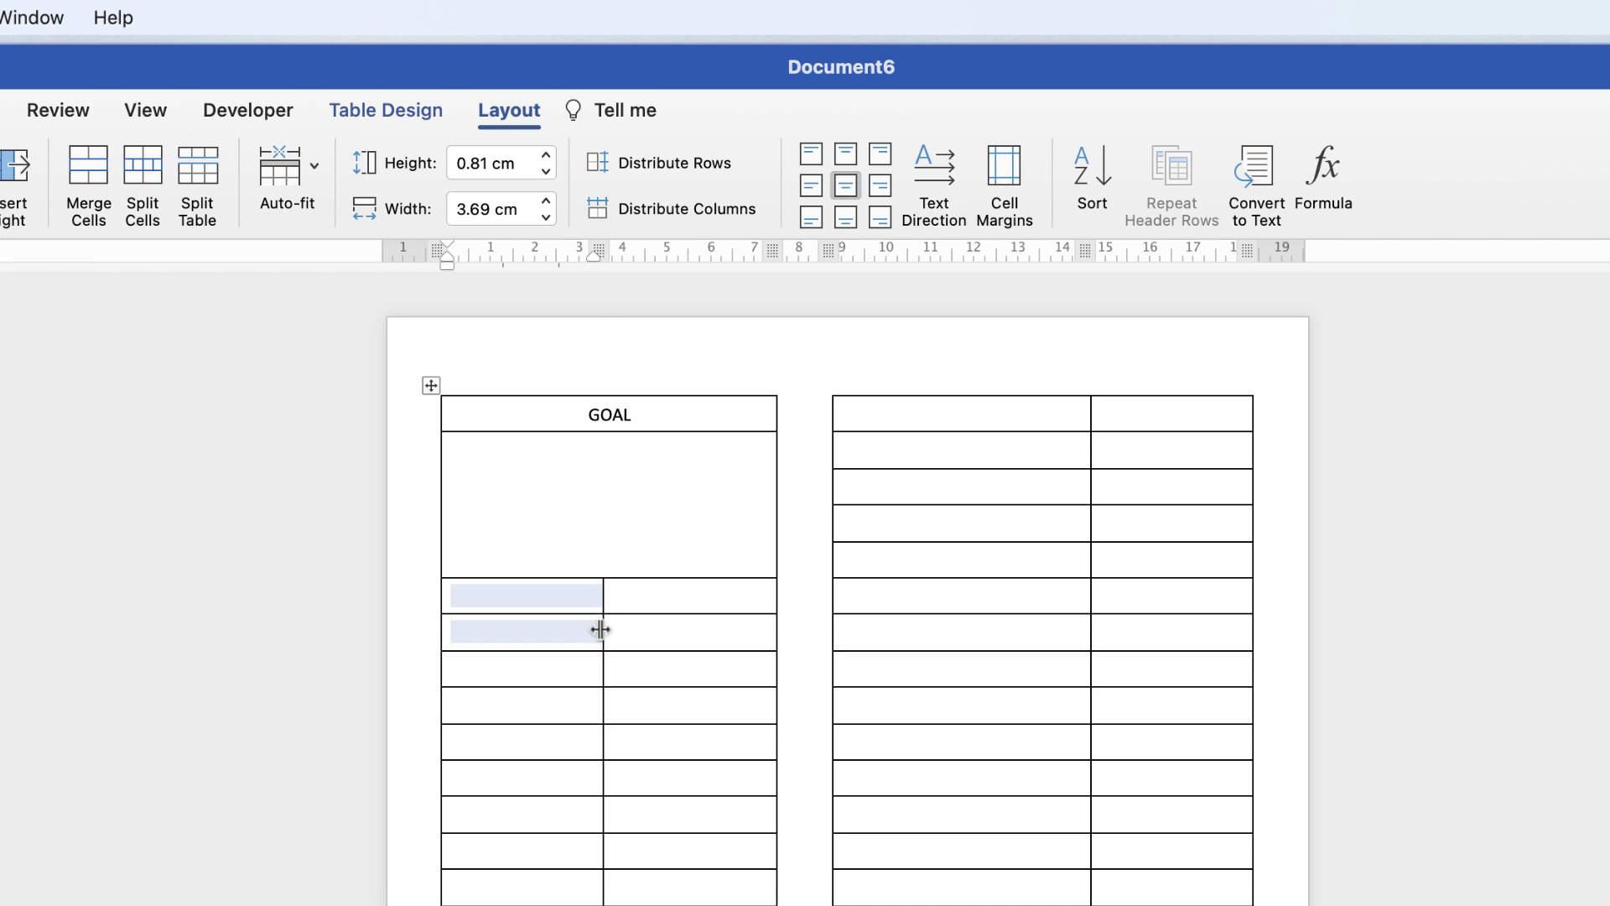
left_click_drag(600, 630, 563, 631)
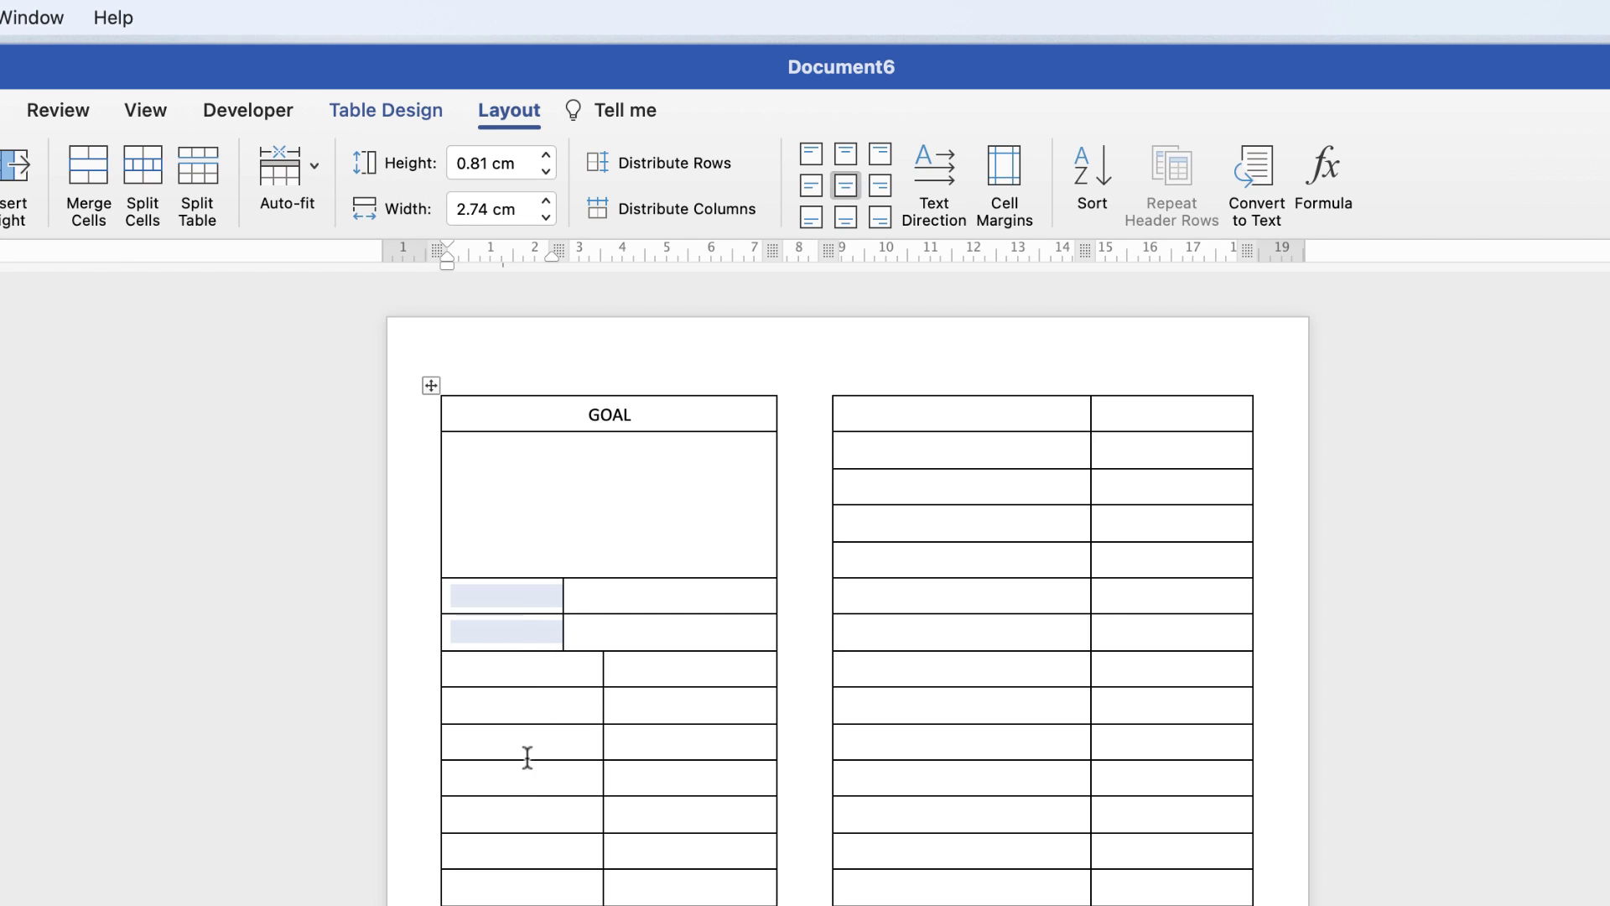
Enter the labels START and END in the two narrowed cells below the large goal cell.
left_click(518, 601)
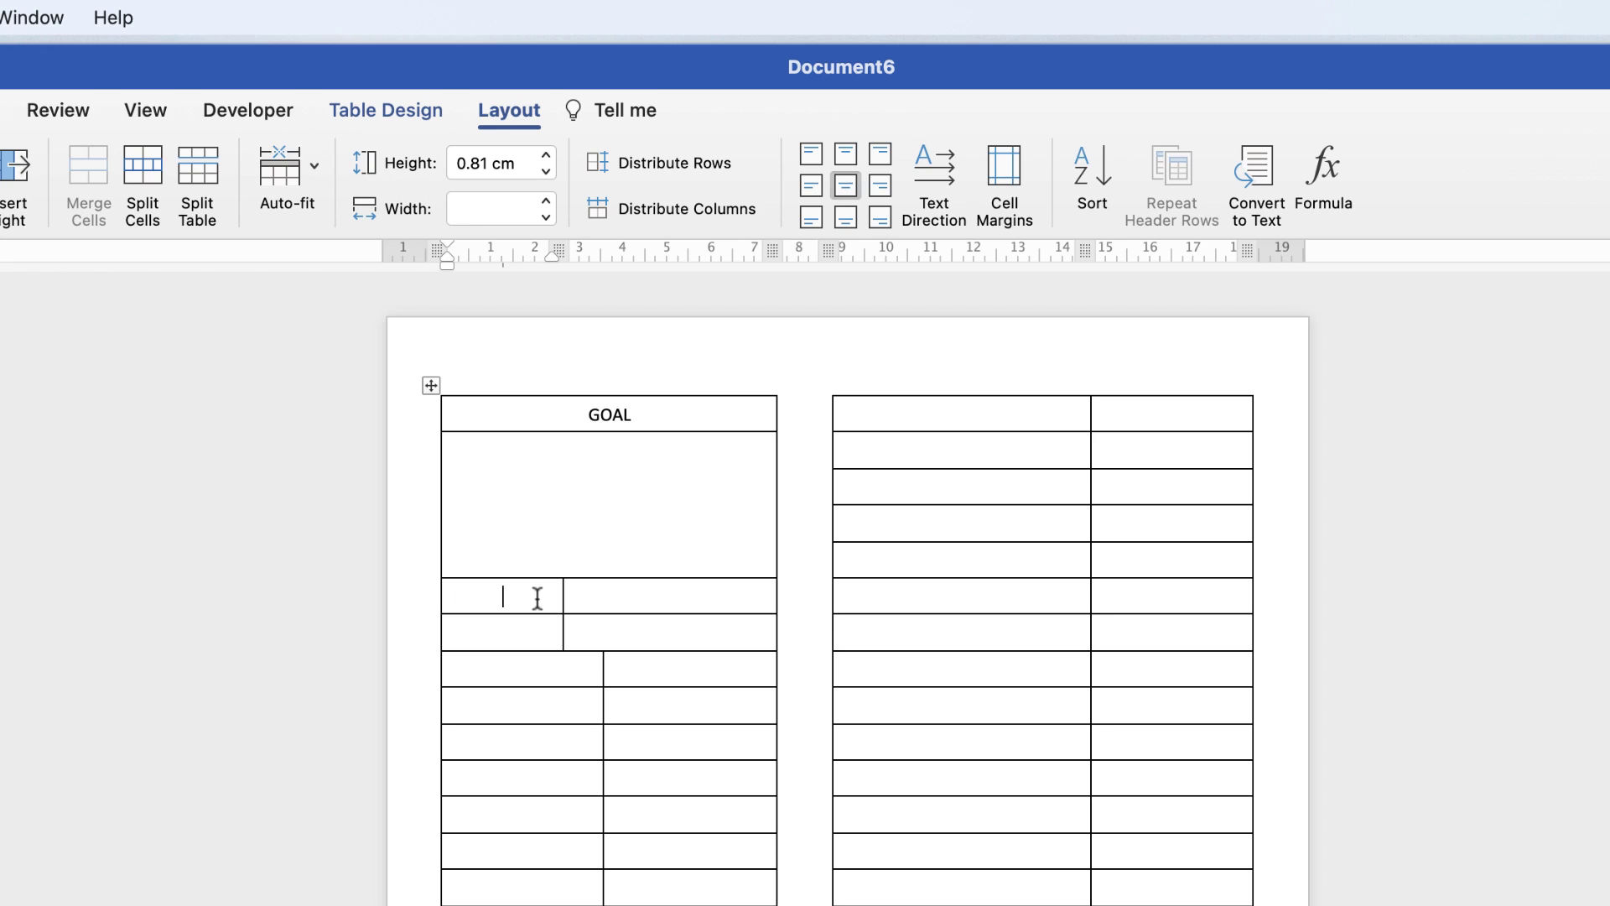
type("START")
left_click(522, 633)
type("END")
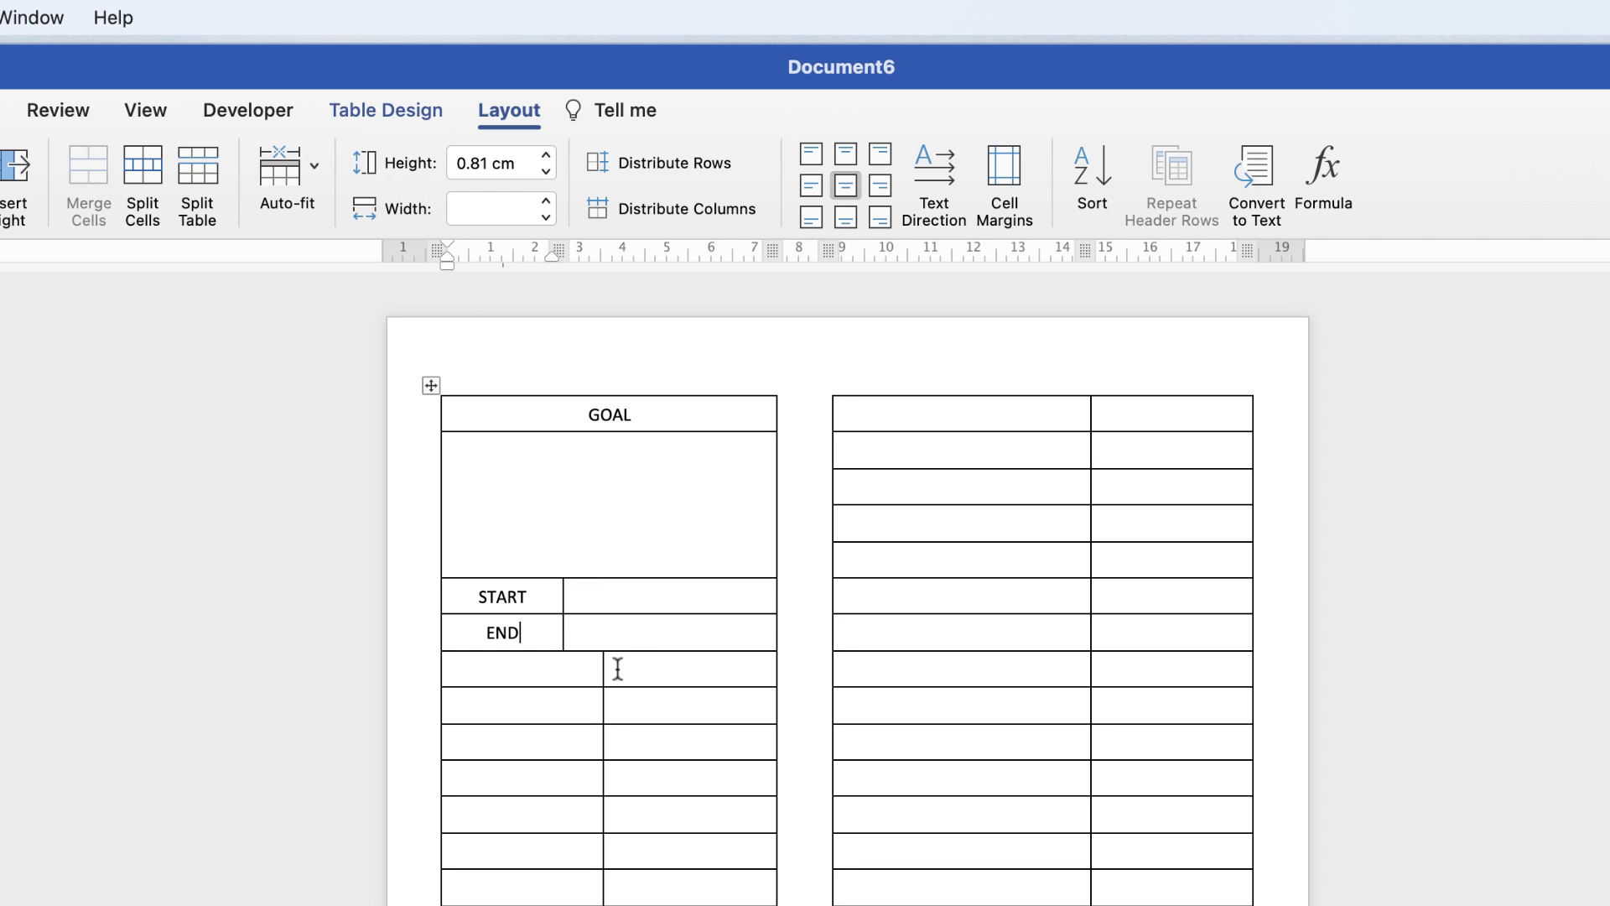
Consult the planner layout in Document5 and remove all borders from the two cells directly below the END row in Document6.
key("super+grave")
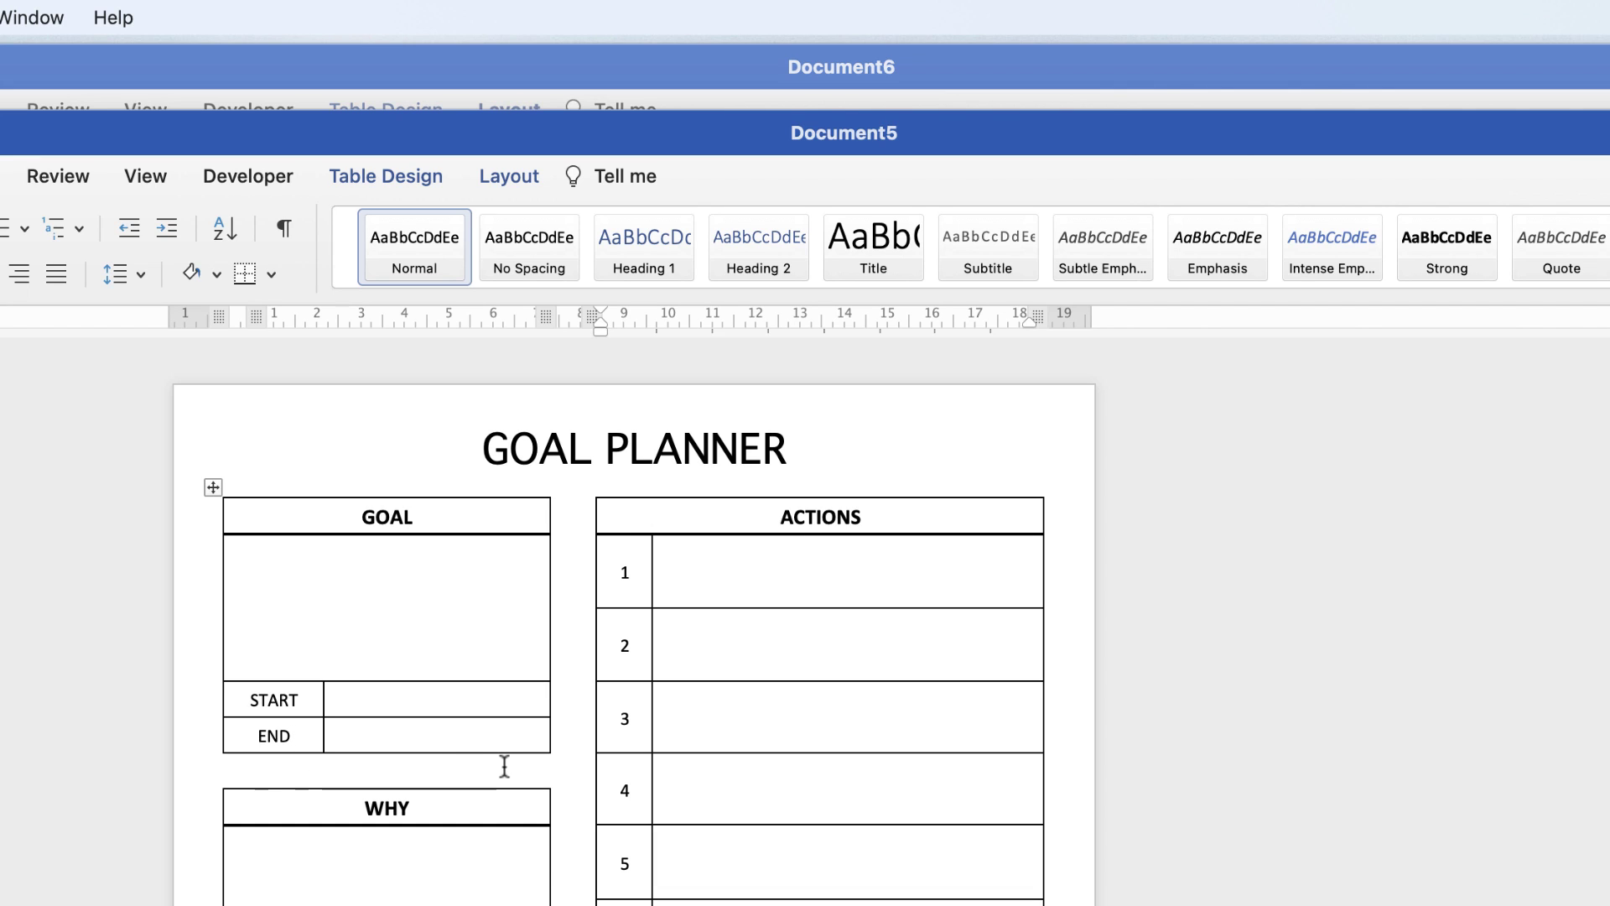
left_click(542, 73)
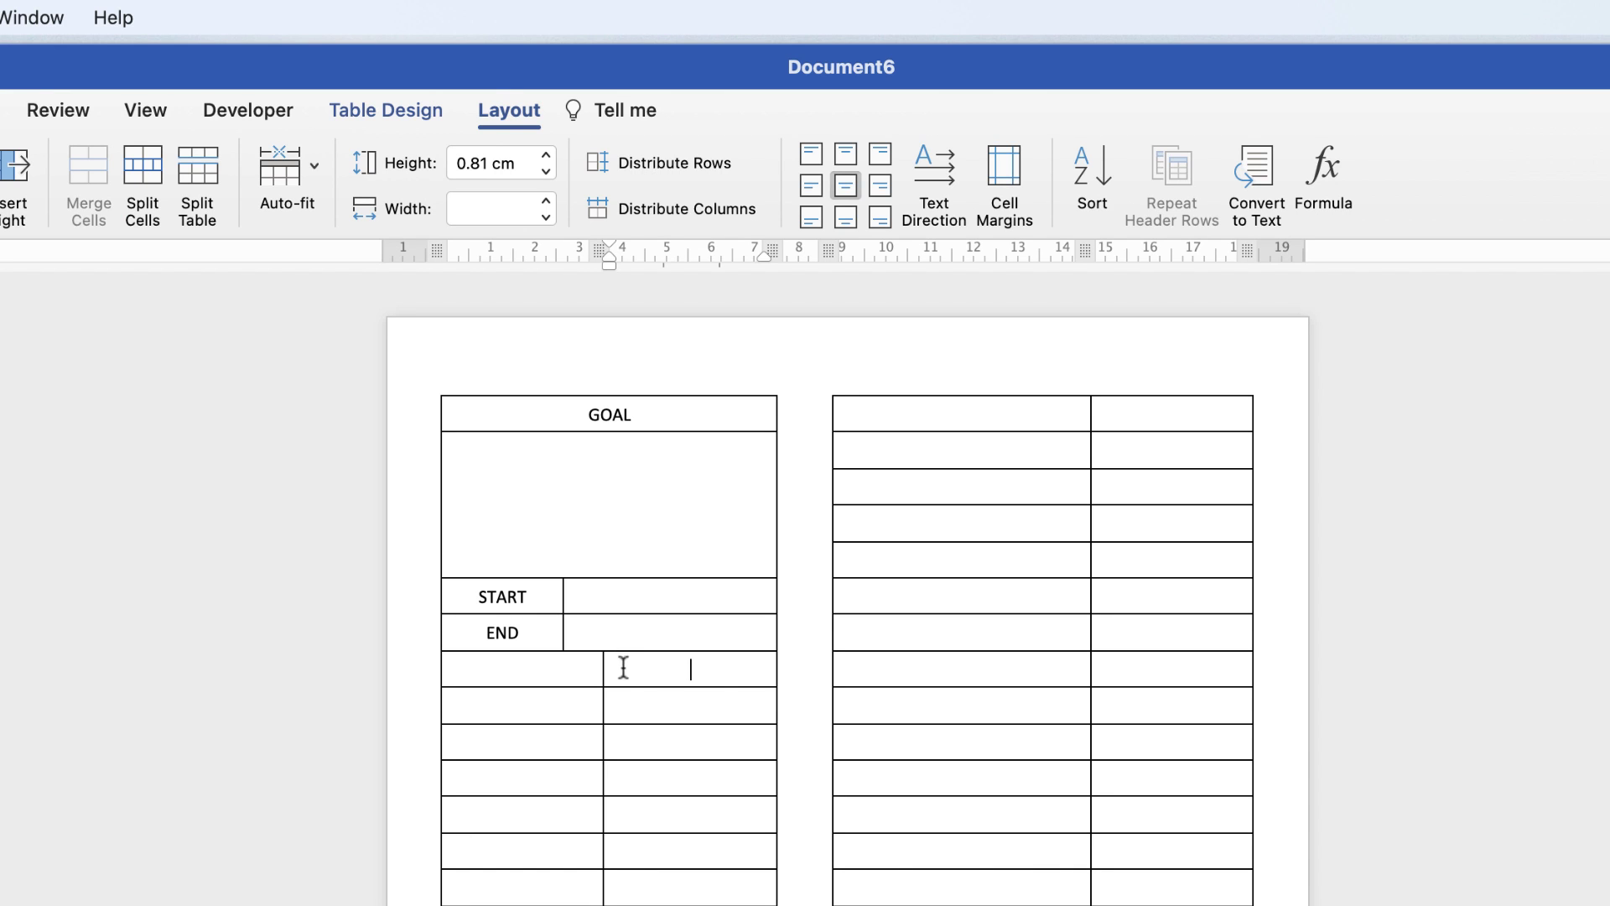
left_click_drag(622, 665, 578, 669)
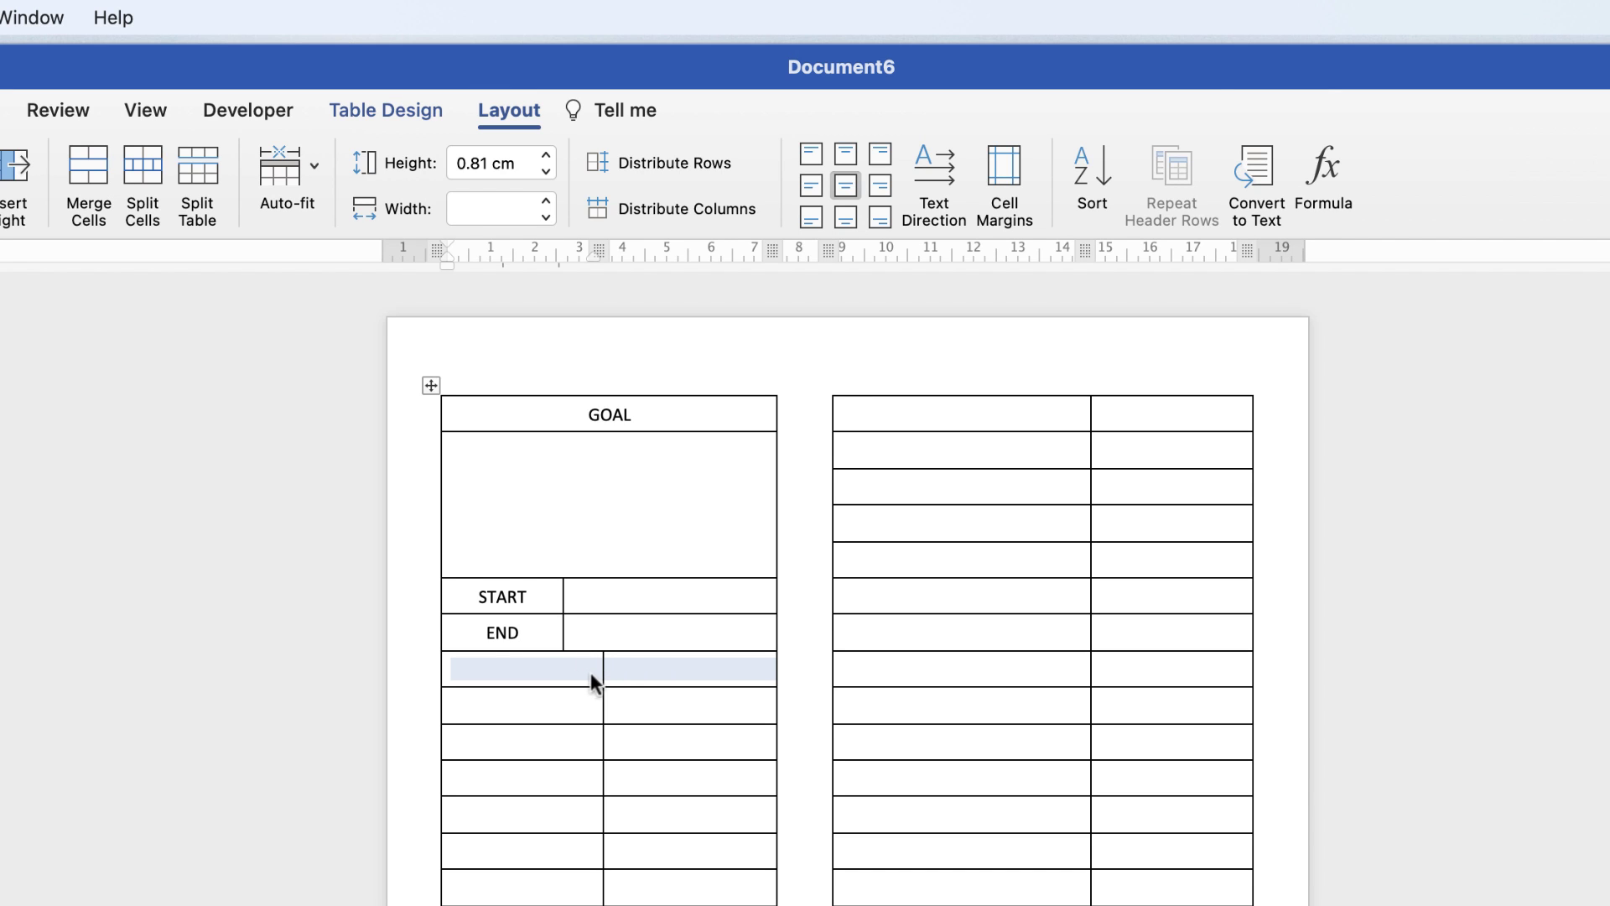
left_click(386, 109)
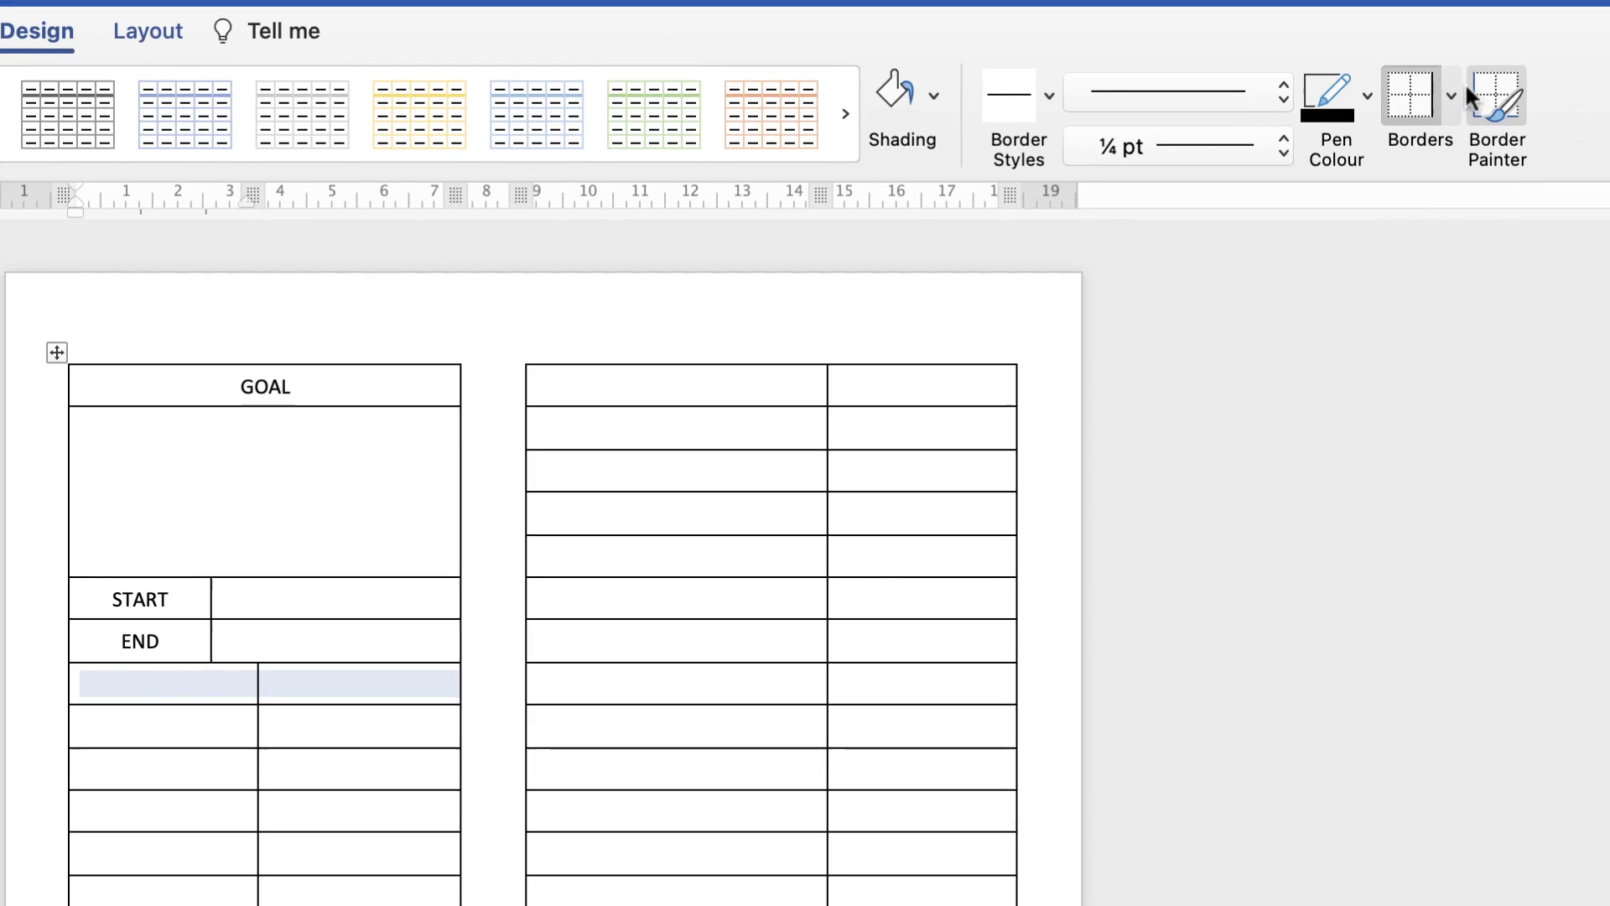
left_click(1451, 97)
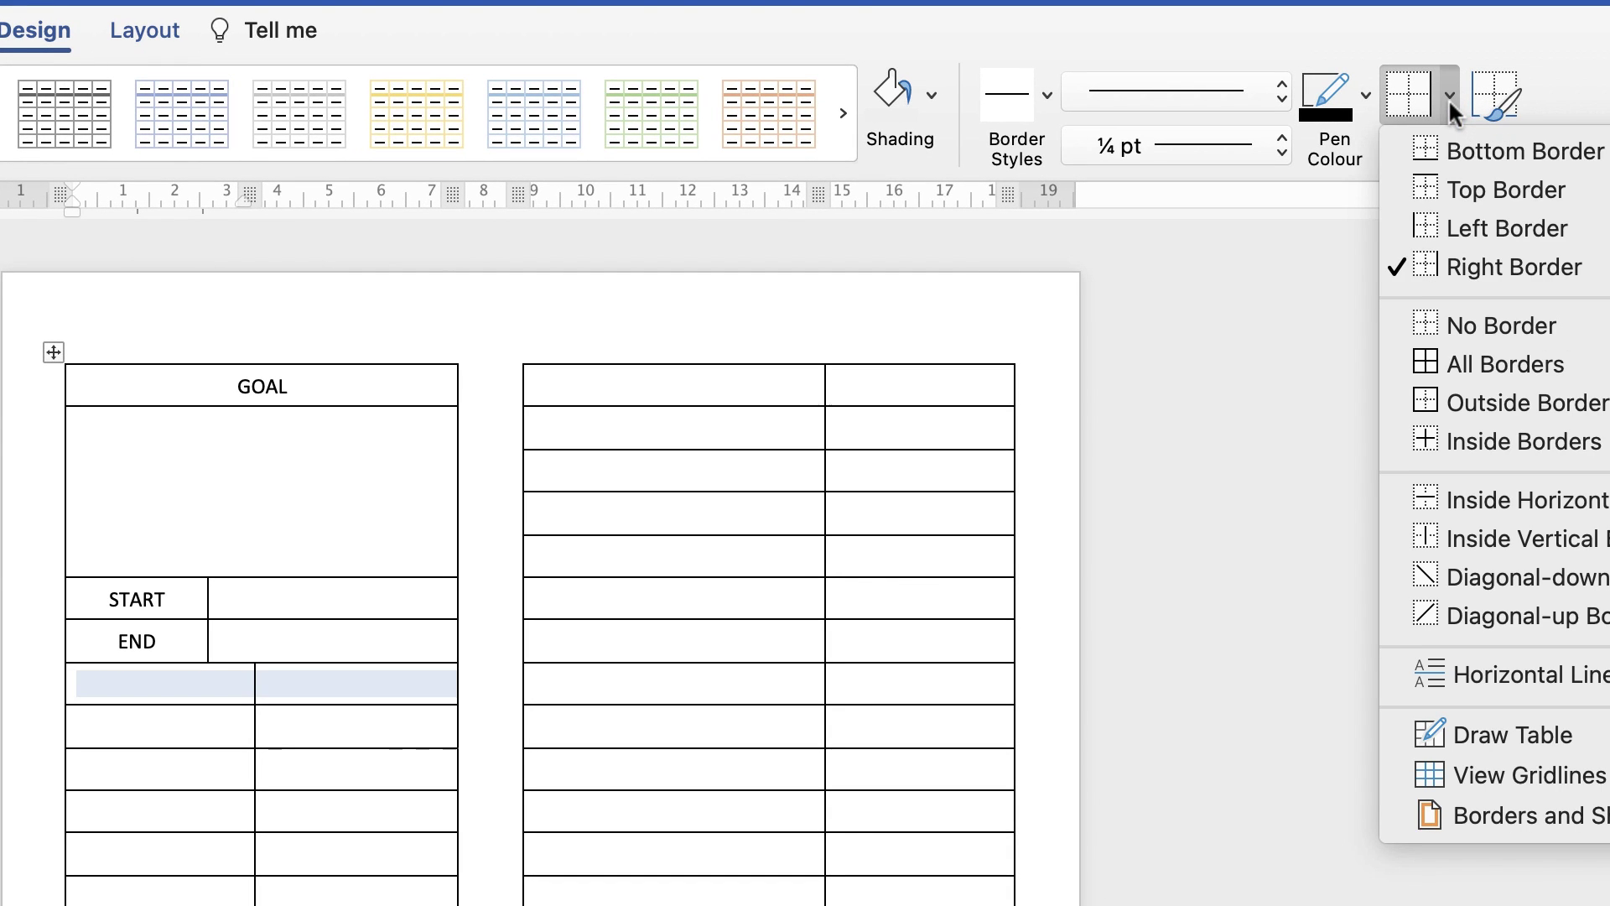
left_click(1473, 324)
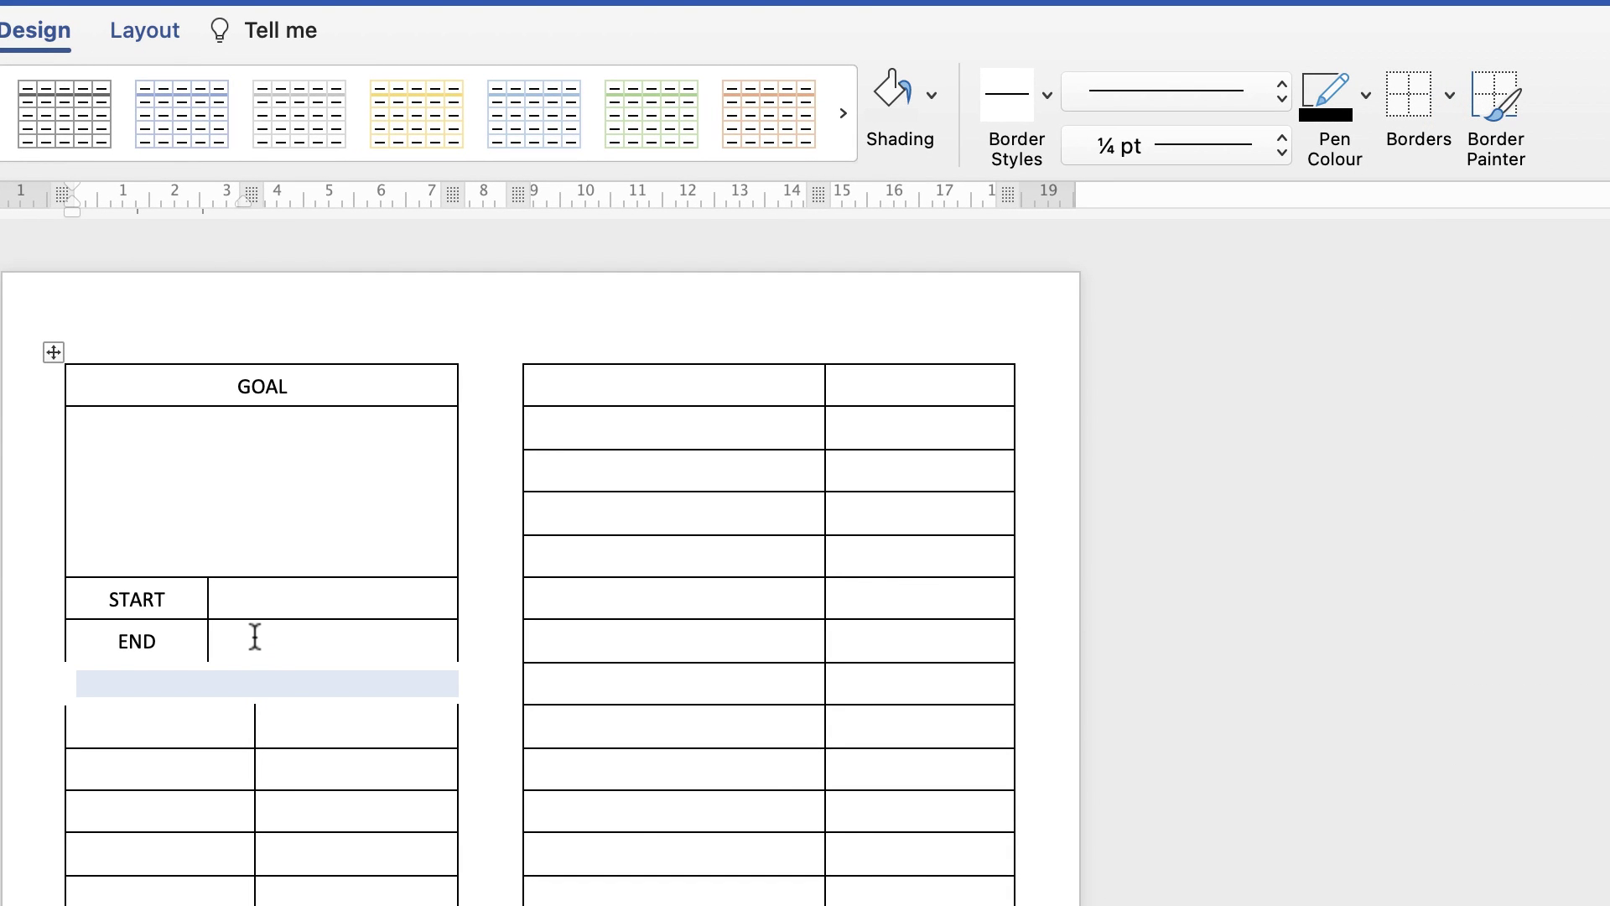
Add a bottom border to the END cell and the cell beside it.
left_click_drag(255, 641, 205, 637)
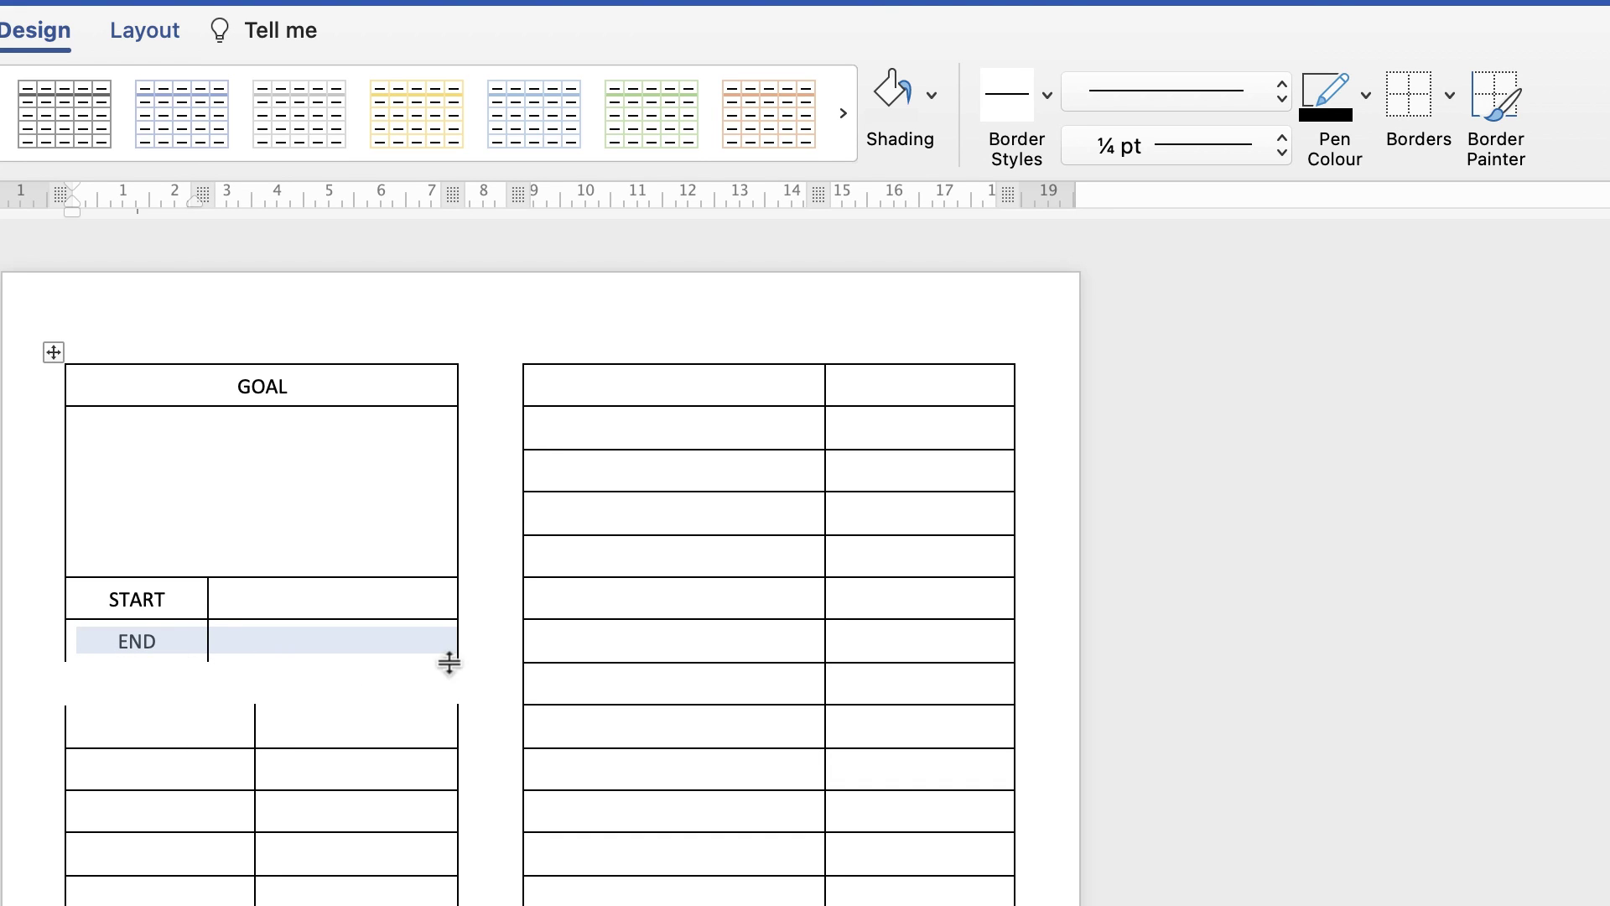
left_click(1450, 95)
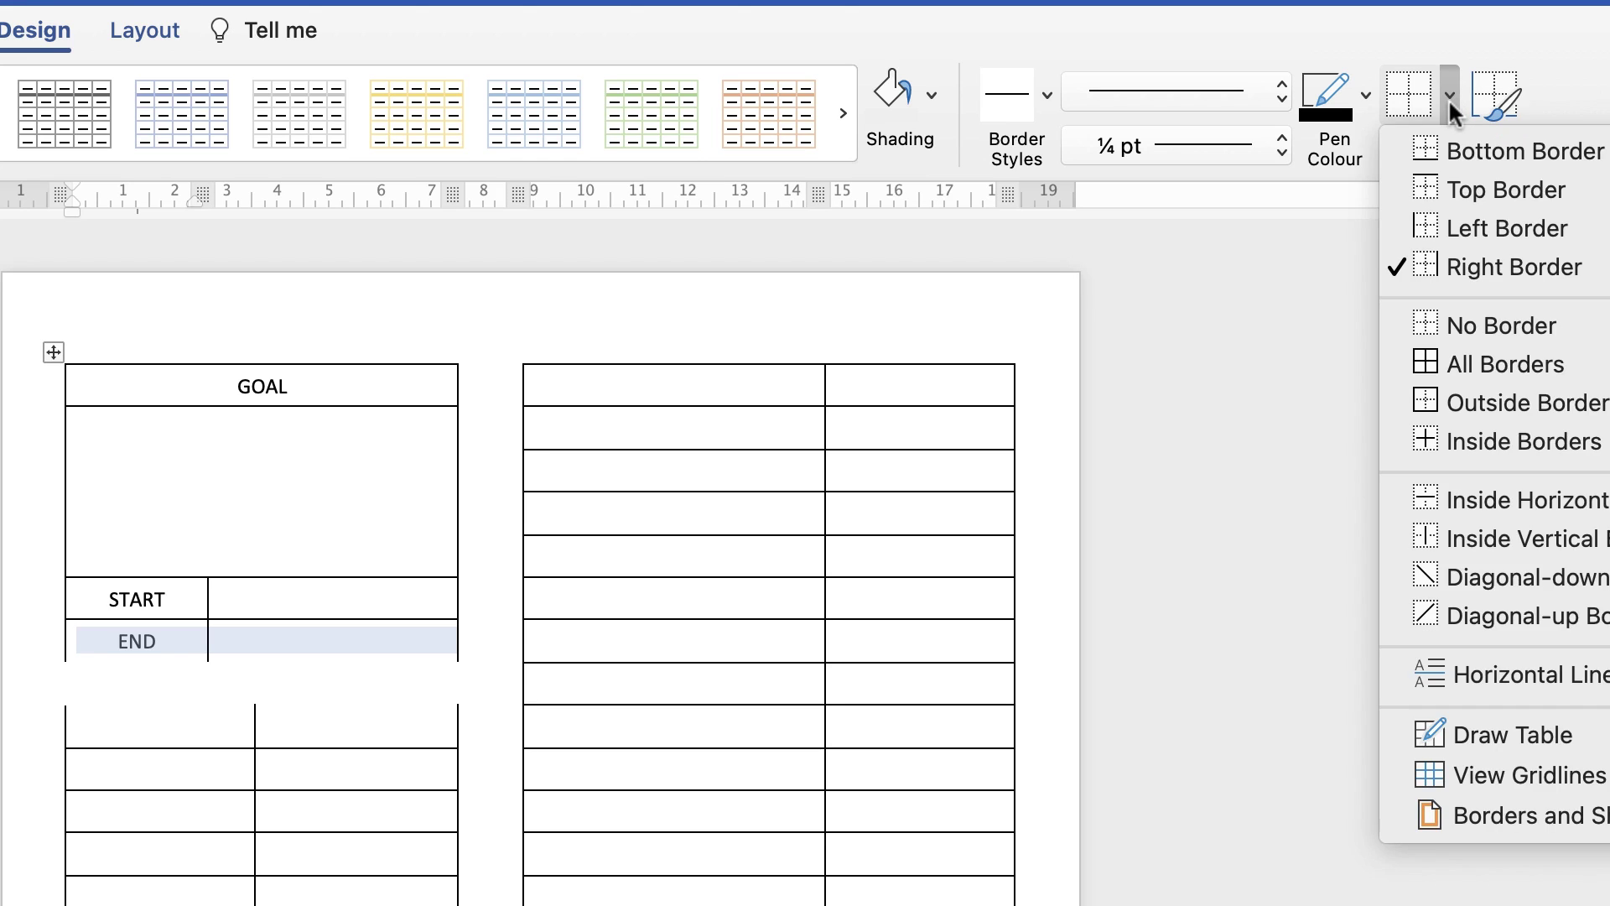
left_click(1481, 149)
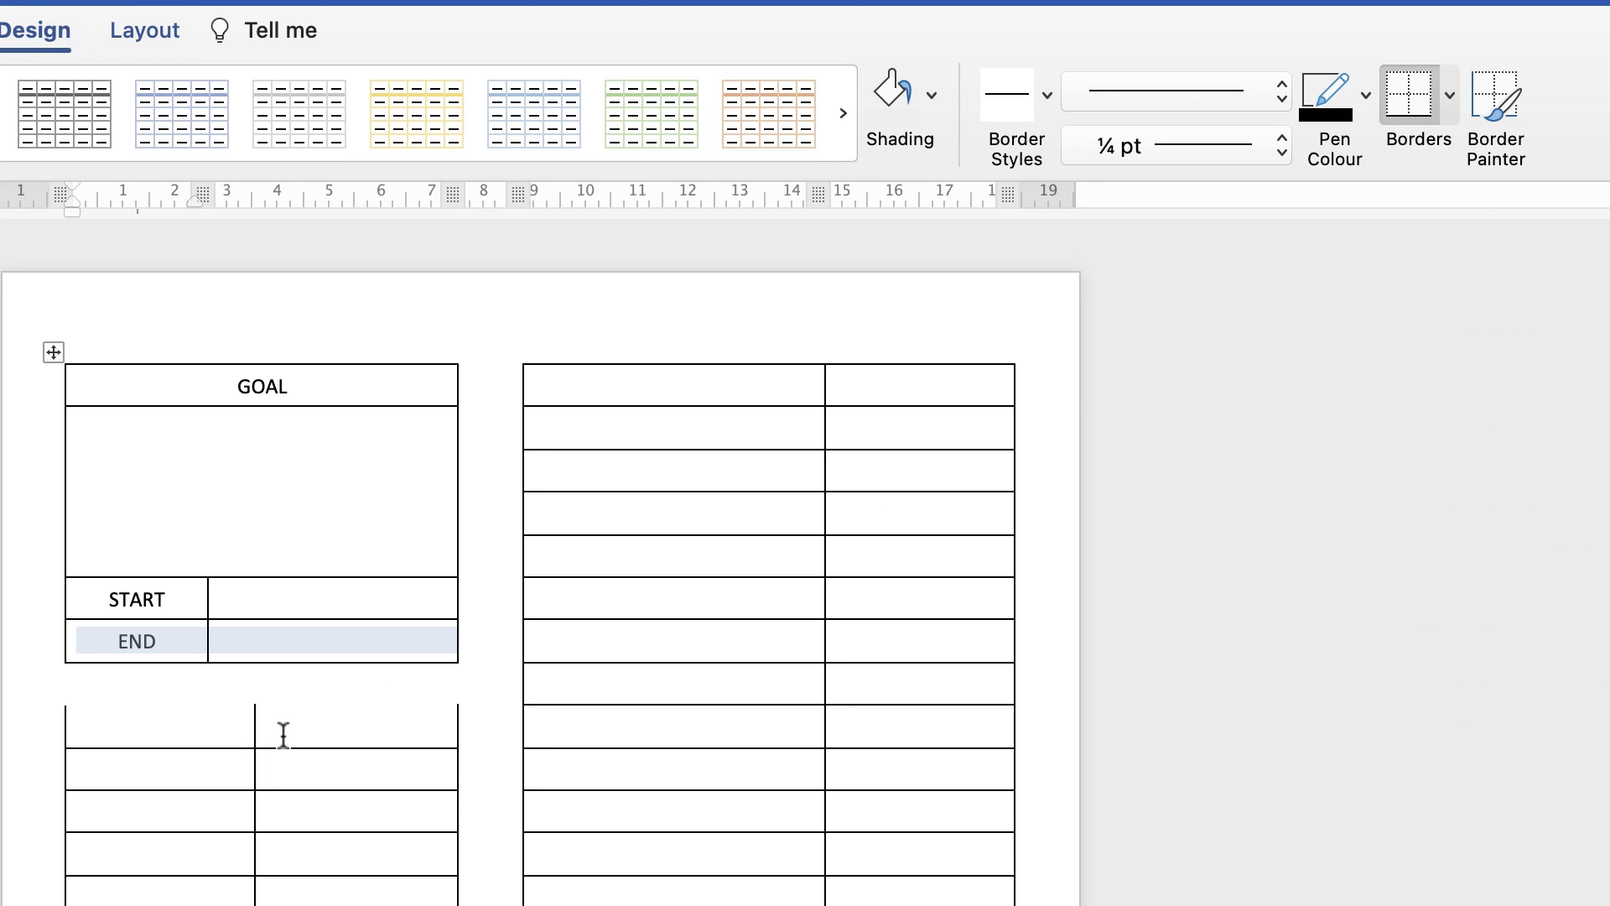
Add a top border to the first two cells of the row beneath the borderless gap row.
left_click_drag(289, 724, 234, 730)
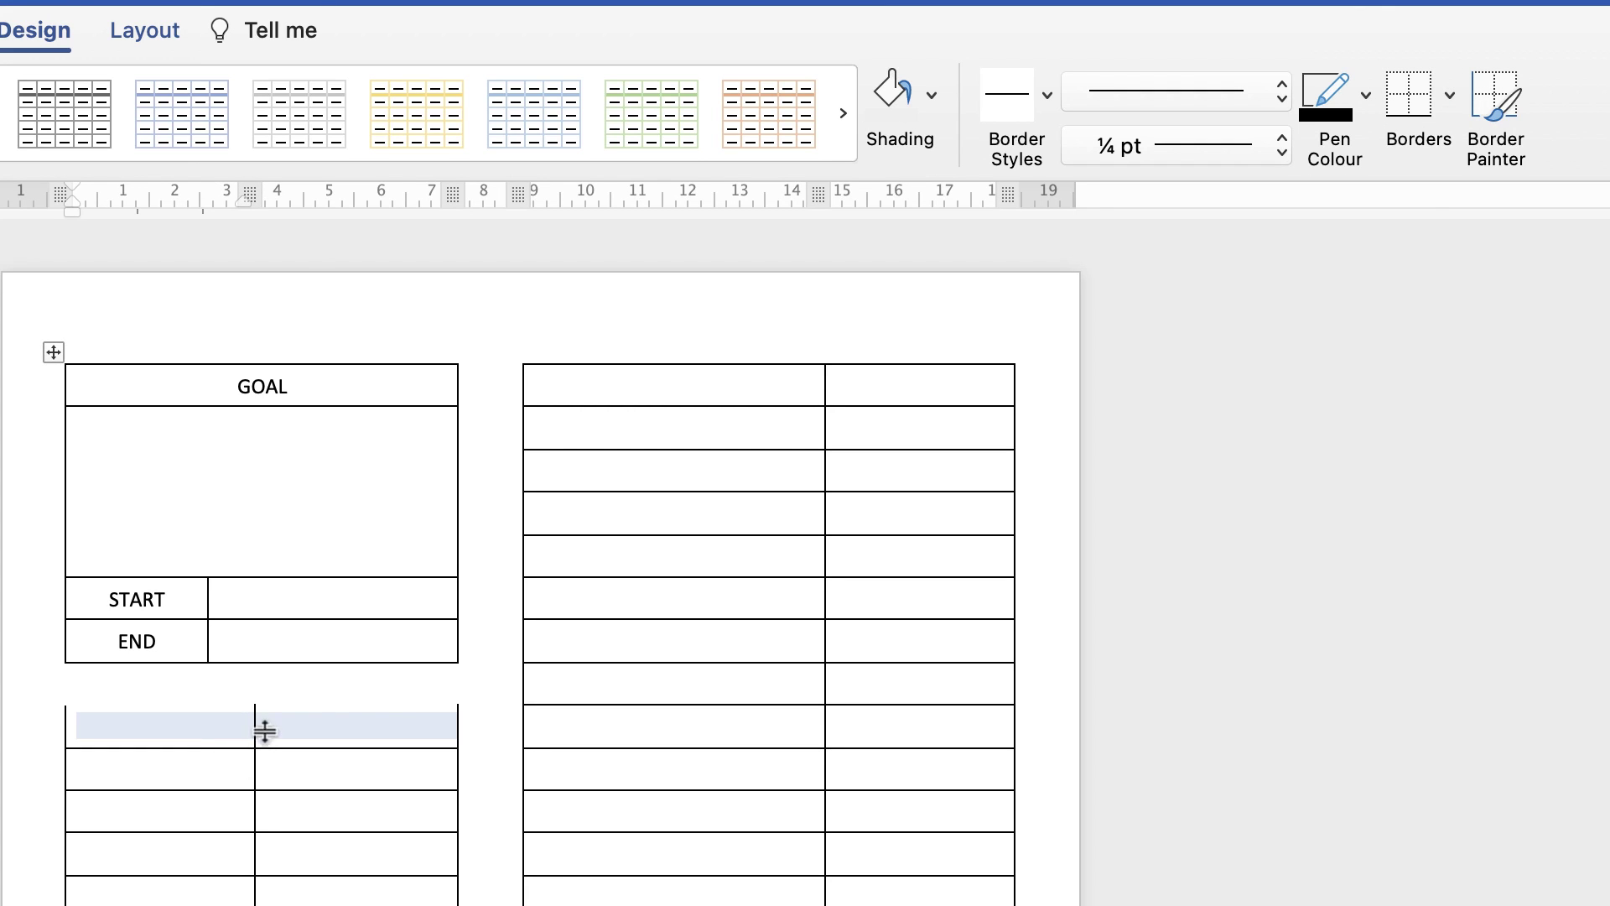
left_click(1448, 92)
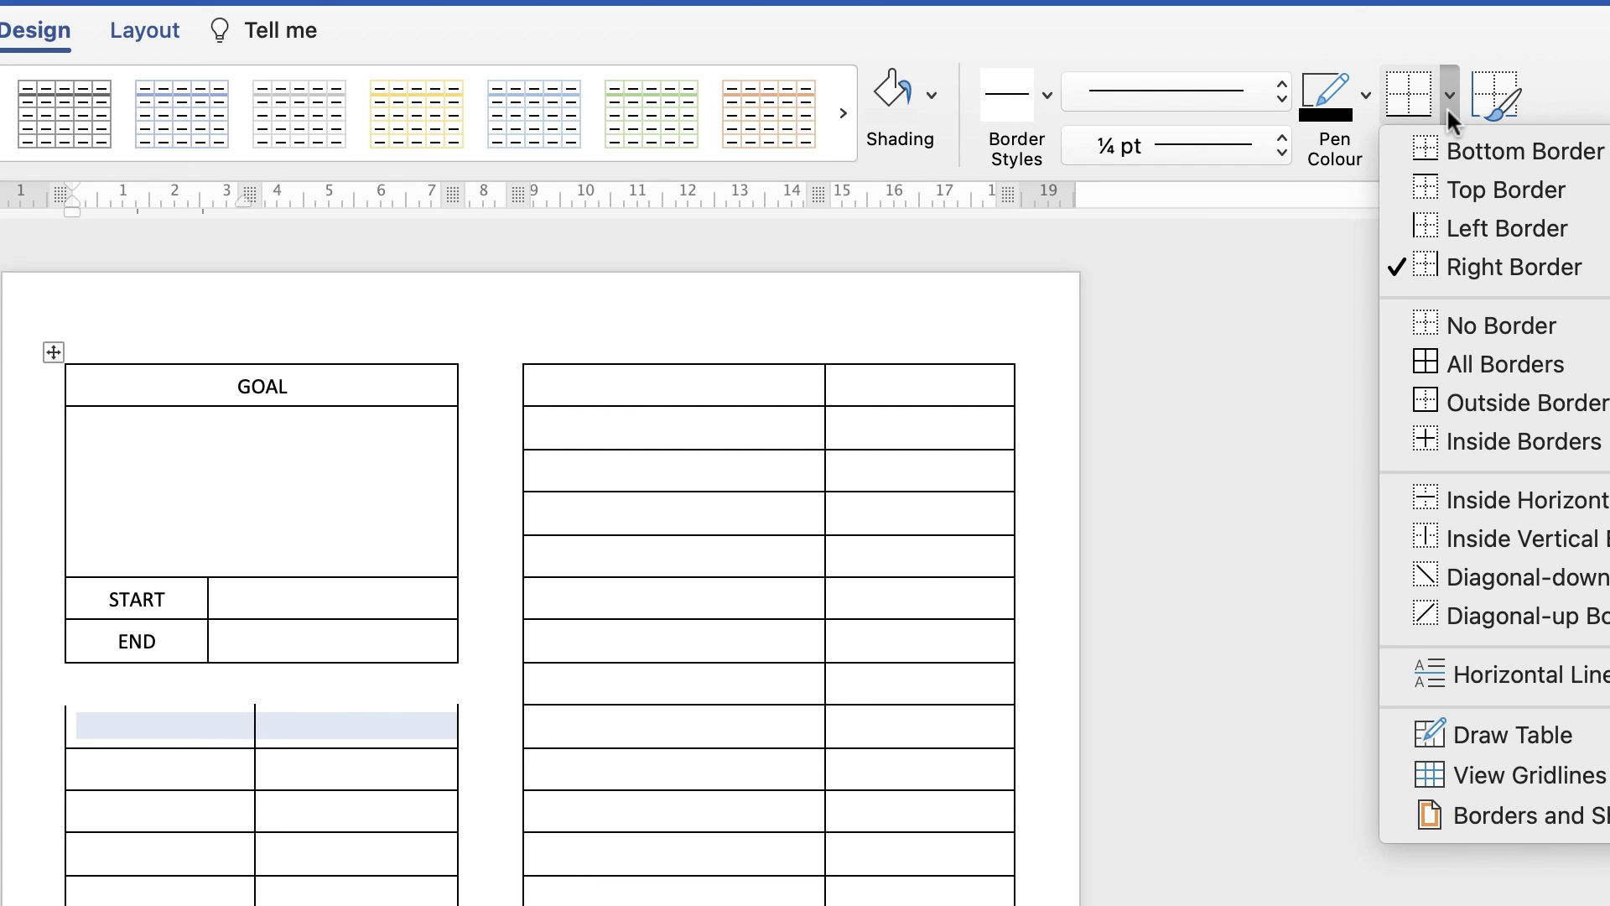
left_click(1460, 190)
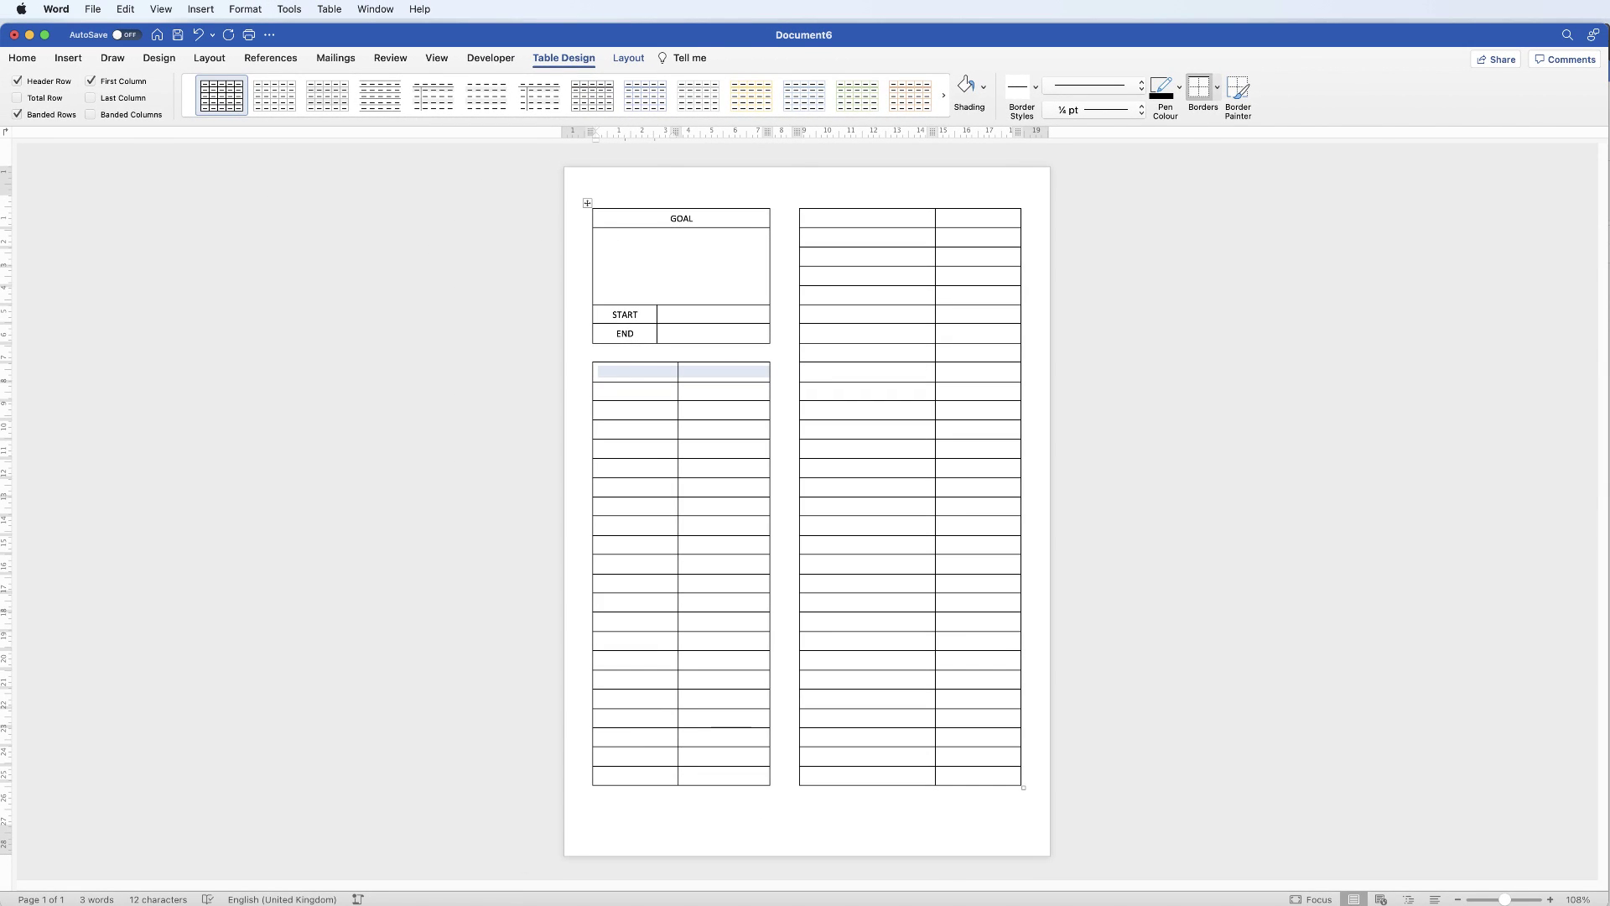
Check the layout in Document5, merge the first two cells below the gap row in Document6 and enter the heading WHY.
key("super+grave")
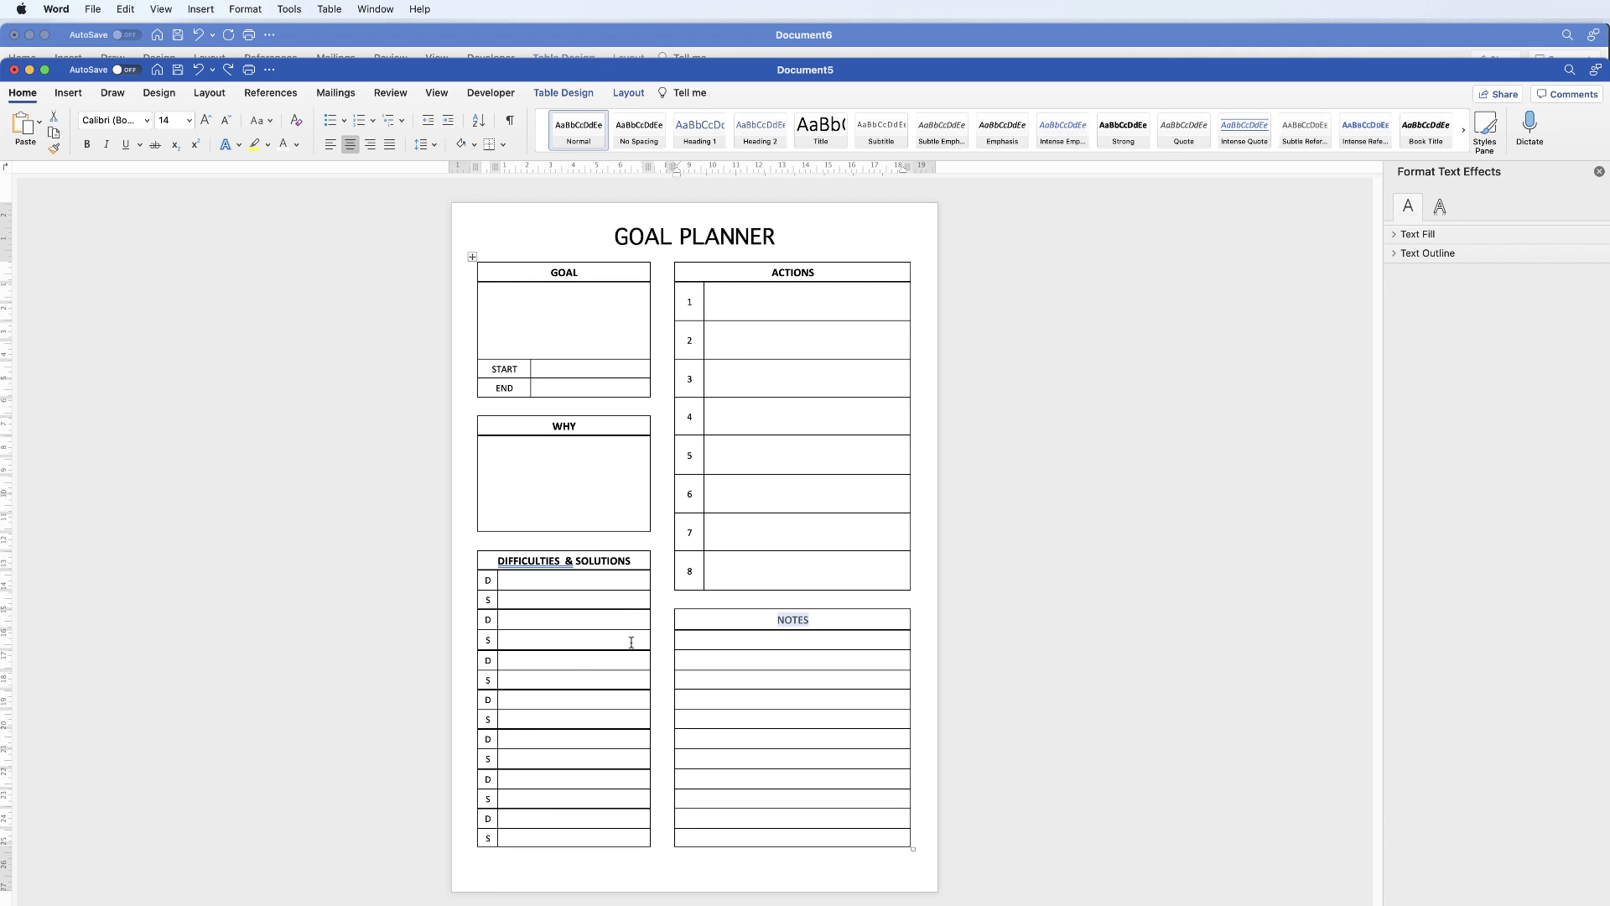
left_click(522, 50)
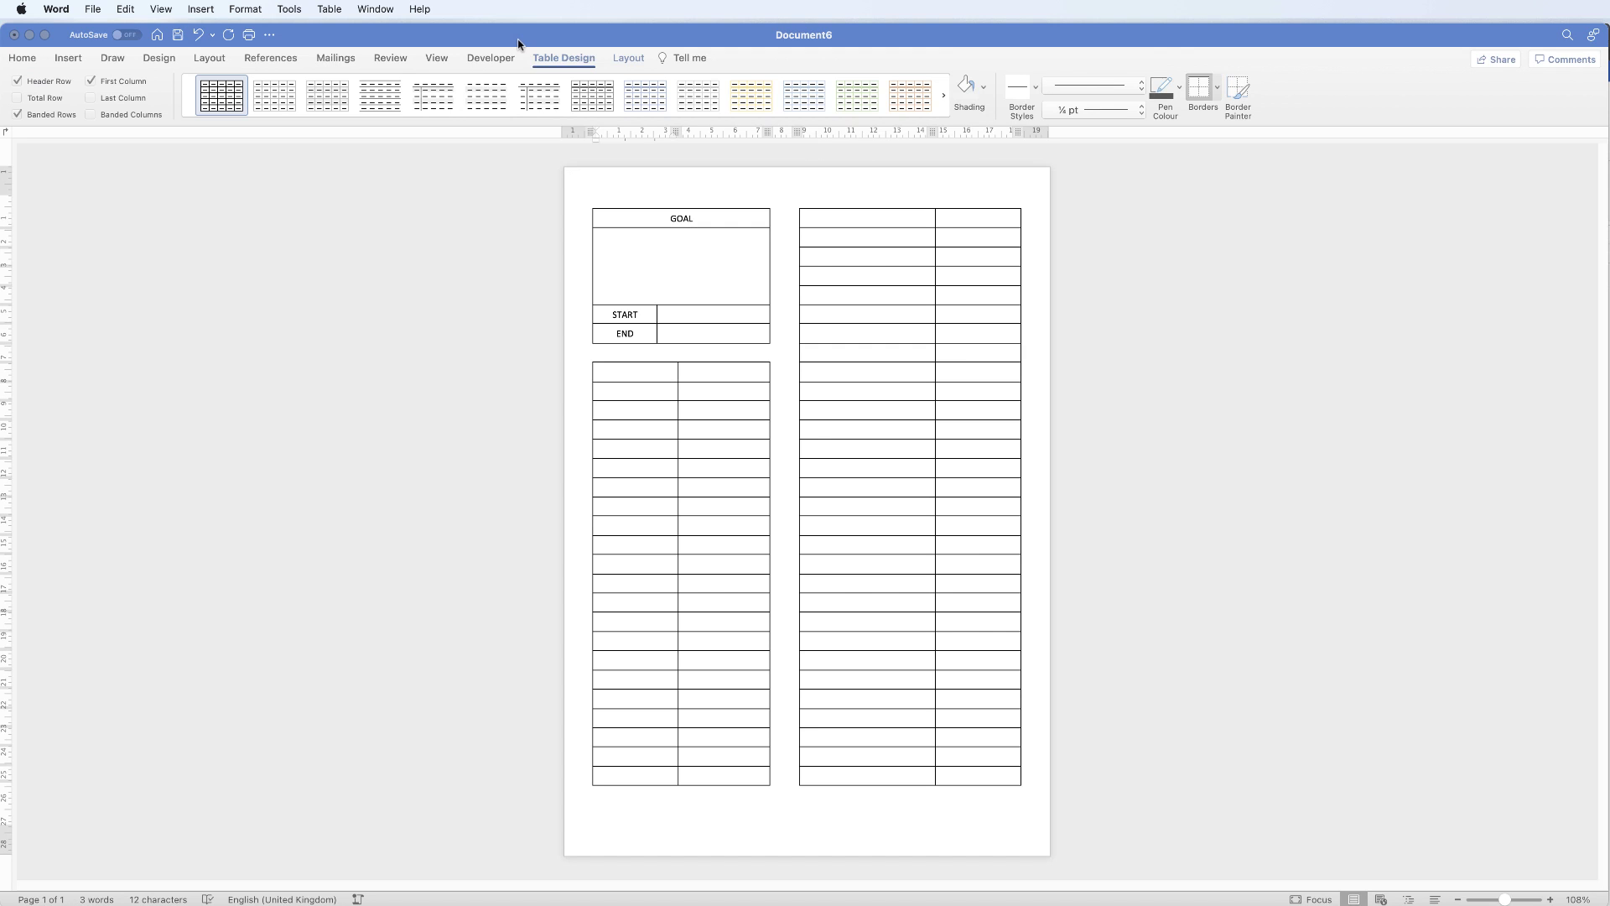
left_click(702, 370)
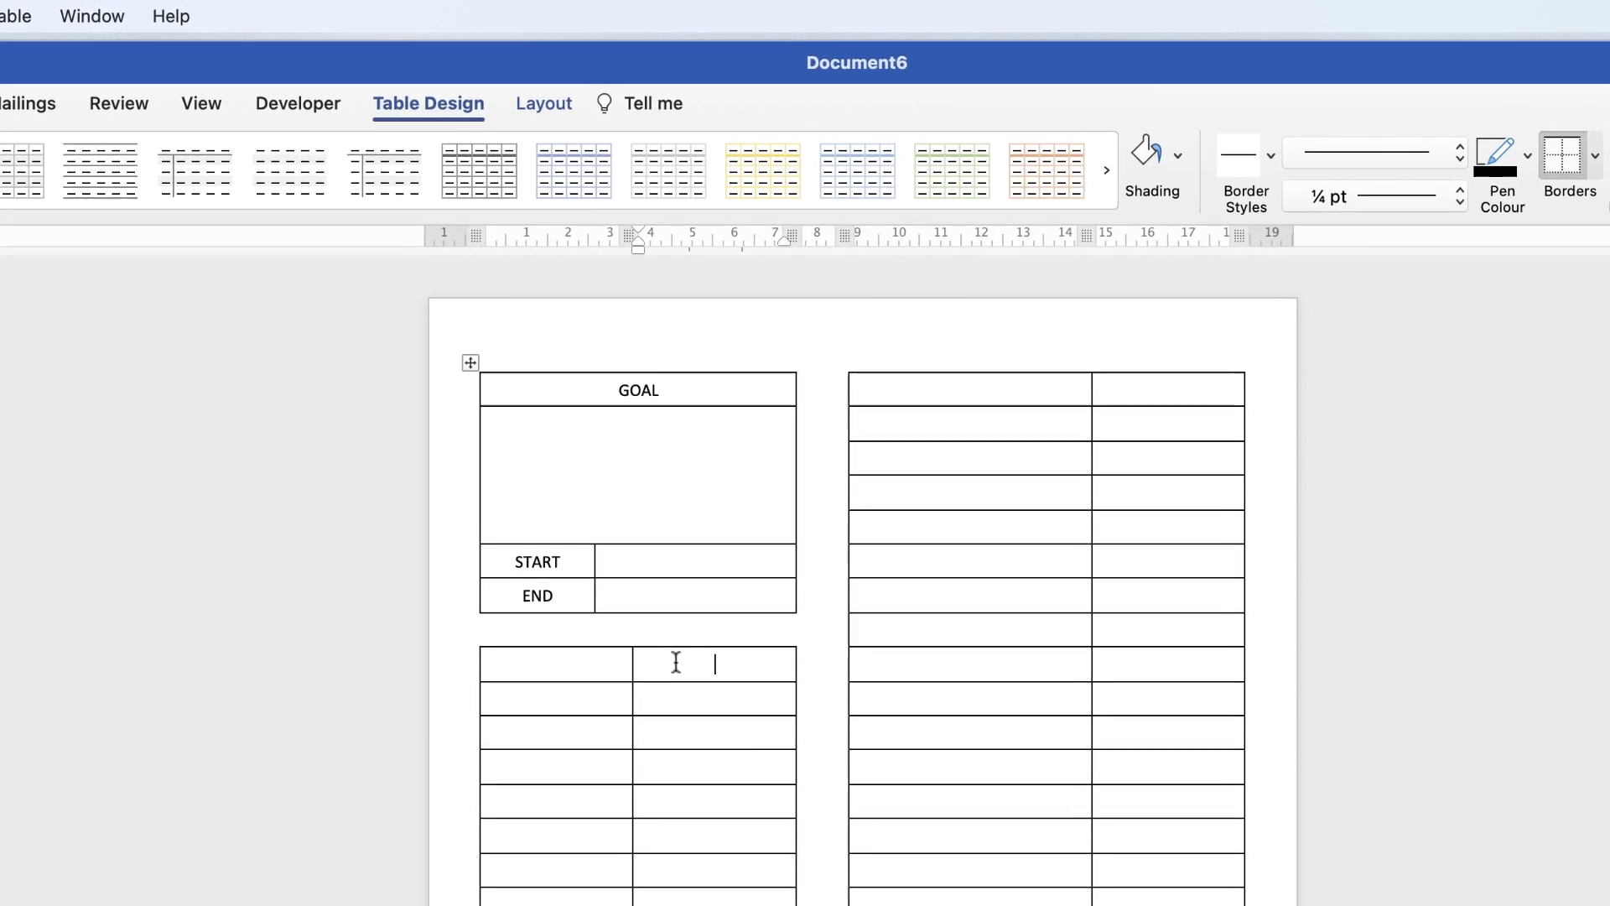
left_click_drag(678, 666, 618, 668)
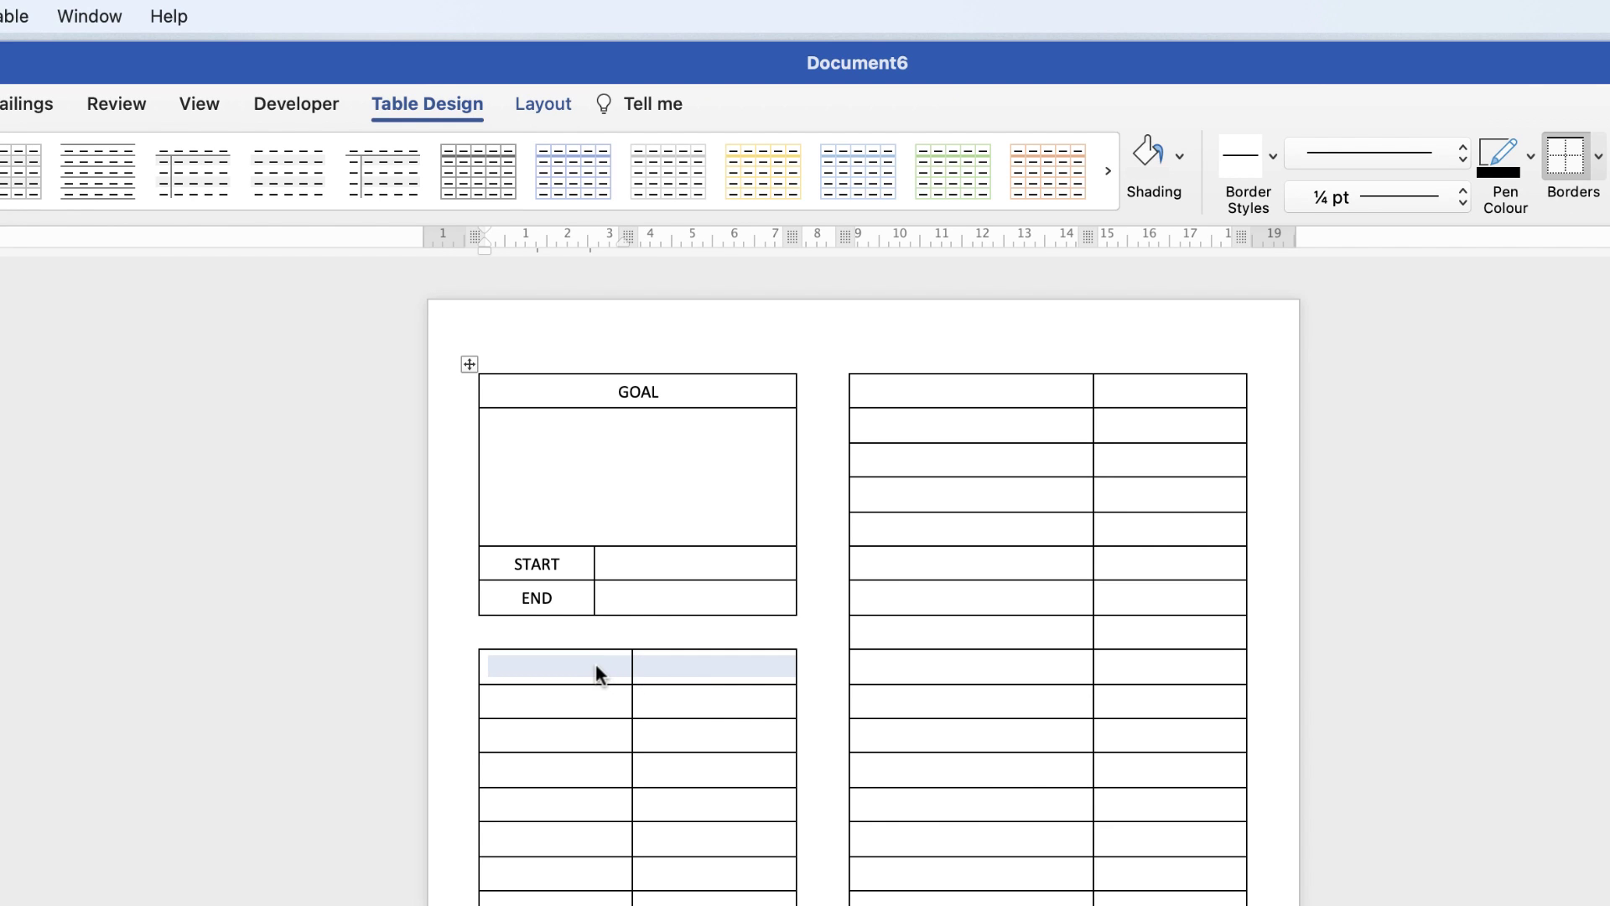
left_click(536, 103)
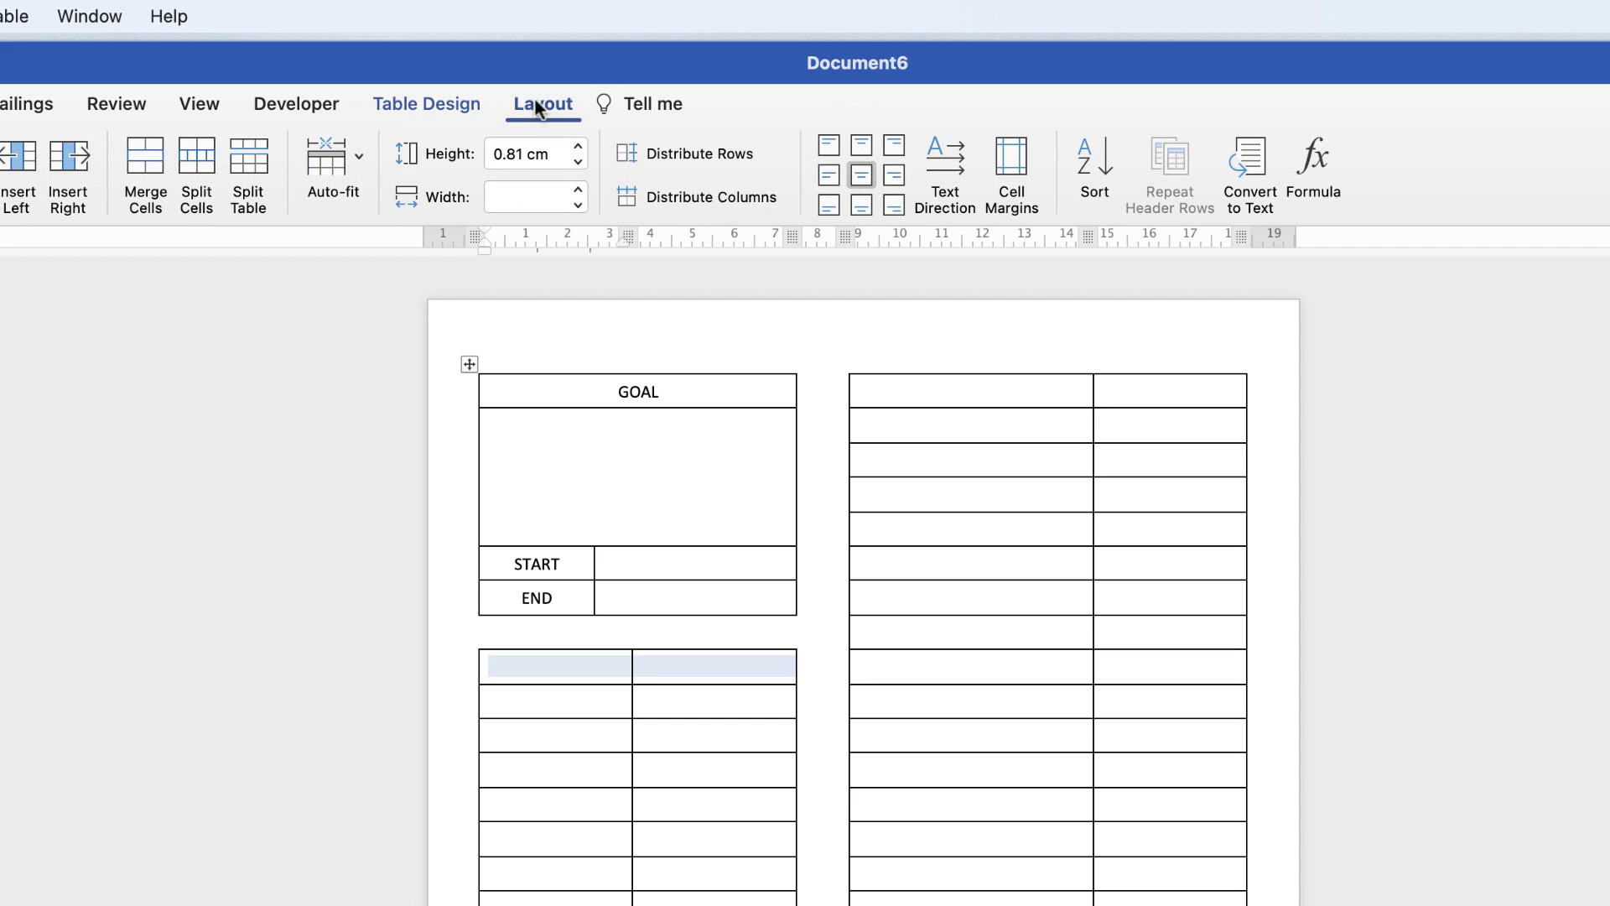
left_click(146, 171)
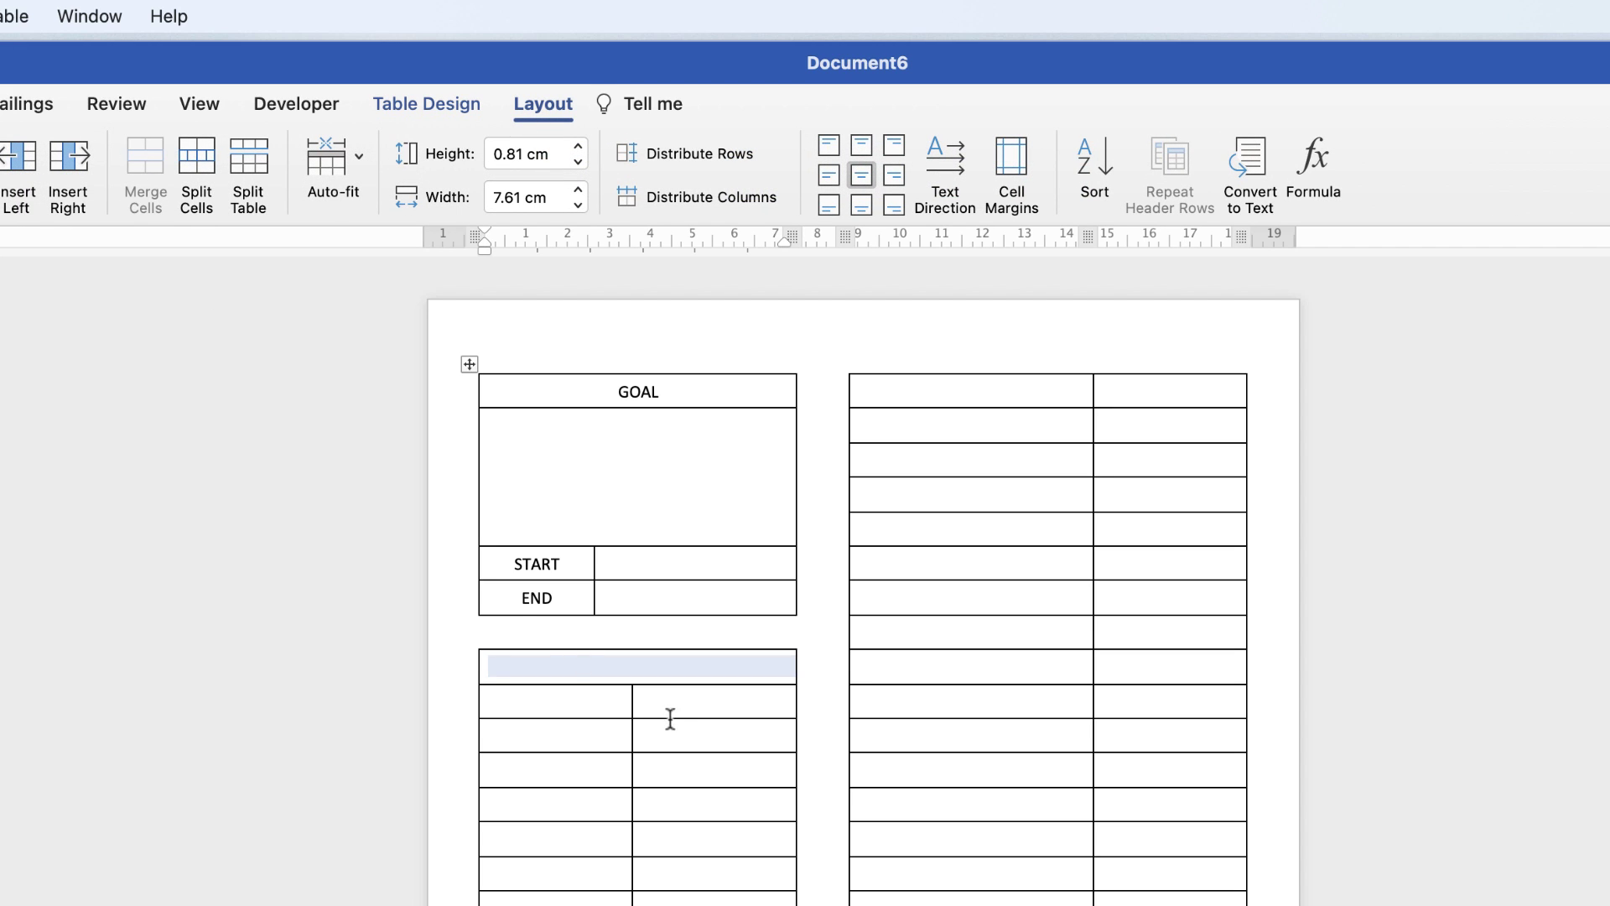
type("WHY")
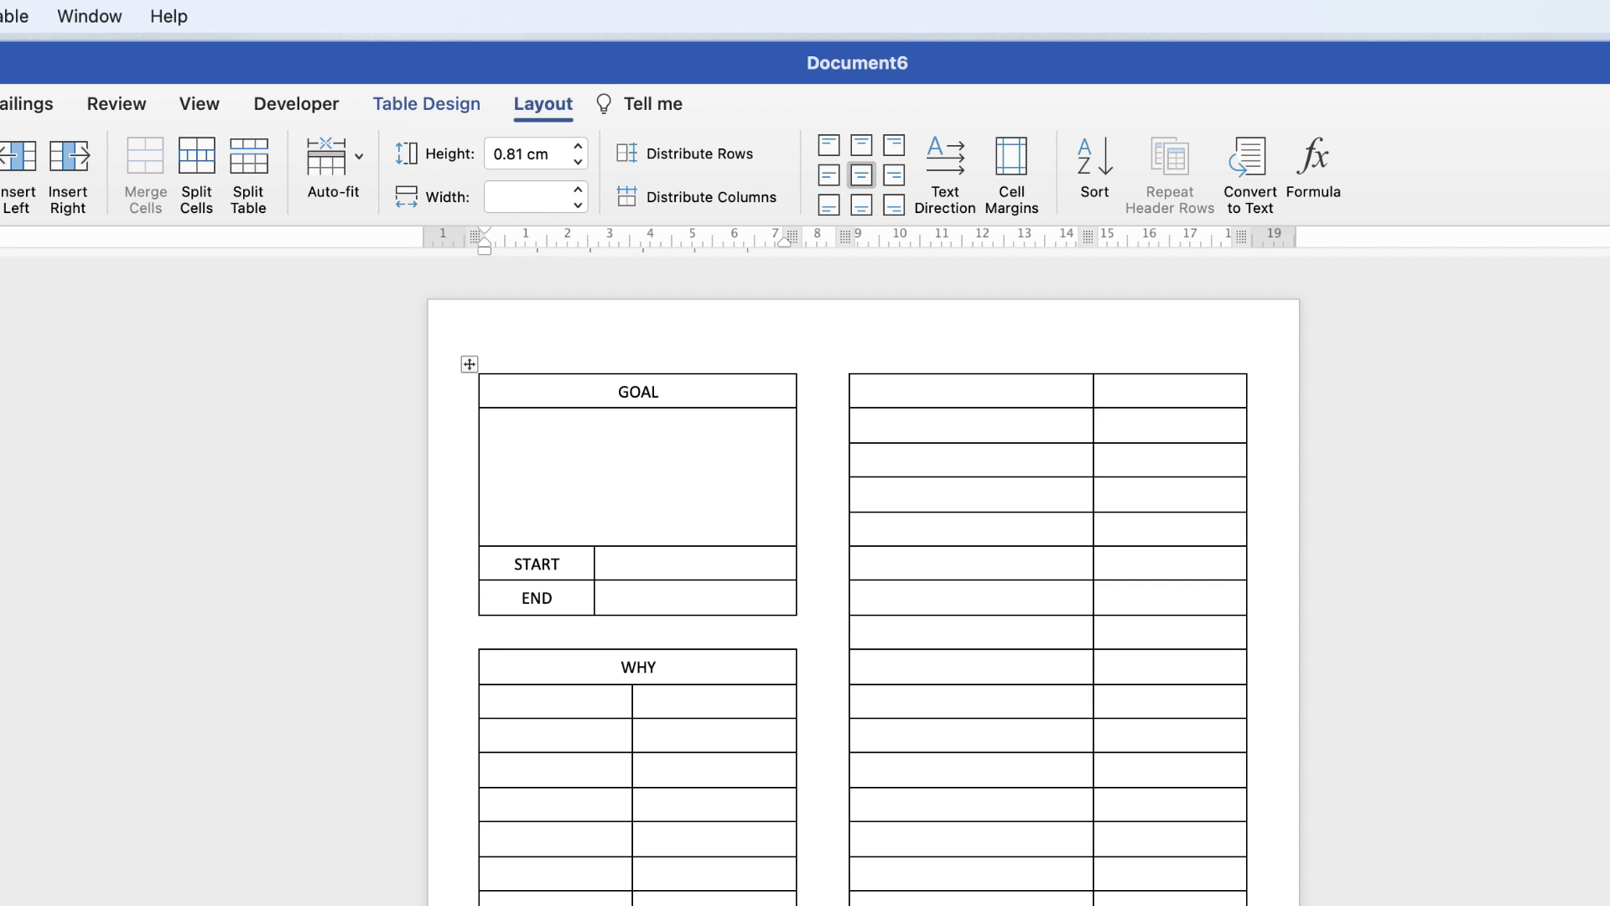
Merge the two cells in each of the five rows below WHY, and combine those five rows into one large cell.
left_click_drag(651, 705, 619, 707)
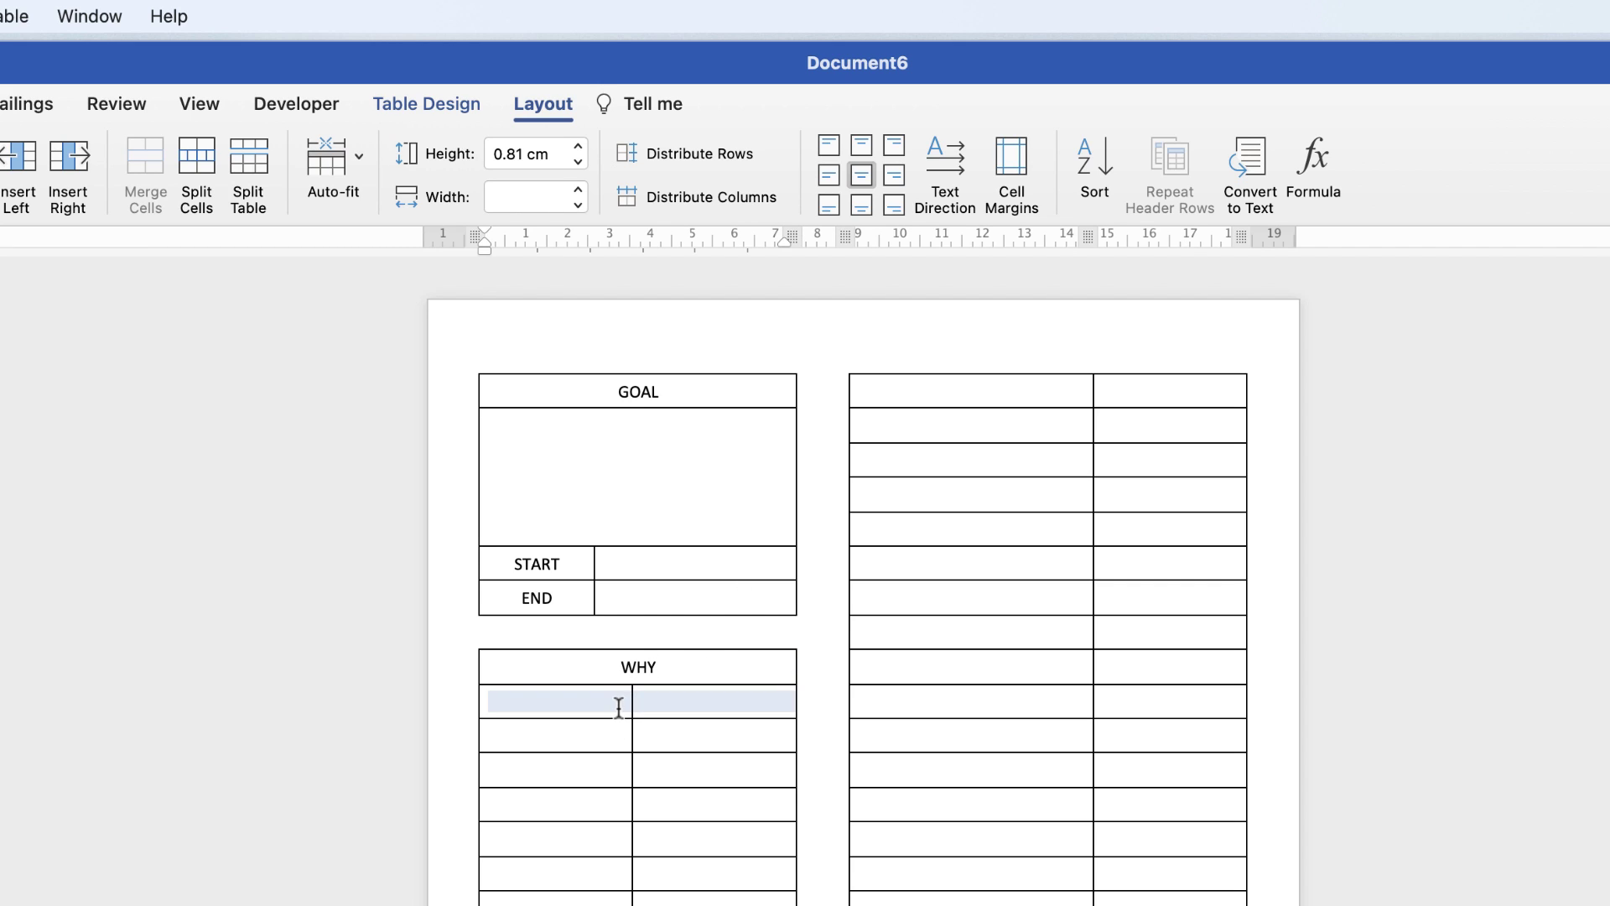
left_click(144, 160)
left_click_drag(656, 740, 626, 744)
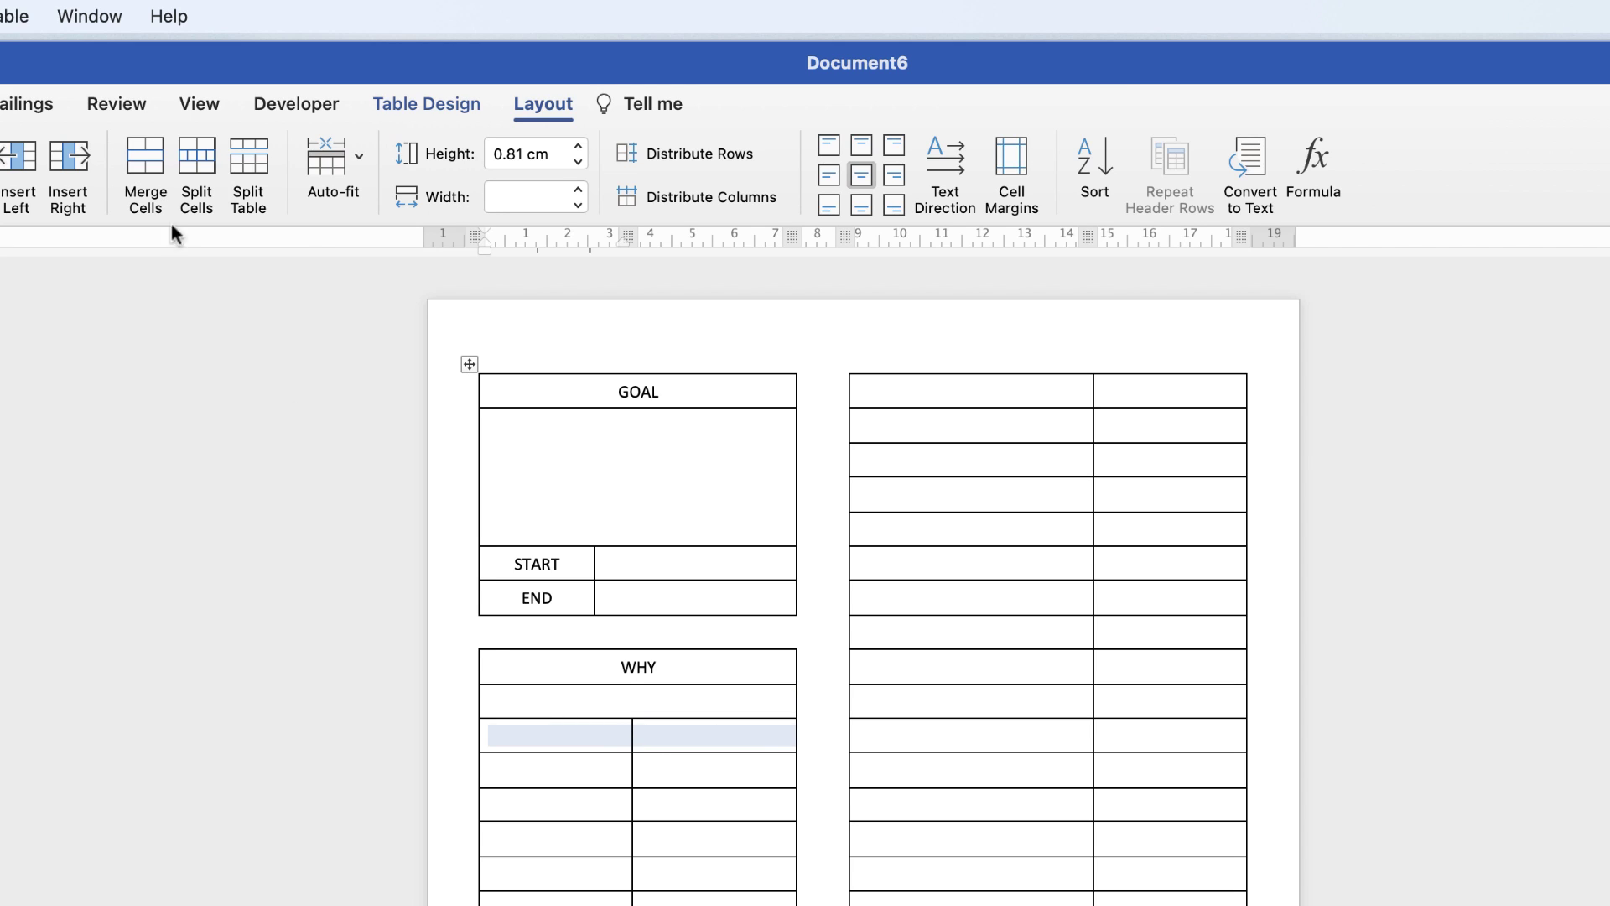
left_click(144, 159)
left_click(650, 774)
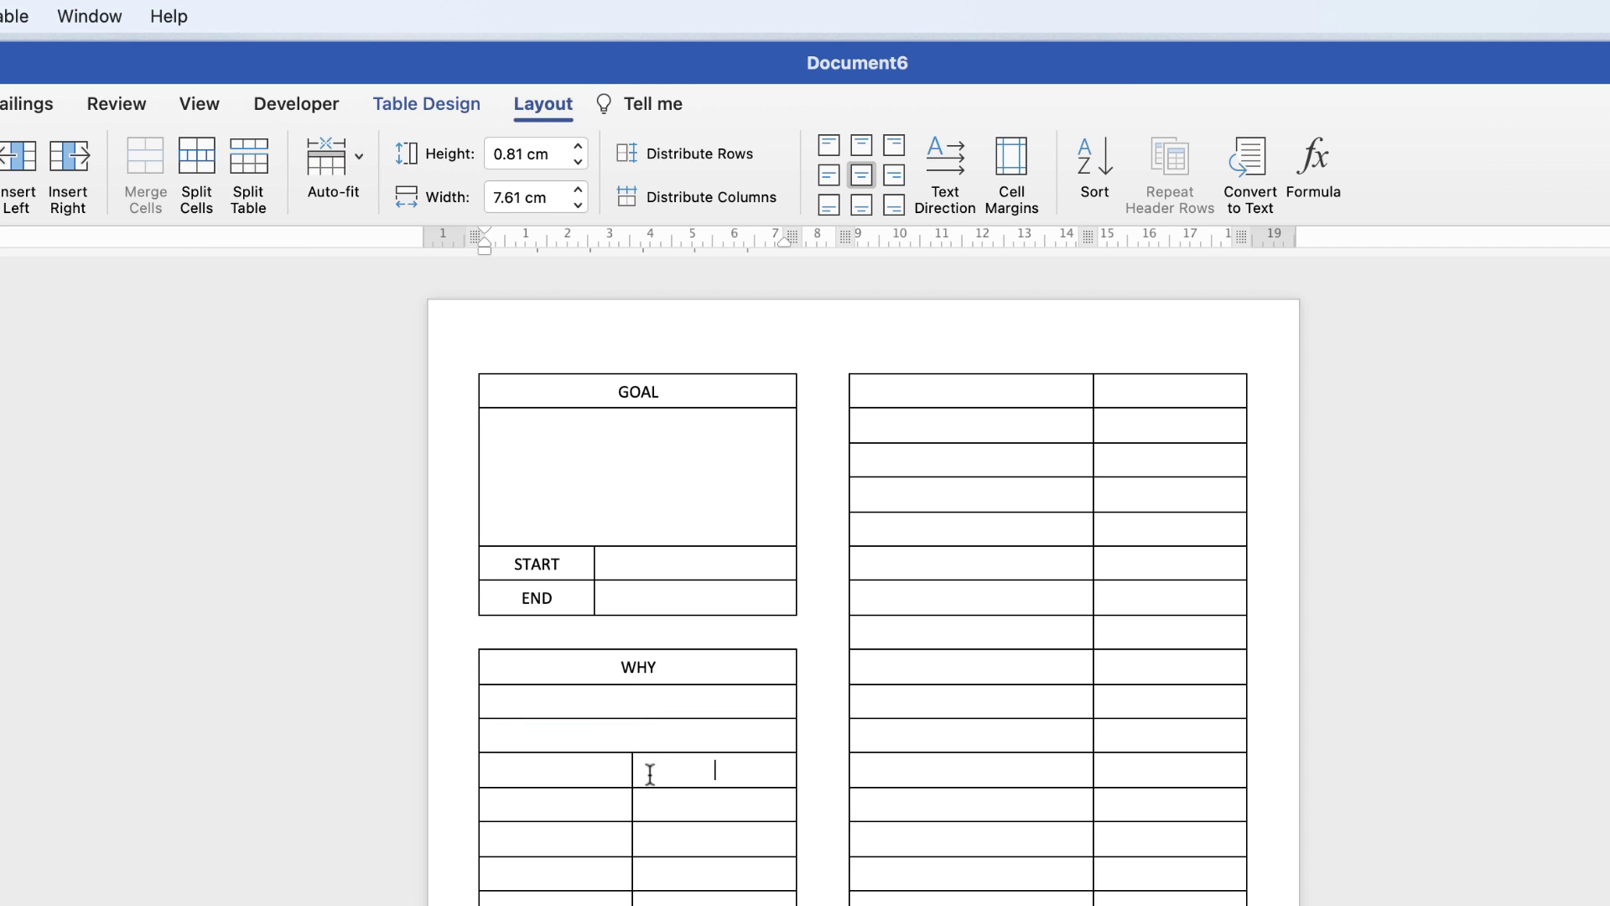
left_click_drag(650, 774, 601, 762)
left_click(144, 172)
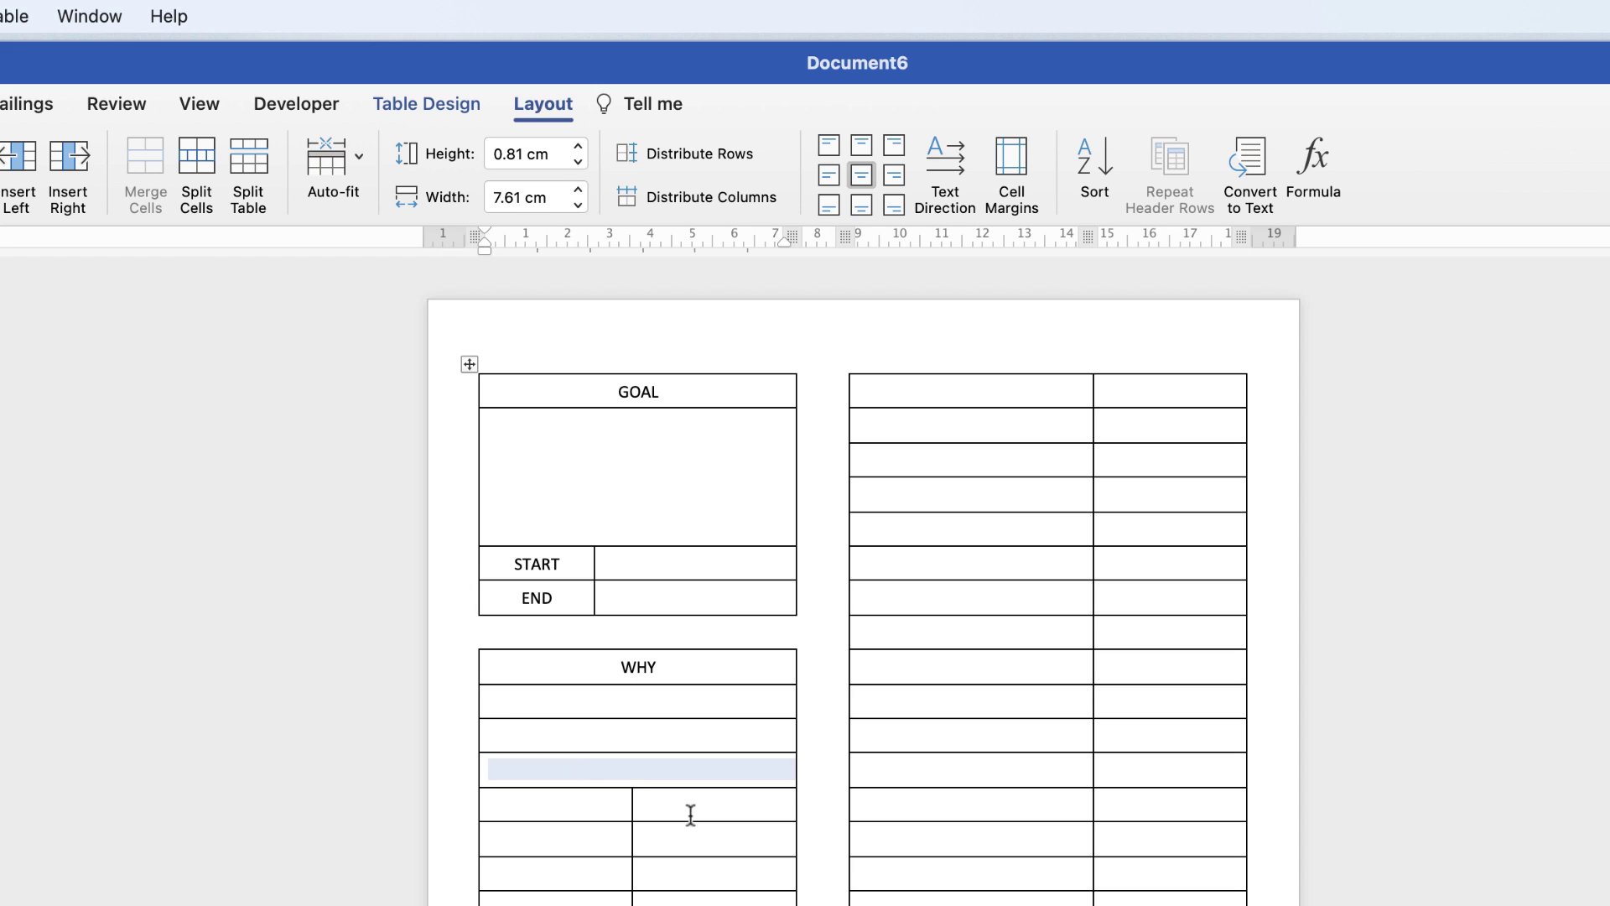
left_click_drag(690, 814, 620, 839)
left_click(144, 159)
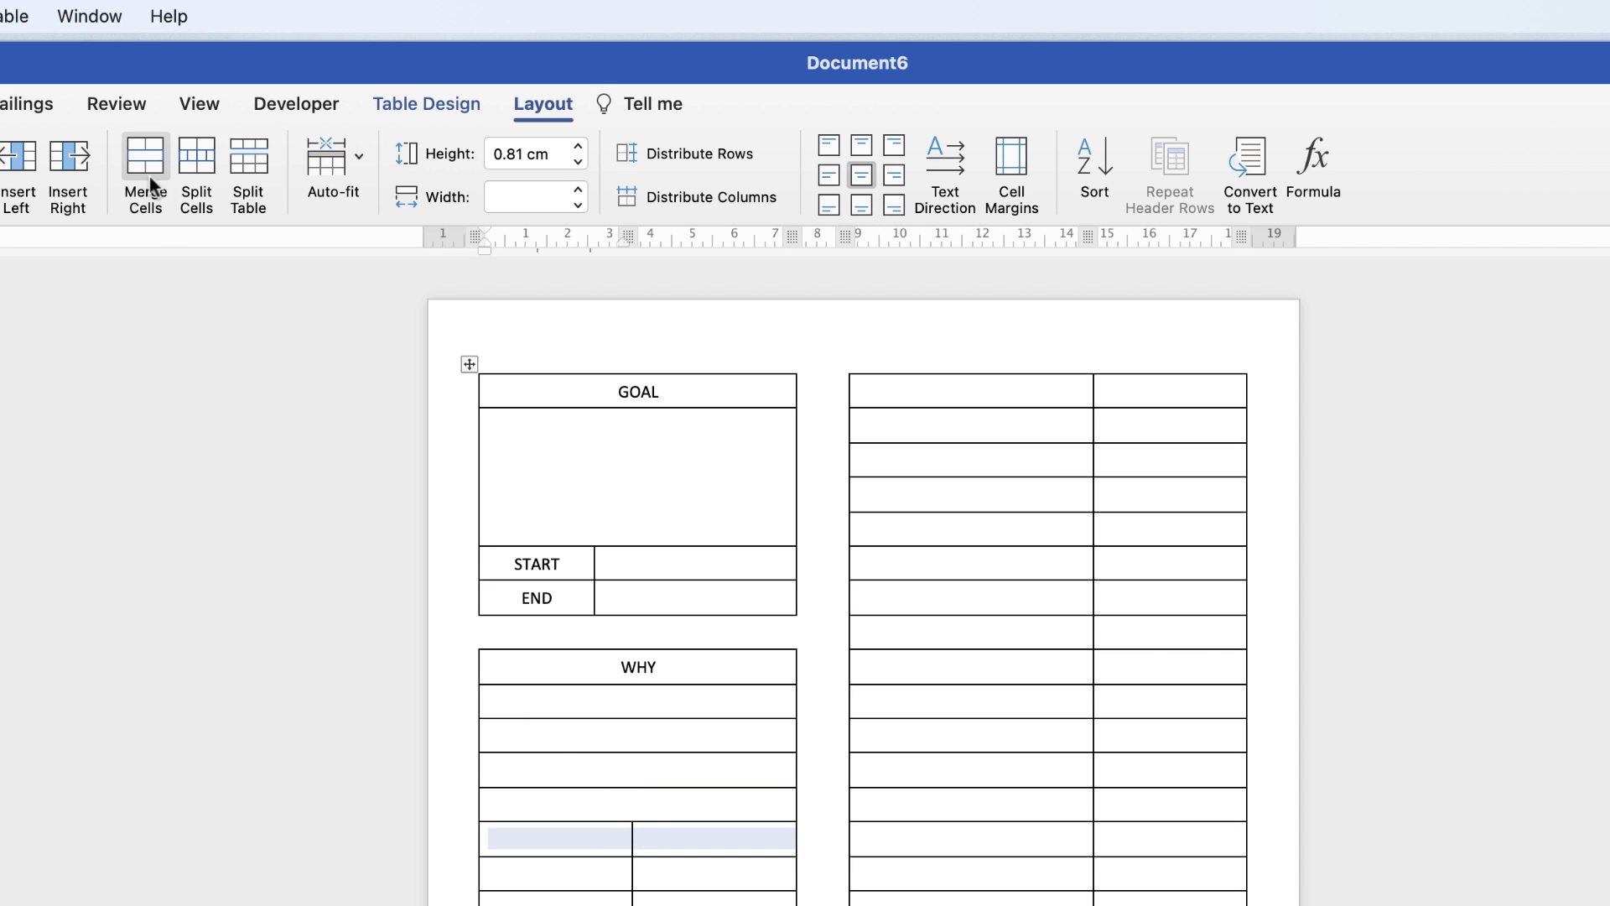
left_click(151, 183)
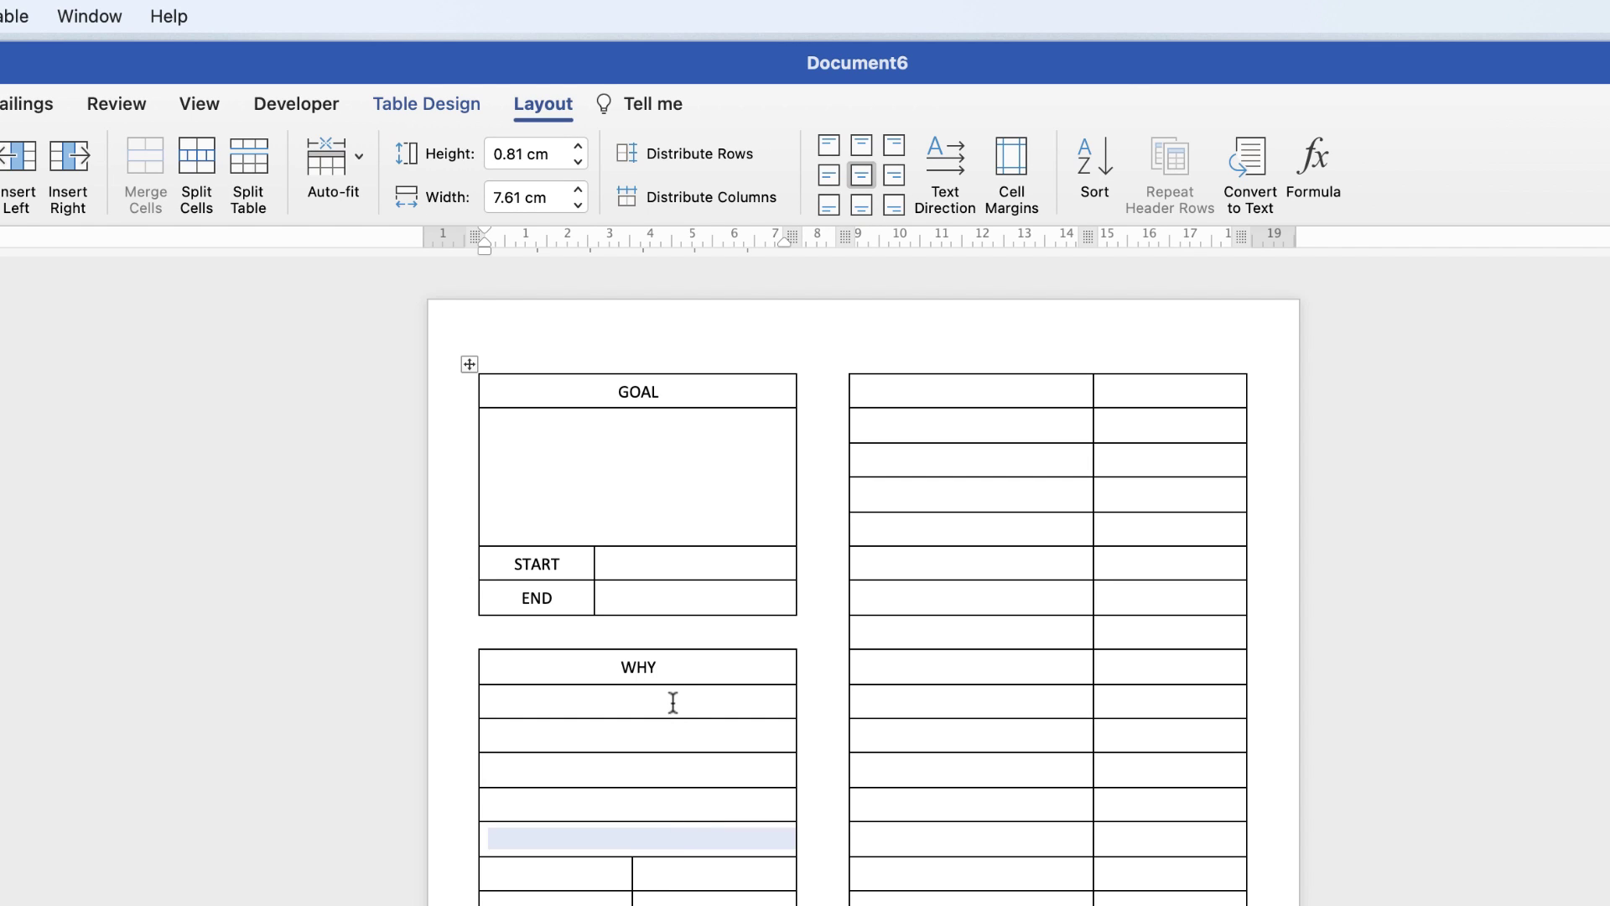
left_click_drag(670, 702, 675, 835)
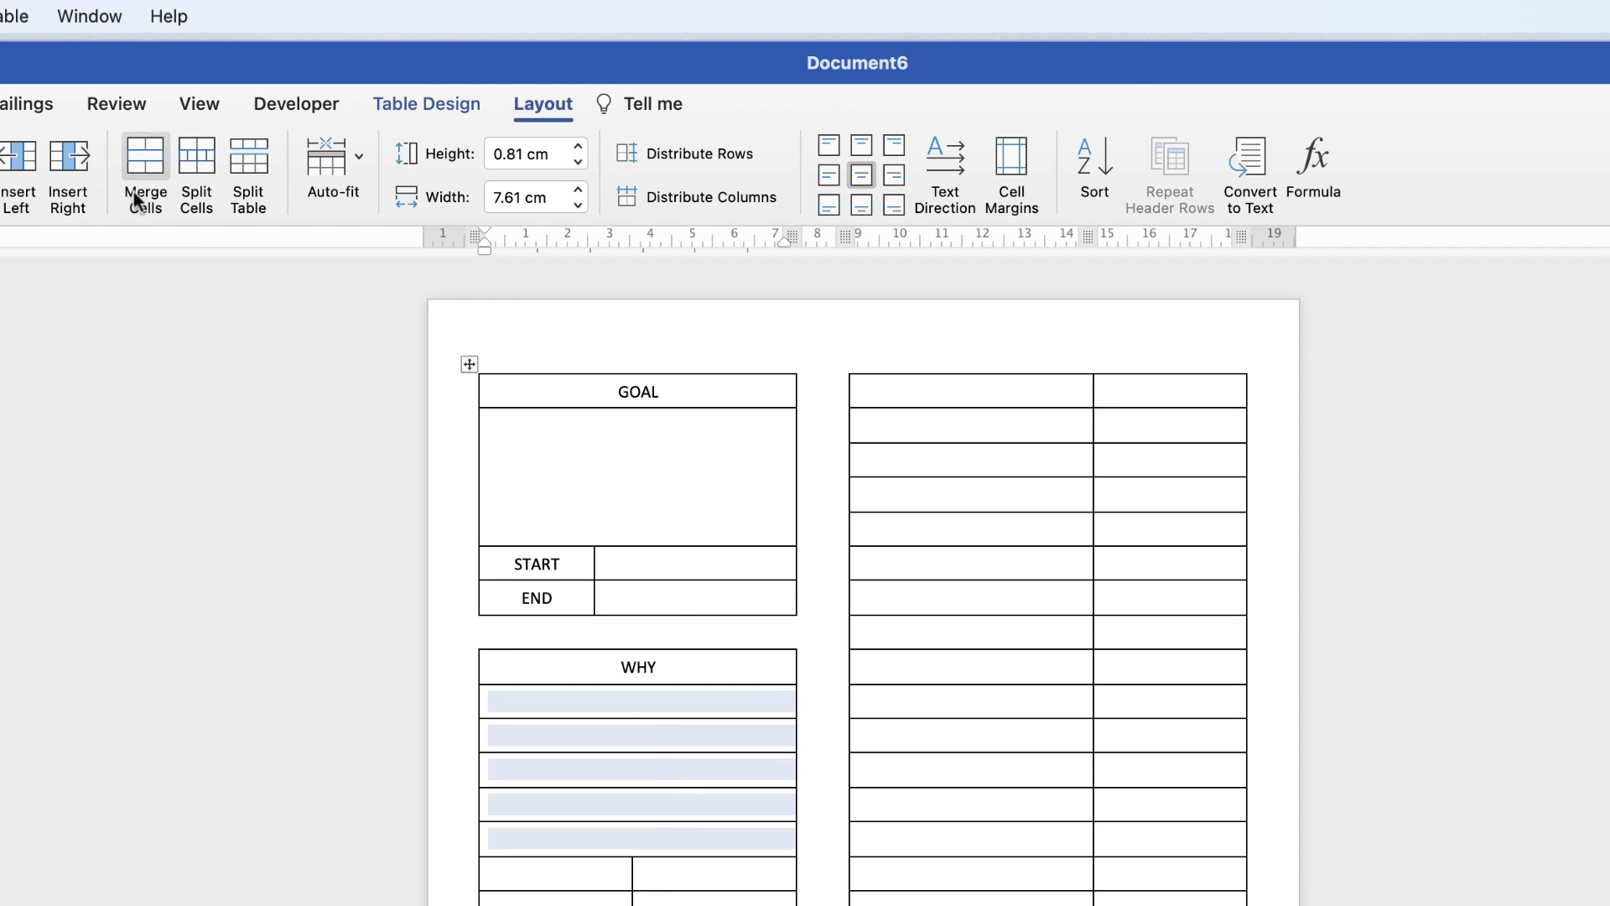
left_click(146, 170)
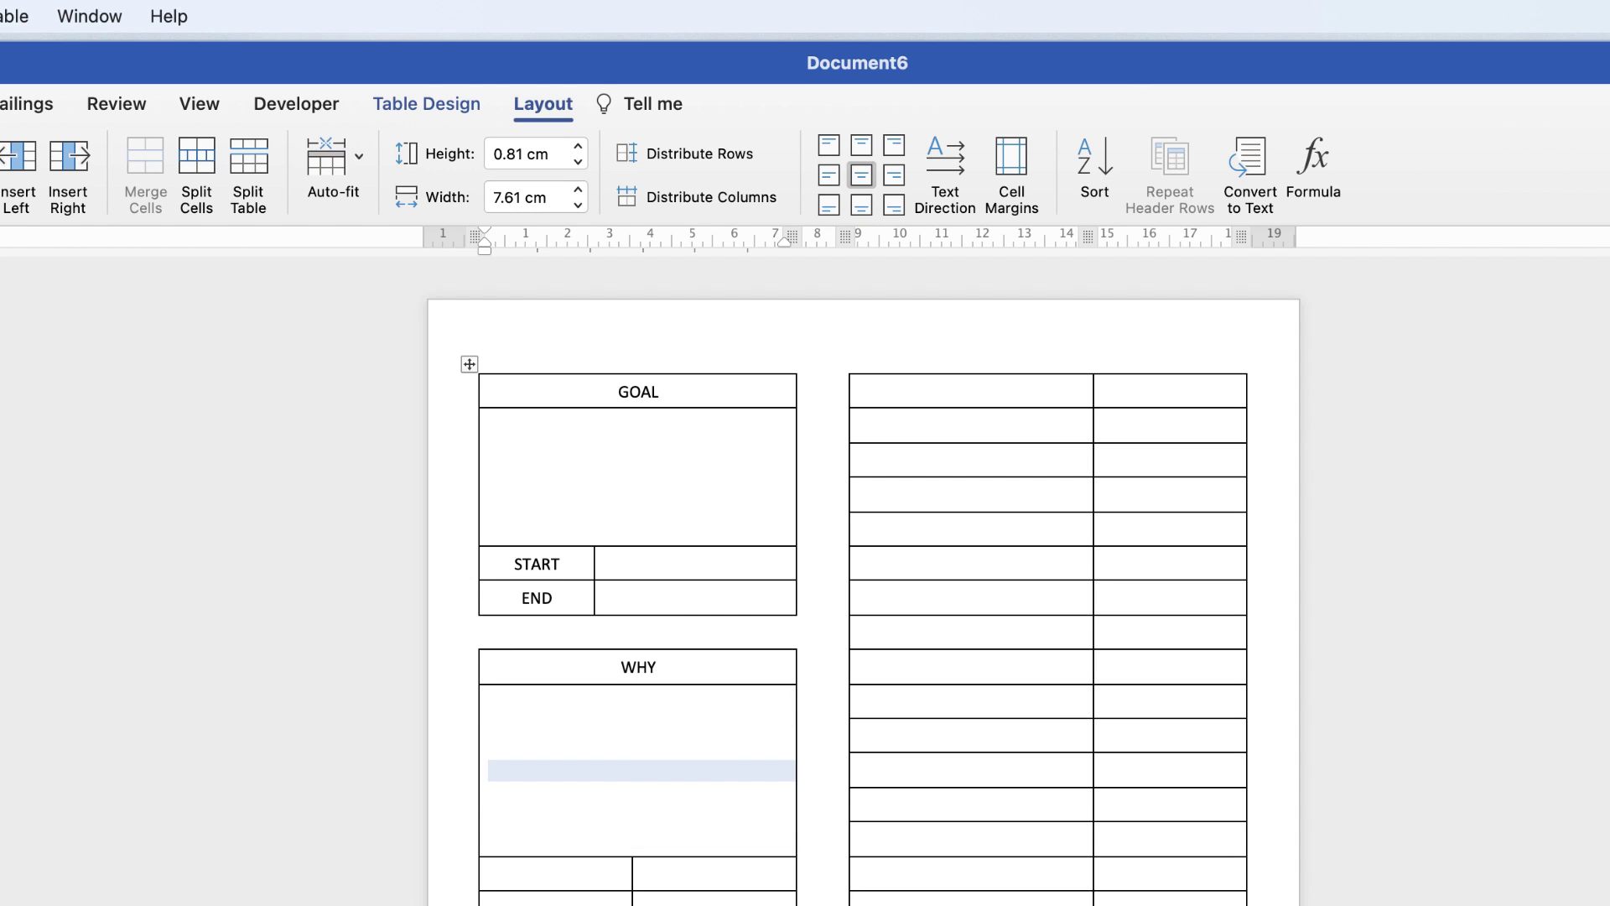
Remove all borders from the two cells directly below the large WHY box.
left_click_drag(679, 875, 631, 873)
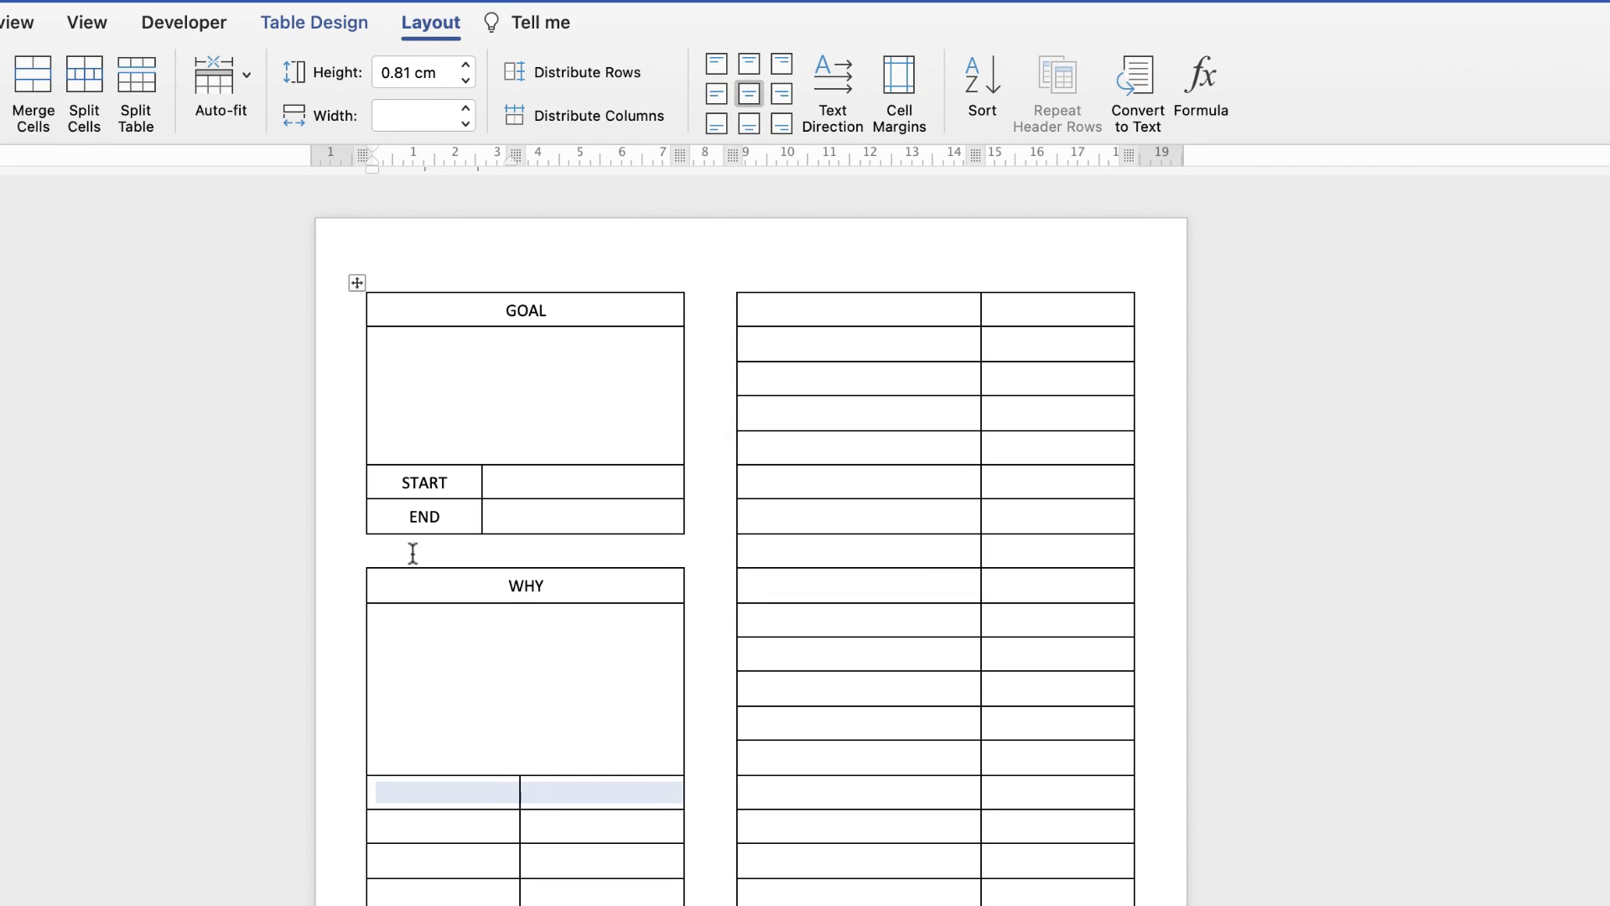
left_click(344, 25)
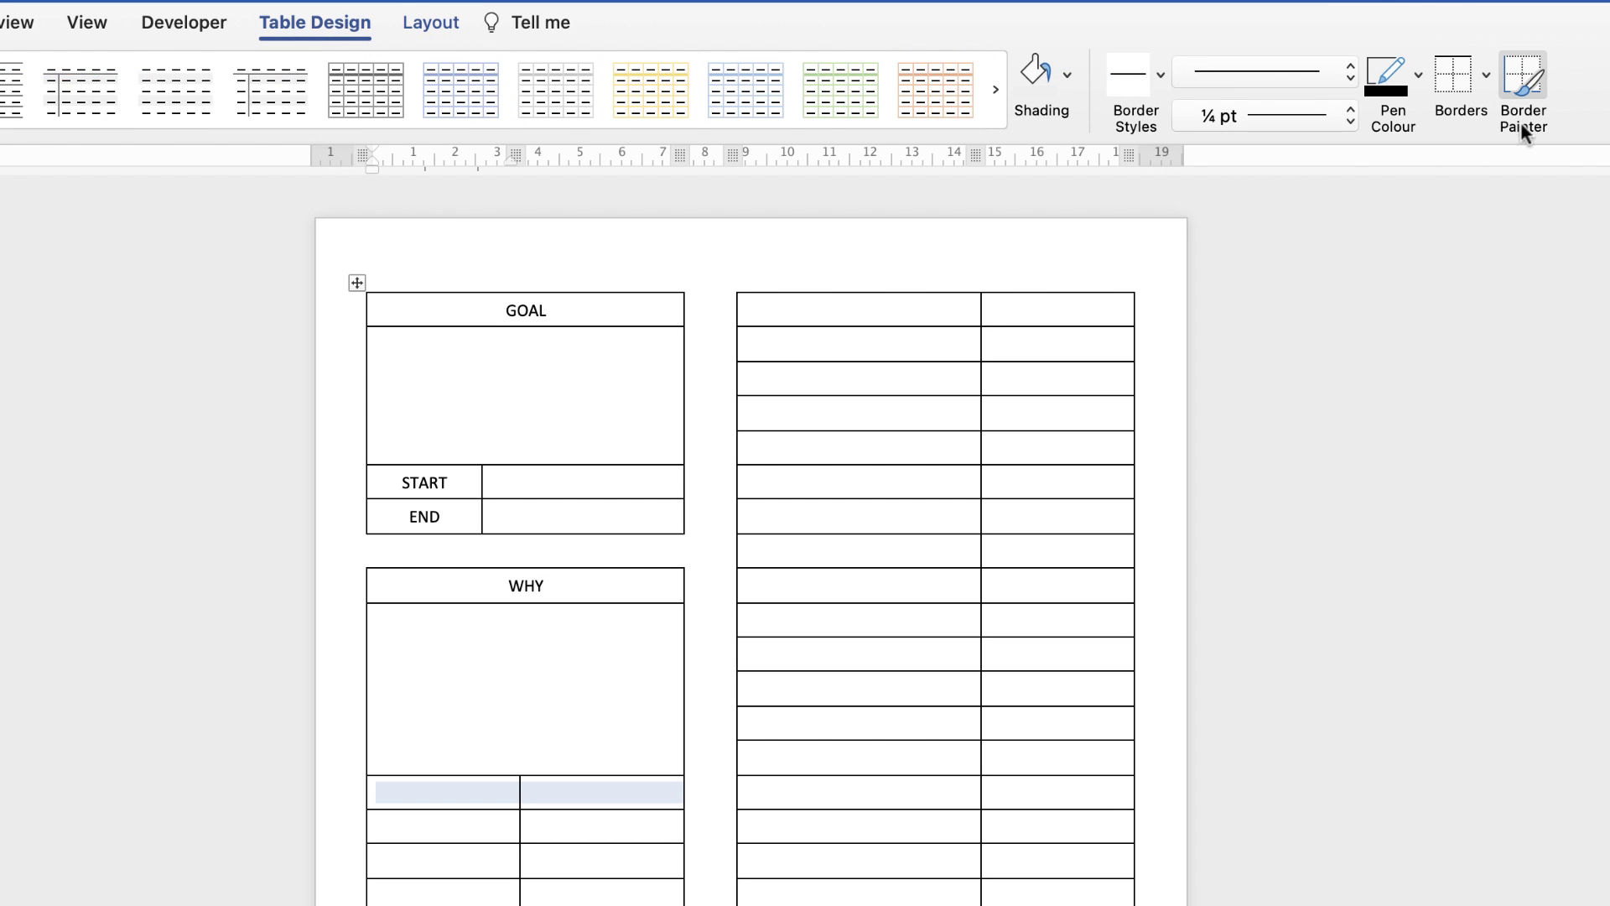
left_click(1485, 76)
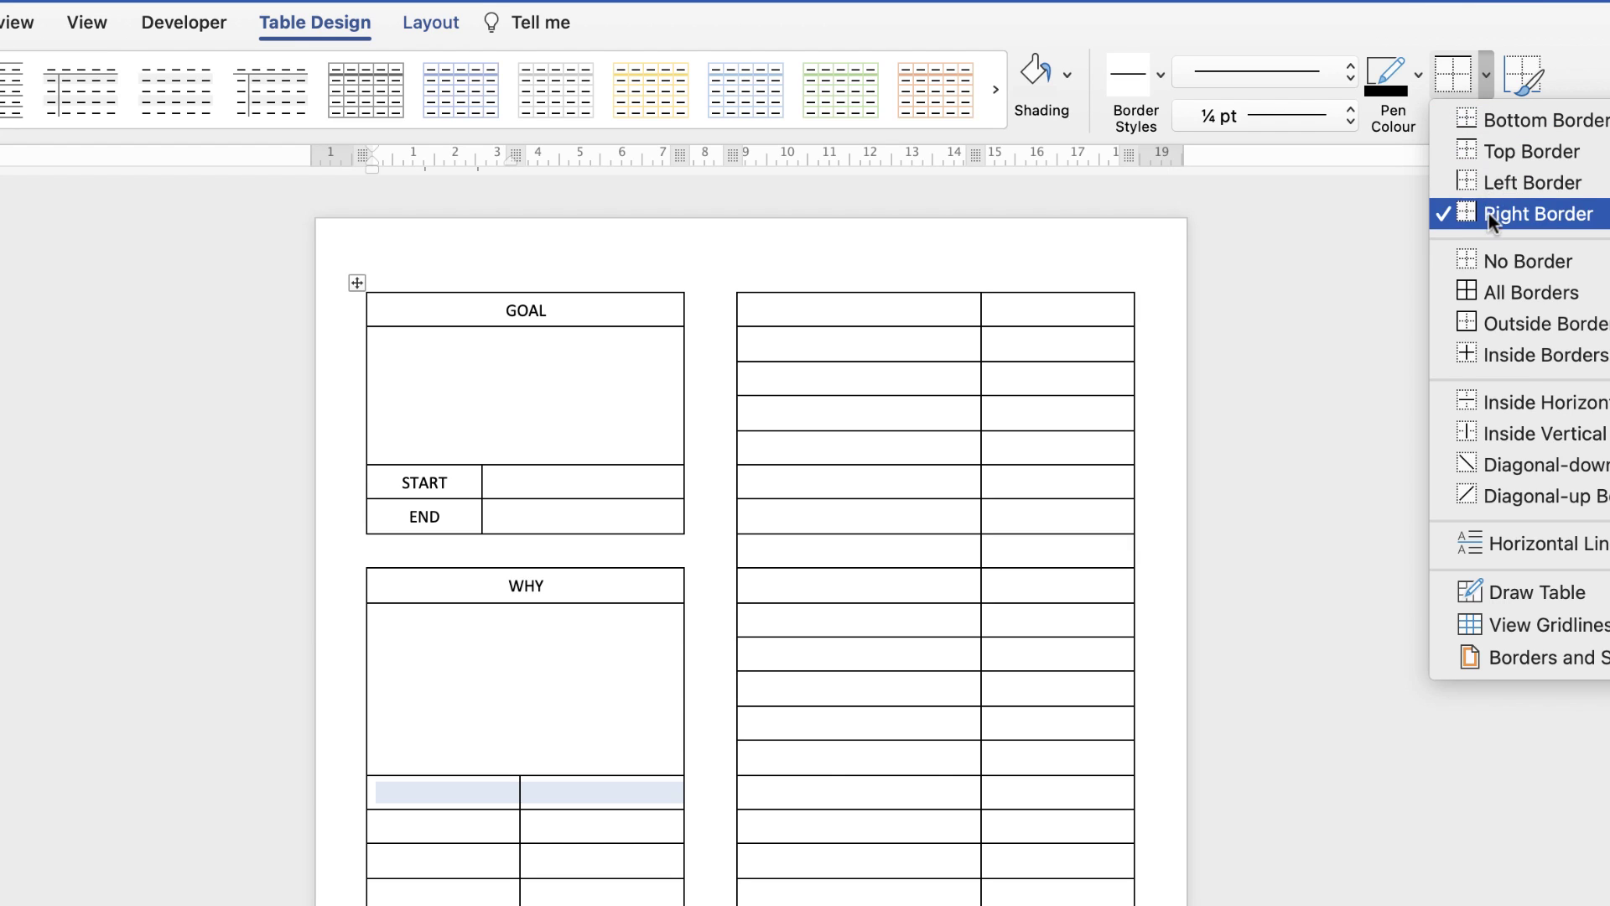
left_click(1493, 259)
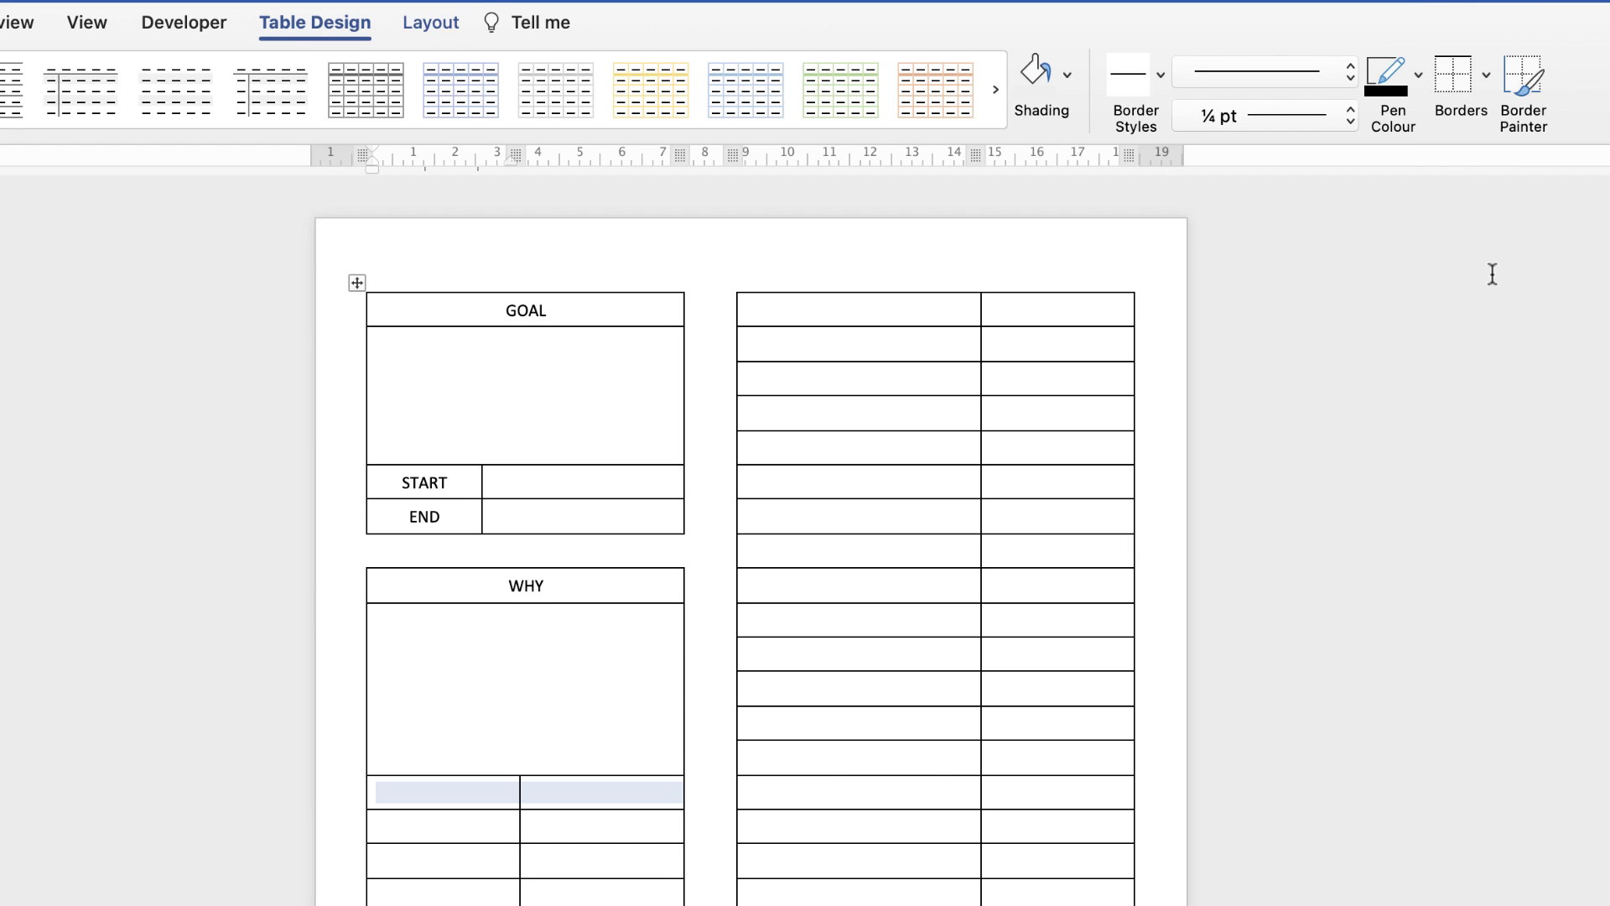
Add a bottom border to the large empty cell under the WHY heading.
left_click(513, 707)
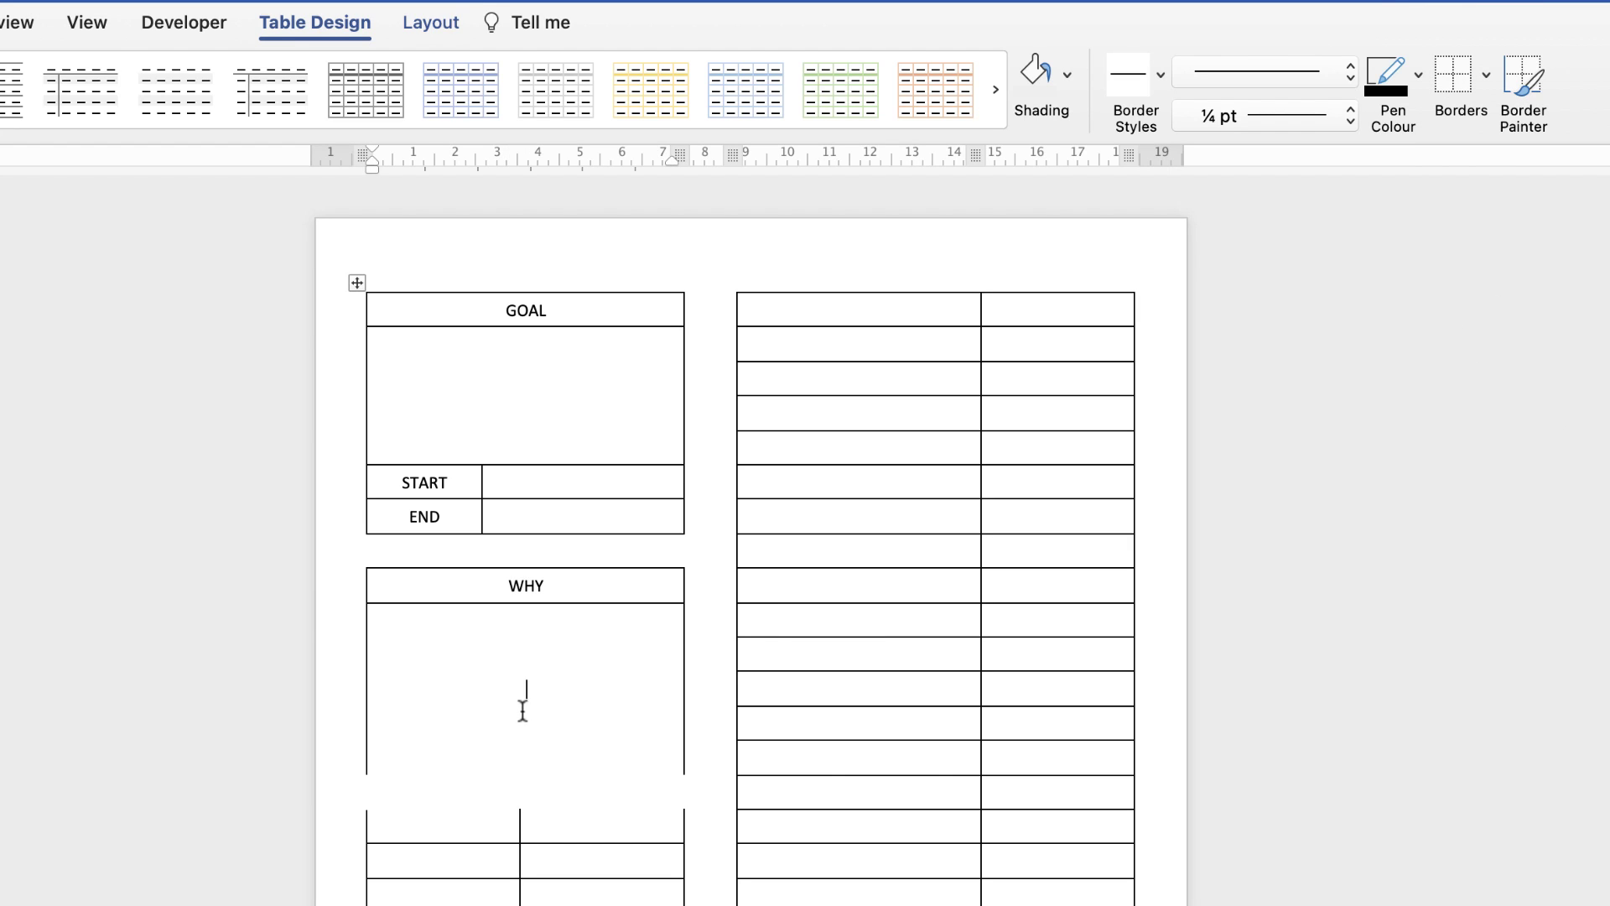
left_click(1487, 74)
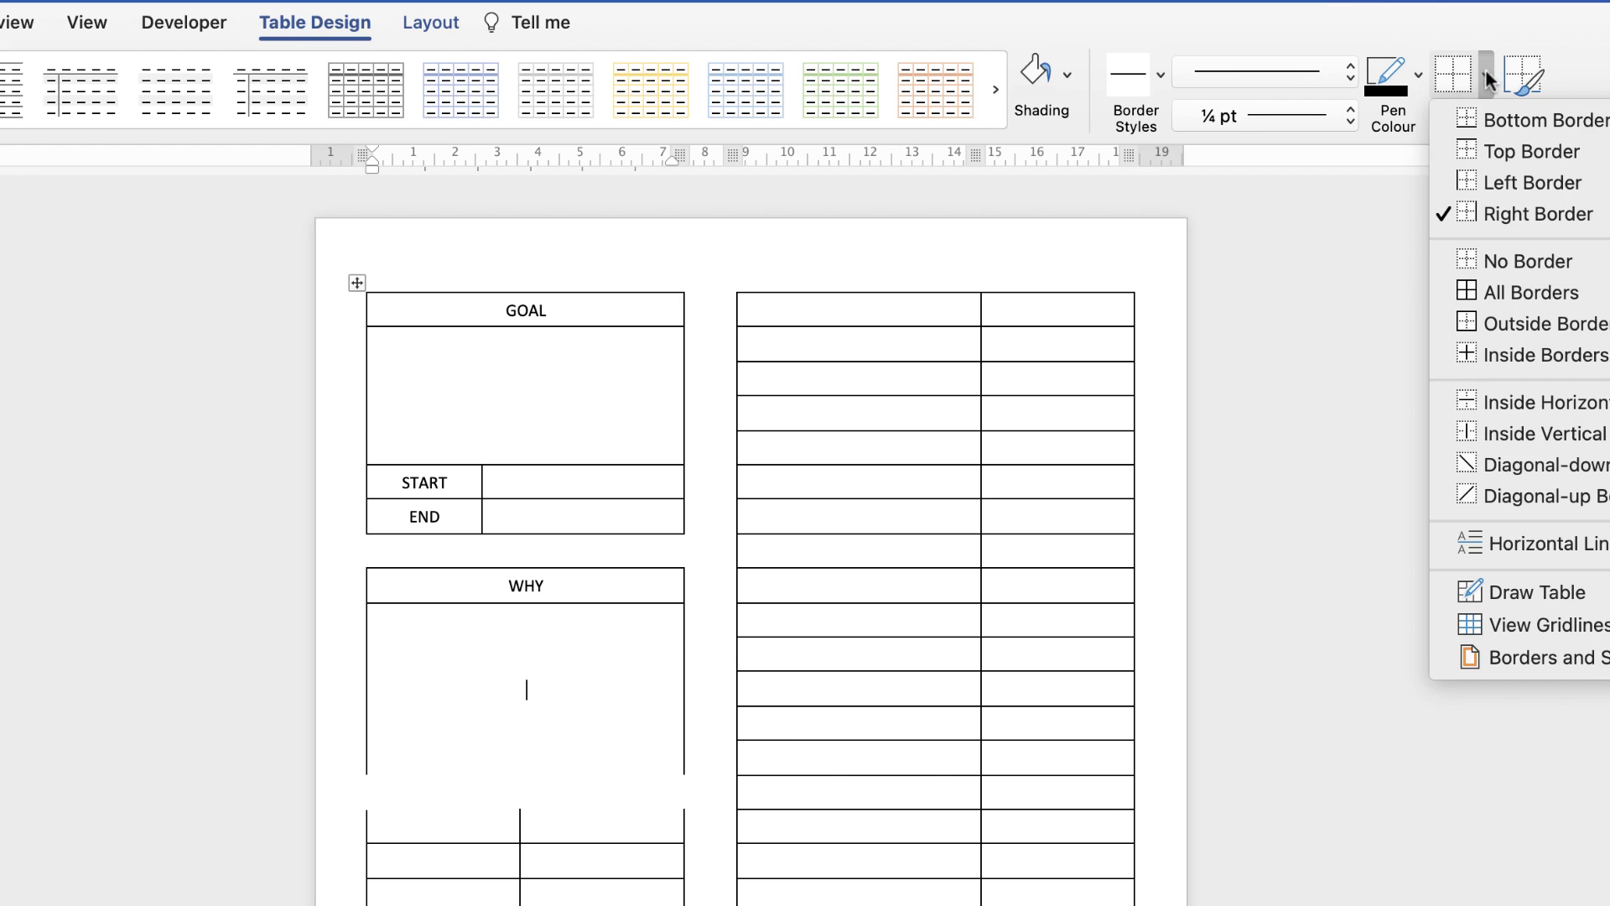
left_click(1497, 120)
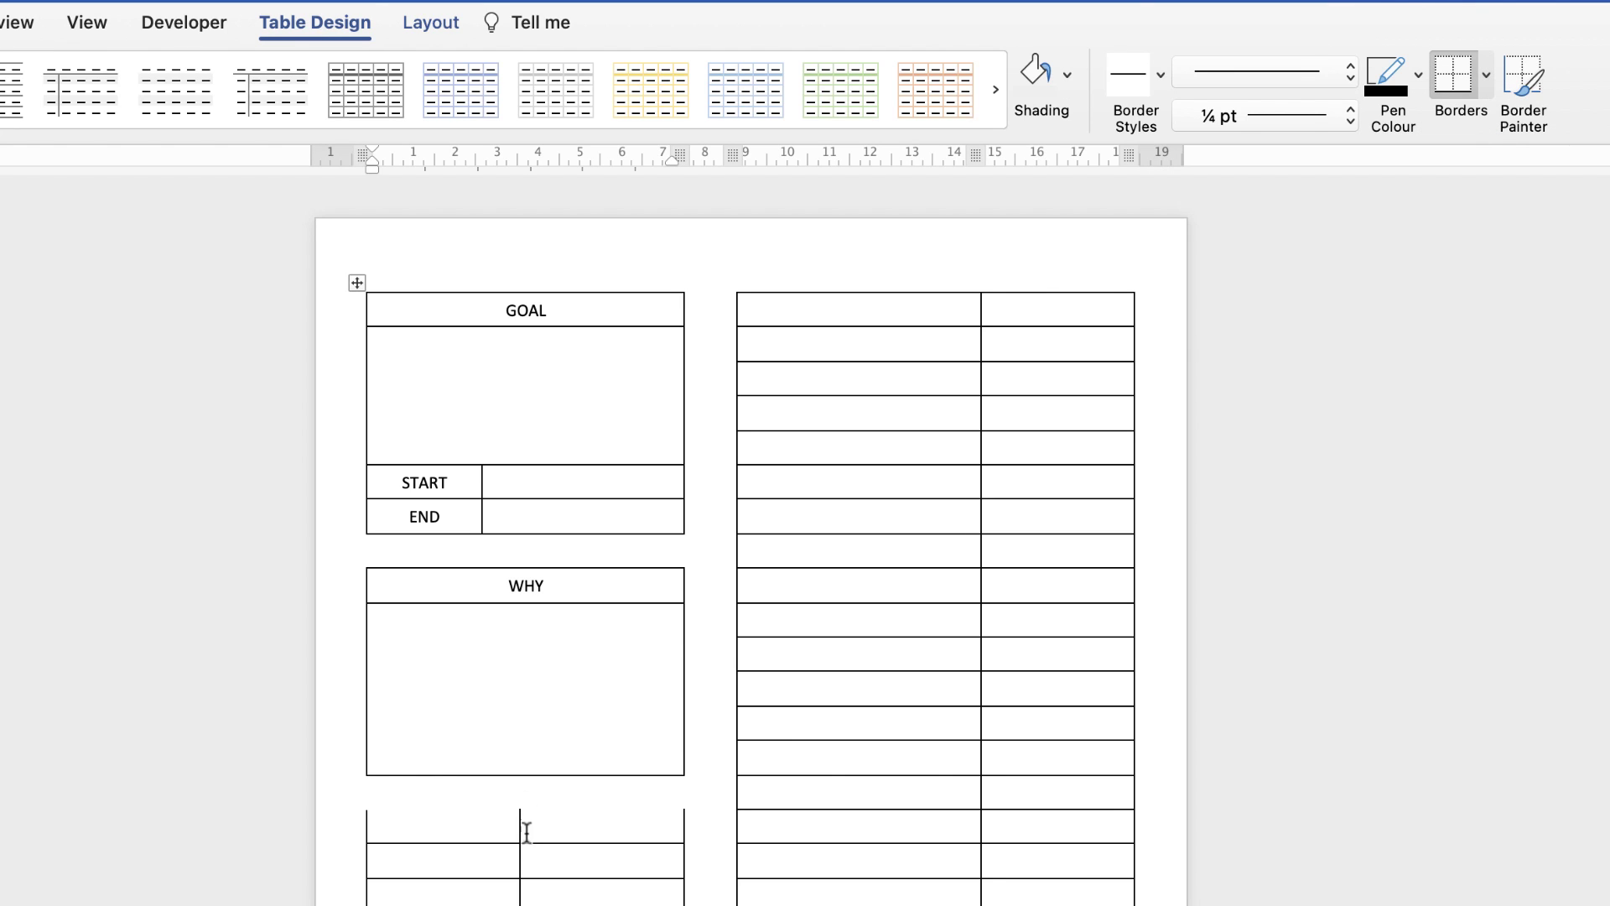
Add a top border to the first two cells of the row beneath the gap under the WHY box.
left_click_drag(536, 826, 507, 827)
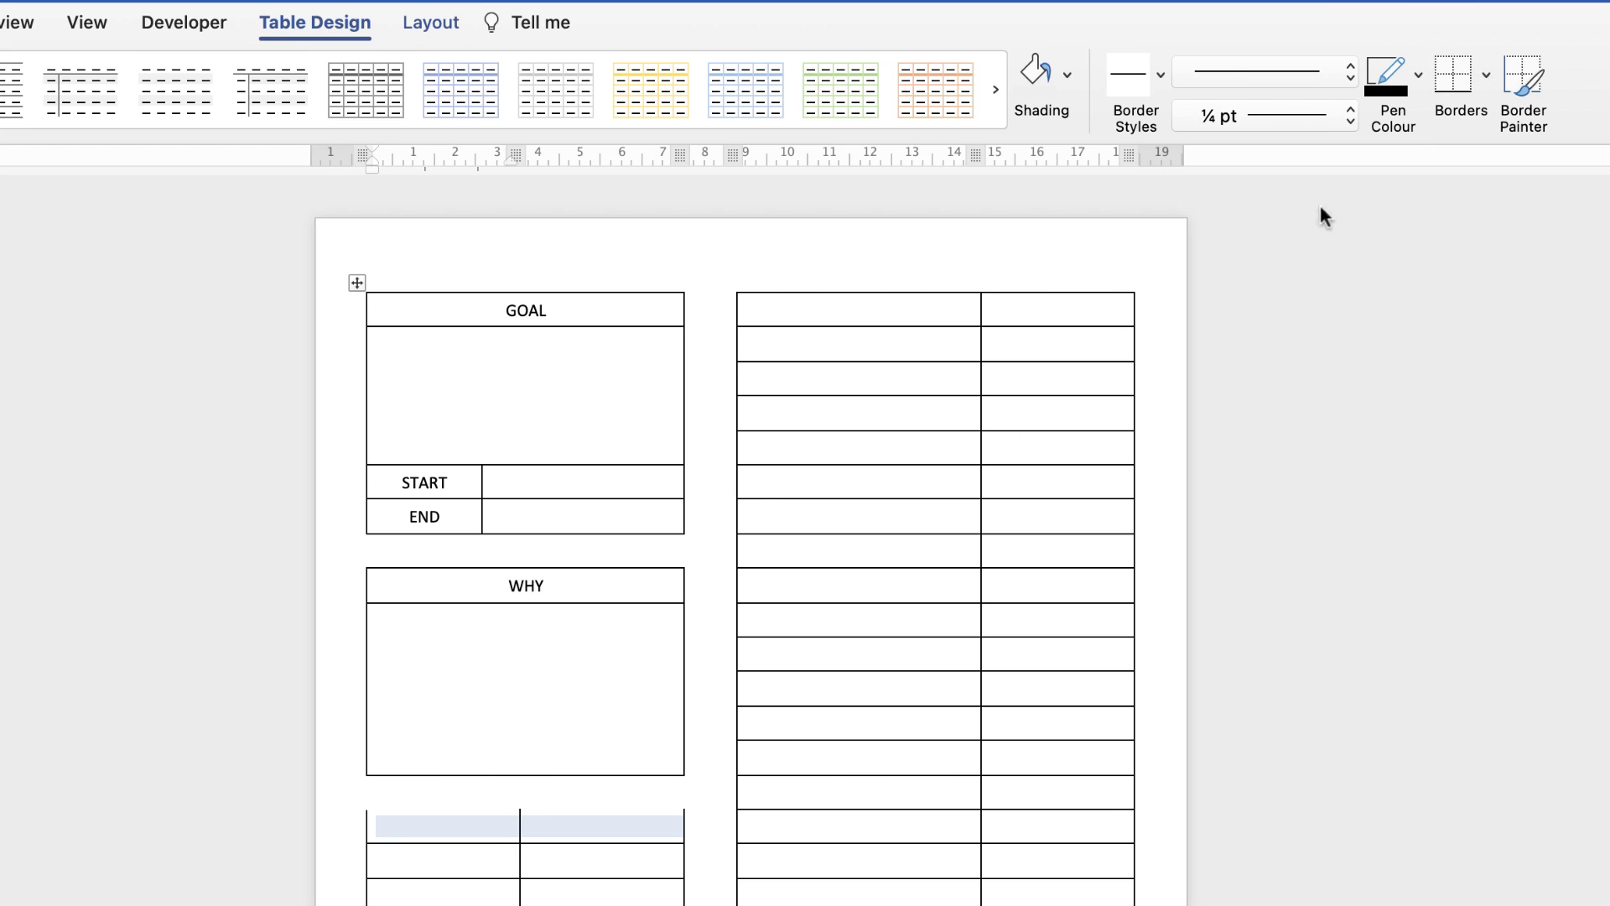
left_click(1485, 74)
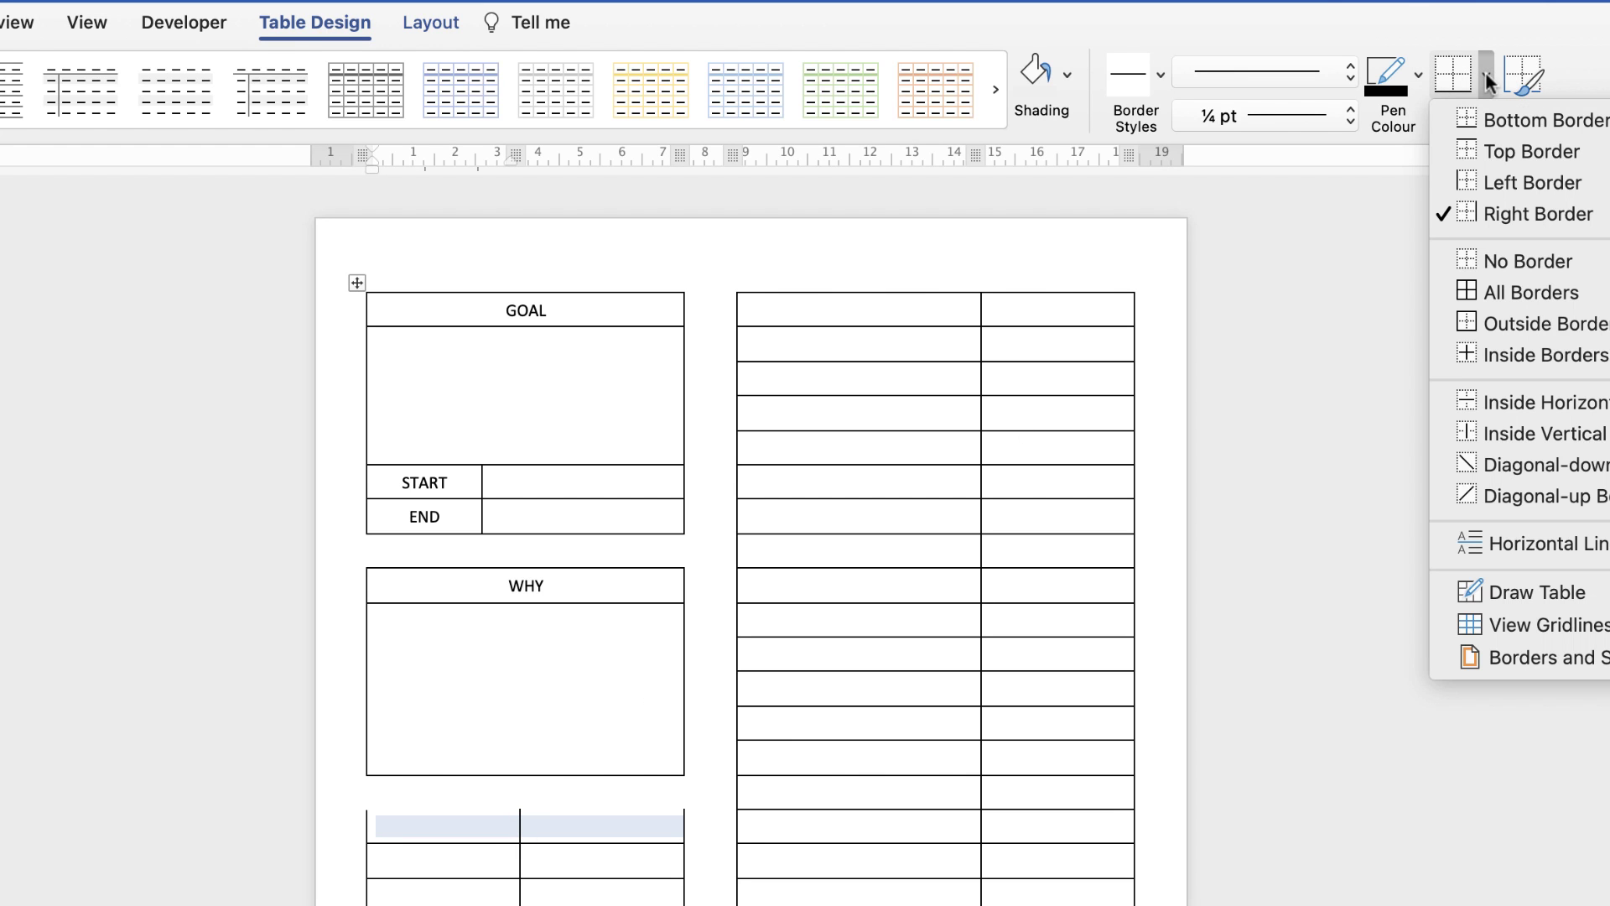
left_click(1498, 151)
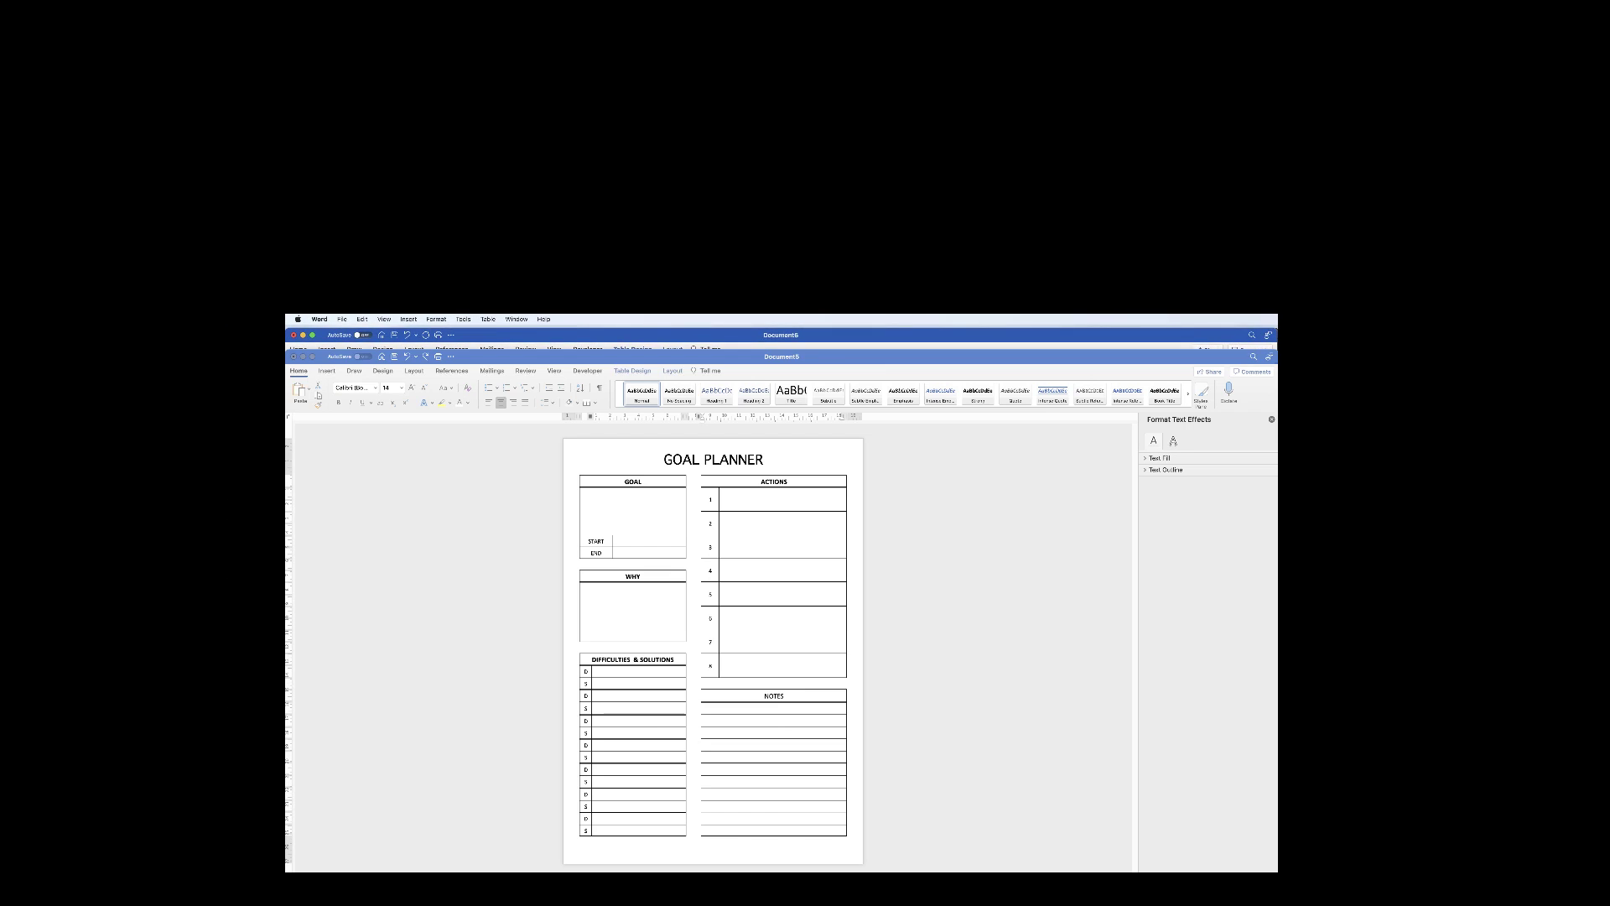
Check the third section's heading in Document5, merge the first two cells below the gap in Document6 and enter DIFFICULTIES & SOLUTIONS.
left_click(622, 660)
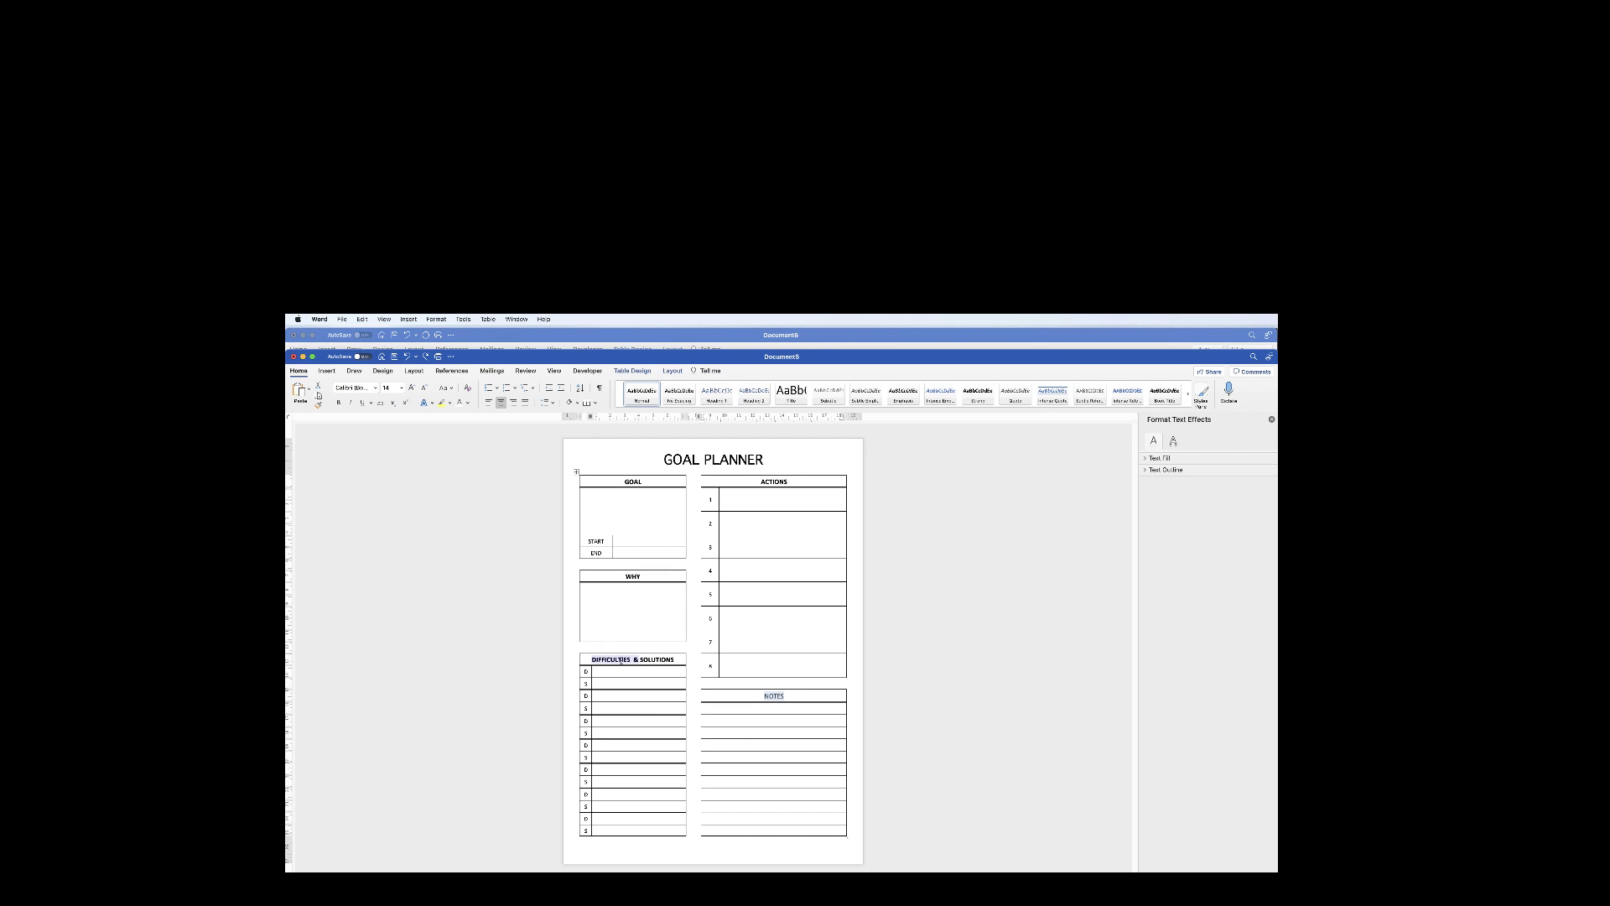
left_click(674, 661)
left_click(691, 339)
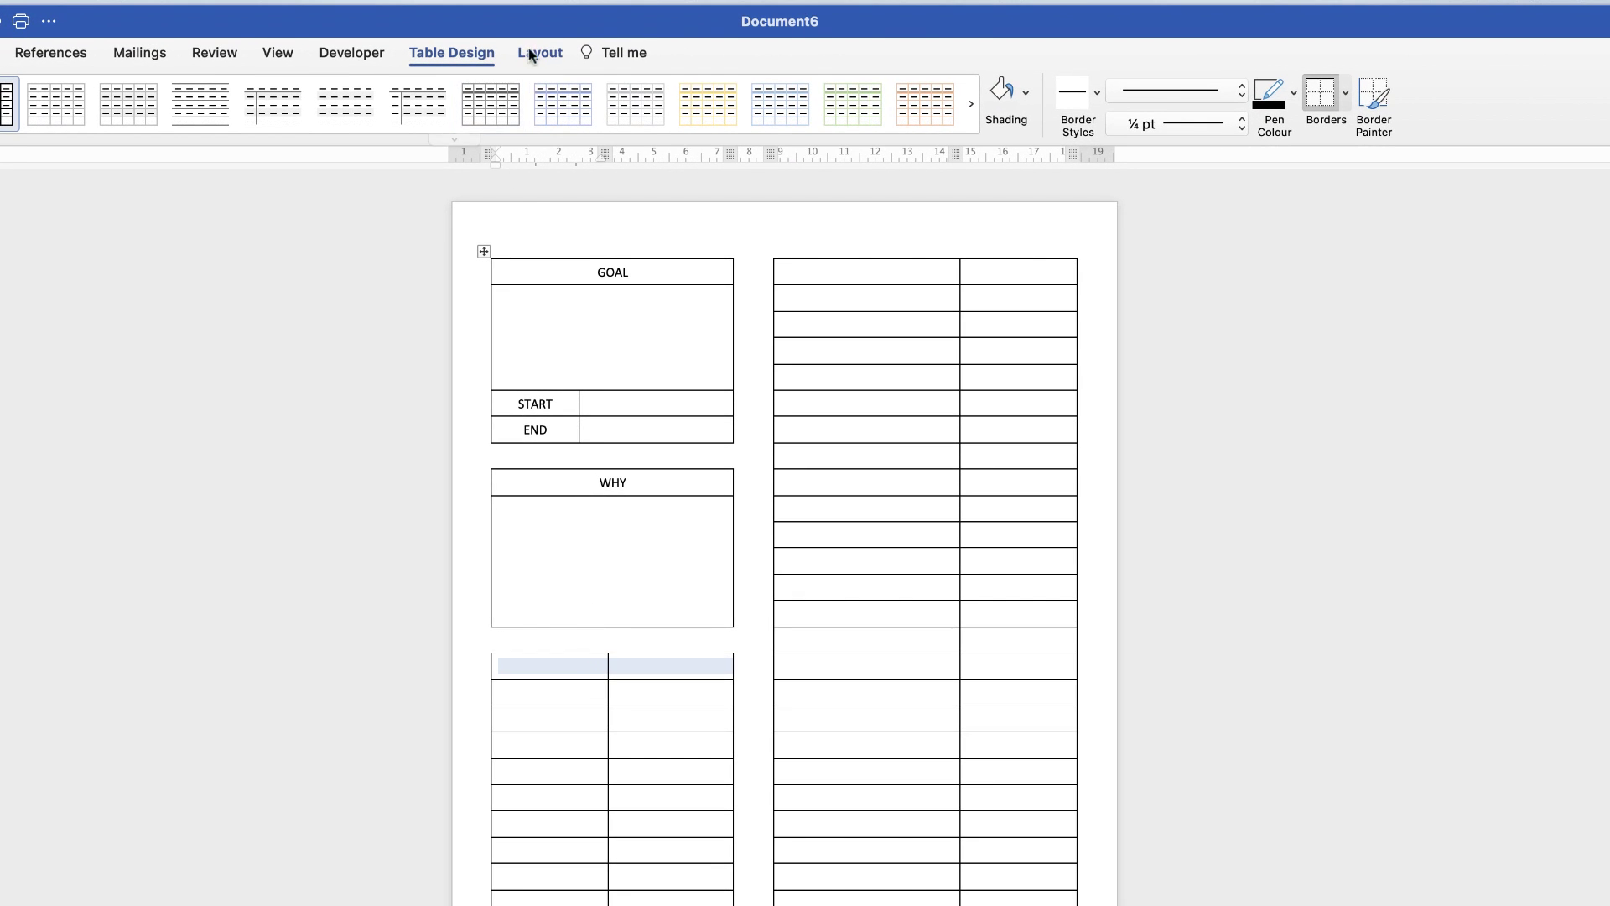
left_click(534, 54)
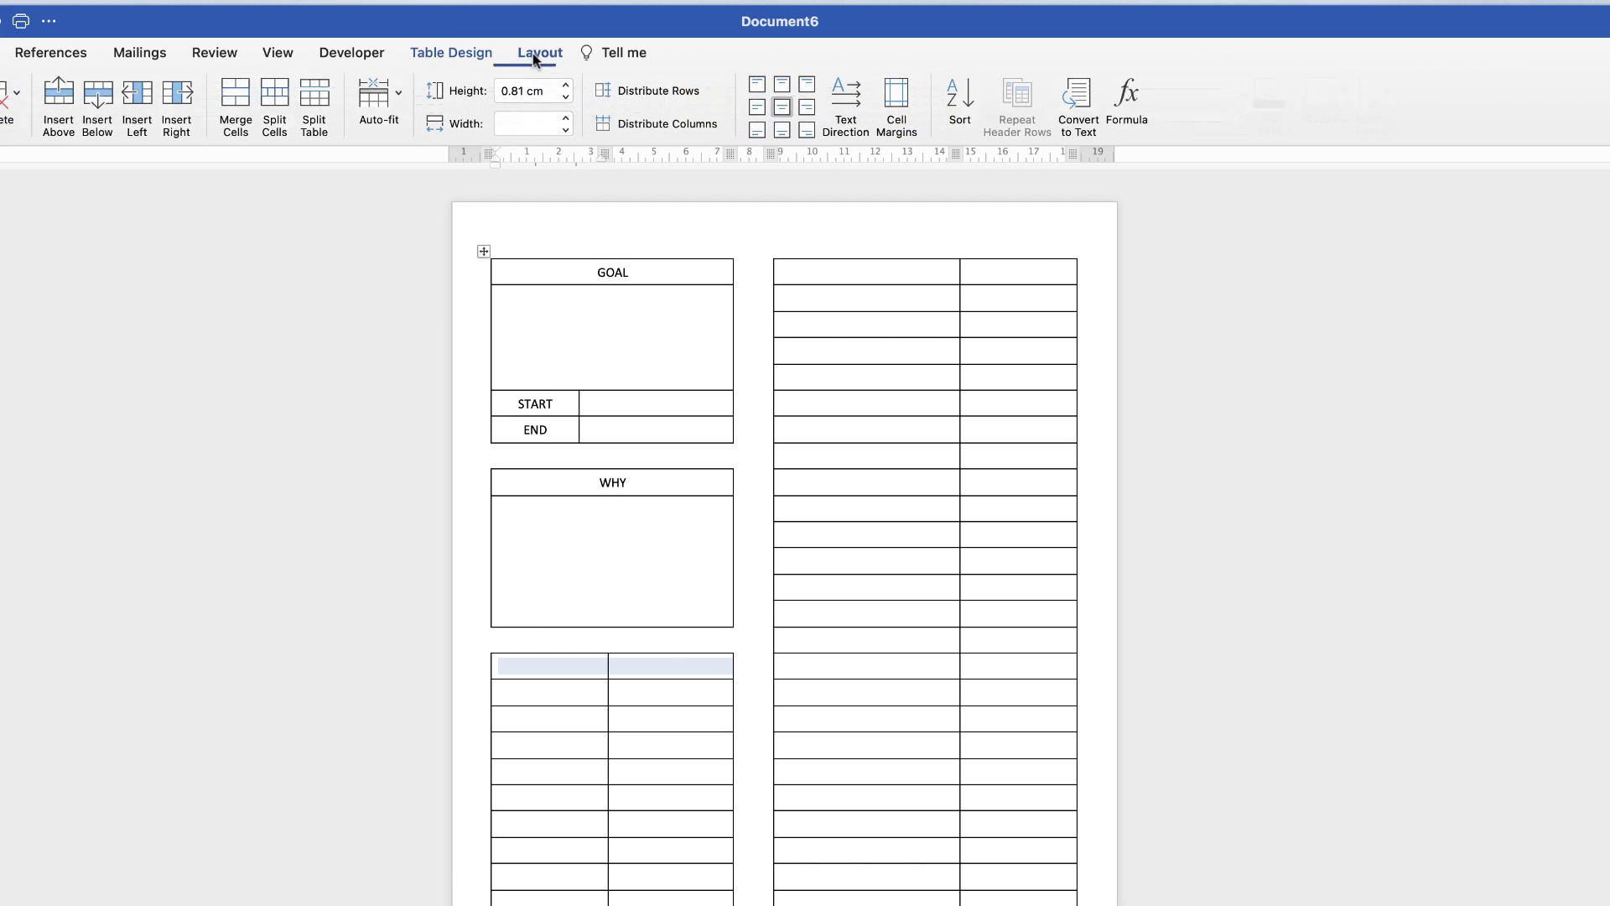
left_click(235, 106)
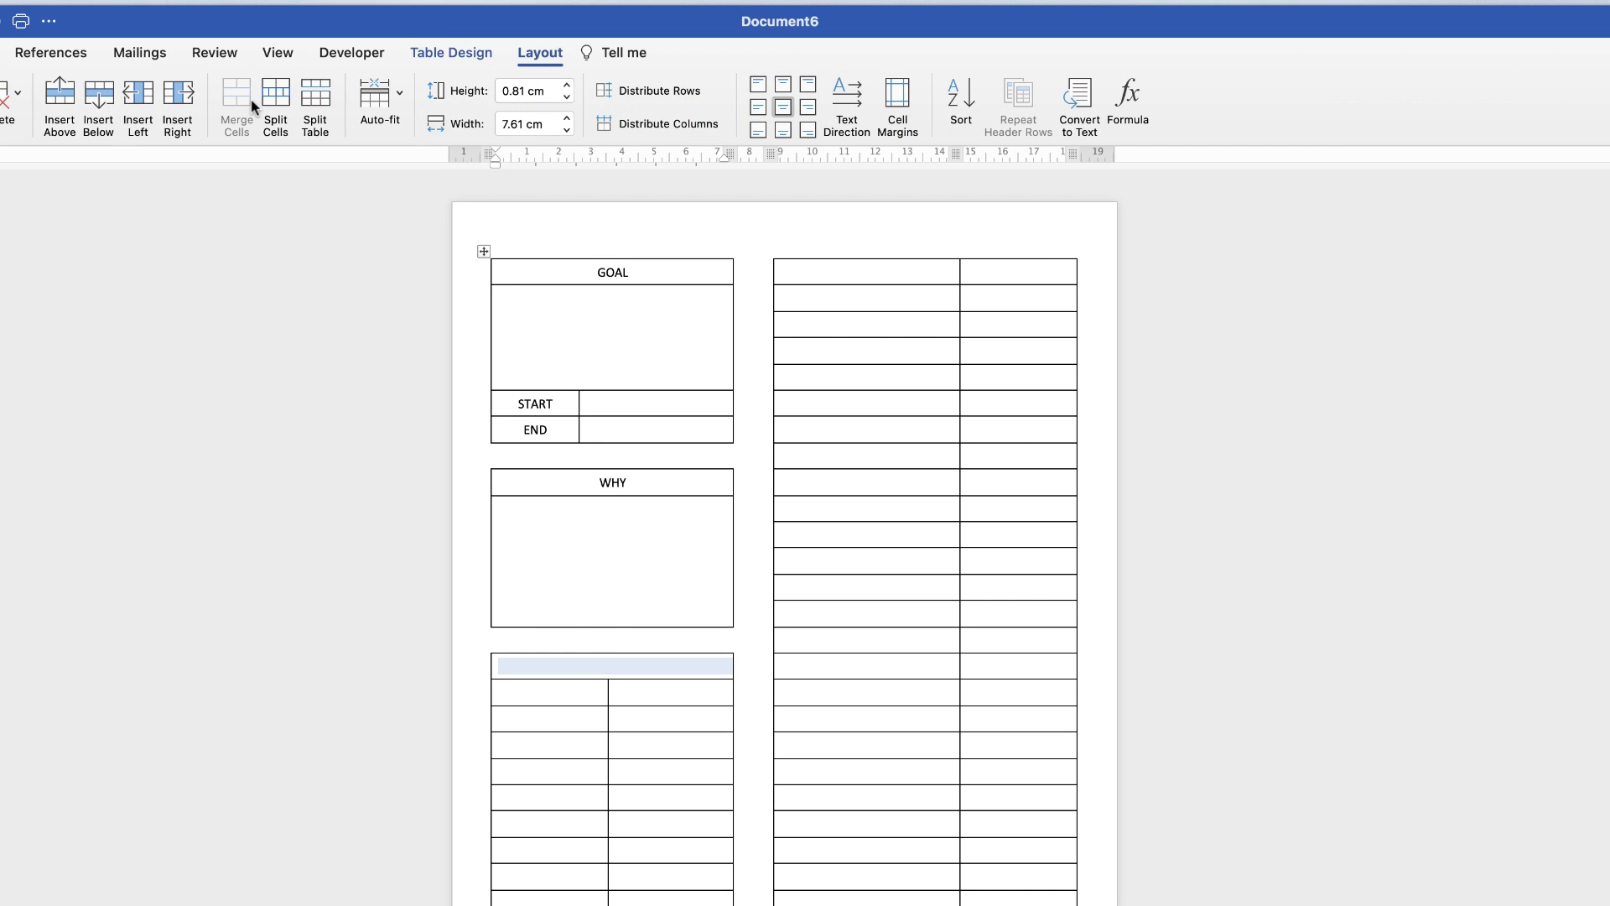
type("DIFFICULTIES & SOLUTIONS")
key("shift+Down")
Narrow the first-column cells in all rows below the DIFFICULTIES & SOLUTIONS heading so that each fits a single letter.
left_click(647, 831)
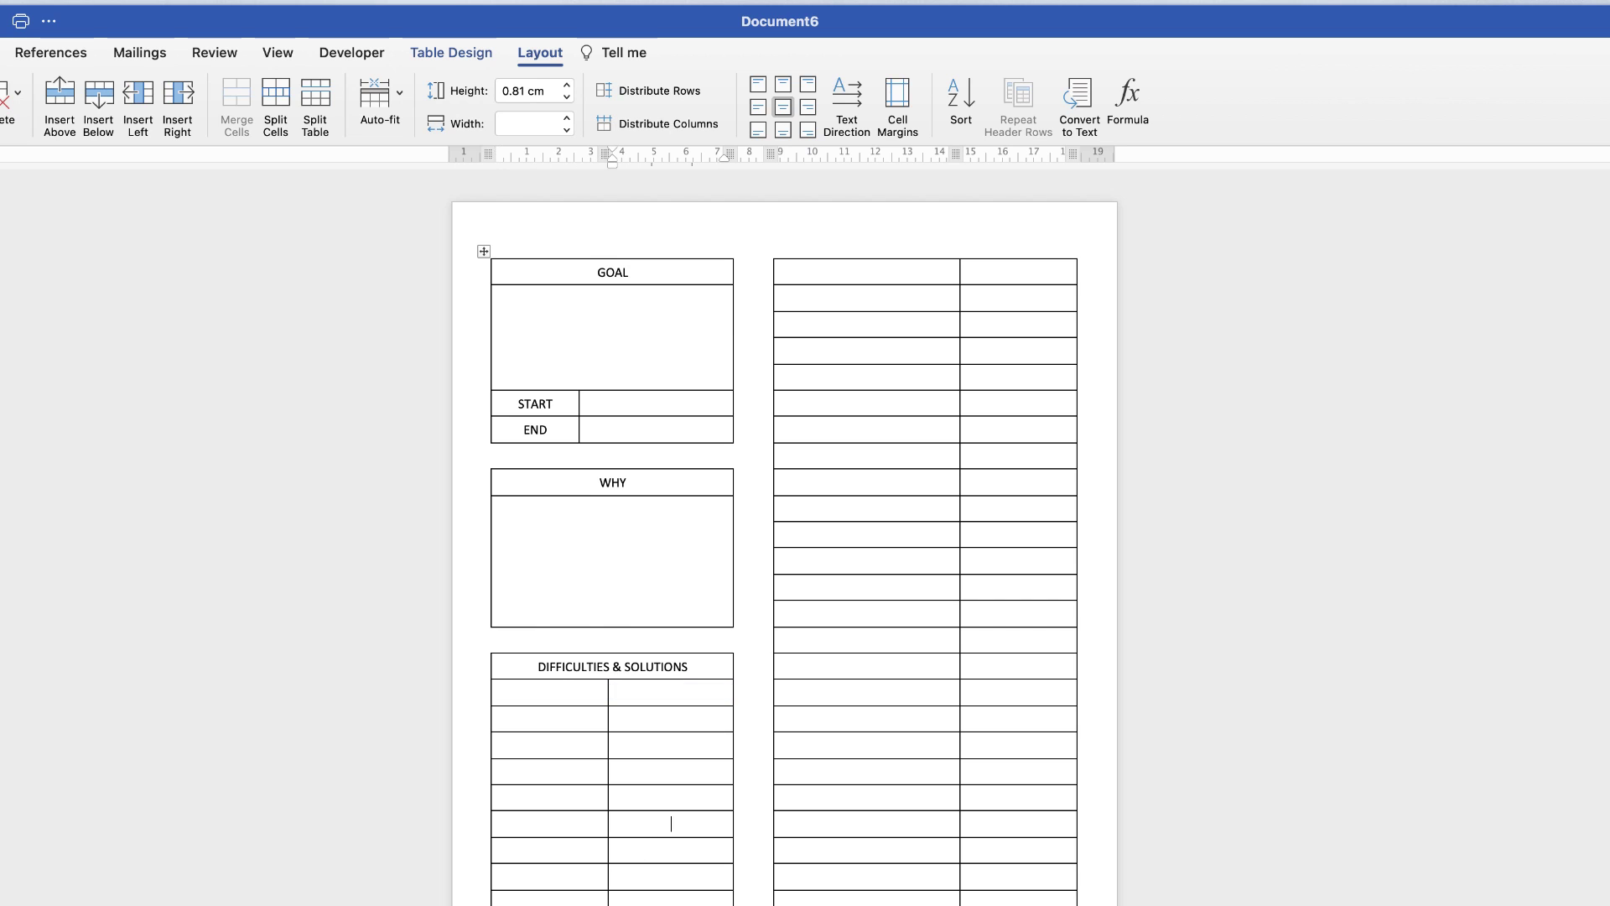
left_click_drag(579, 775, 537, 453)
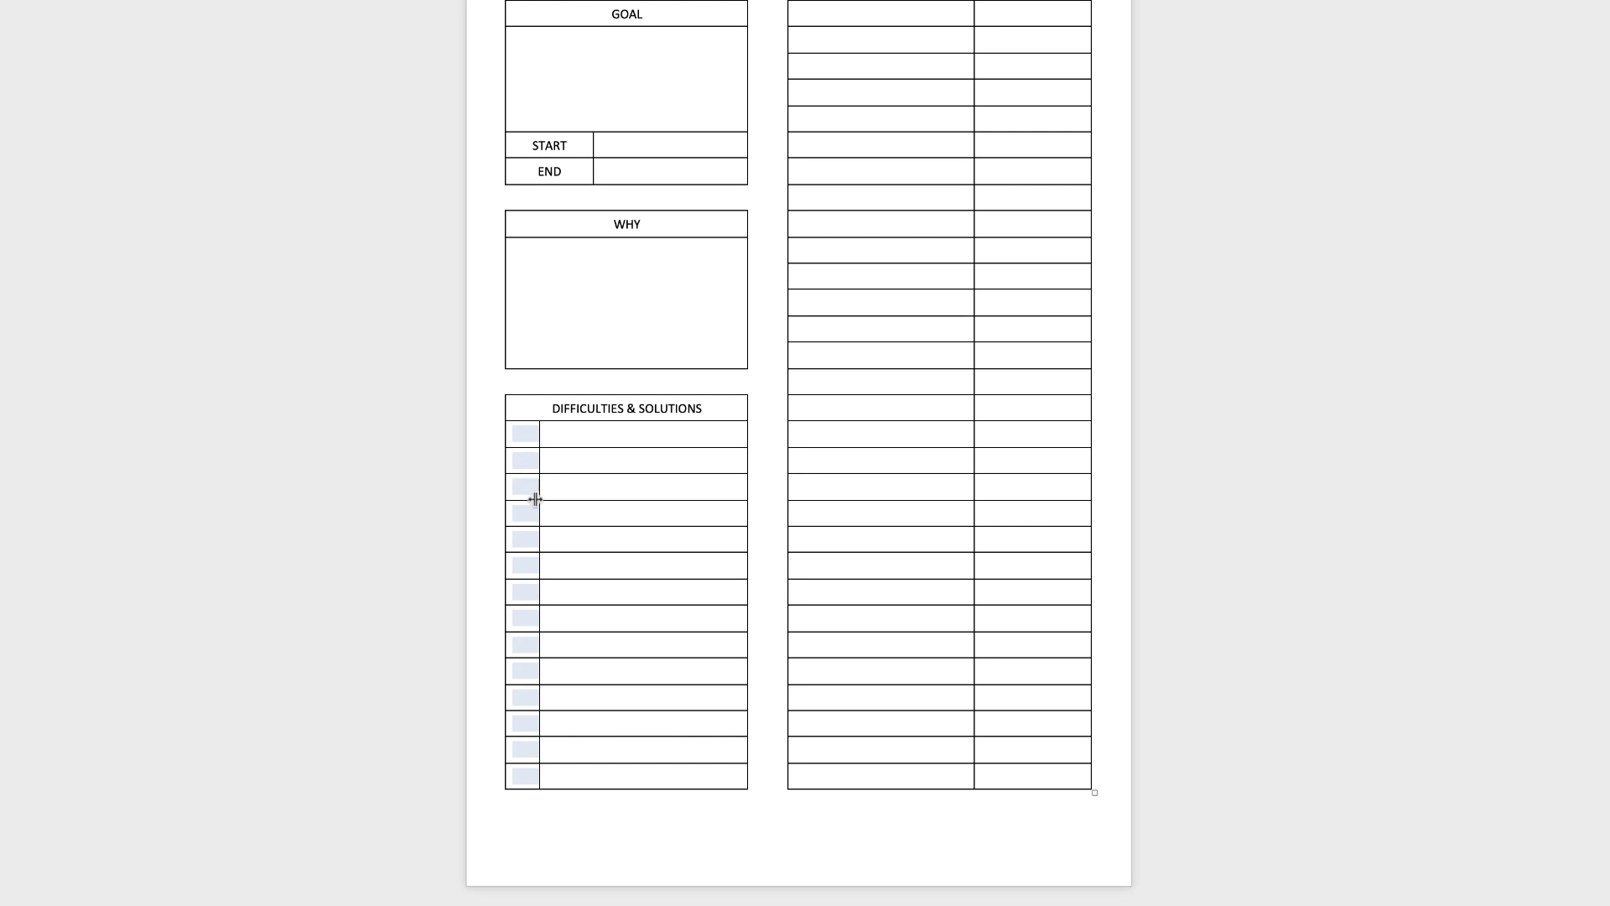
Fill the narrow cells below DIFFICULTIES & SOLUTIONS alternately with D and S down to the last row.
left_click(522, 440)
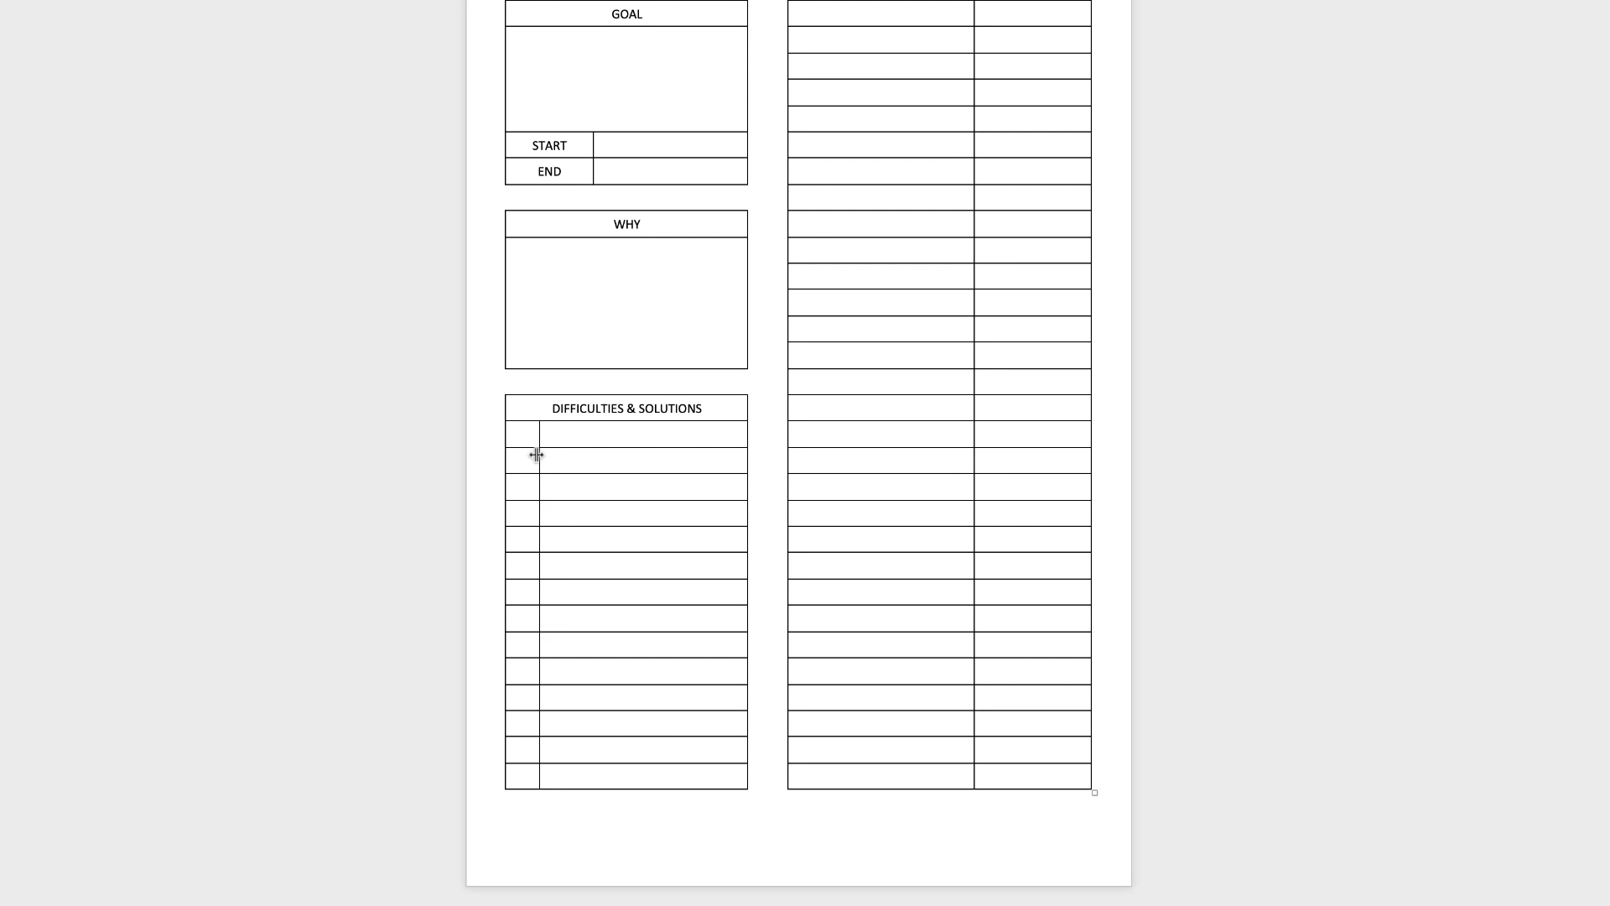
type("D")
key("D")
key("Down")
key("S")
key("Down")
key("D")
key("Down")
key("S")
key("Down")
key("D")
key("Down")
key("S")
key("Down")
key("D")
key("Down")
key("S")
left_click(618, 470)
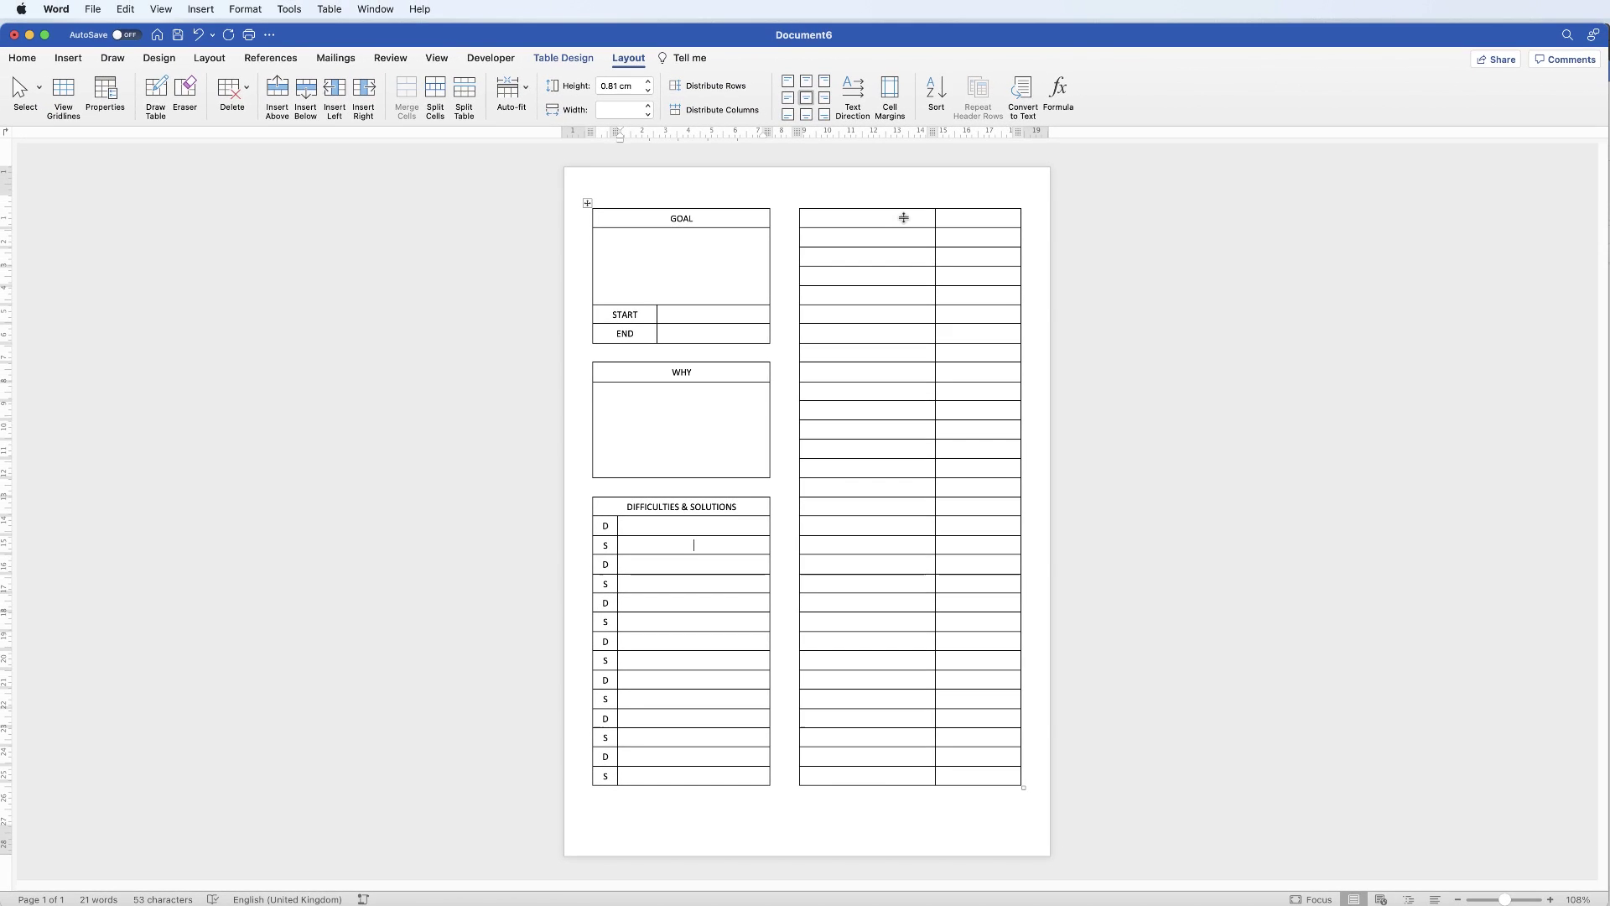
Consult the layout in Document5, merge the last two cells of the top row in Document6 and enter the heading ACTIONS.
key("super+grave")
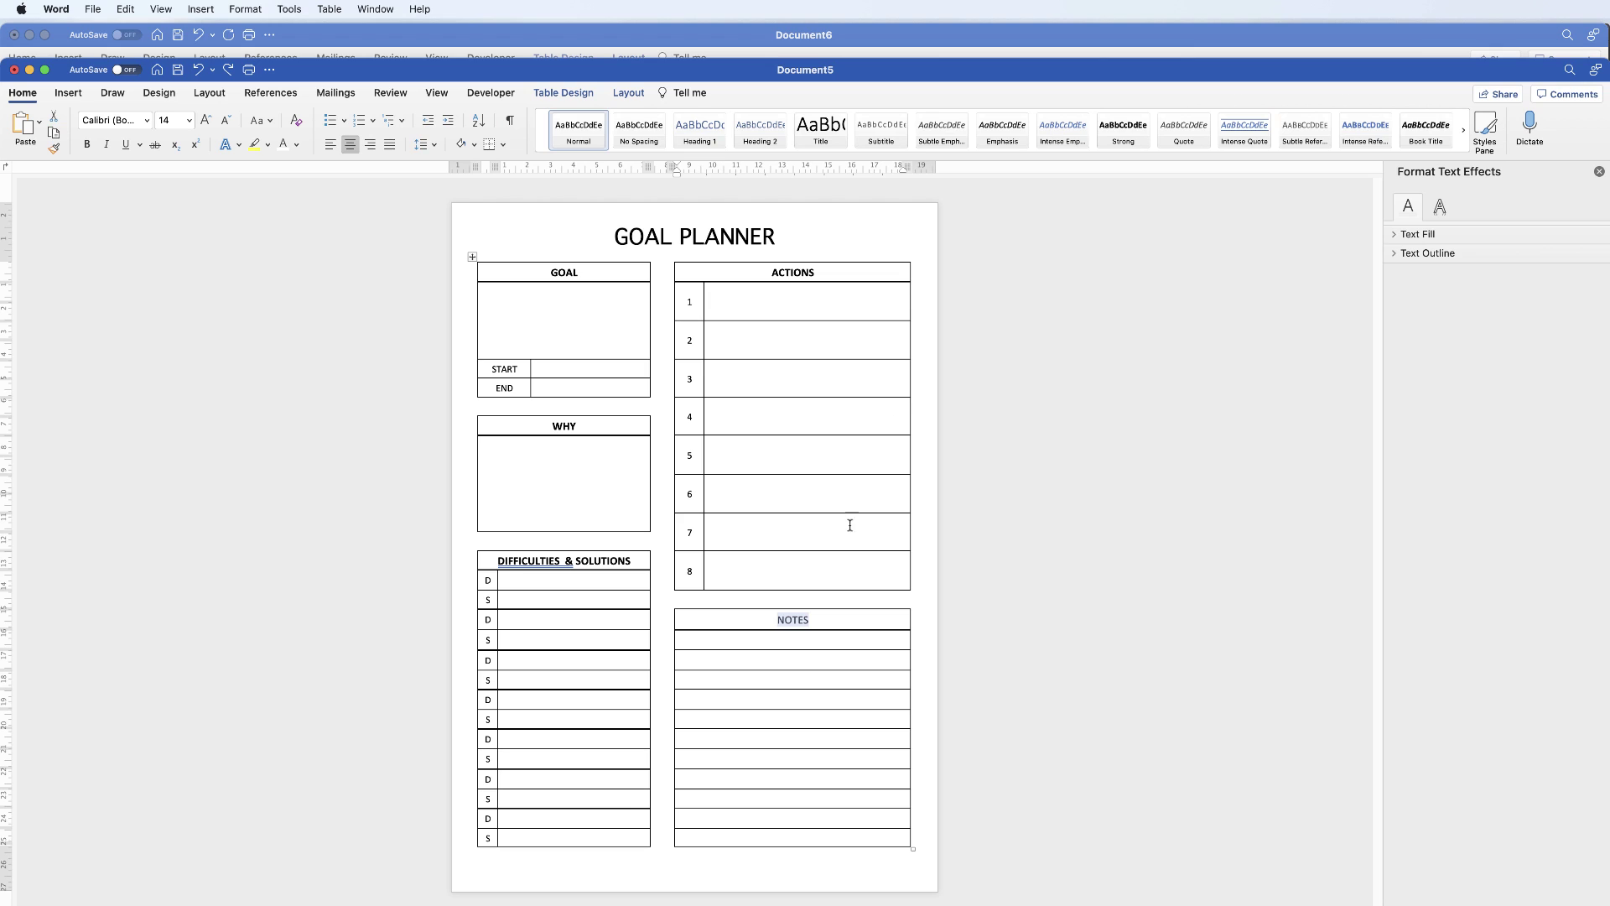
left_click(745, 38)
left_click(962, 221)
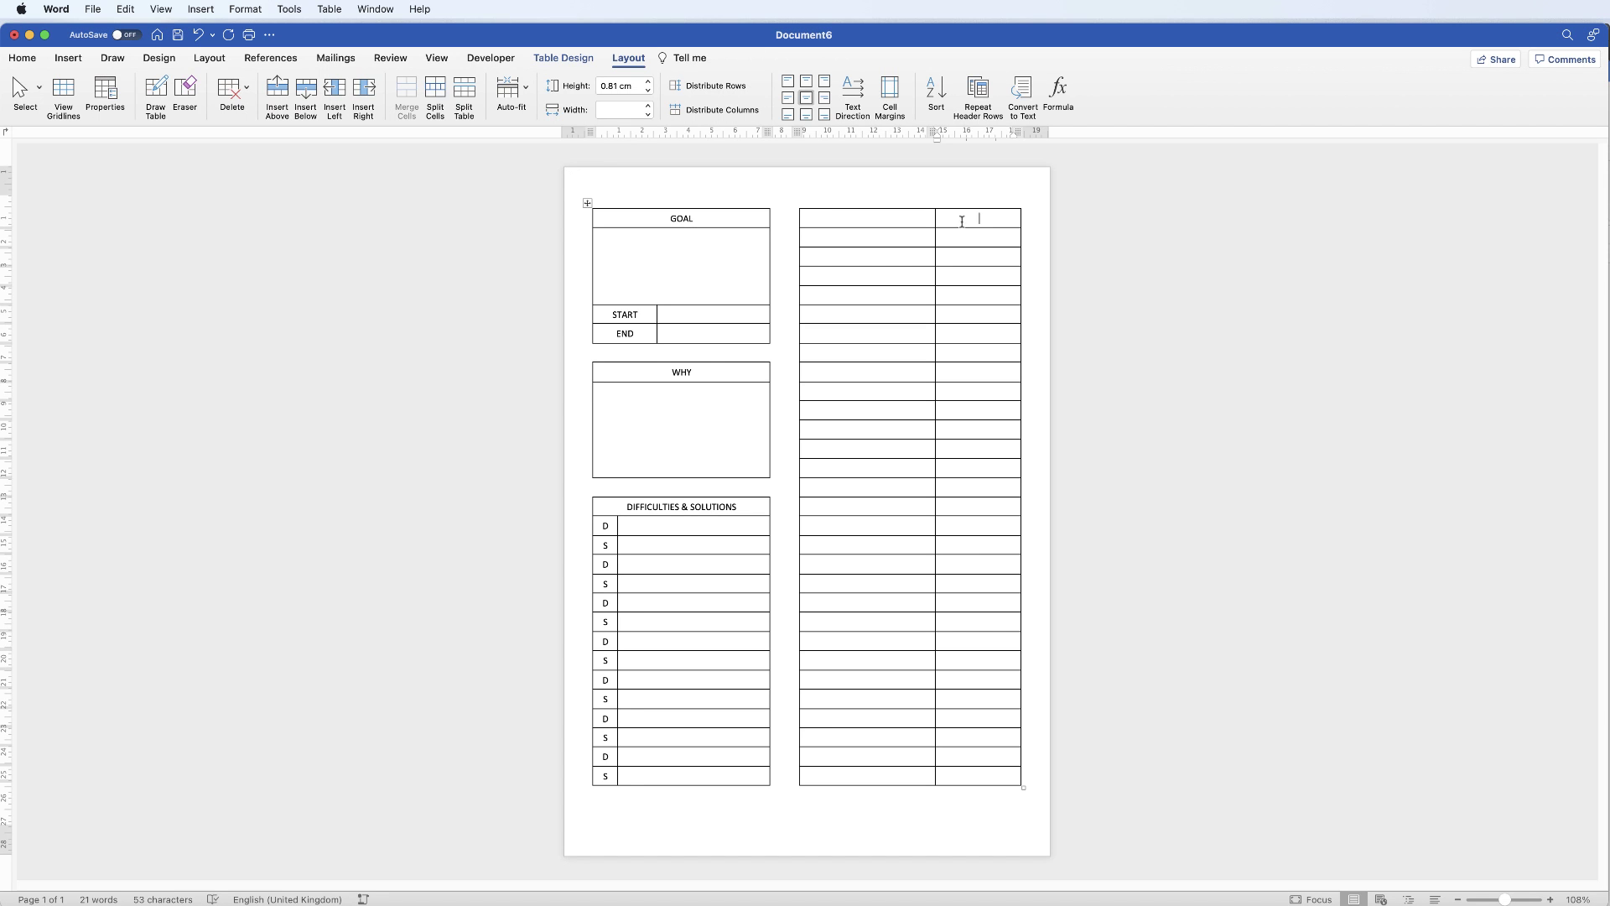
left_click_drag(961, 219, 929, 224)
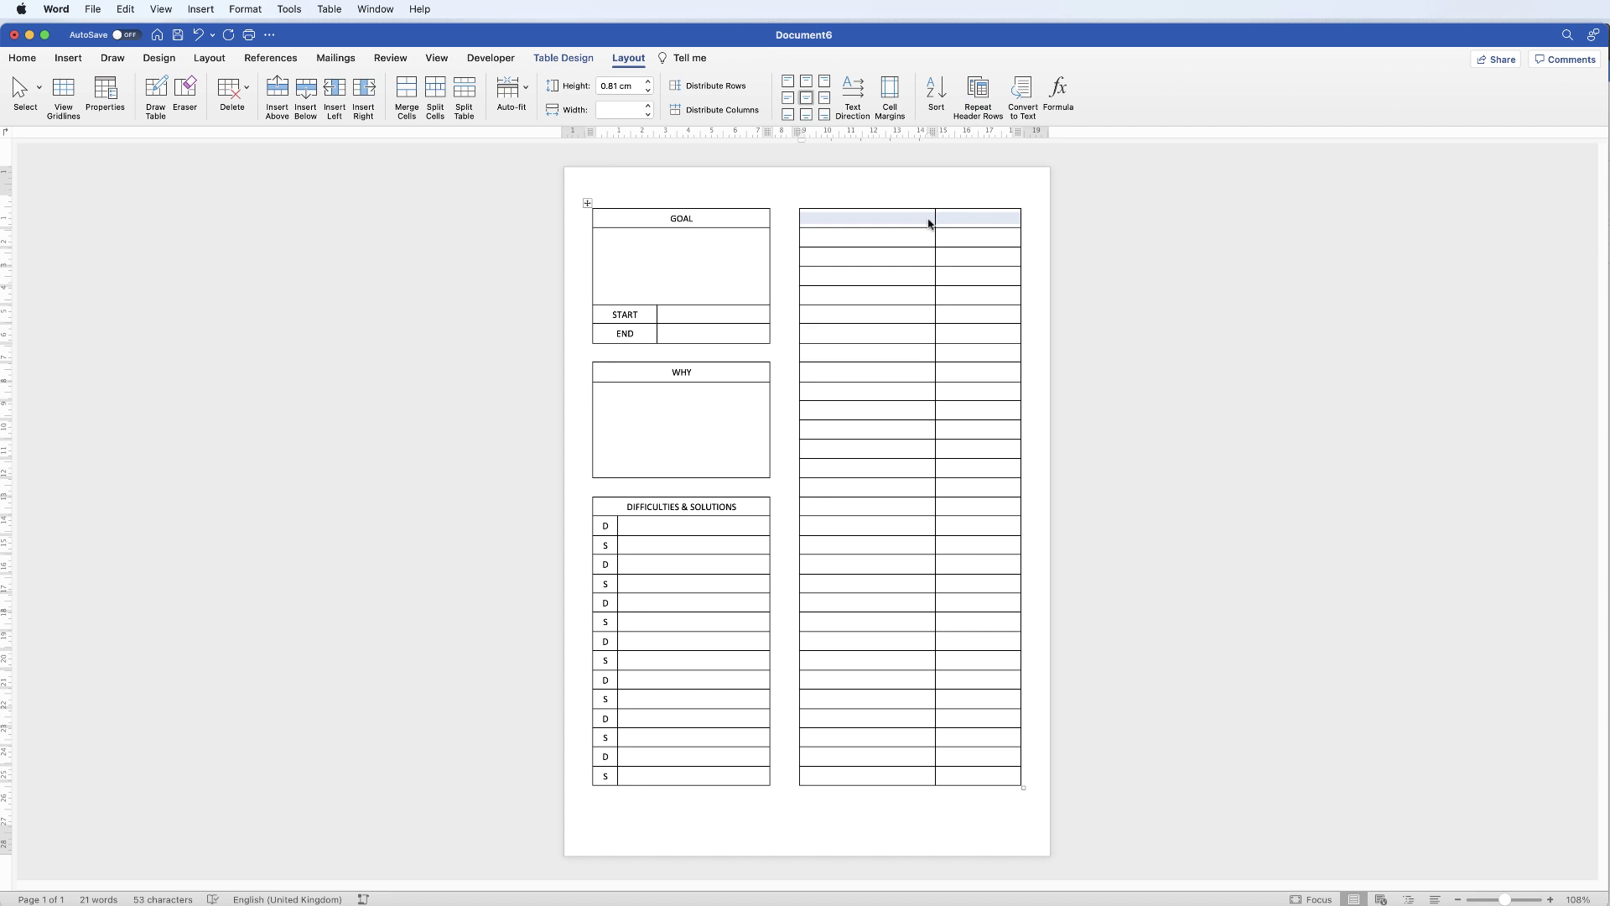
left_click(407, 93)
type("ACTI")
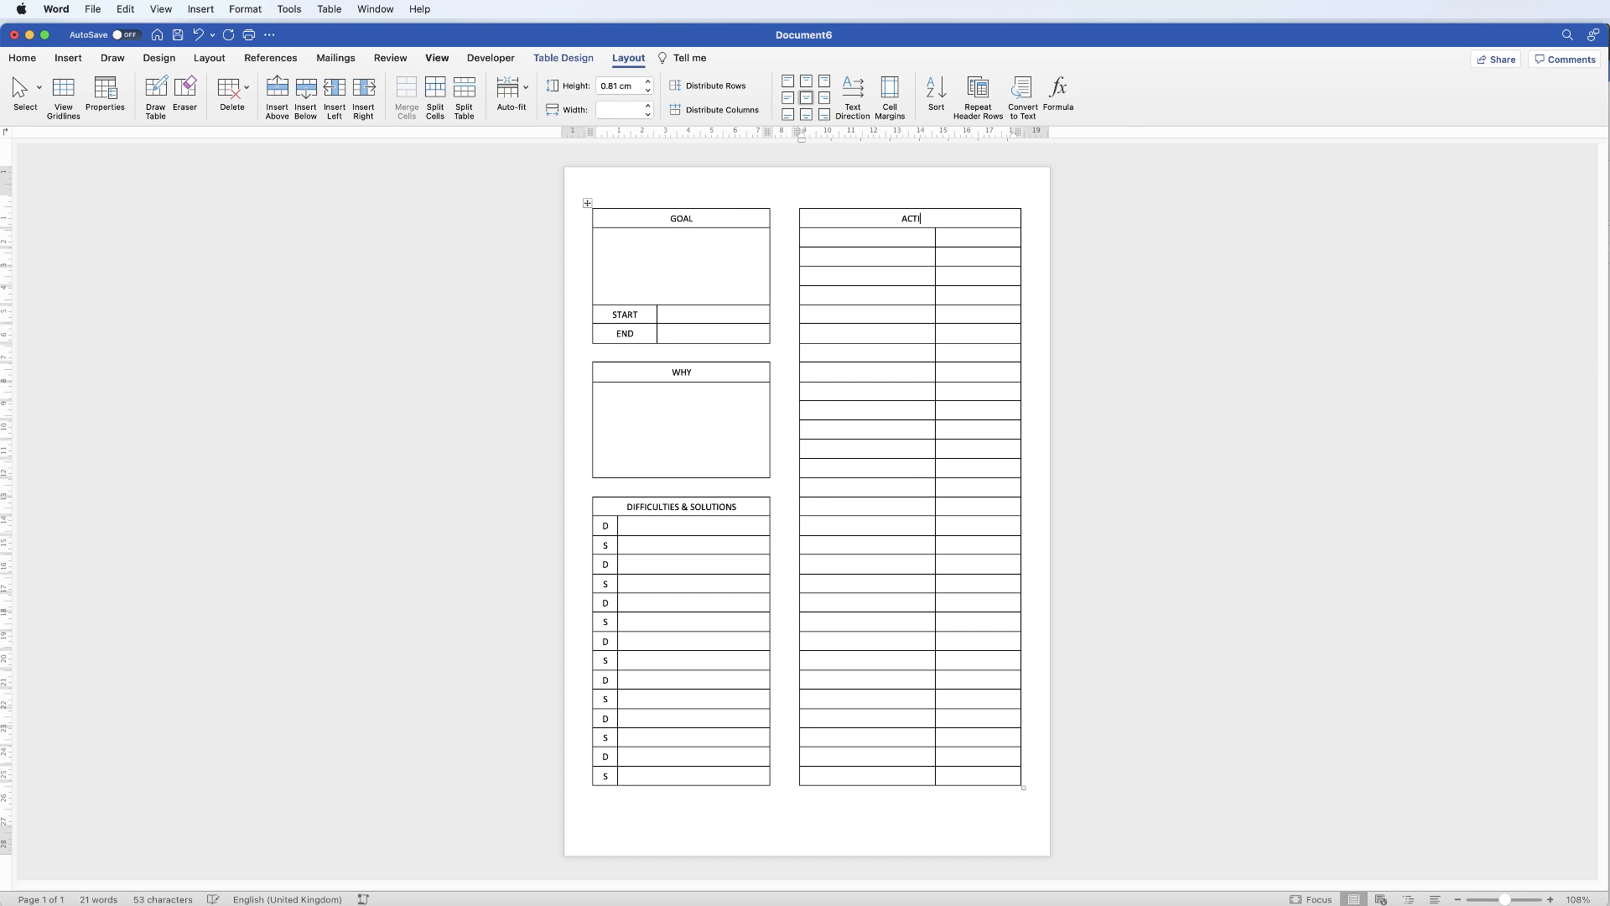
type("ONS")
key("Down")
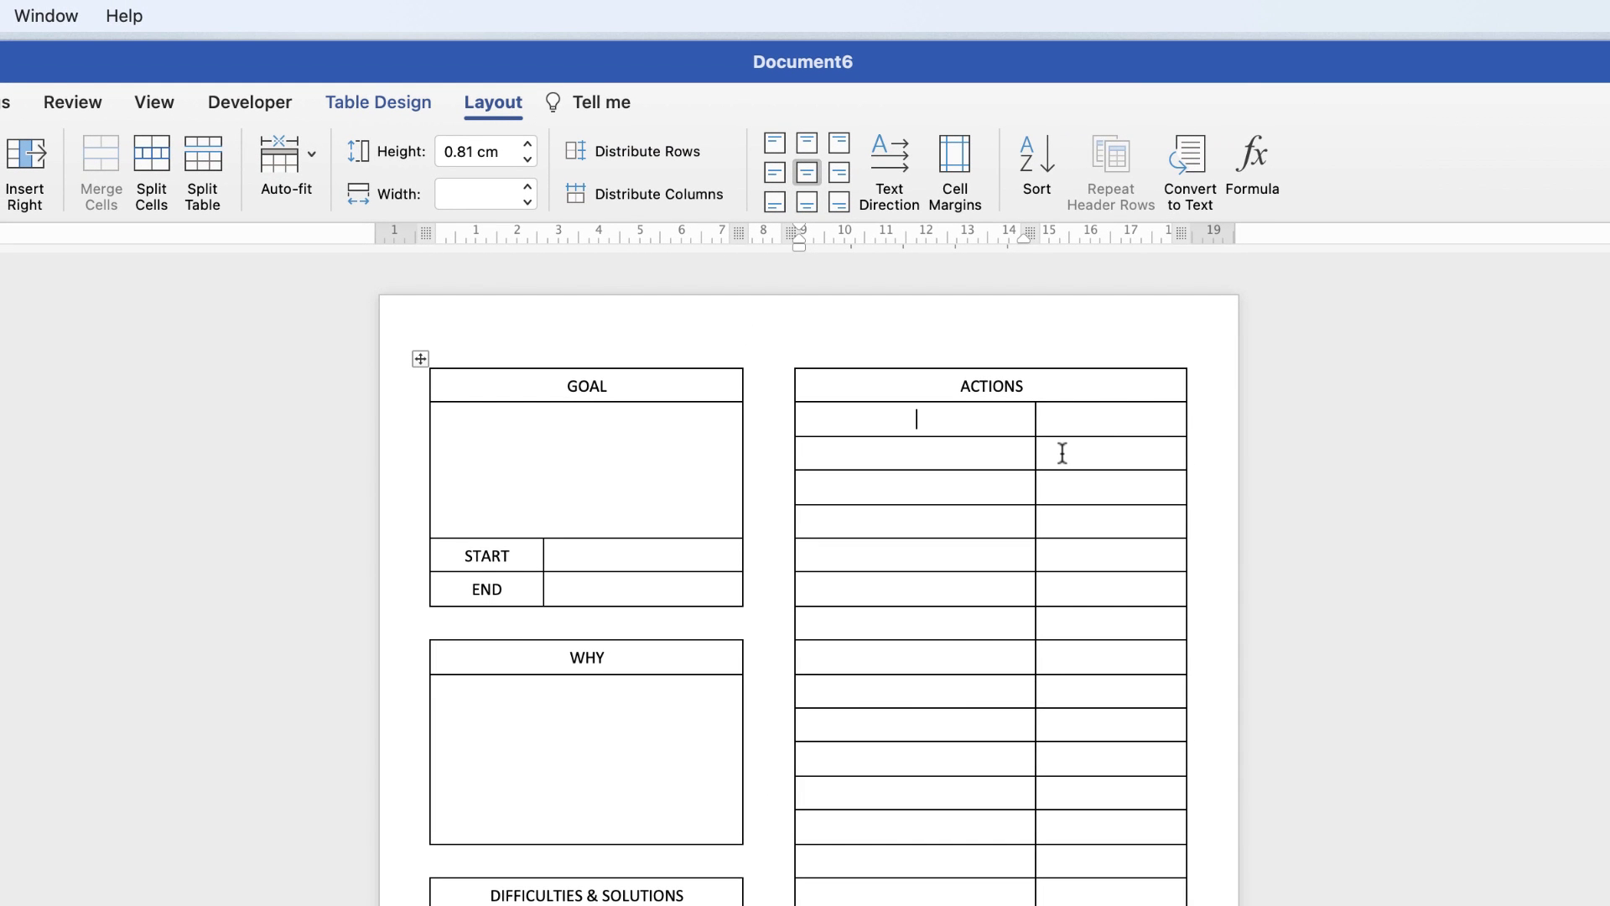
Merge the two cells in each of the sixteen rows below the ACTIONS heading, one row at a time.
left_click_drag(1063, 453, 1035, 417)
left_click(103, 166)
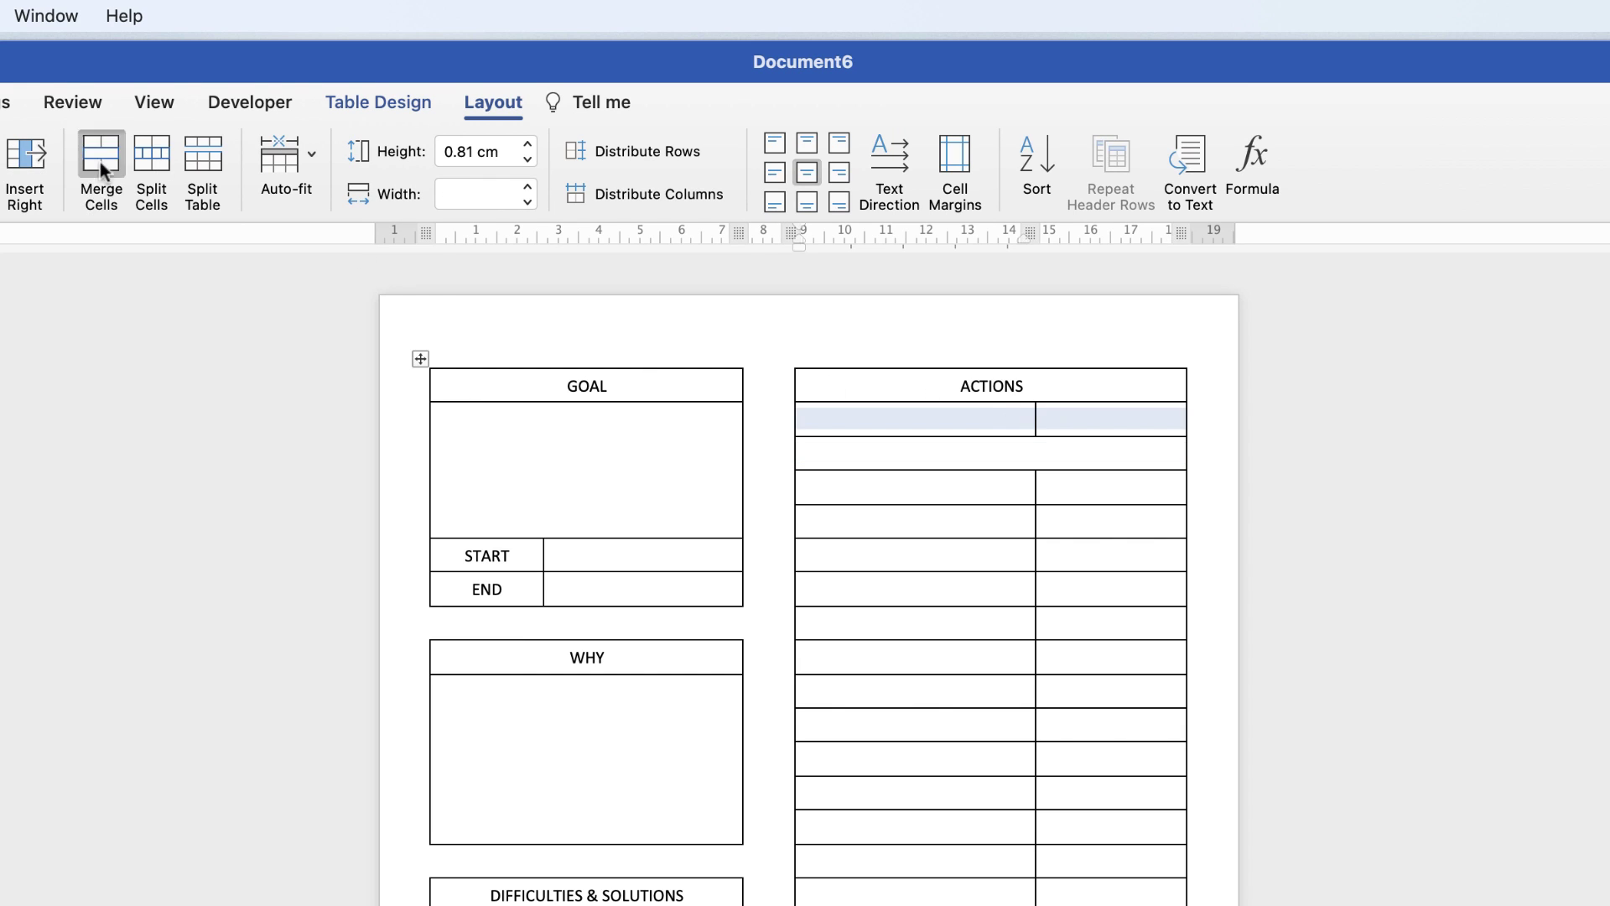
left_click(103, 166)
key("super+y")
key("super+y")
key("super+y")
key("super+y")
key("super+y")
key("super+y")
left_click_drag(1065, 690, 1031, 689)
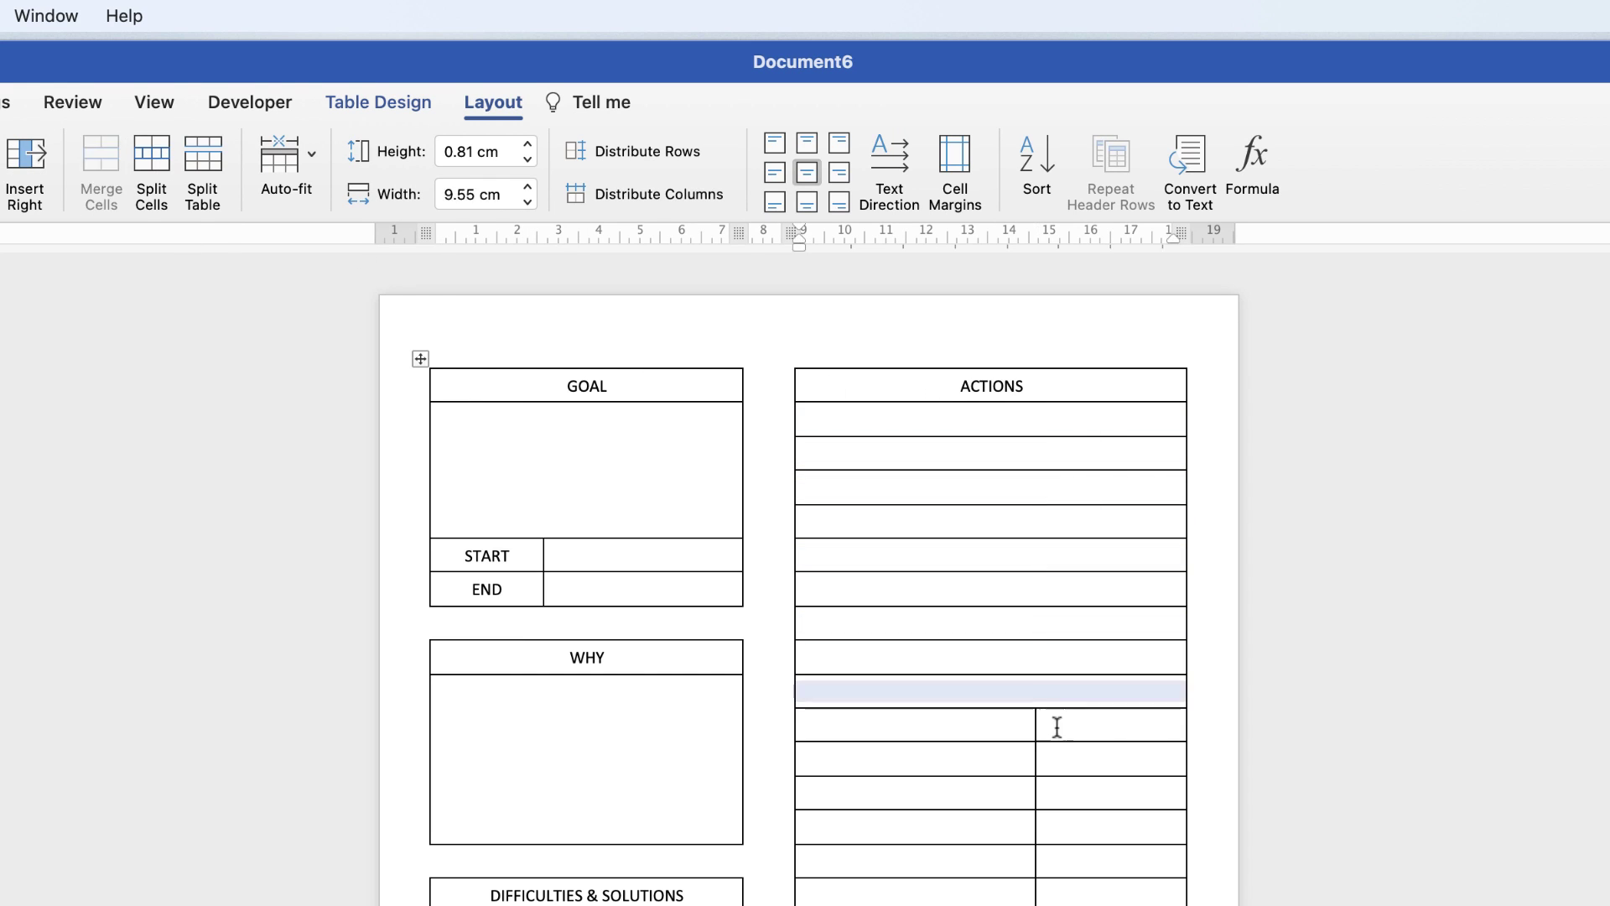
key("super+y")
key("super+y")
key("super+y")
left_click(117, 184)
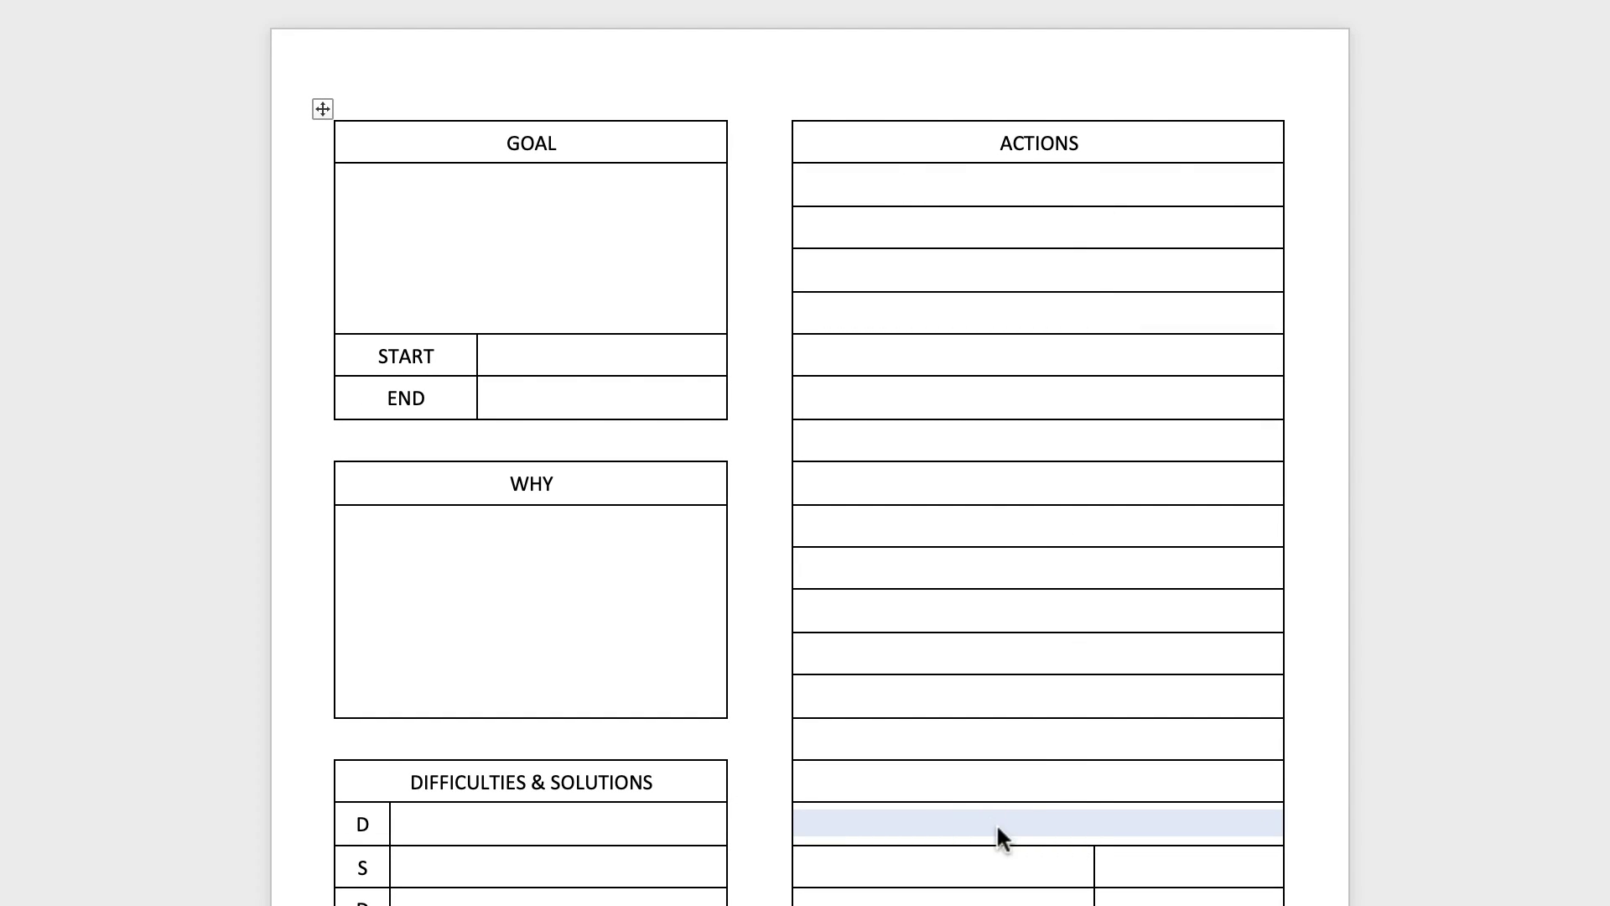
left_click(972, 819)
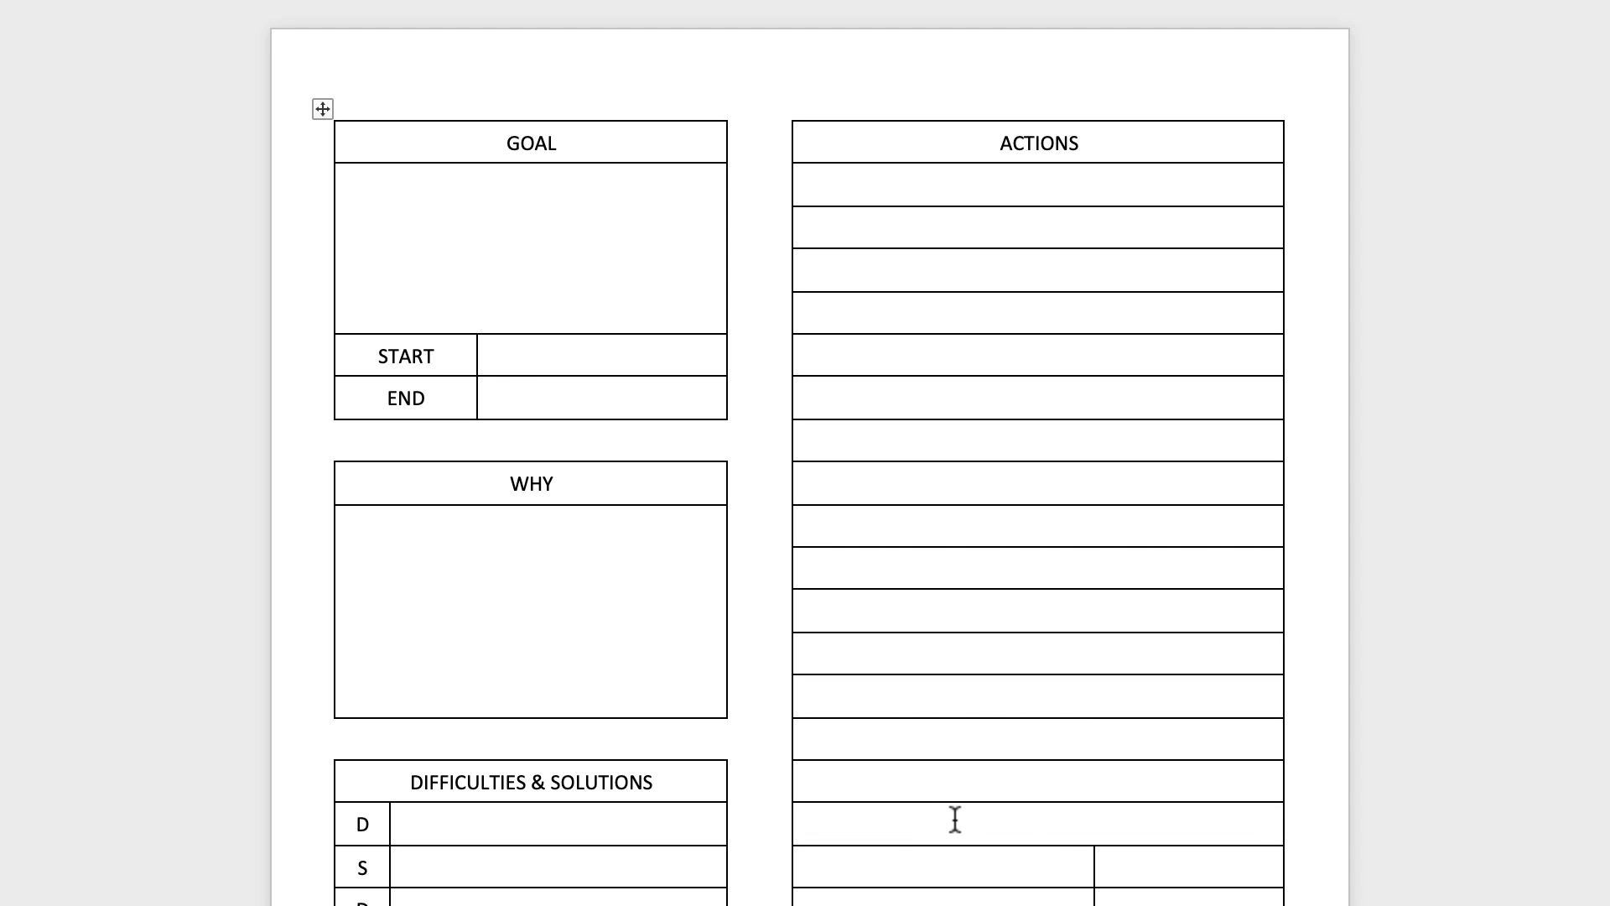
Merge the sixteen rows below the ACTIONS heading in vertical pairs to form eight double-height cells.
key("shift+Up")
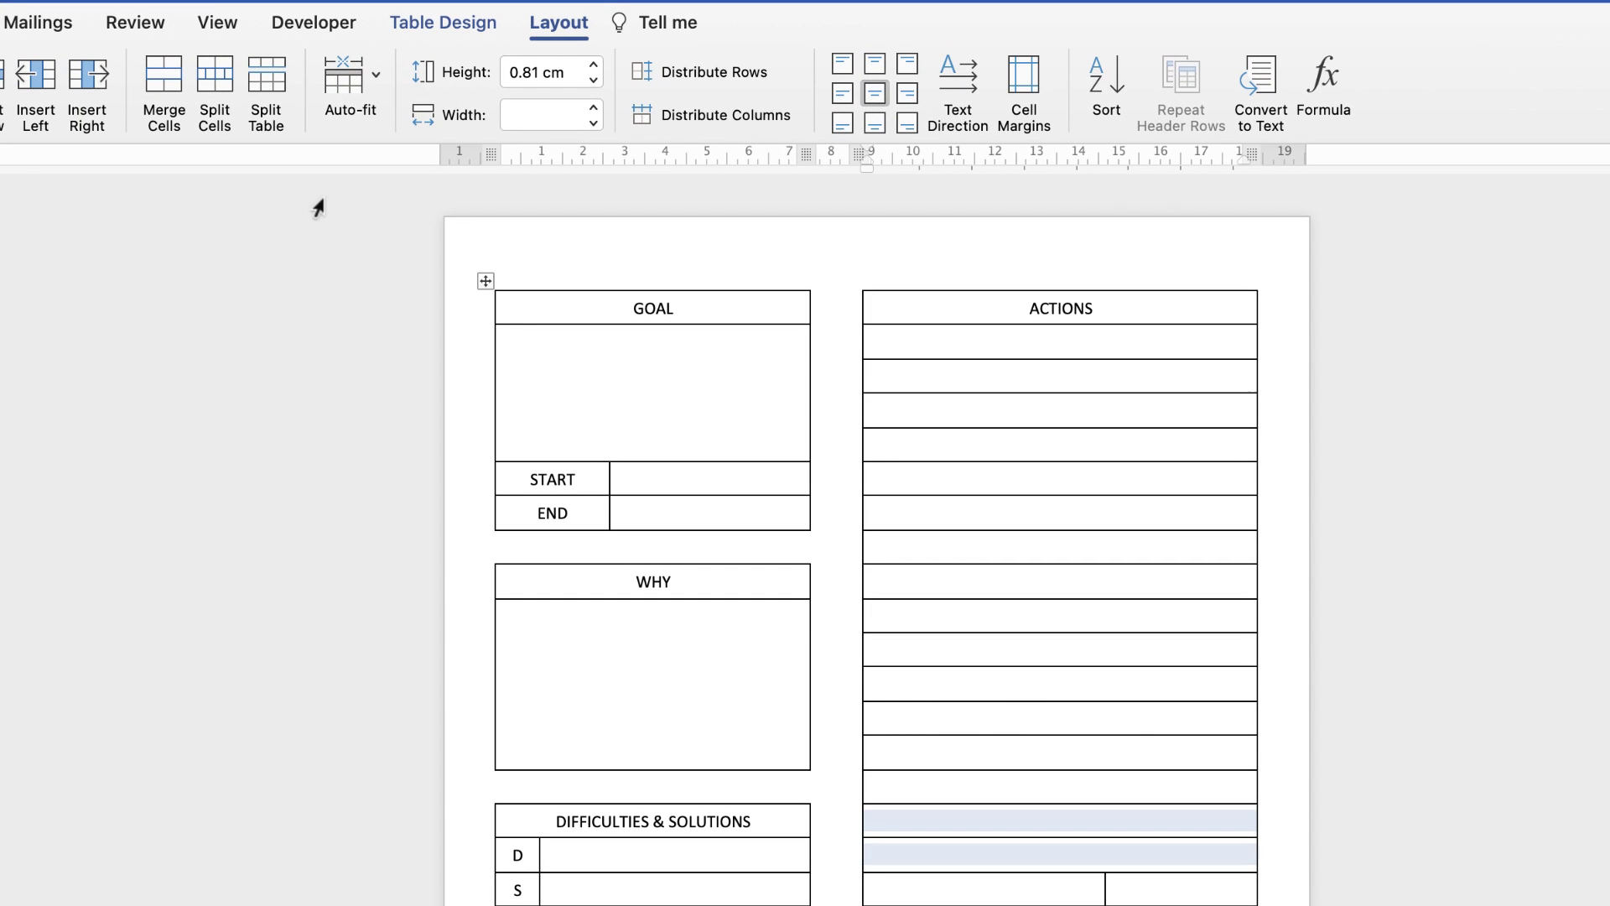
left_click(166, 88)
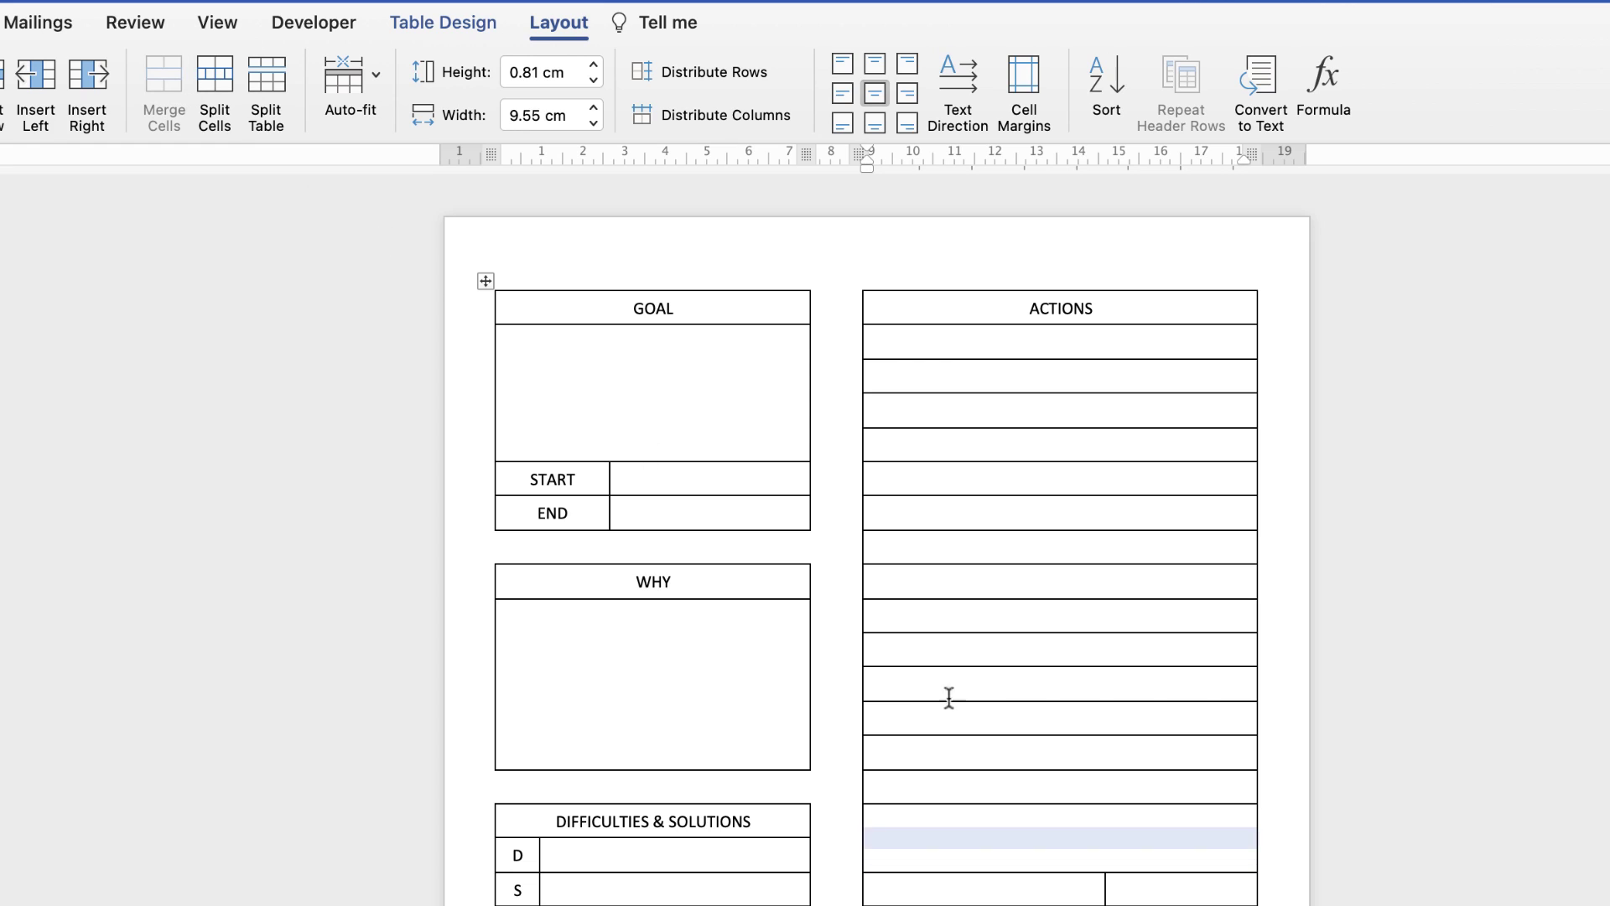
left_click(945, 776)
key("shift+Up")
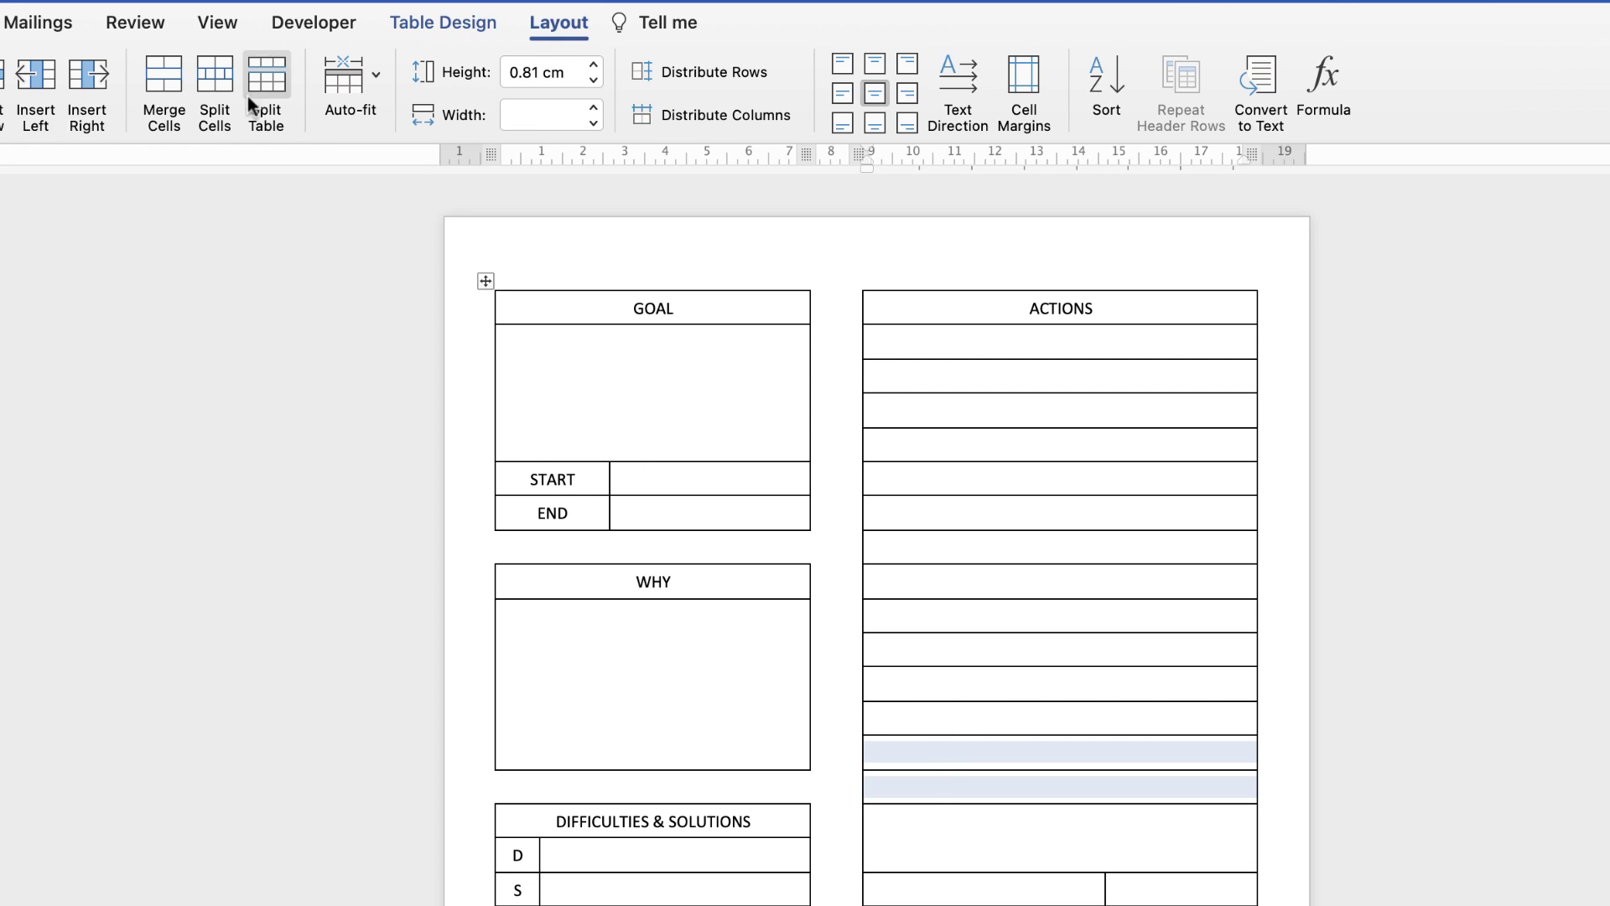
left_click(166, 87)
left_click(954, 717)
key("shift+Up")
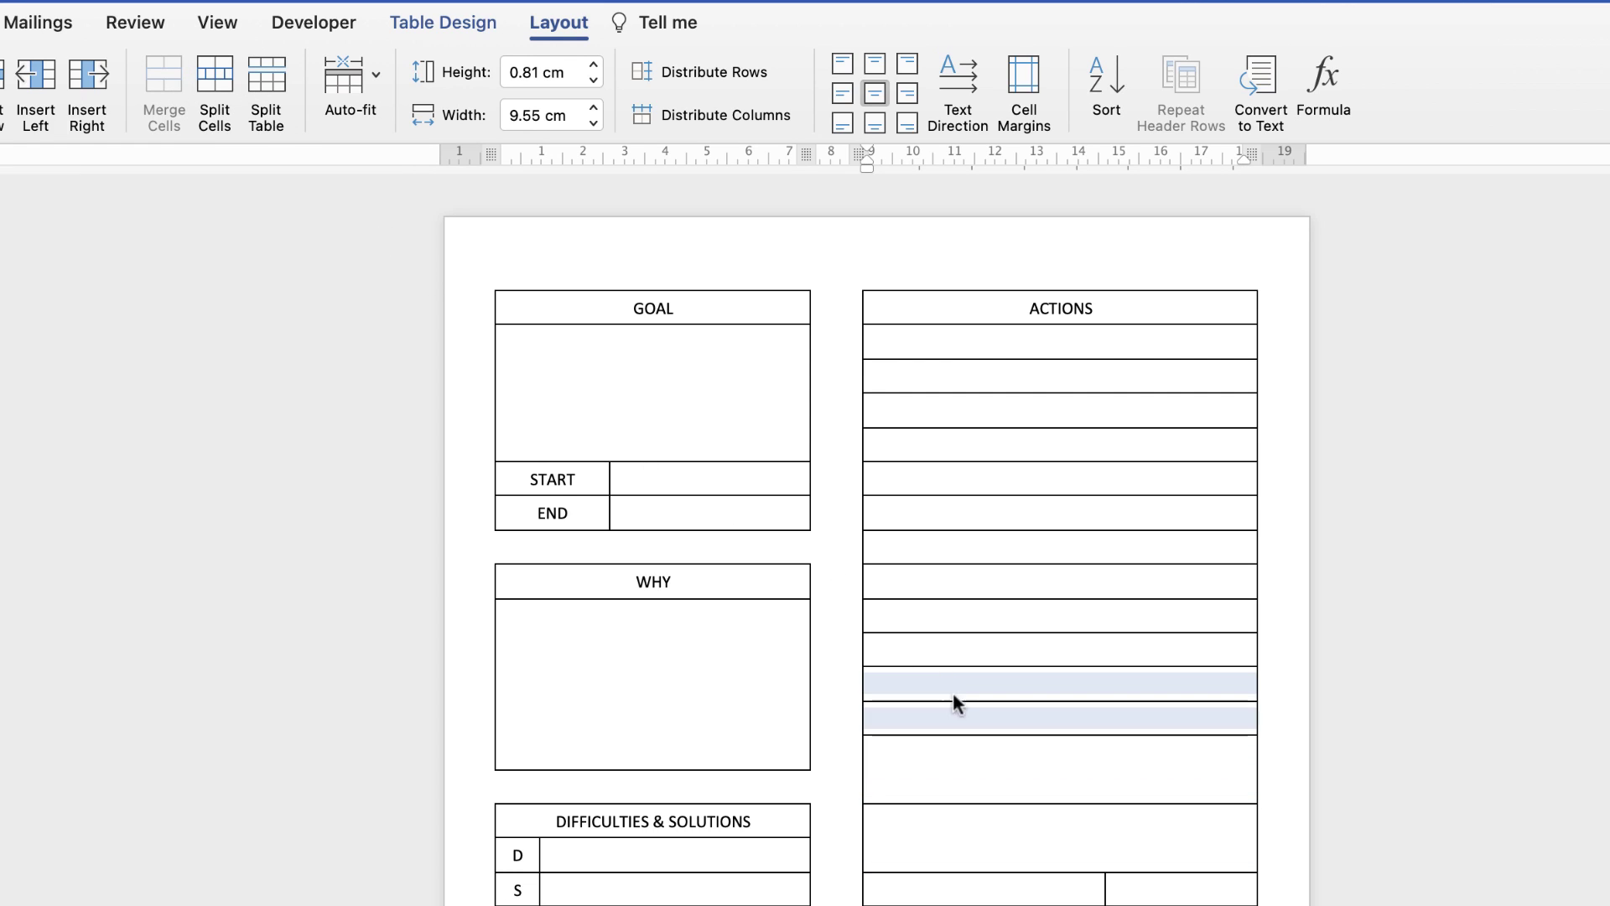
left_click(165, 87)
left_click(966, 643)
key("shift+Up")
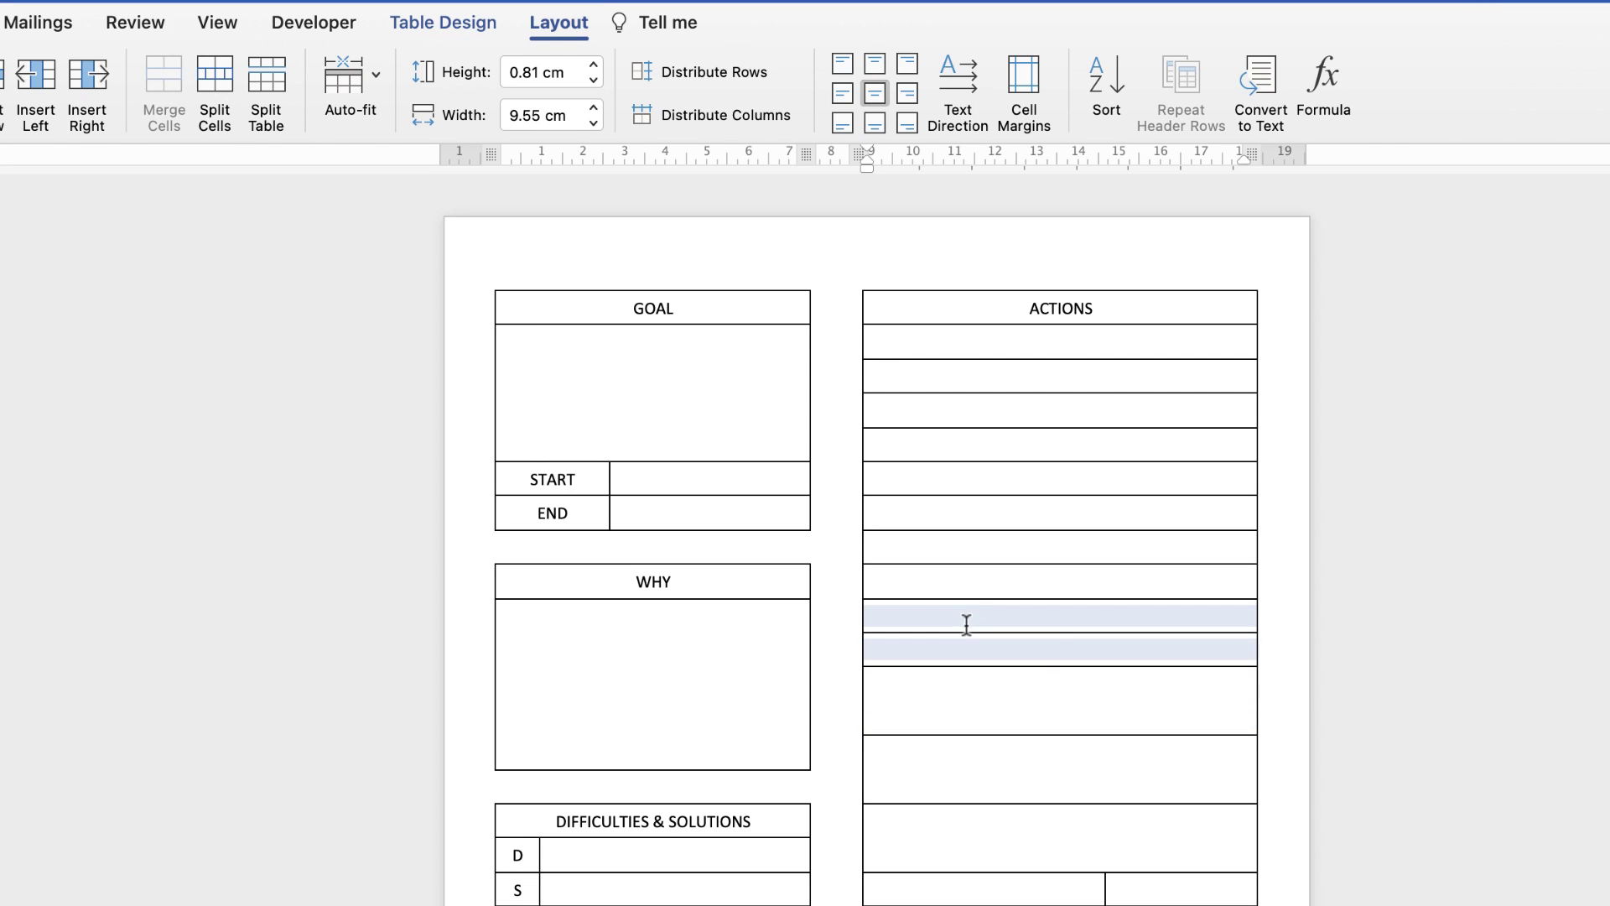
left_click(166, 87)
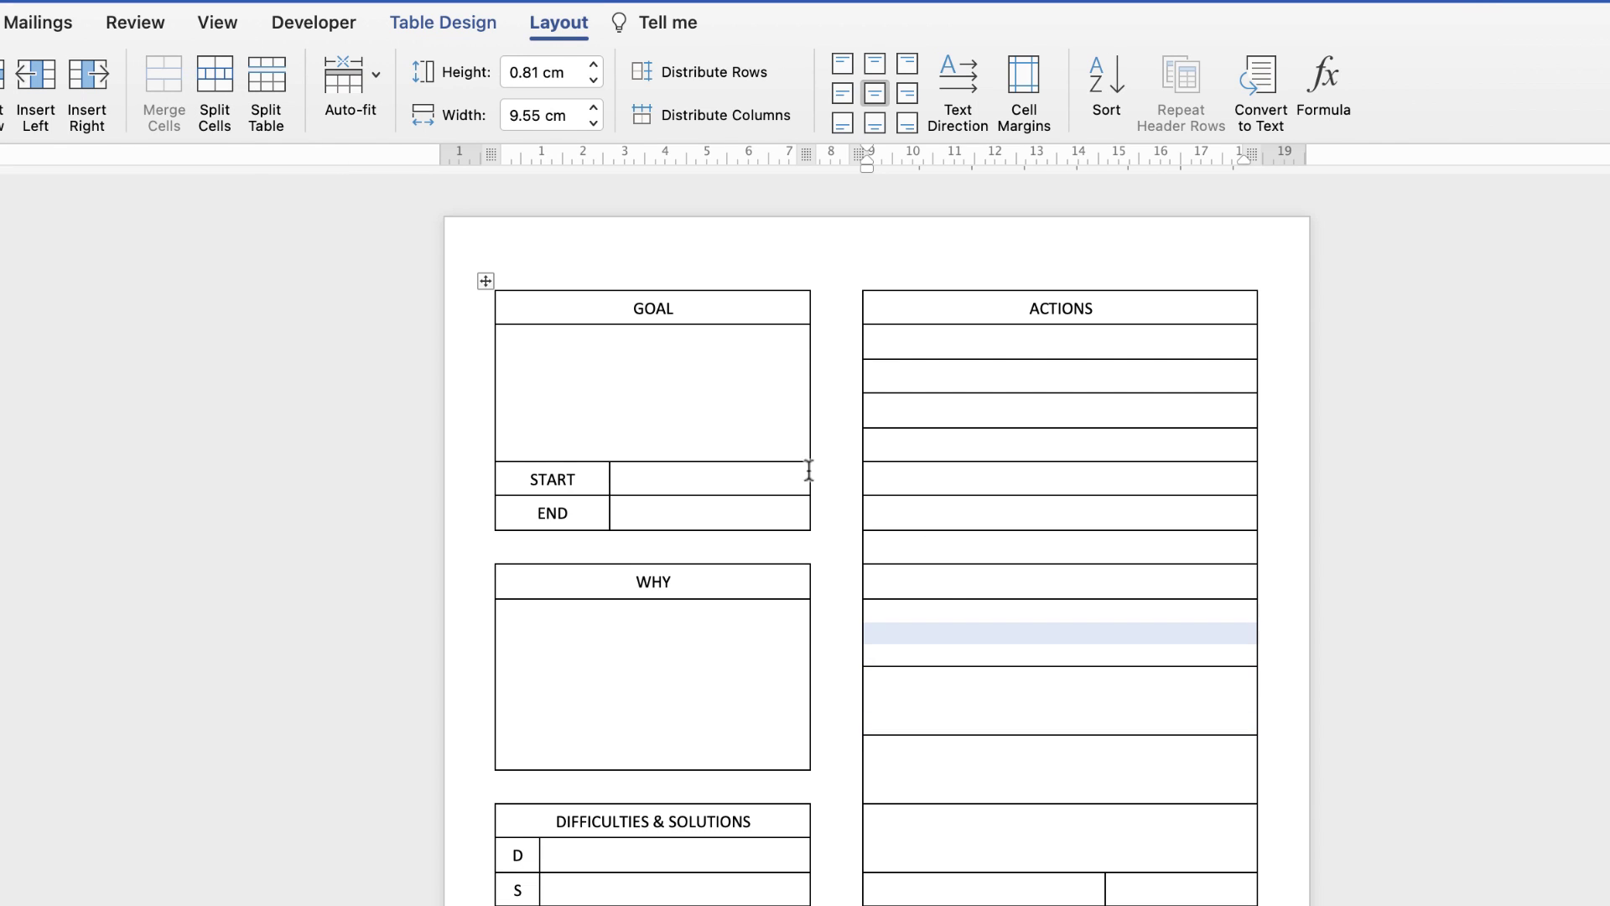
left_click(929, 578)
key("shift+Up")
left_click(168, 90)
key("Up")
key("shift+Up")
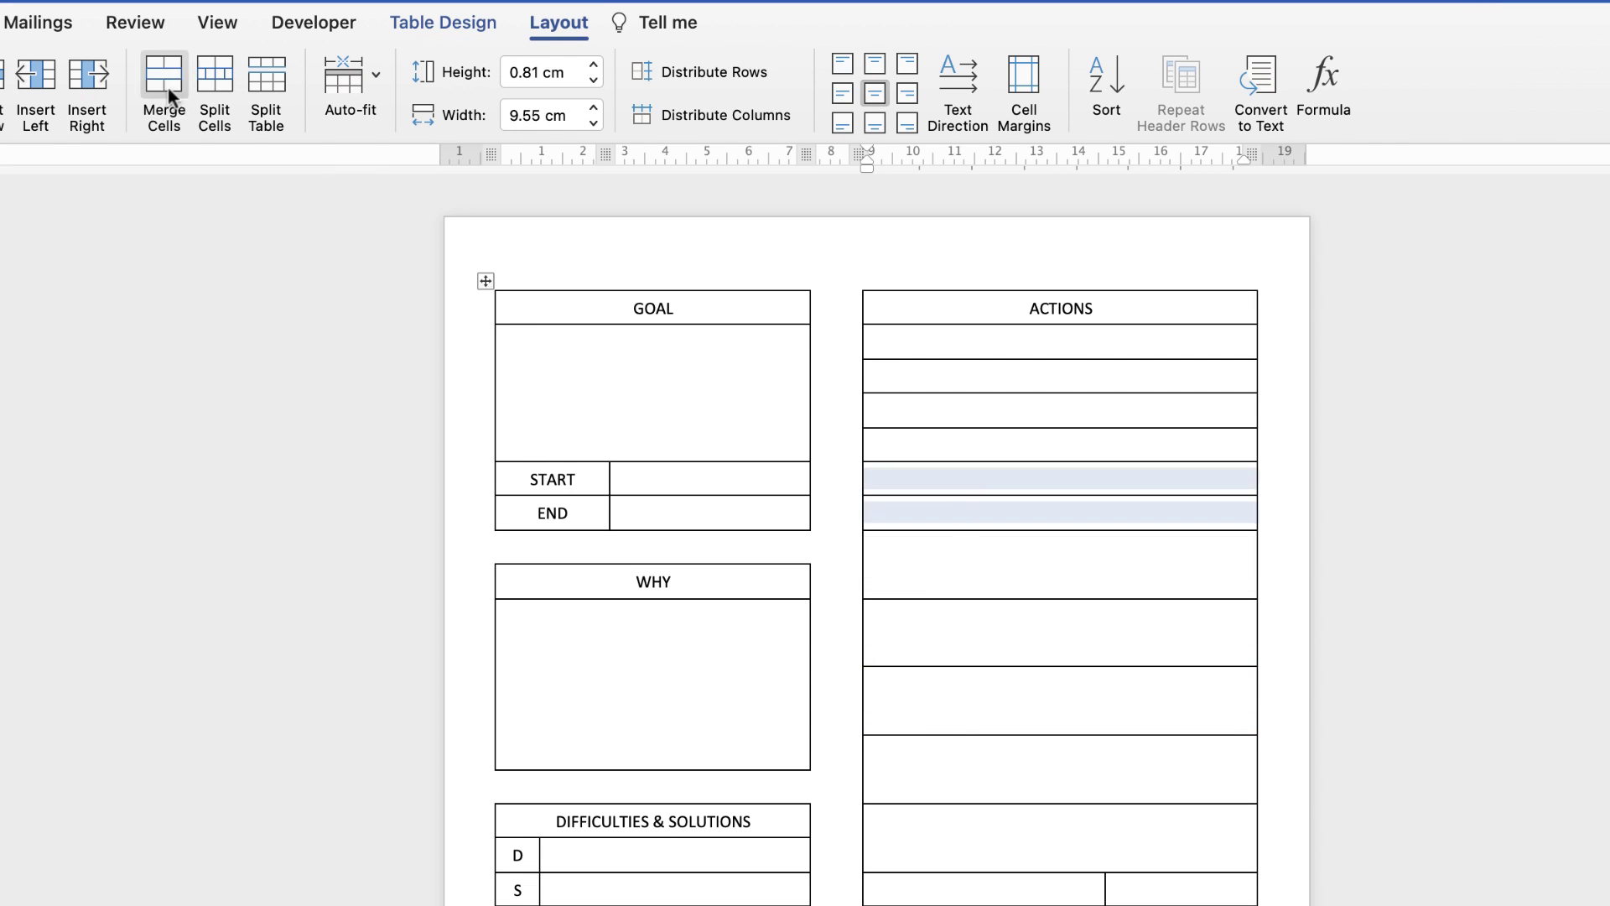
left_click(168, 90)
key("Up")
key("shift+Up")
left_click(168, 91)
key("Up")
key("shift+Up")
left_click(168, 91)
Split each of the eight double-height ACTIONS cells into two columns without merging them first, and narrow the first column to fit a single digit.
left_click_drag(1035, 831, 985, 384)
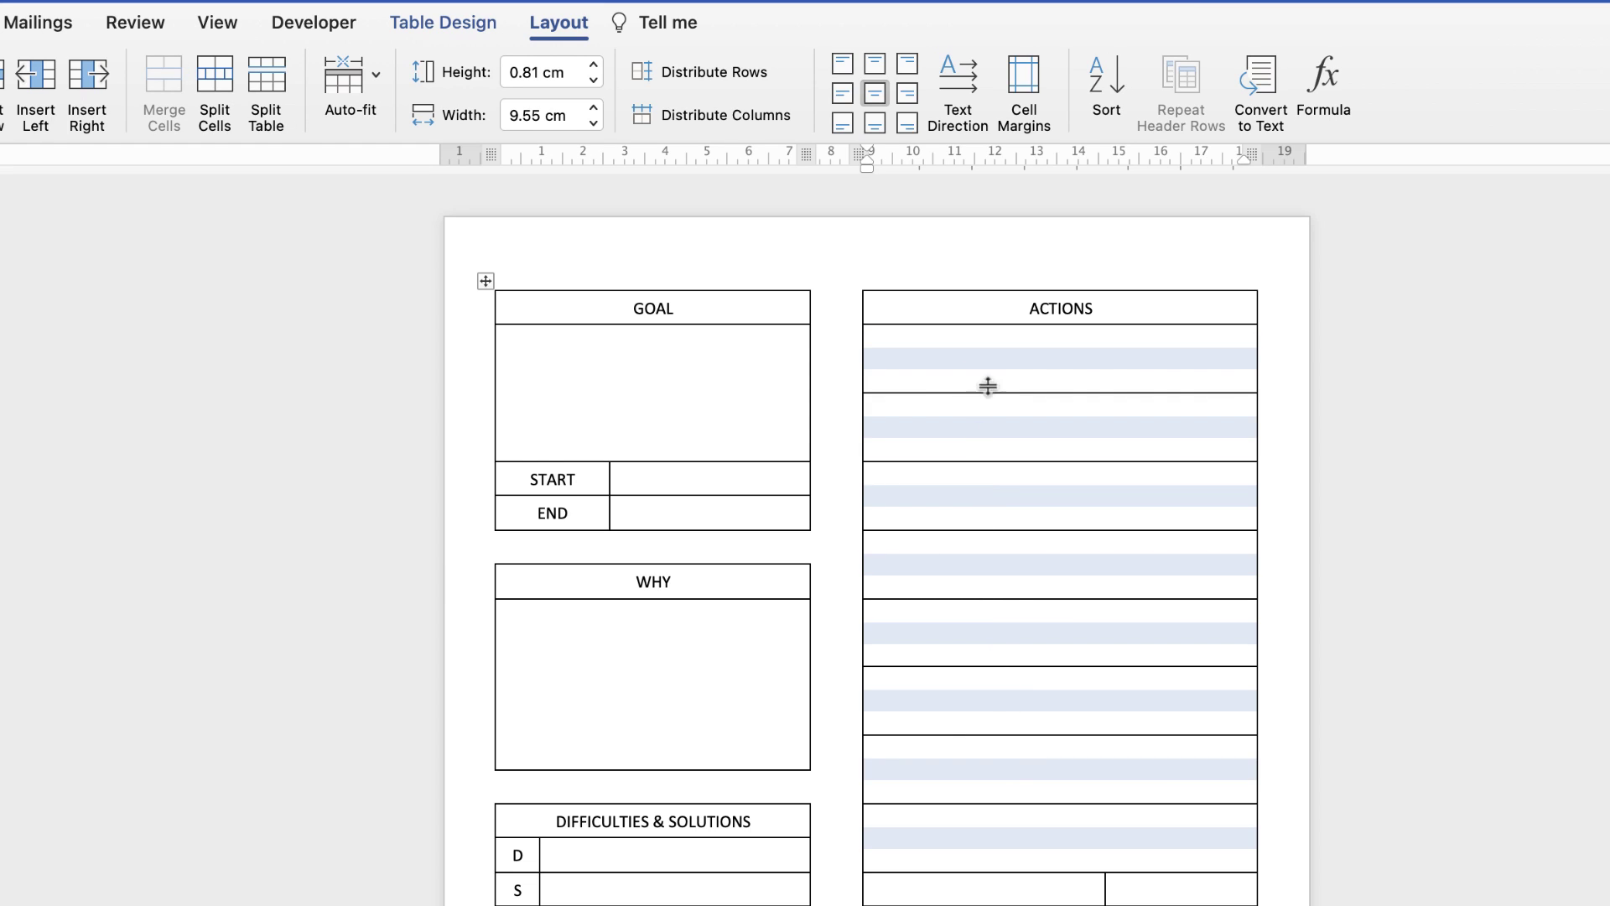
left_click(217, 94)
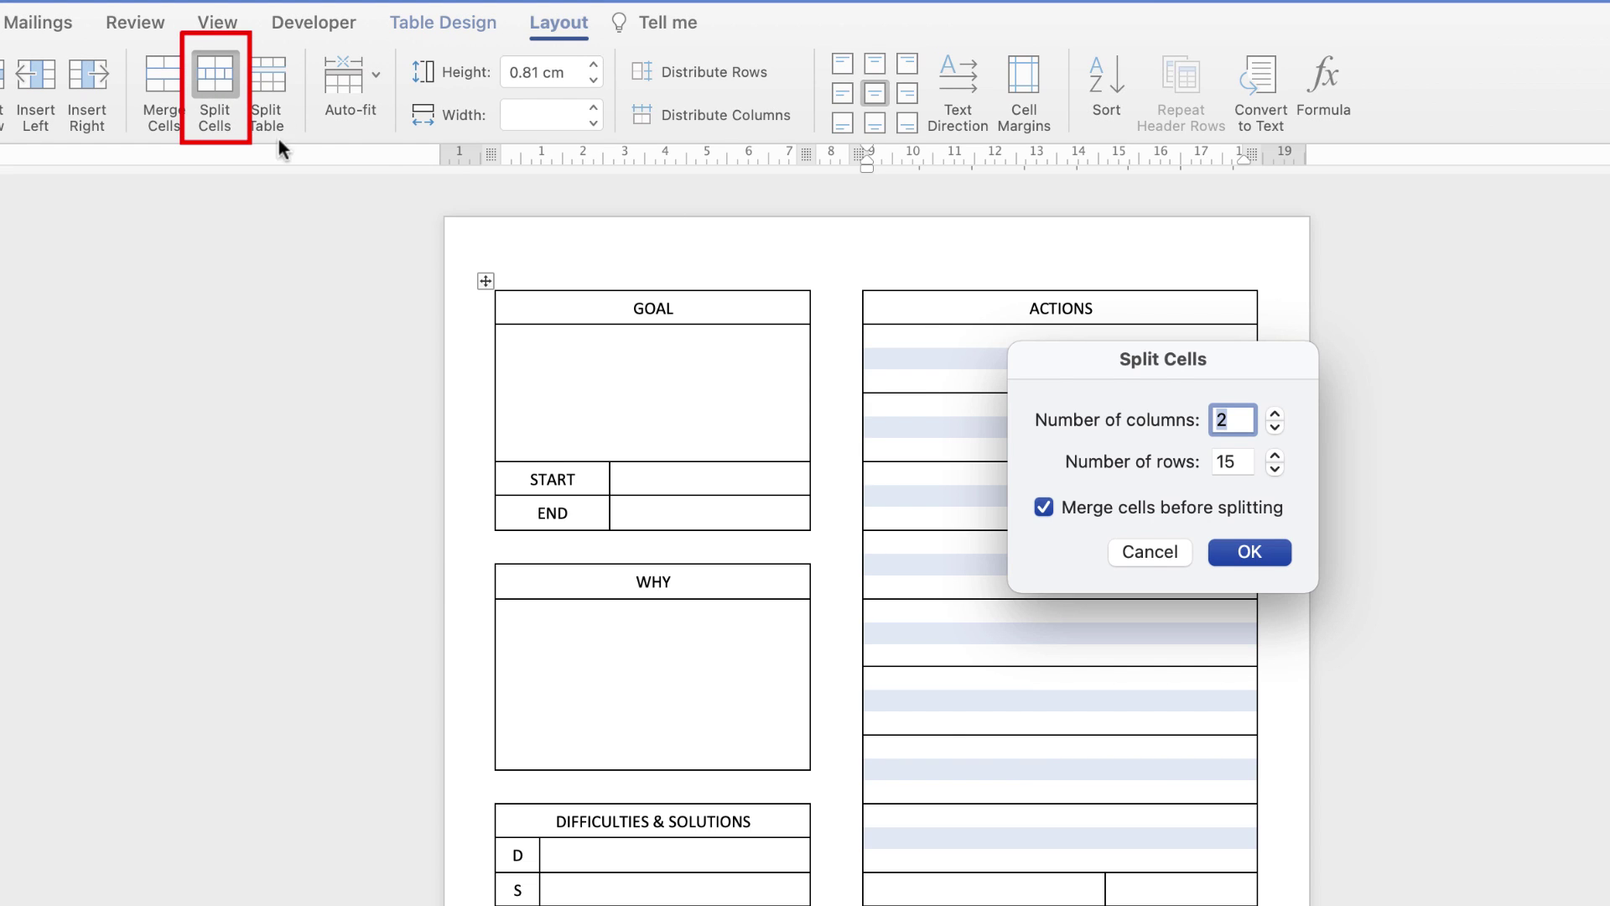
left_click(1046, 508)
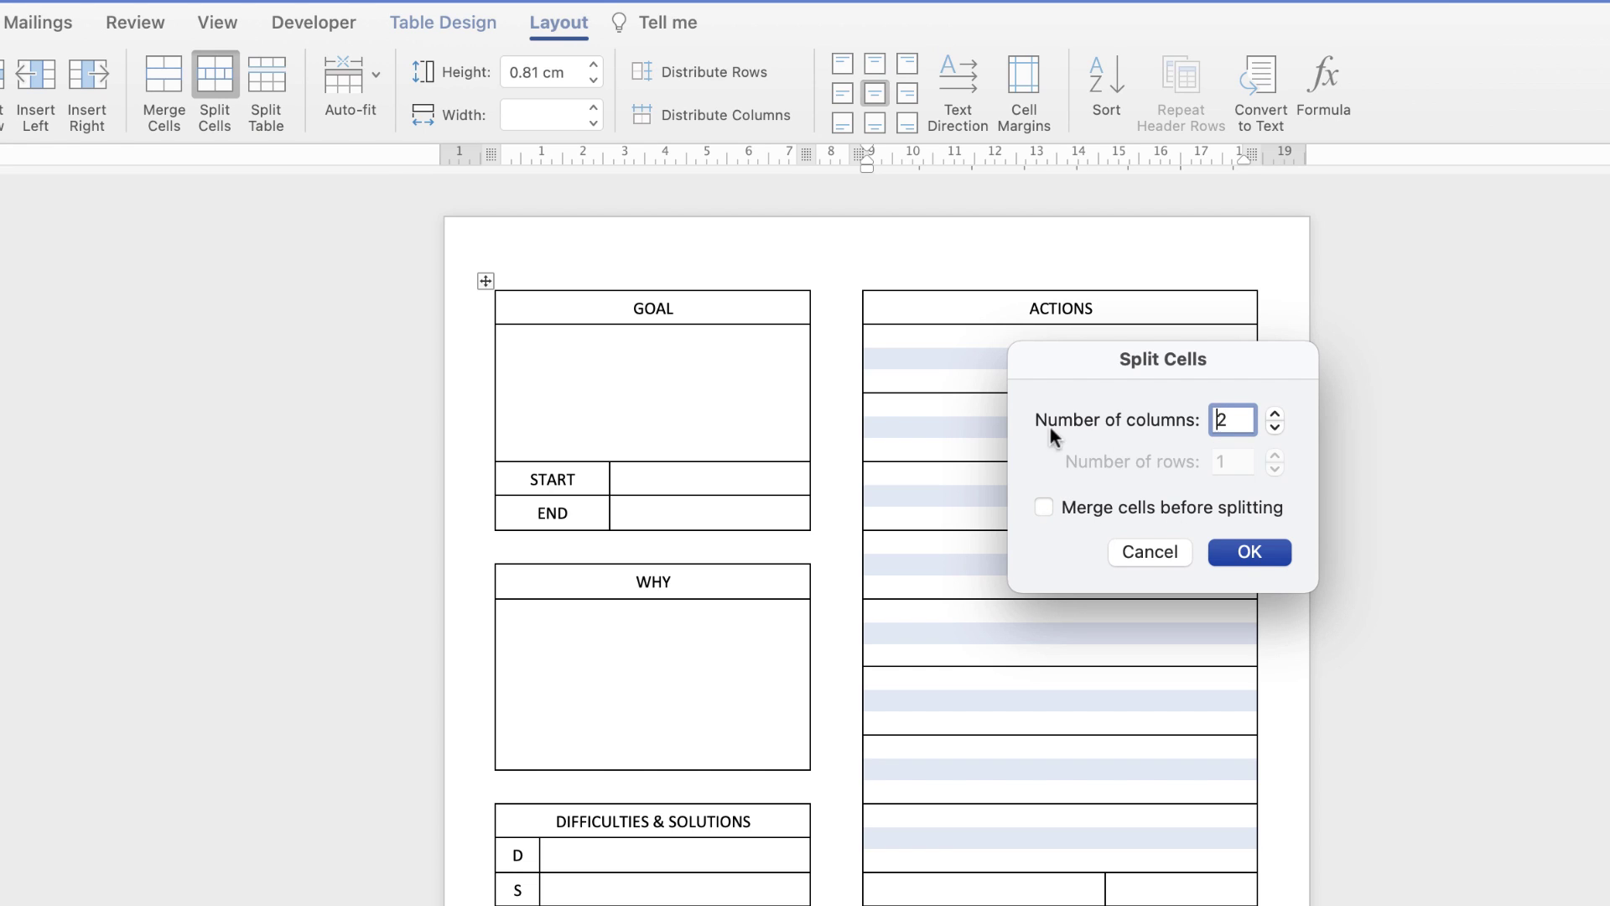
left_click(1251, 551)
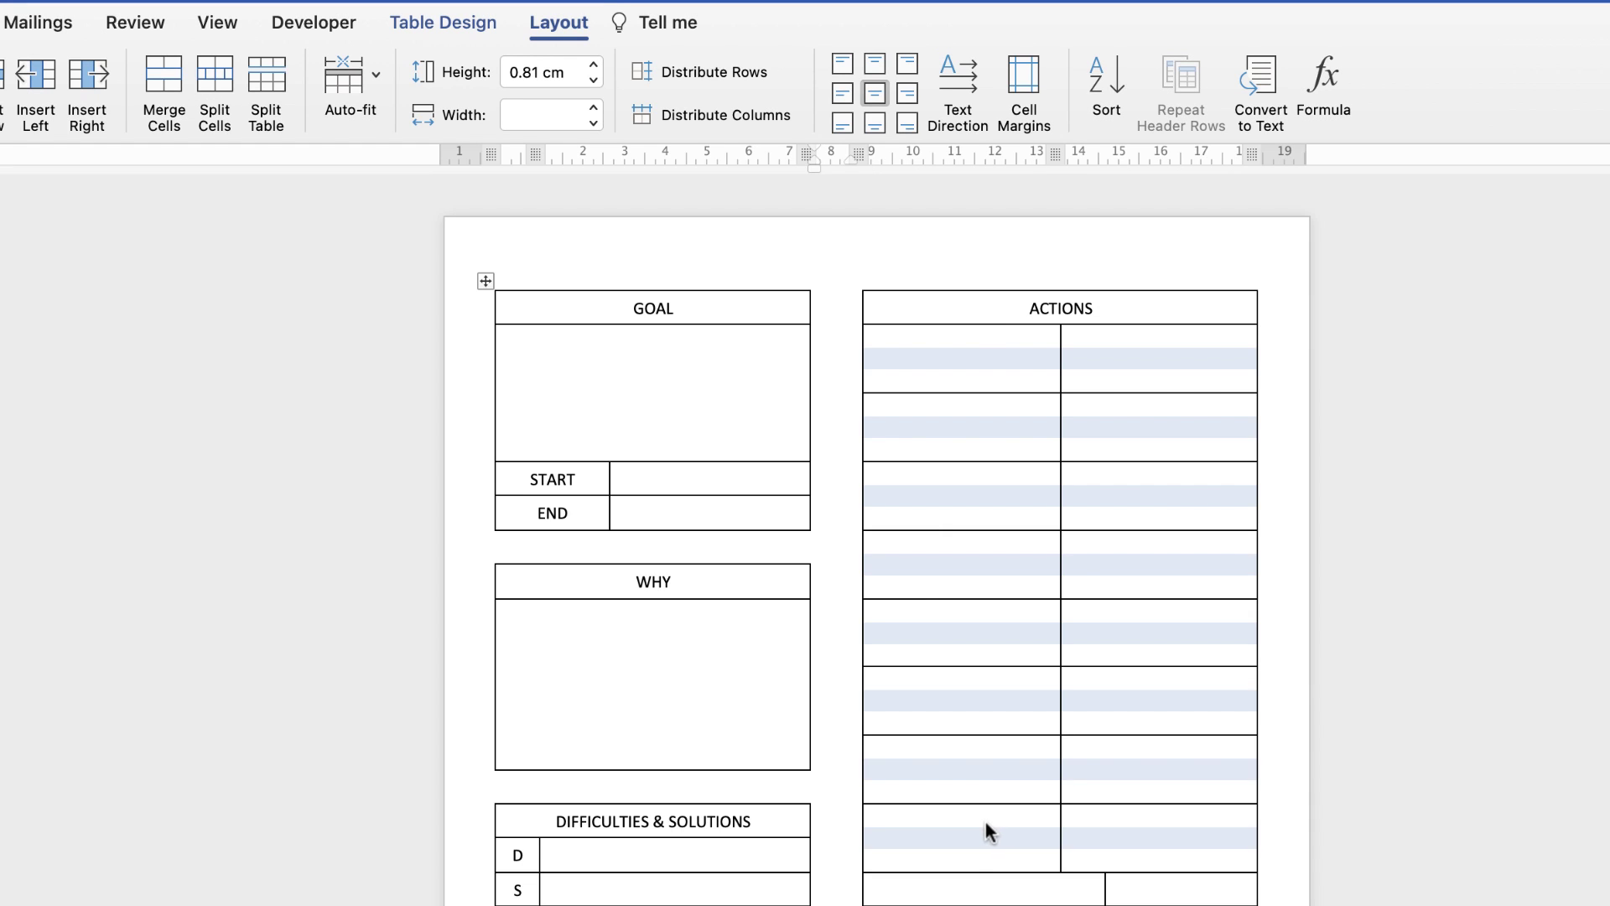
left_click_drag(988, 830, 964, 381)
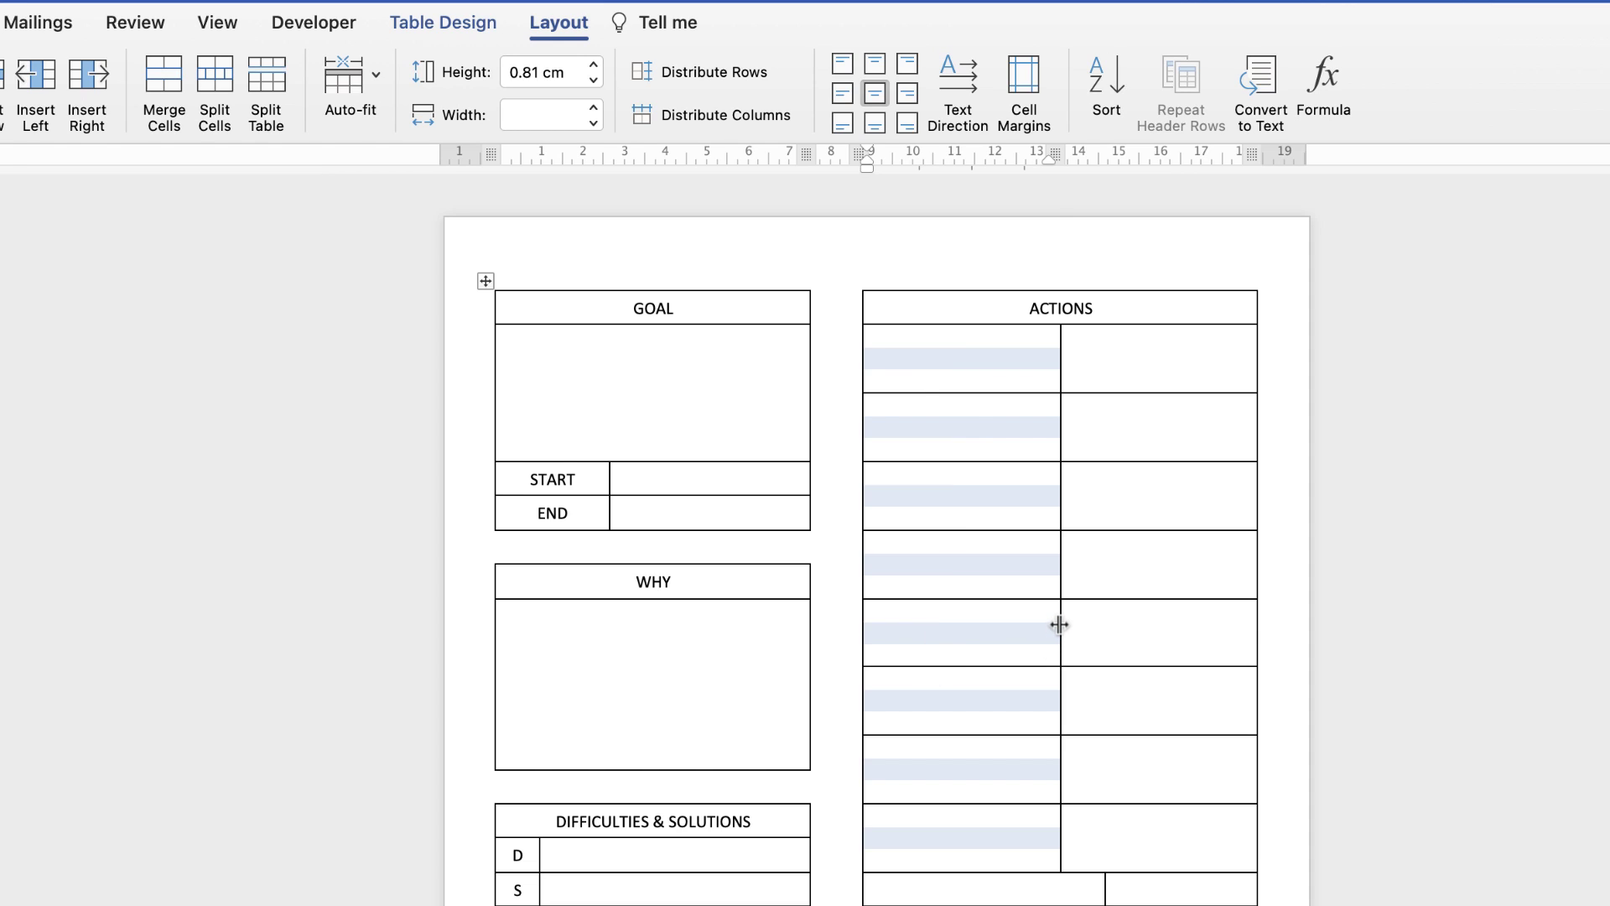
left_click_drag(1060, 625, 913, 639)
Number the eight narrow cells below the ACTIONS heading from 1 to 8.
left_click(893, 369)
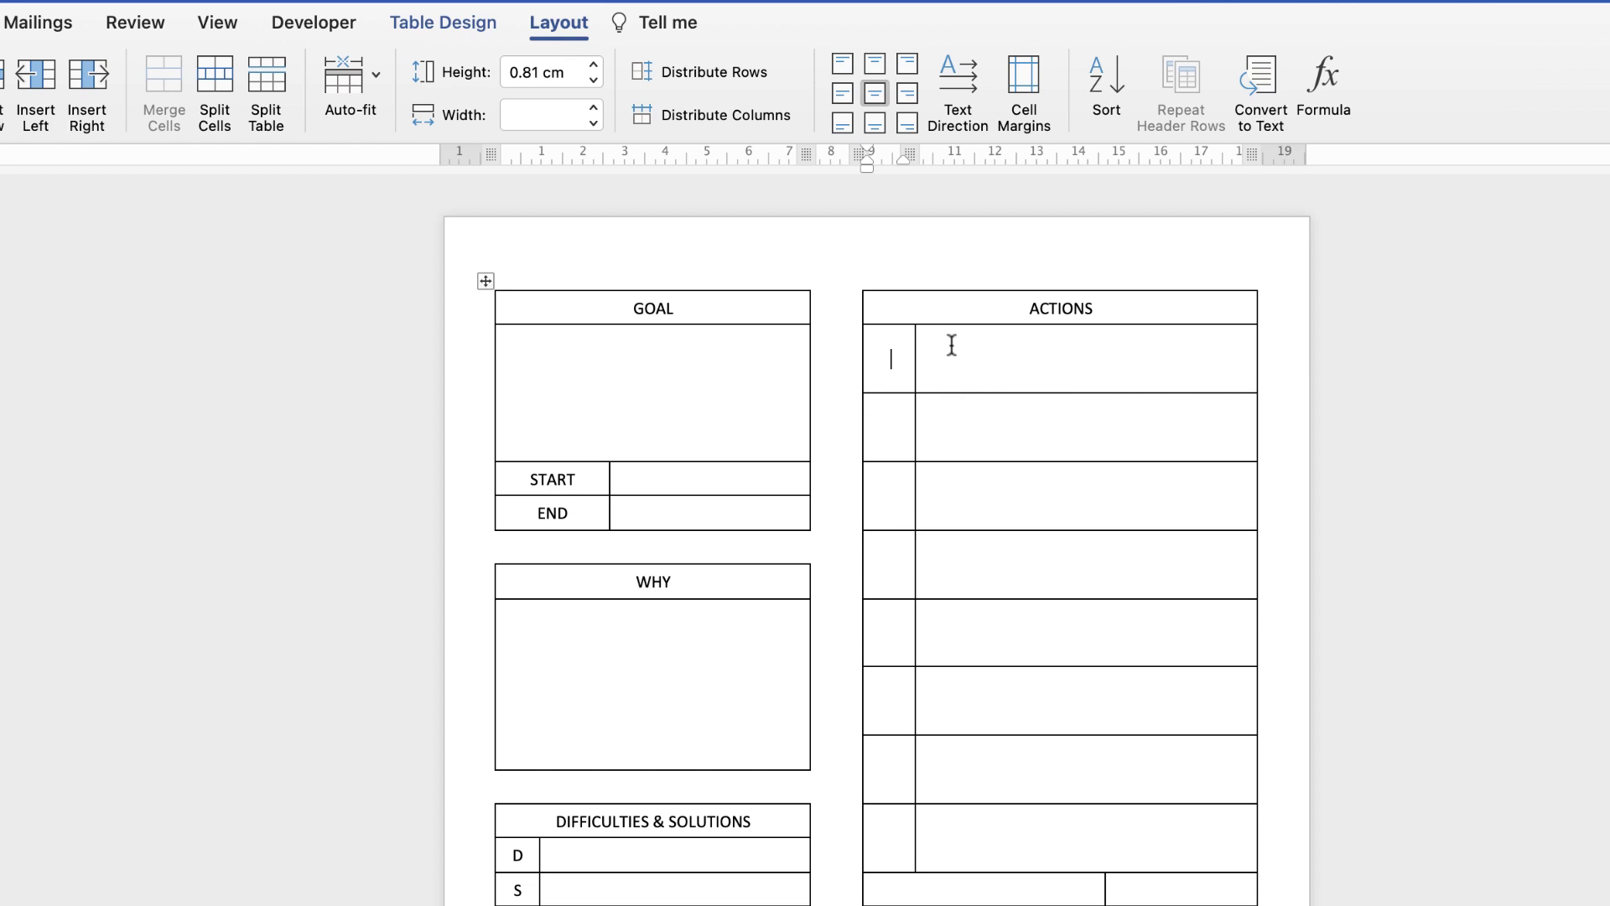
type("1")
type("3")
left_click(891, 564)
type("5")
left_click(985, 889)
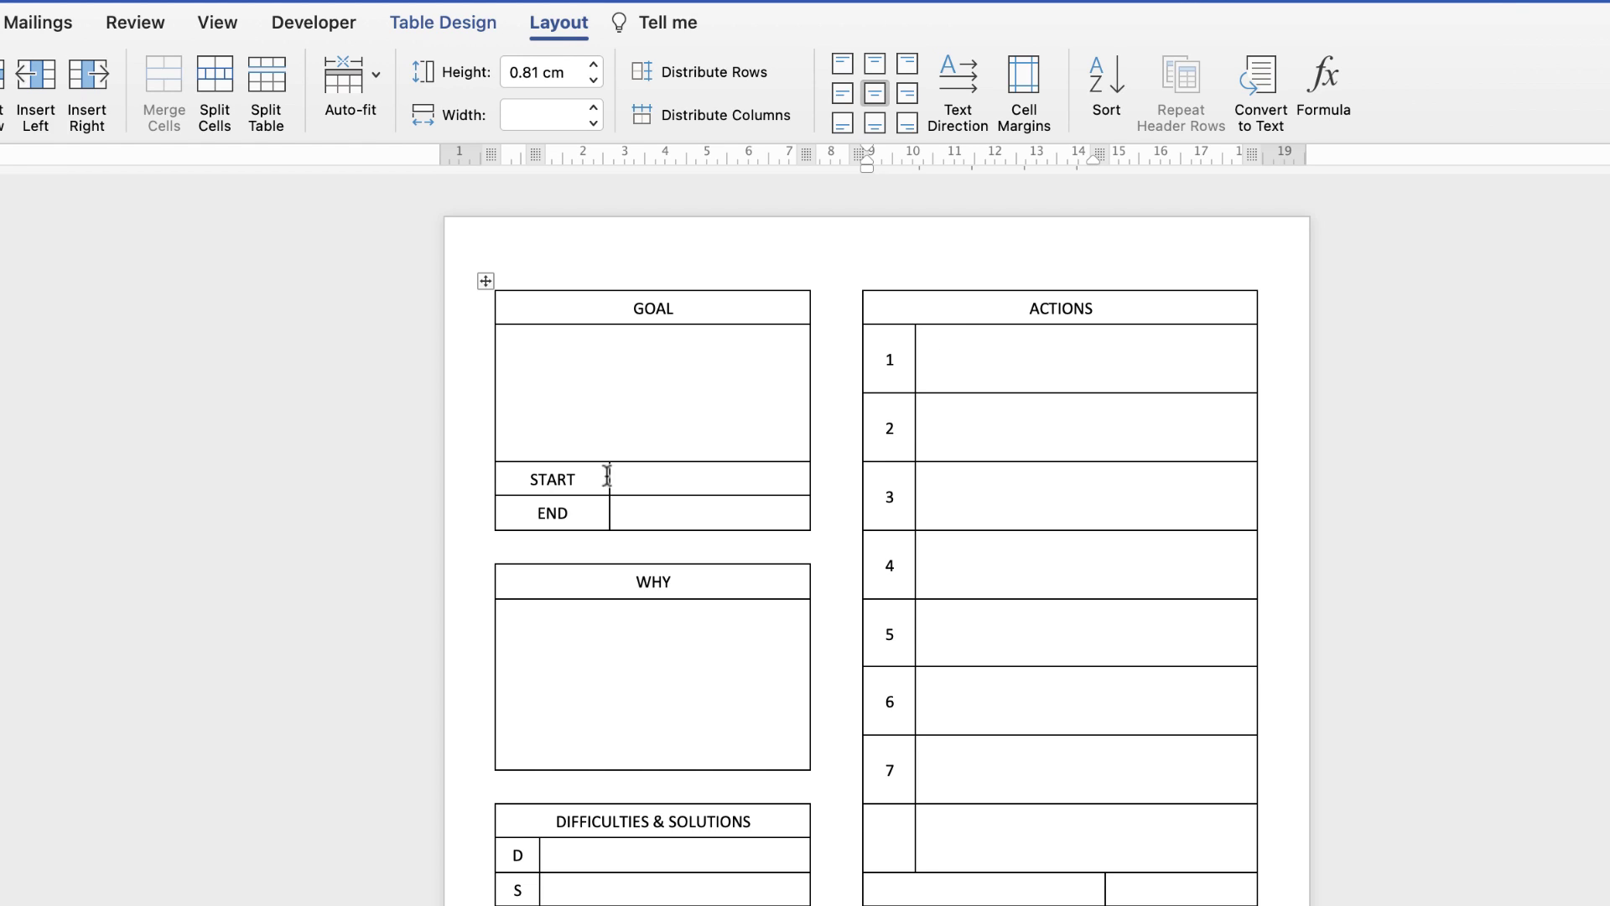
left_click(894, 838)
type("8")
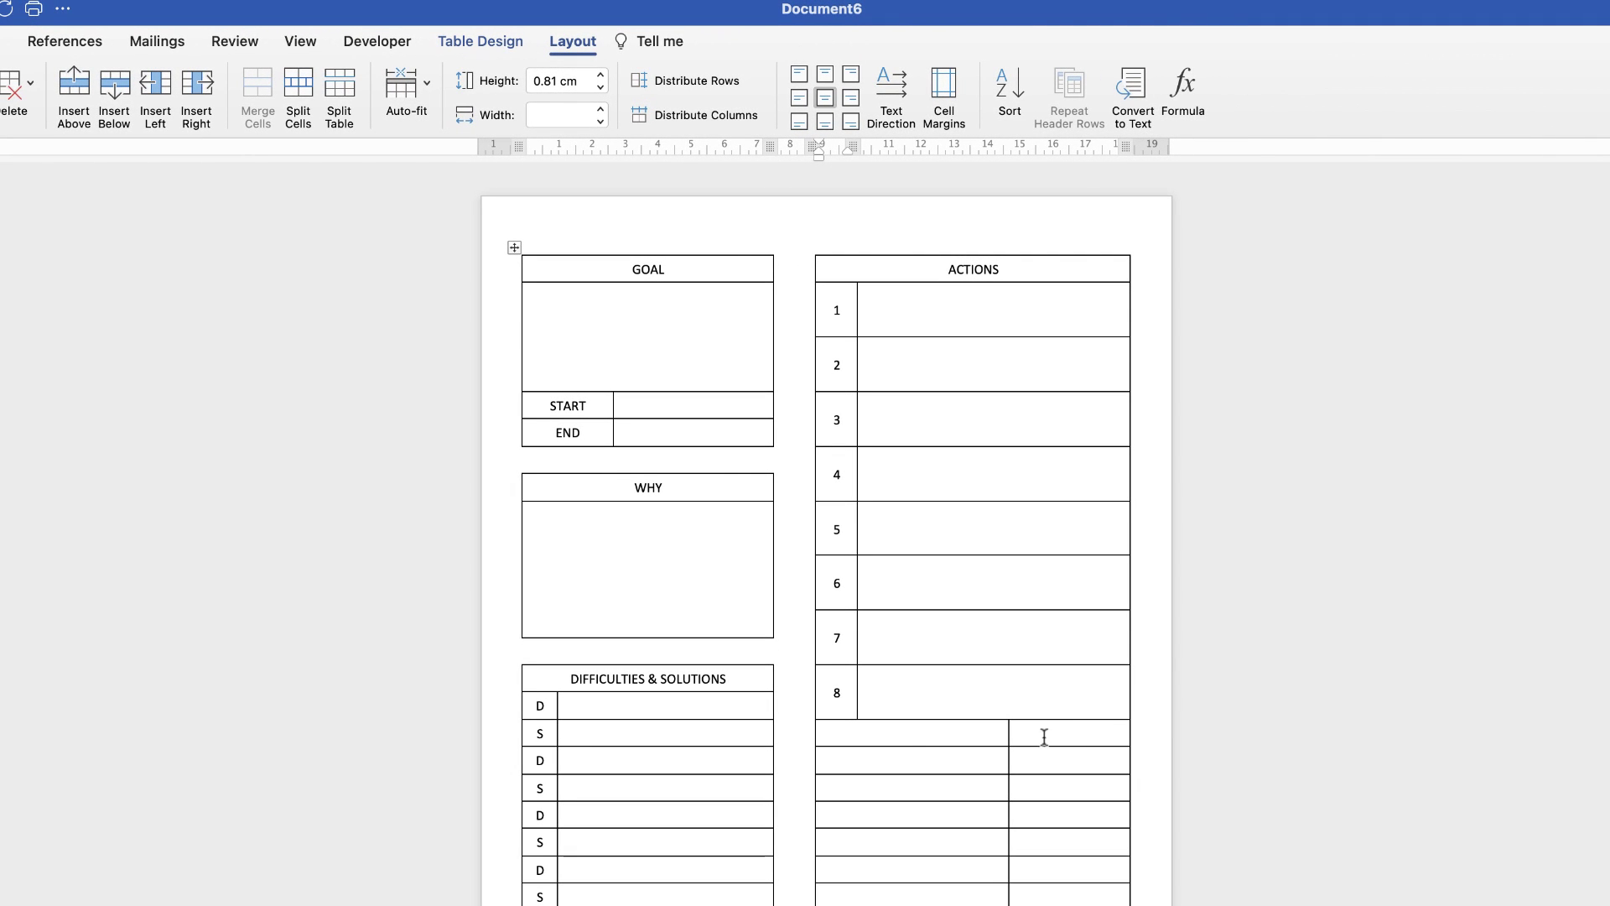
Remove all borders from the two cells in the row directly below action 8.
left_click_drag(1043, 731, 990, 740)
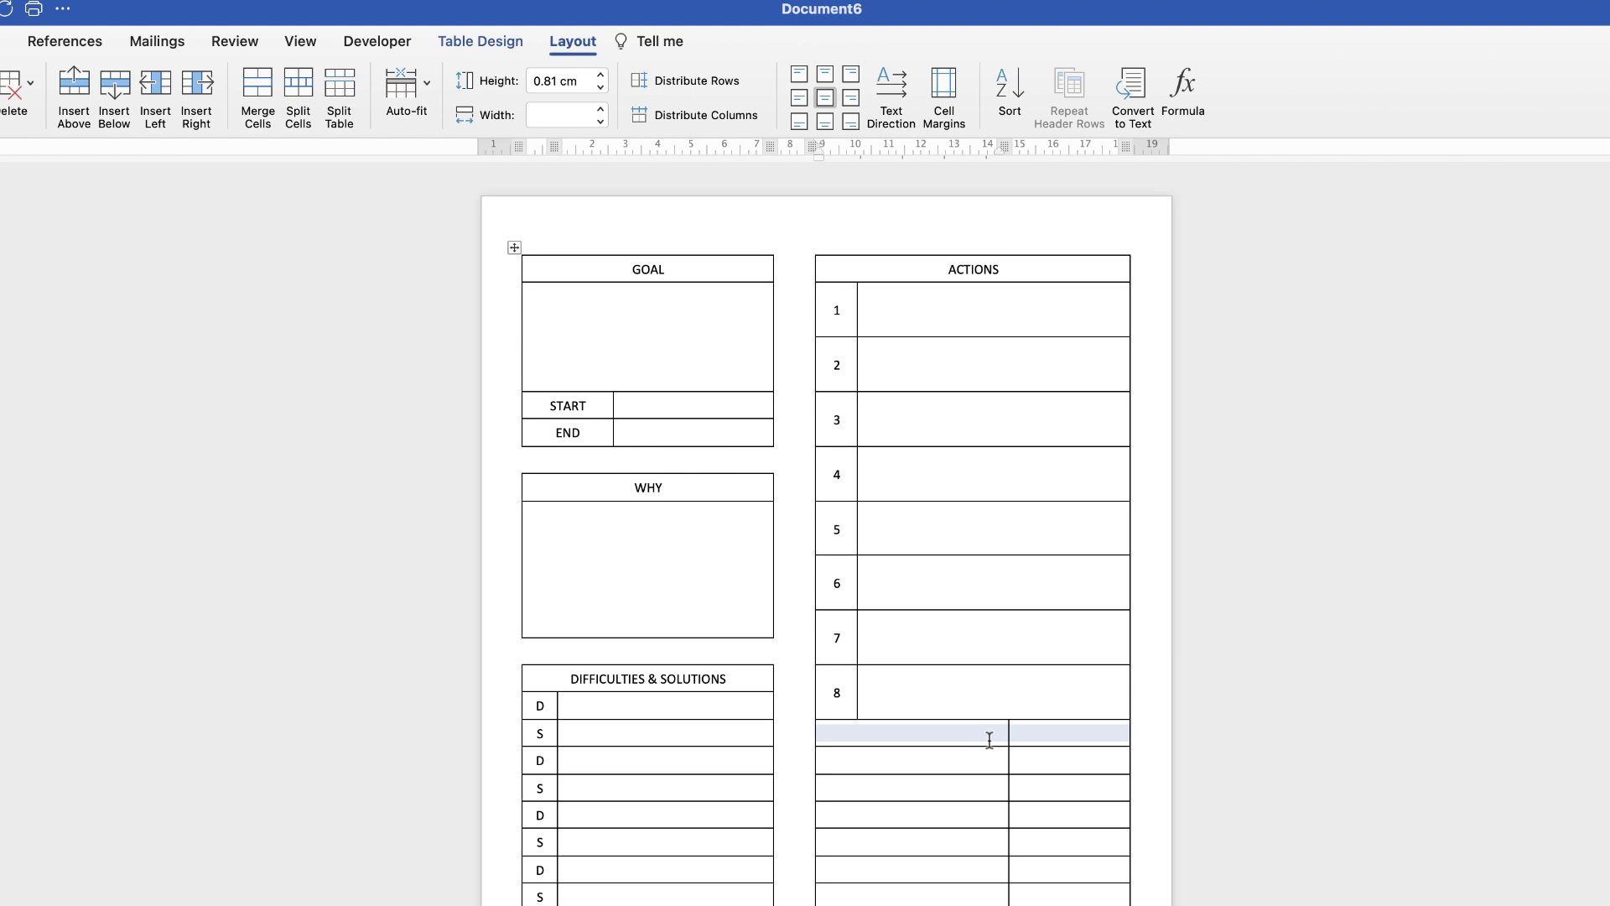
left_click(494, 42)
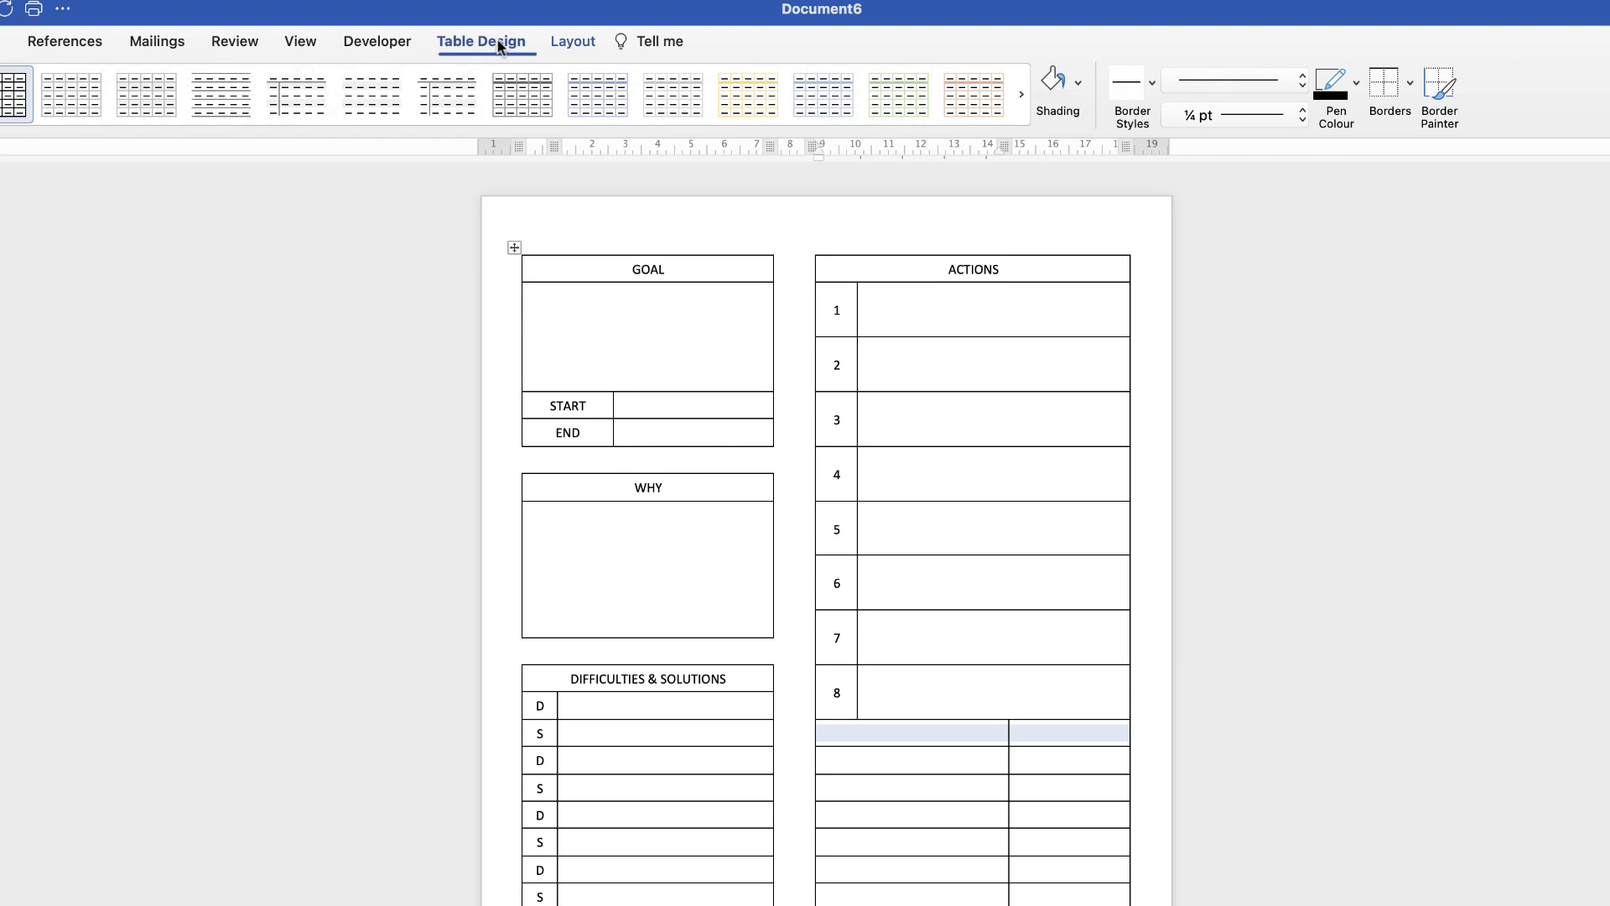
left_click(1410, 87)
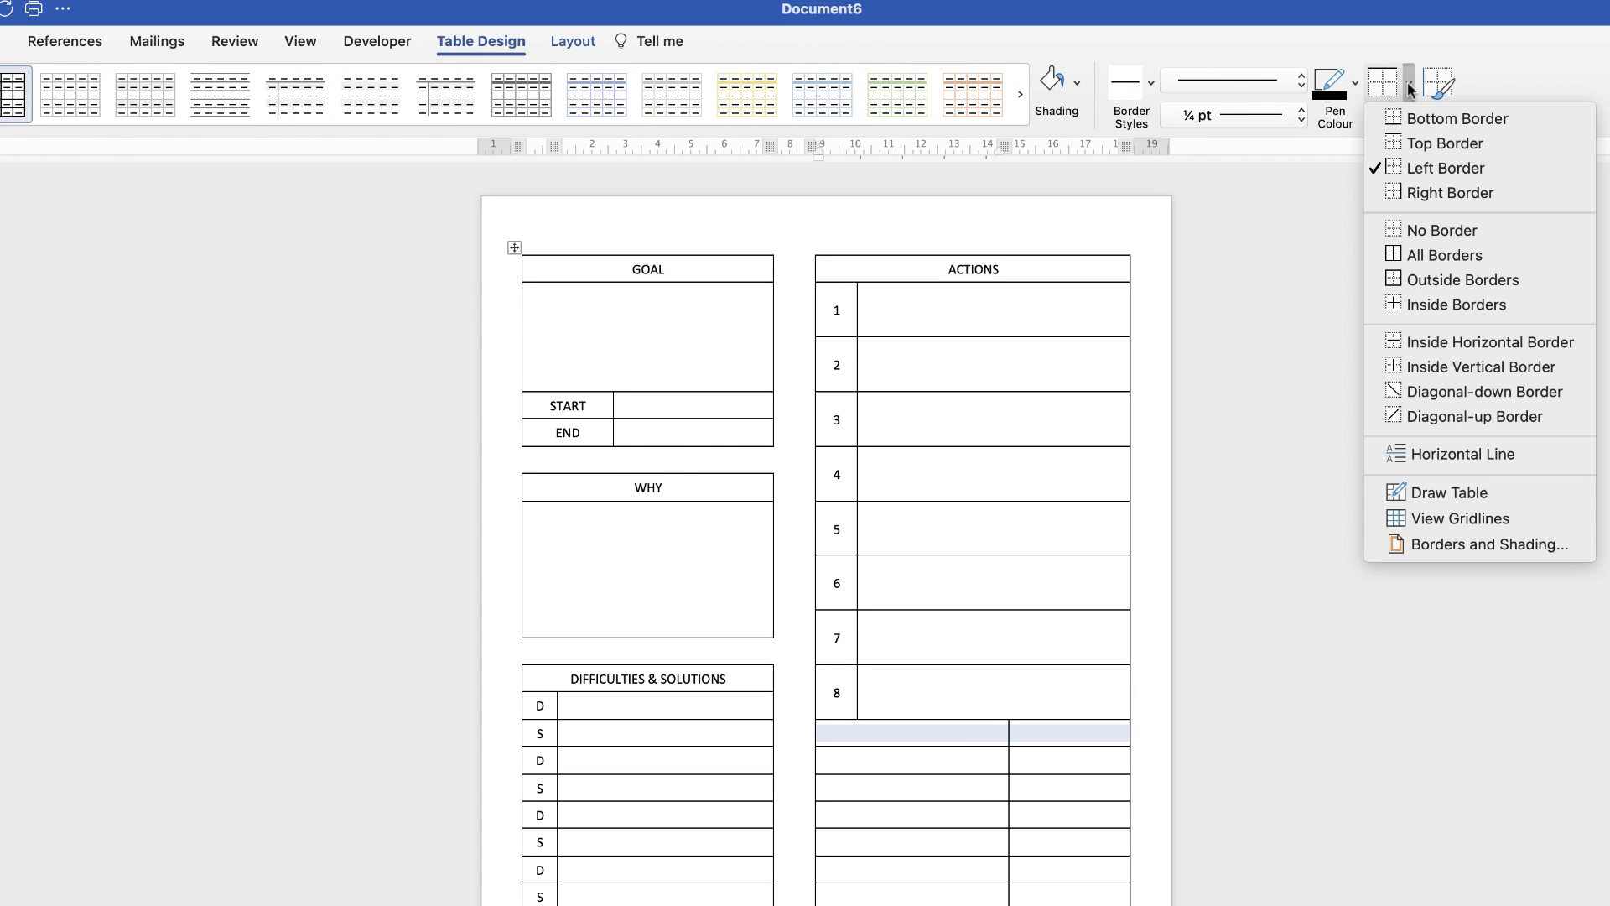
left_click(1422, 236)
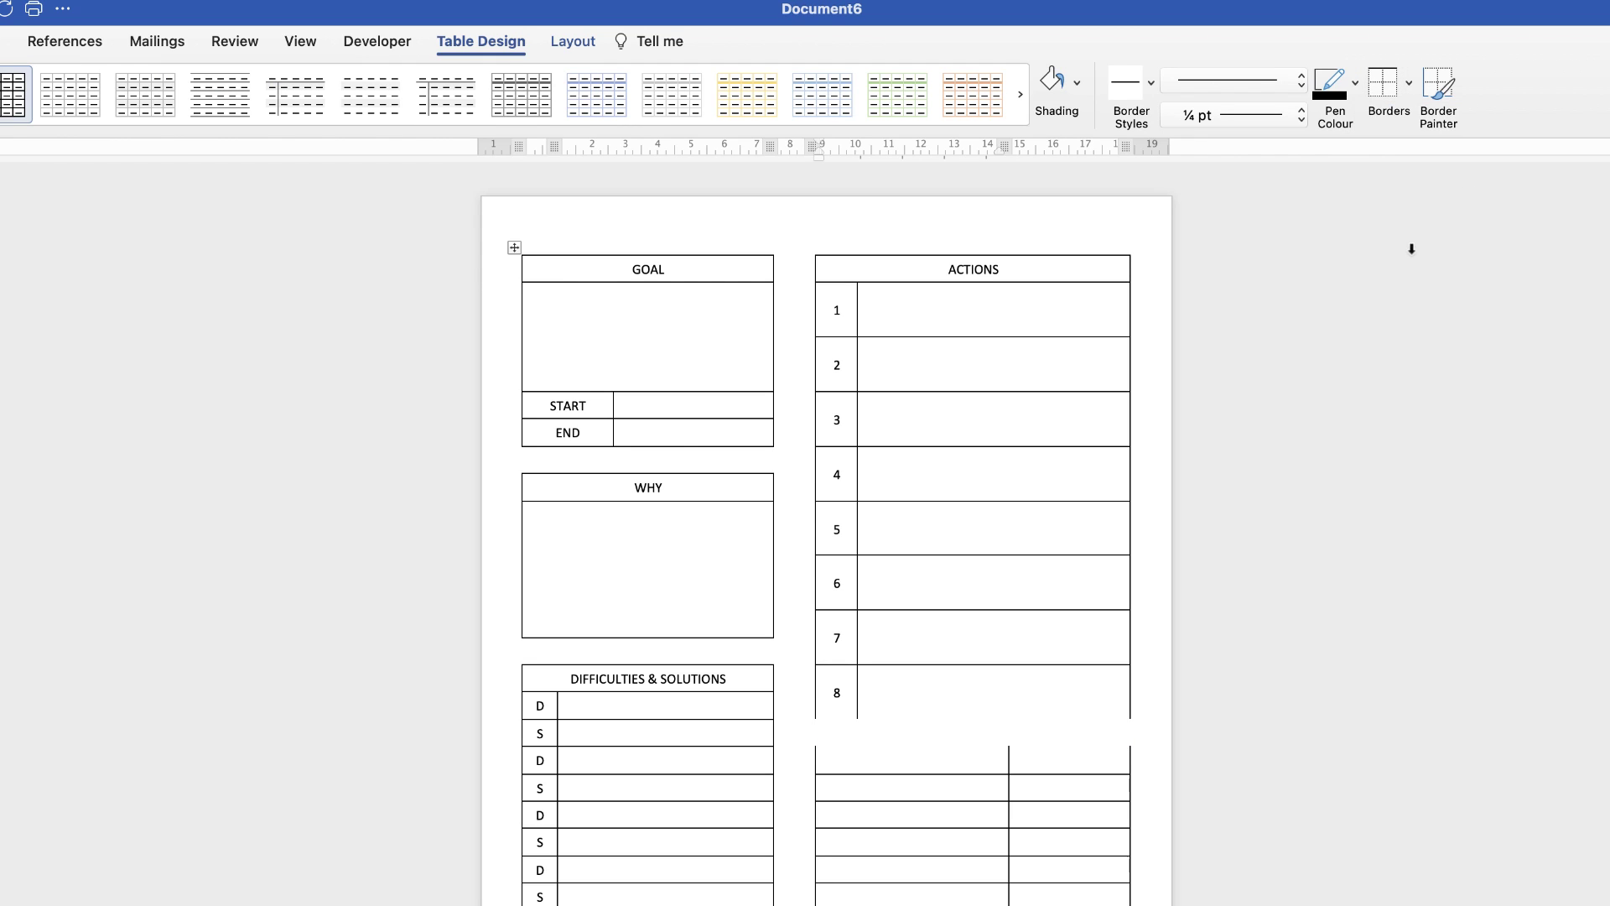
Restore the bottom border of the action 8 row and the top border of the first row below the borderless gap.
left_click_drag(872, 688, 847, 689)
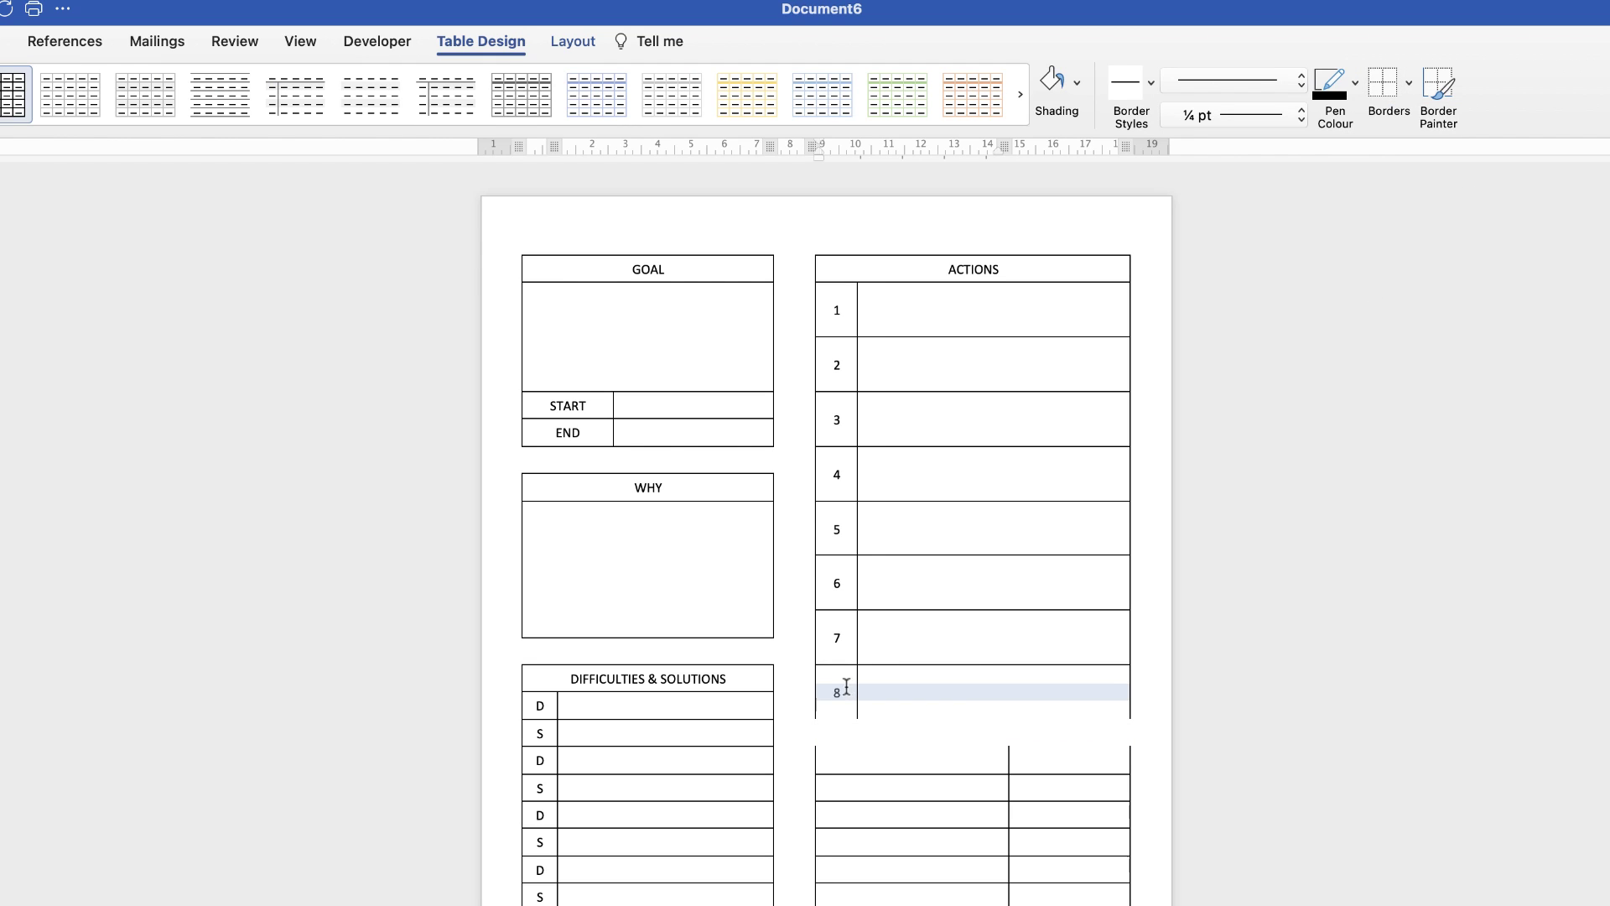
left_click(1410, 85)
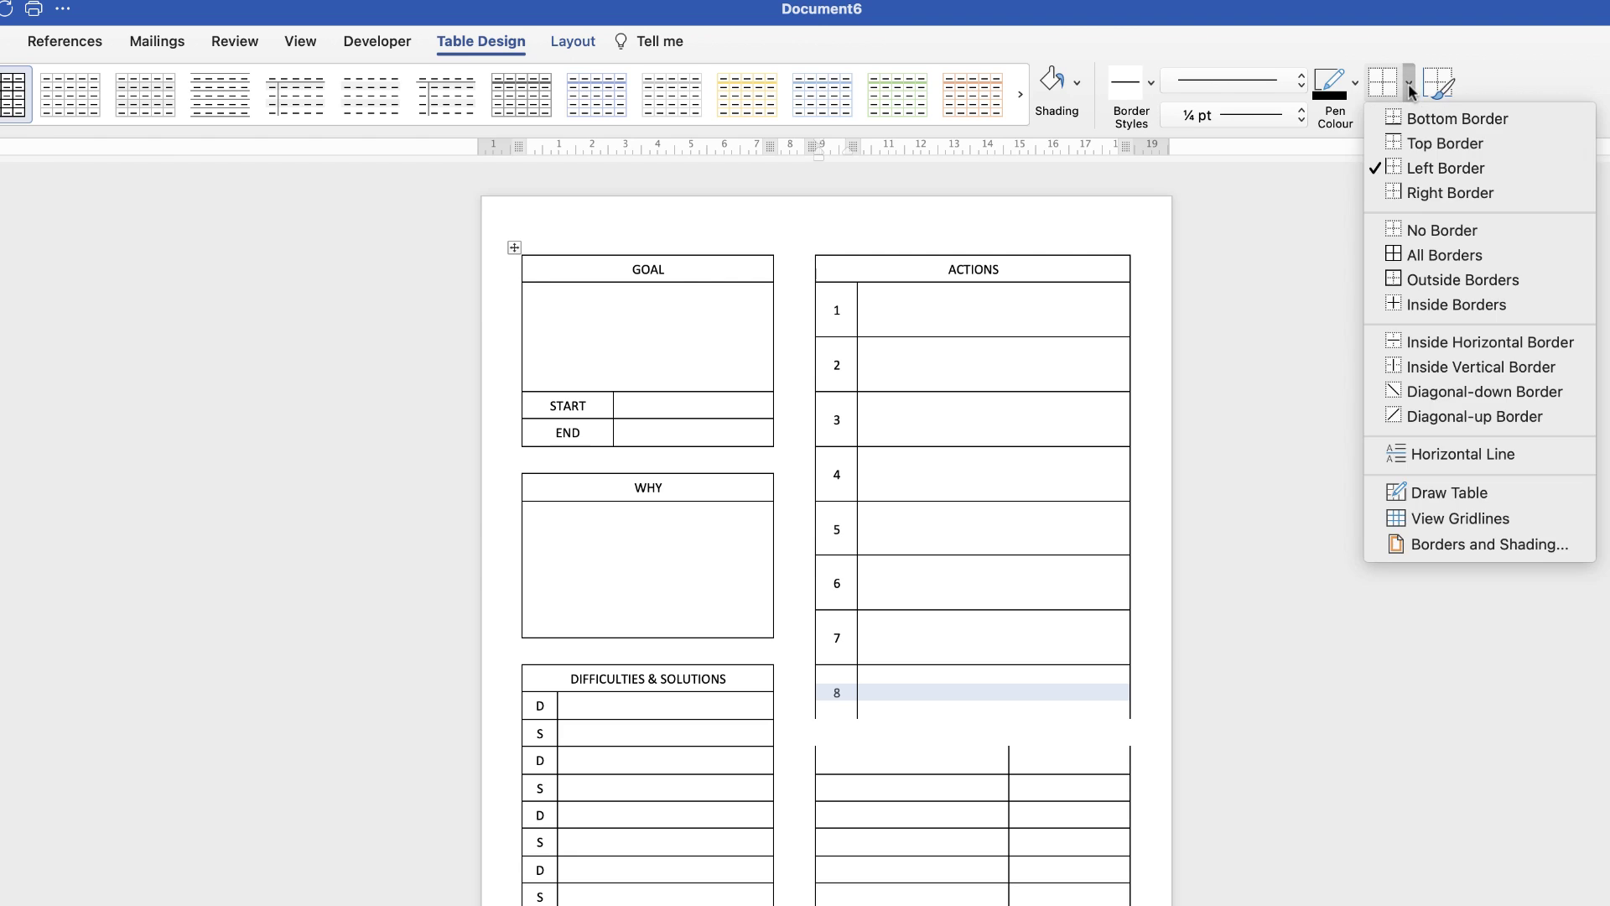
left_click(1420, 121)
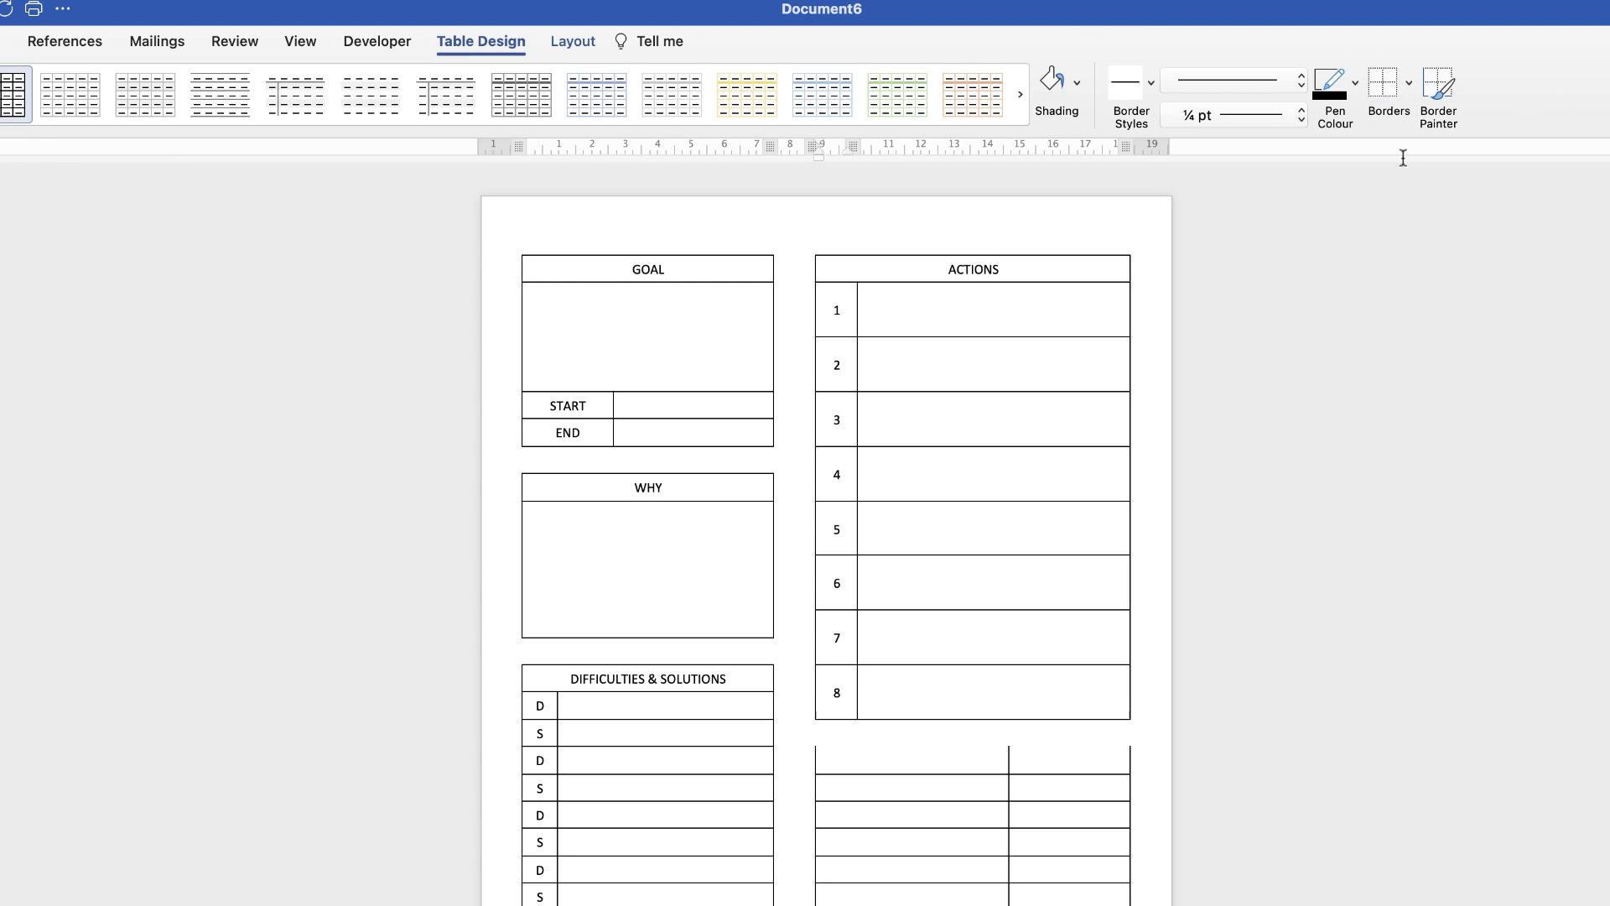
left_click_drag(1031, 760, 997, 758)
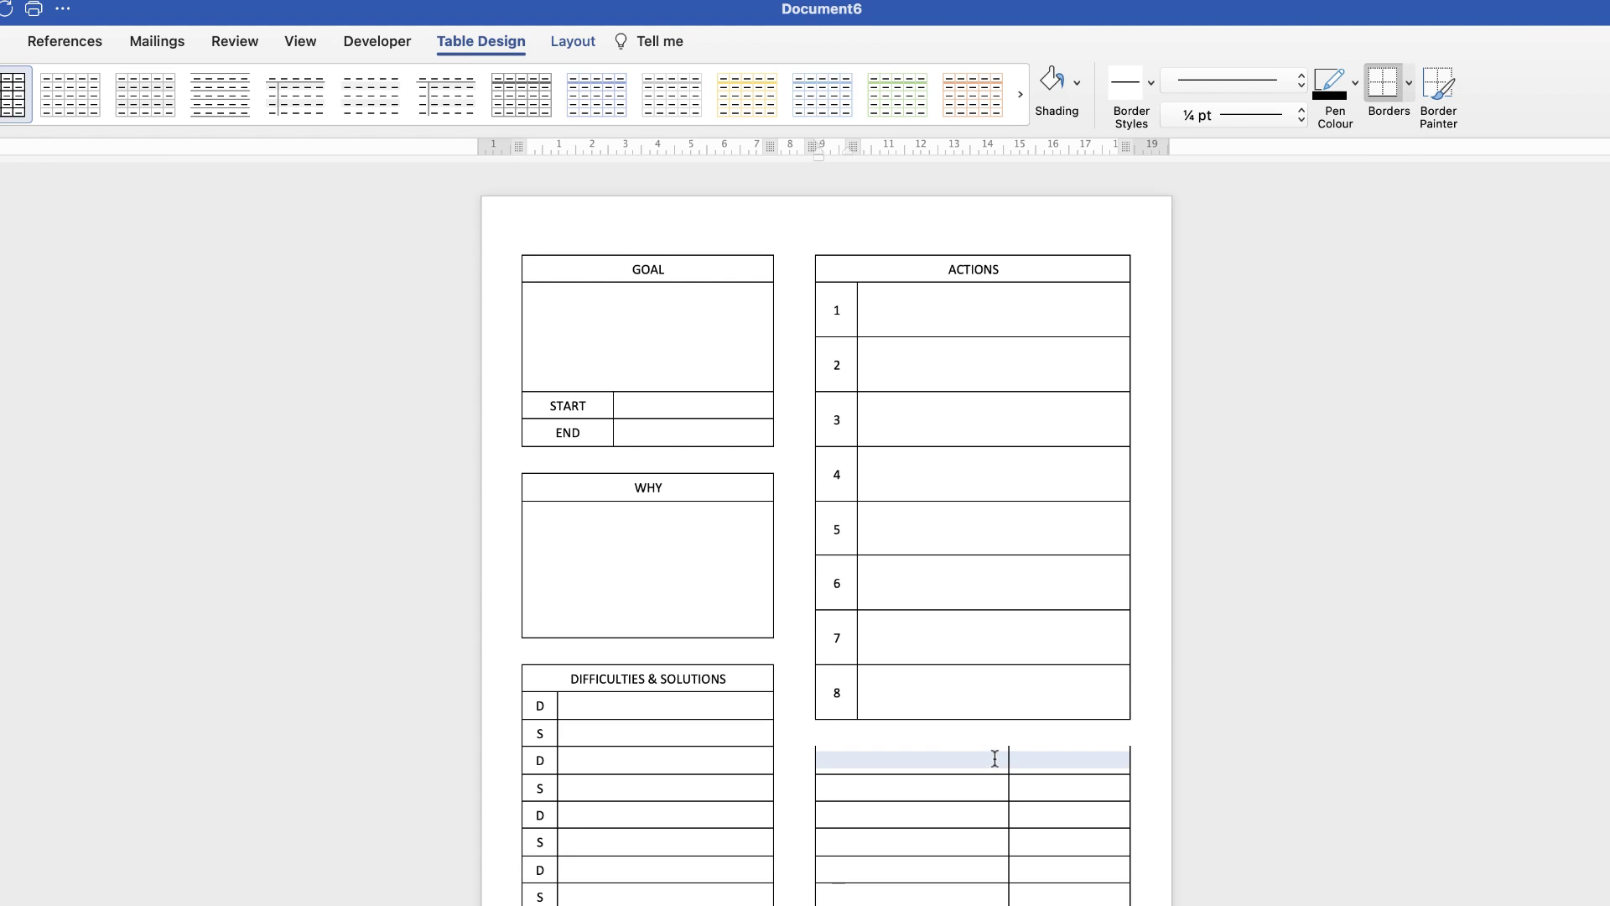
left_click(1411, 94)
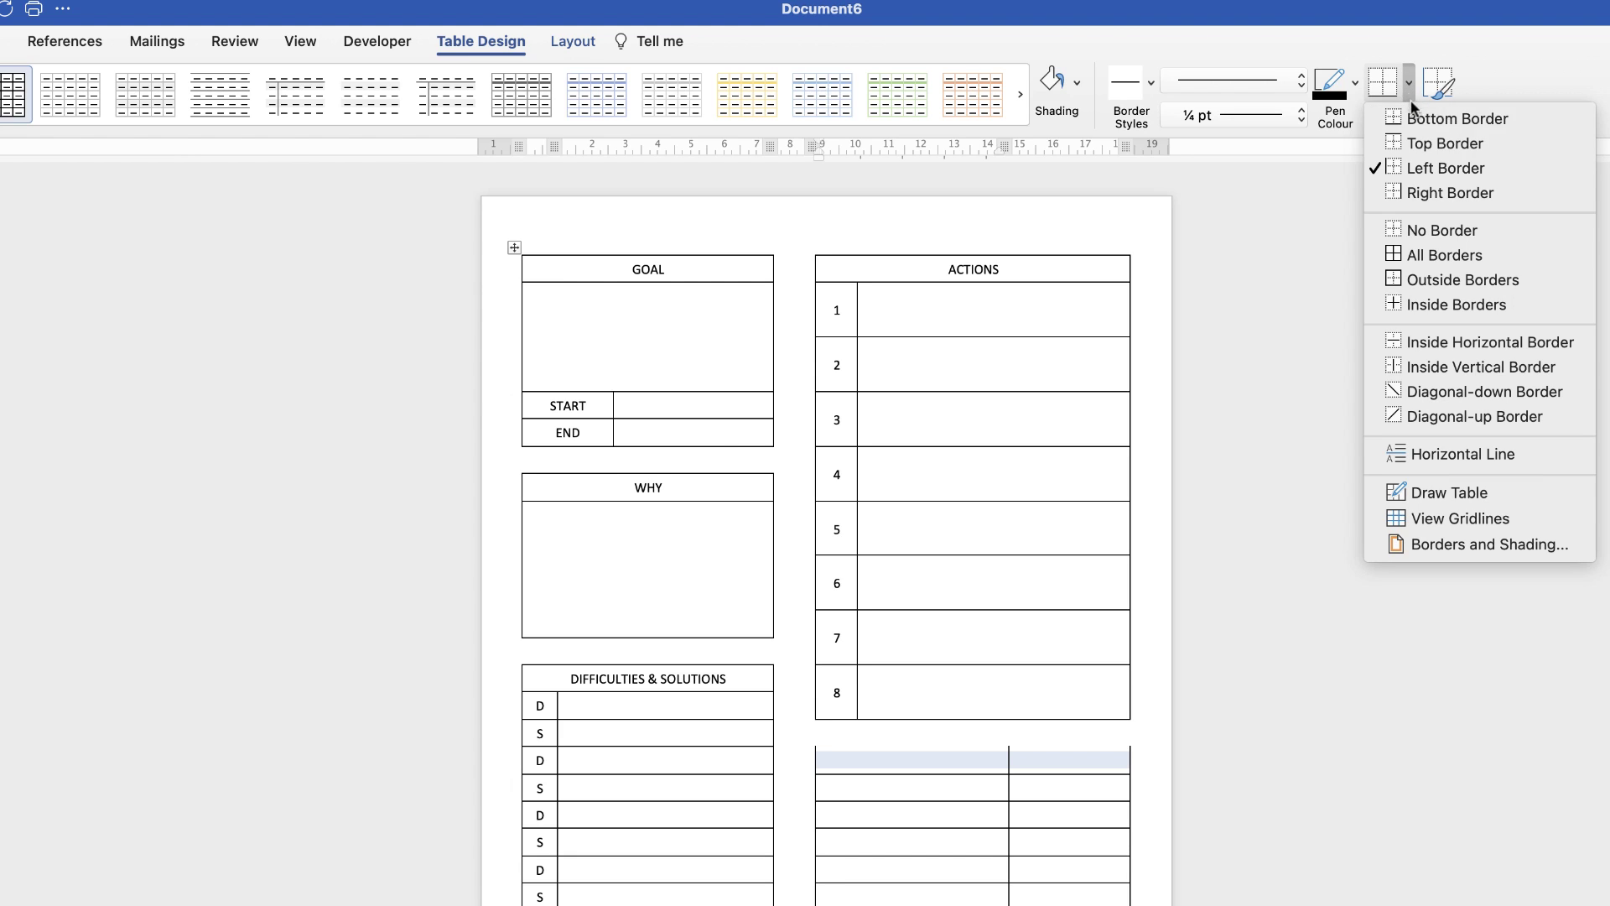
left_click(1445, 143)
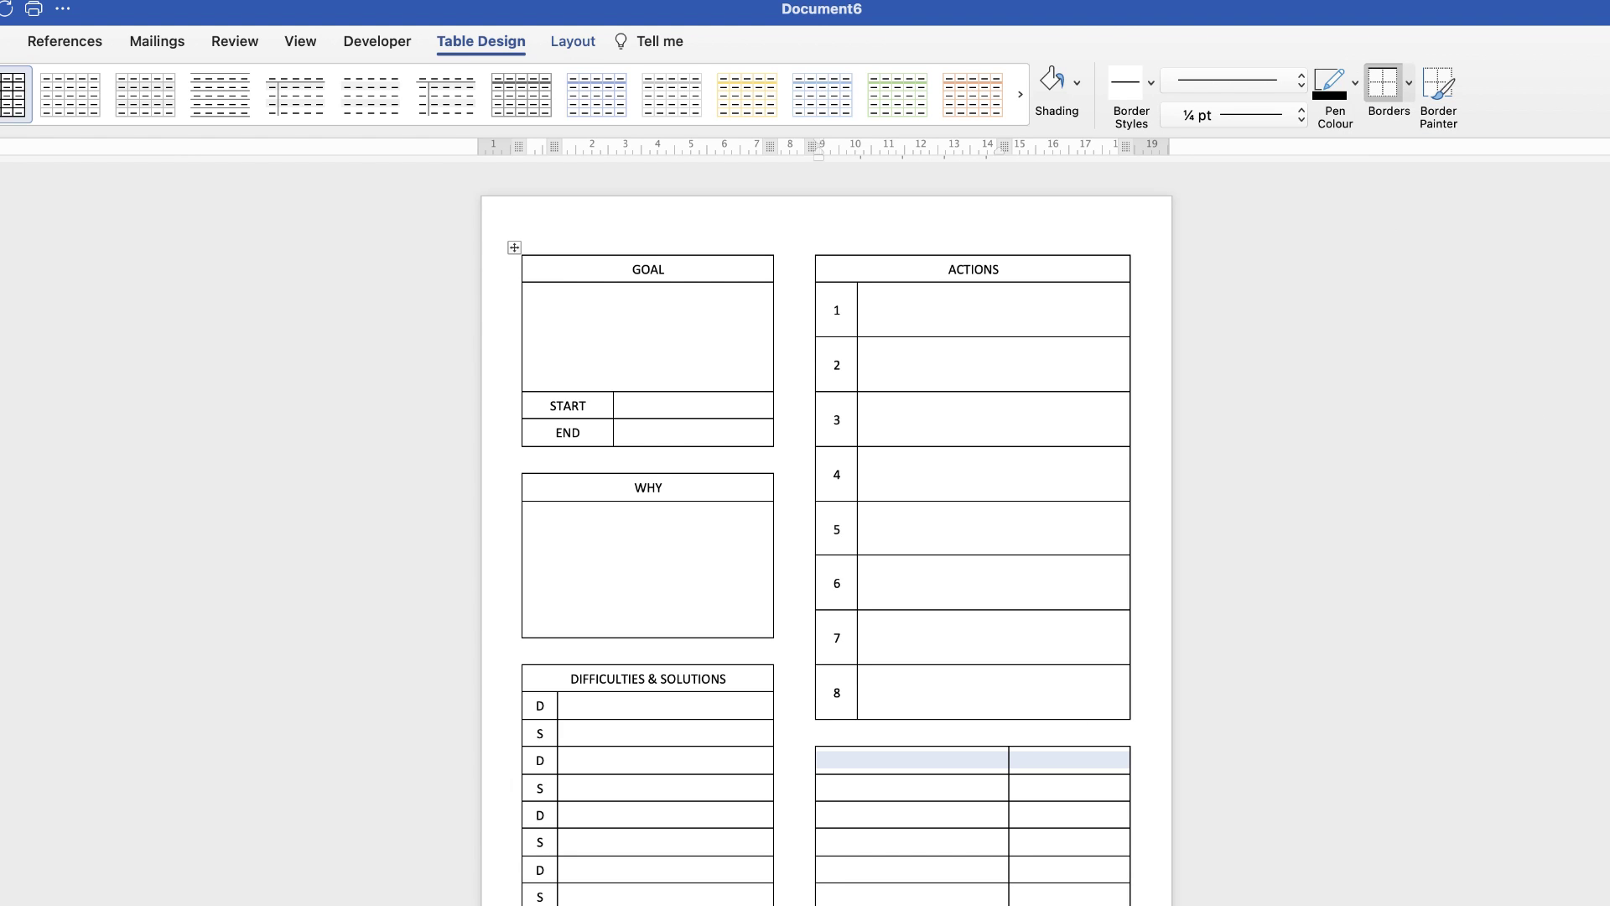
left_click(912, 760)
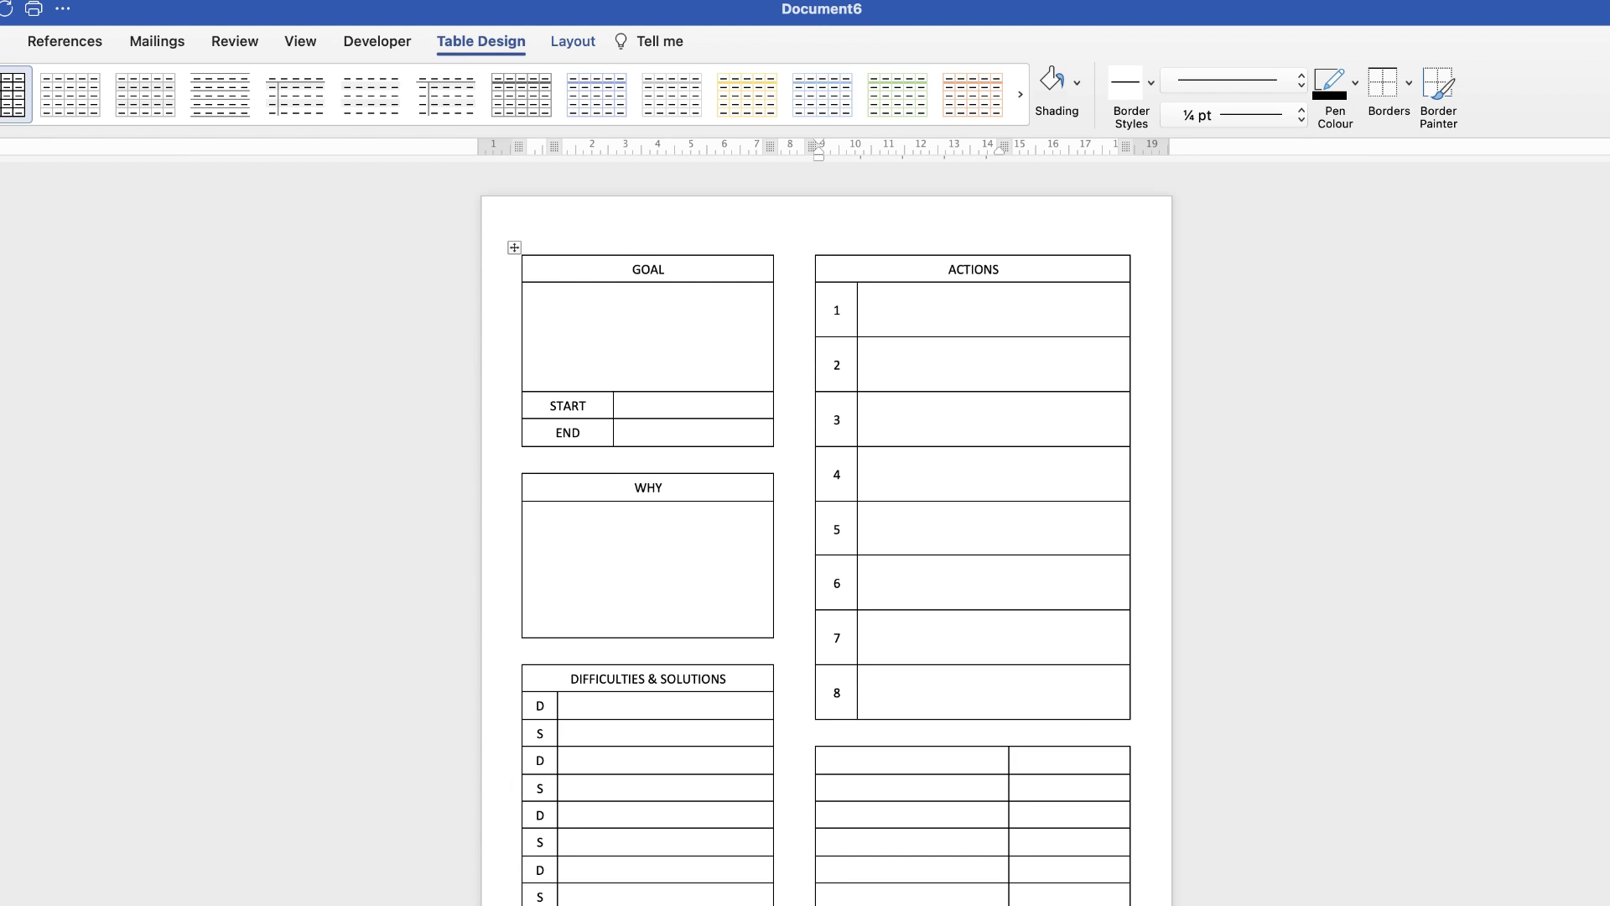
Consult the layout in Document5, merge the two cells in the first row below the gap in Document6 and enter the heading NOTES.
key("super+grave")
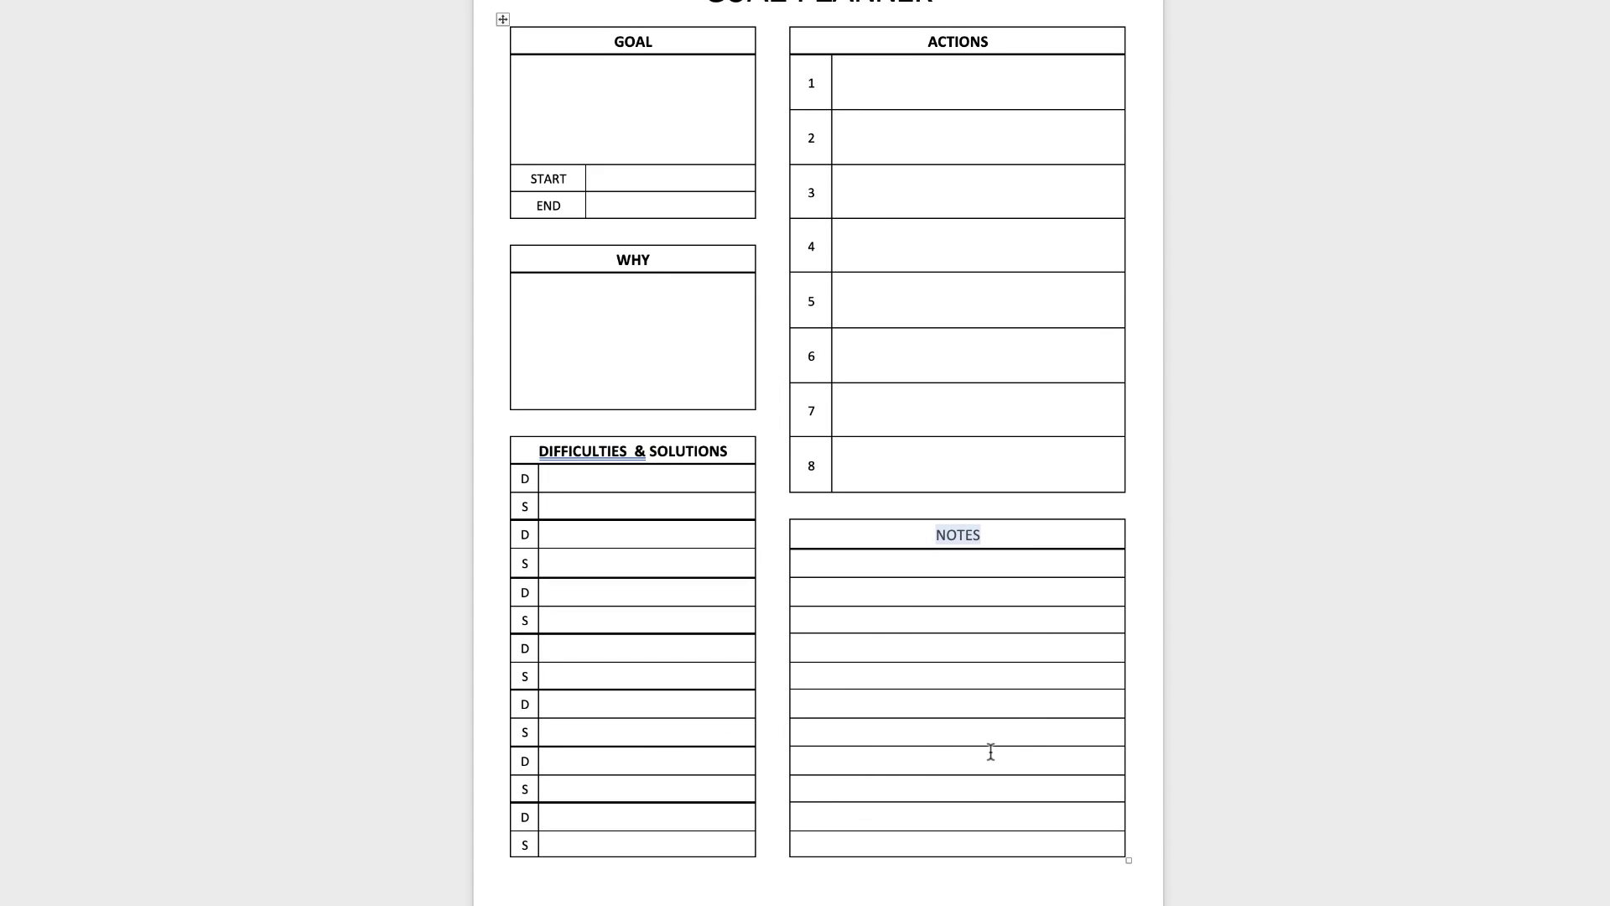
key("super+grave")
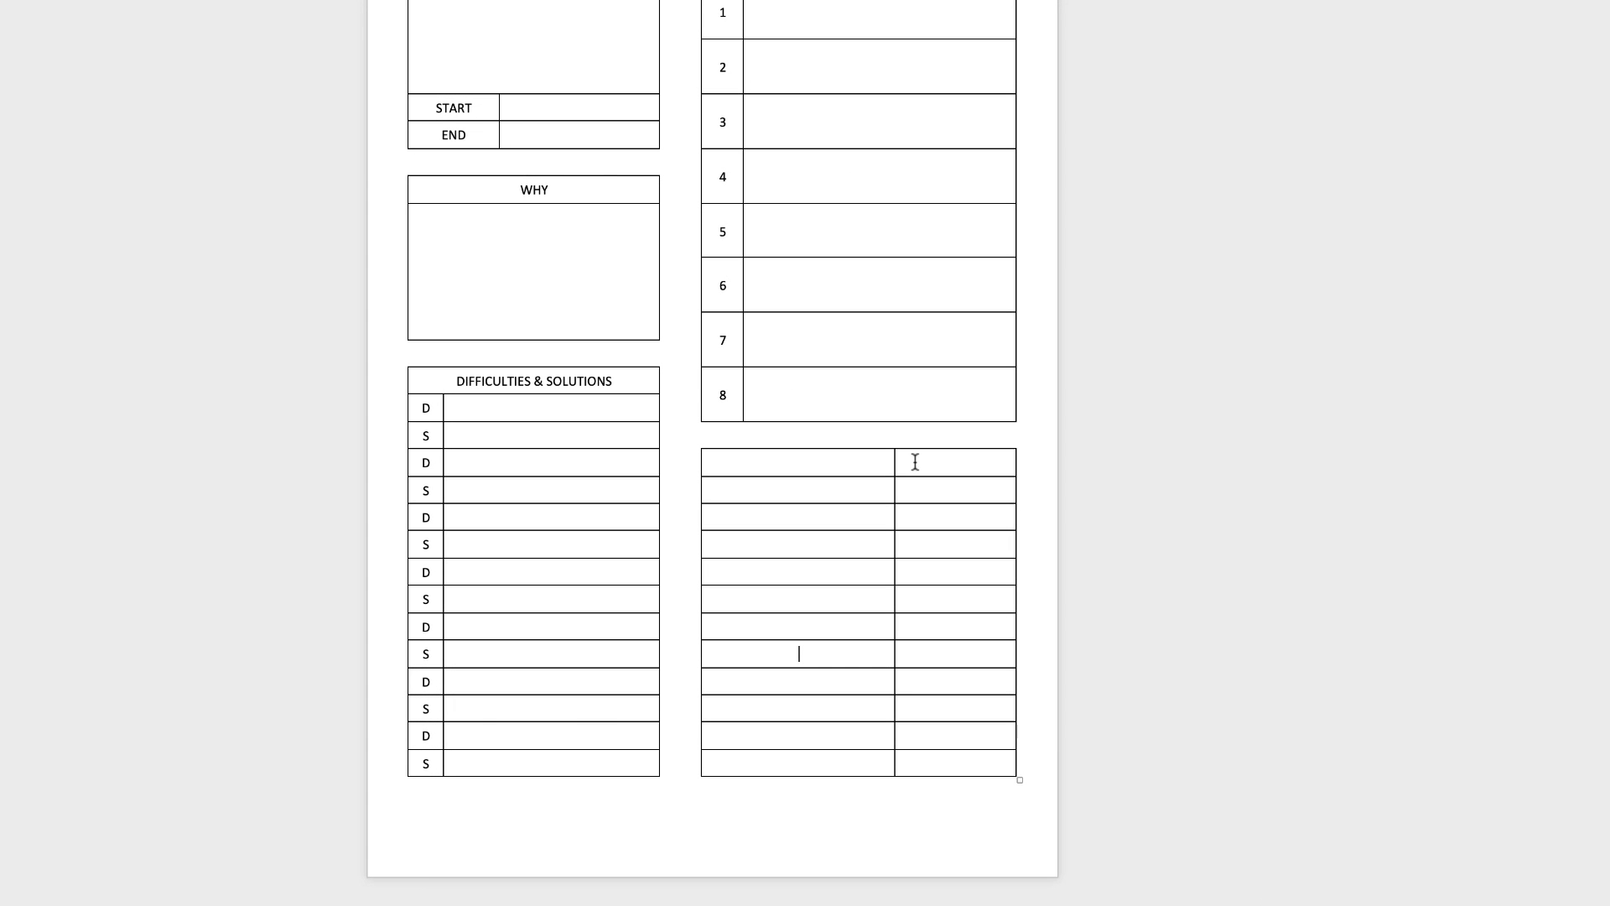
left_click_drag(914, 460, 883, 460)
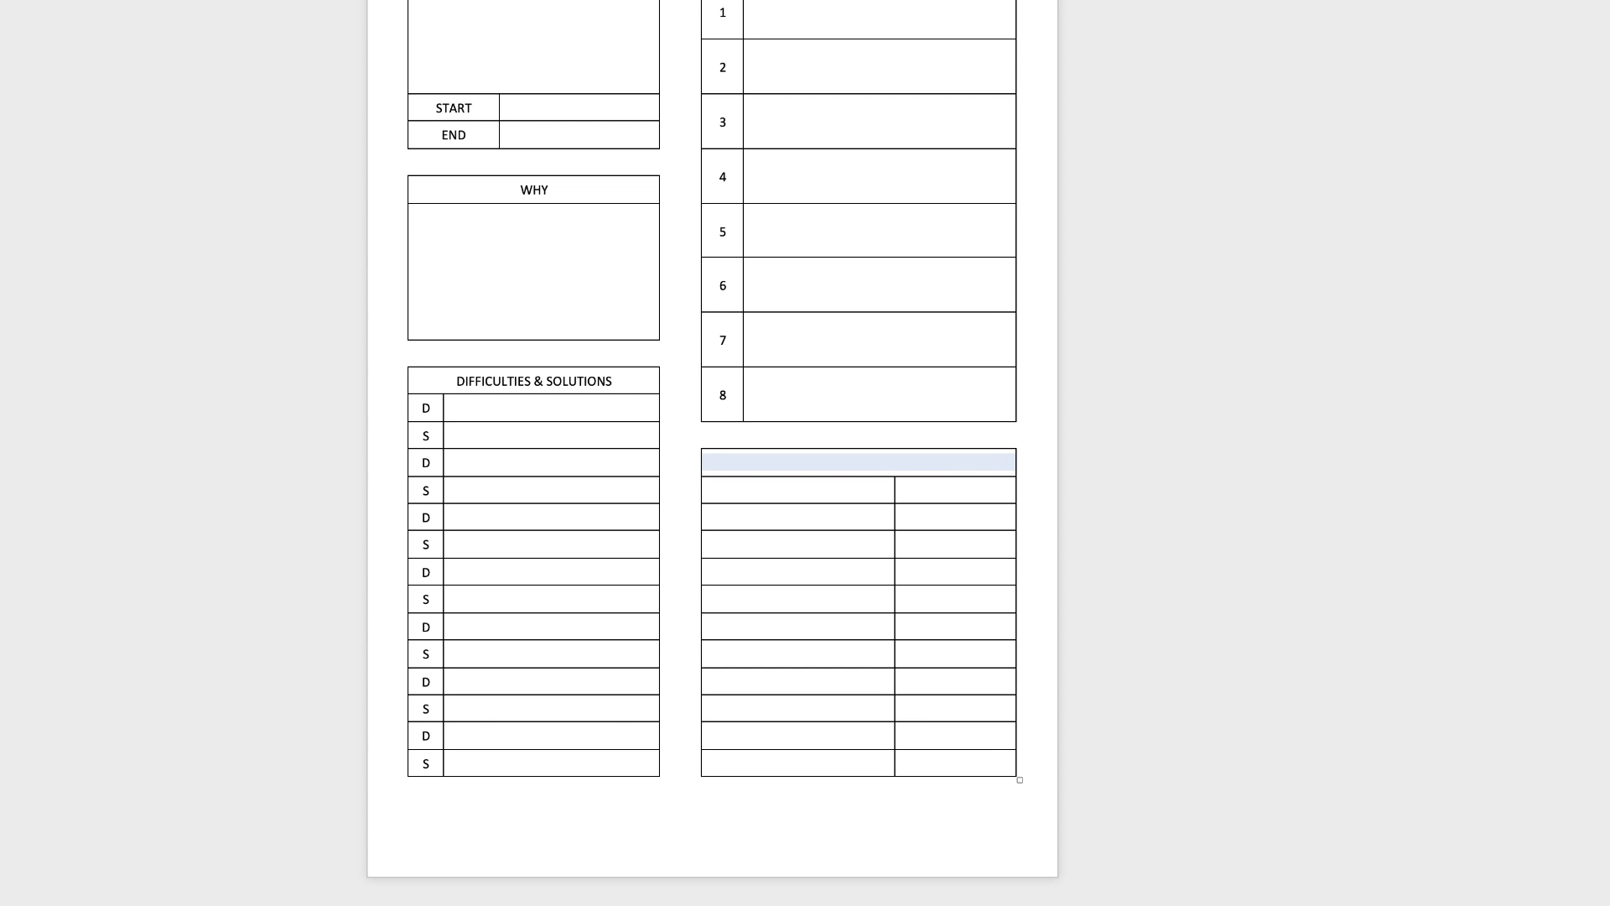
type("NOTES")
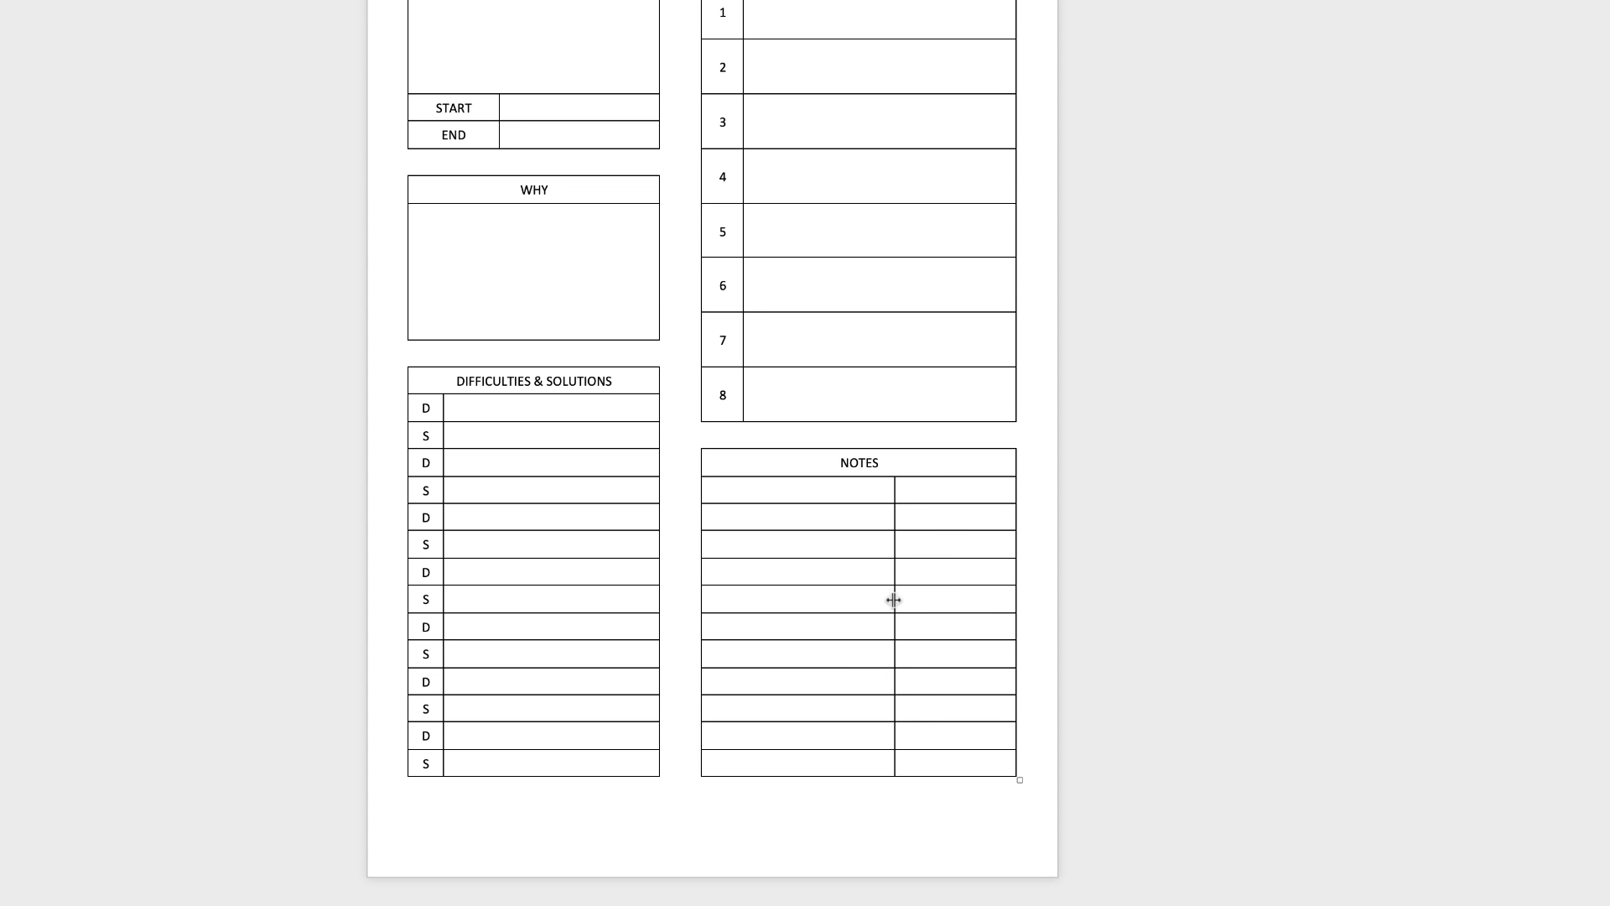
Narrow the first-column cells below the NOTES heading and merge the two cells in each of the eleven rows, one row at a time.
left_click_drag(893, 599, 758, 611)
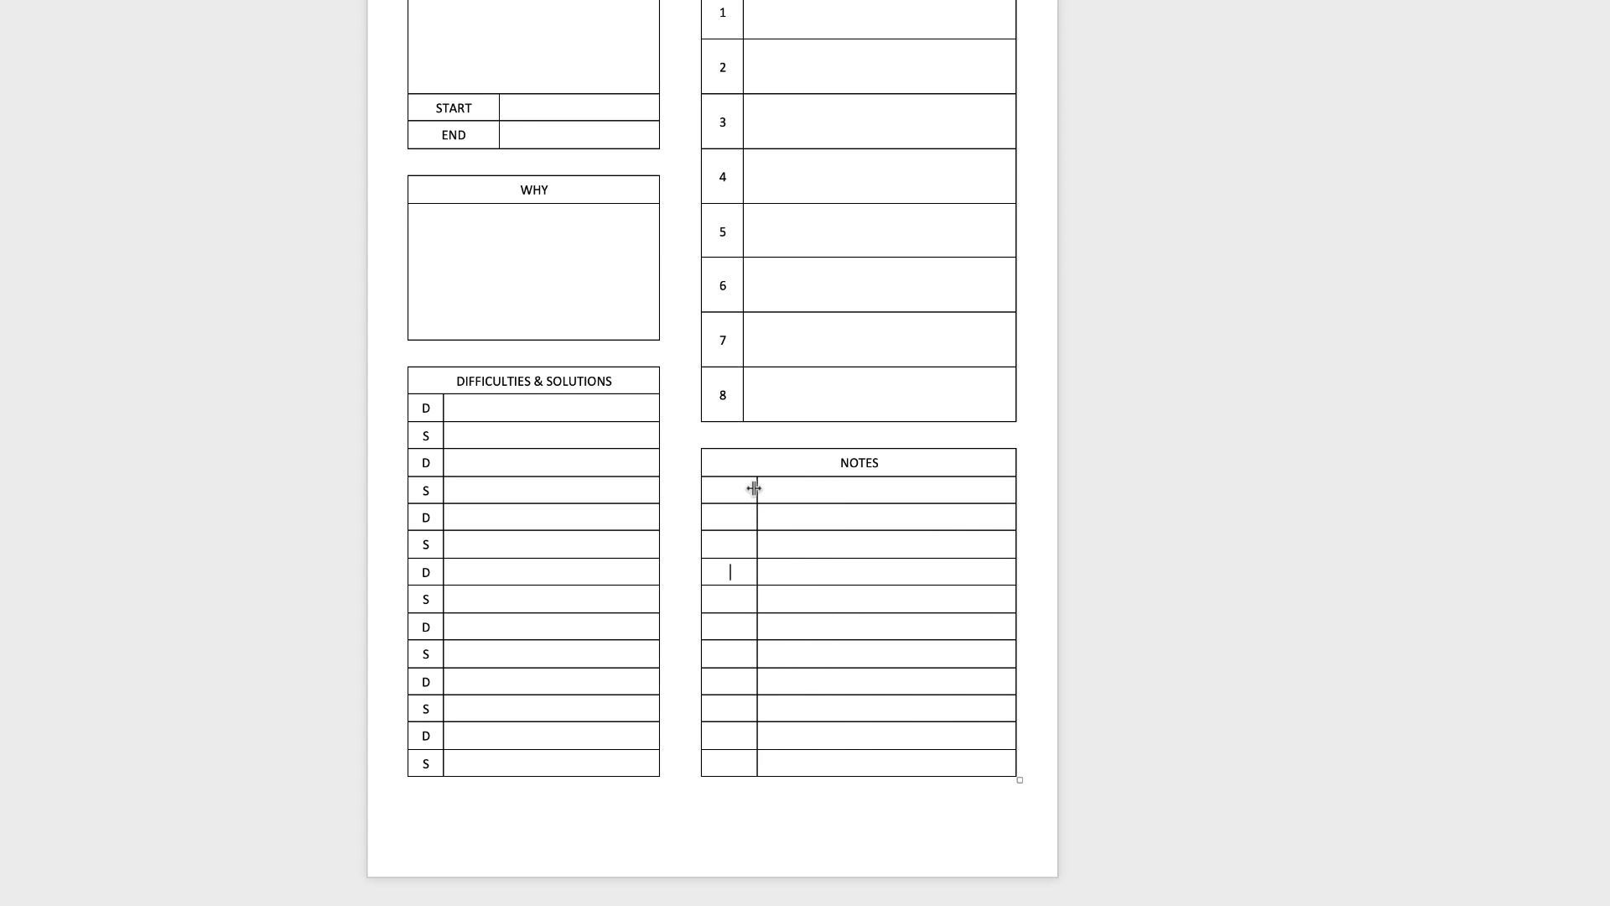
left_click_drag(755, 489, 736, 489)
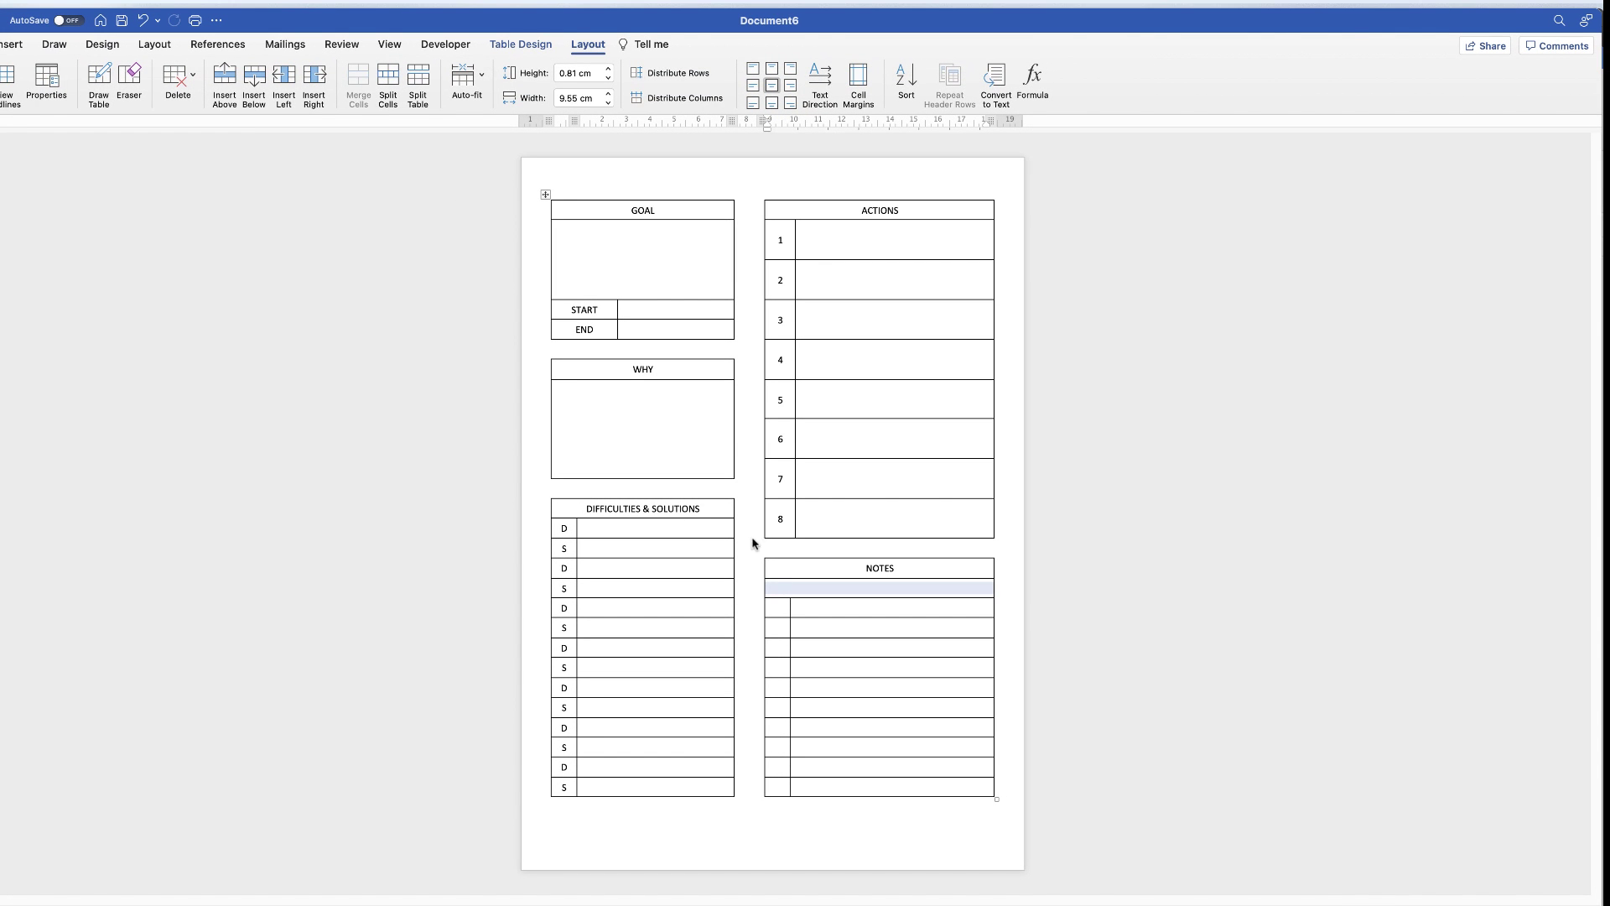
key("super+y")
key("super+y")
key("super+y")
key("super+y")
key("super+y")
key("super+y")
key("super+y")
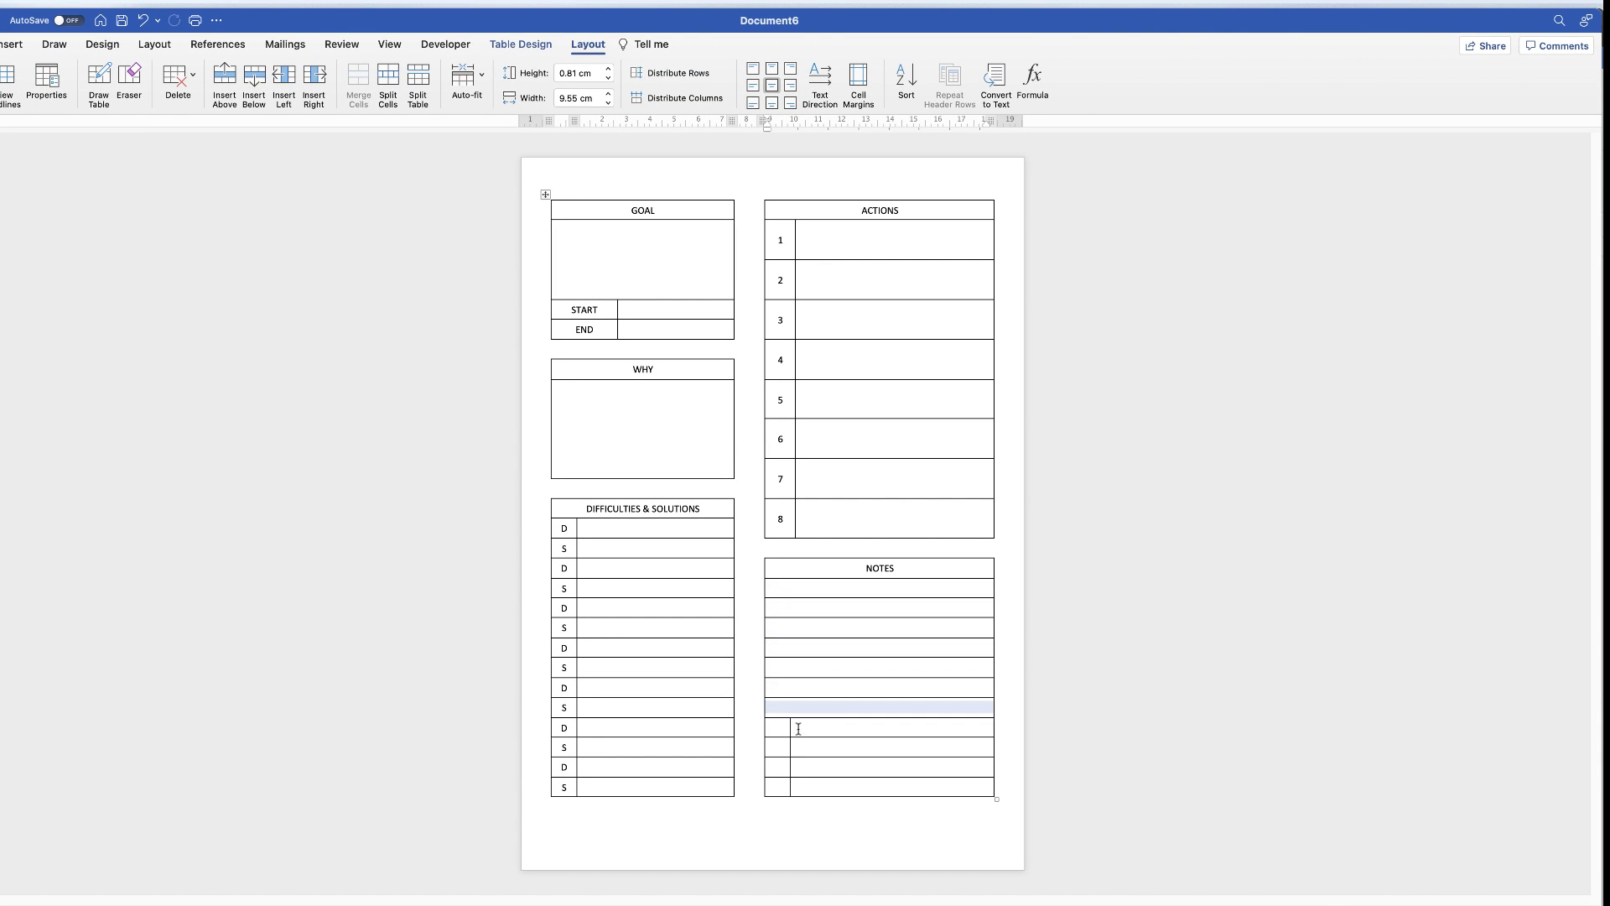
key("super+y")
key("super+y")
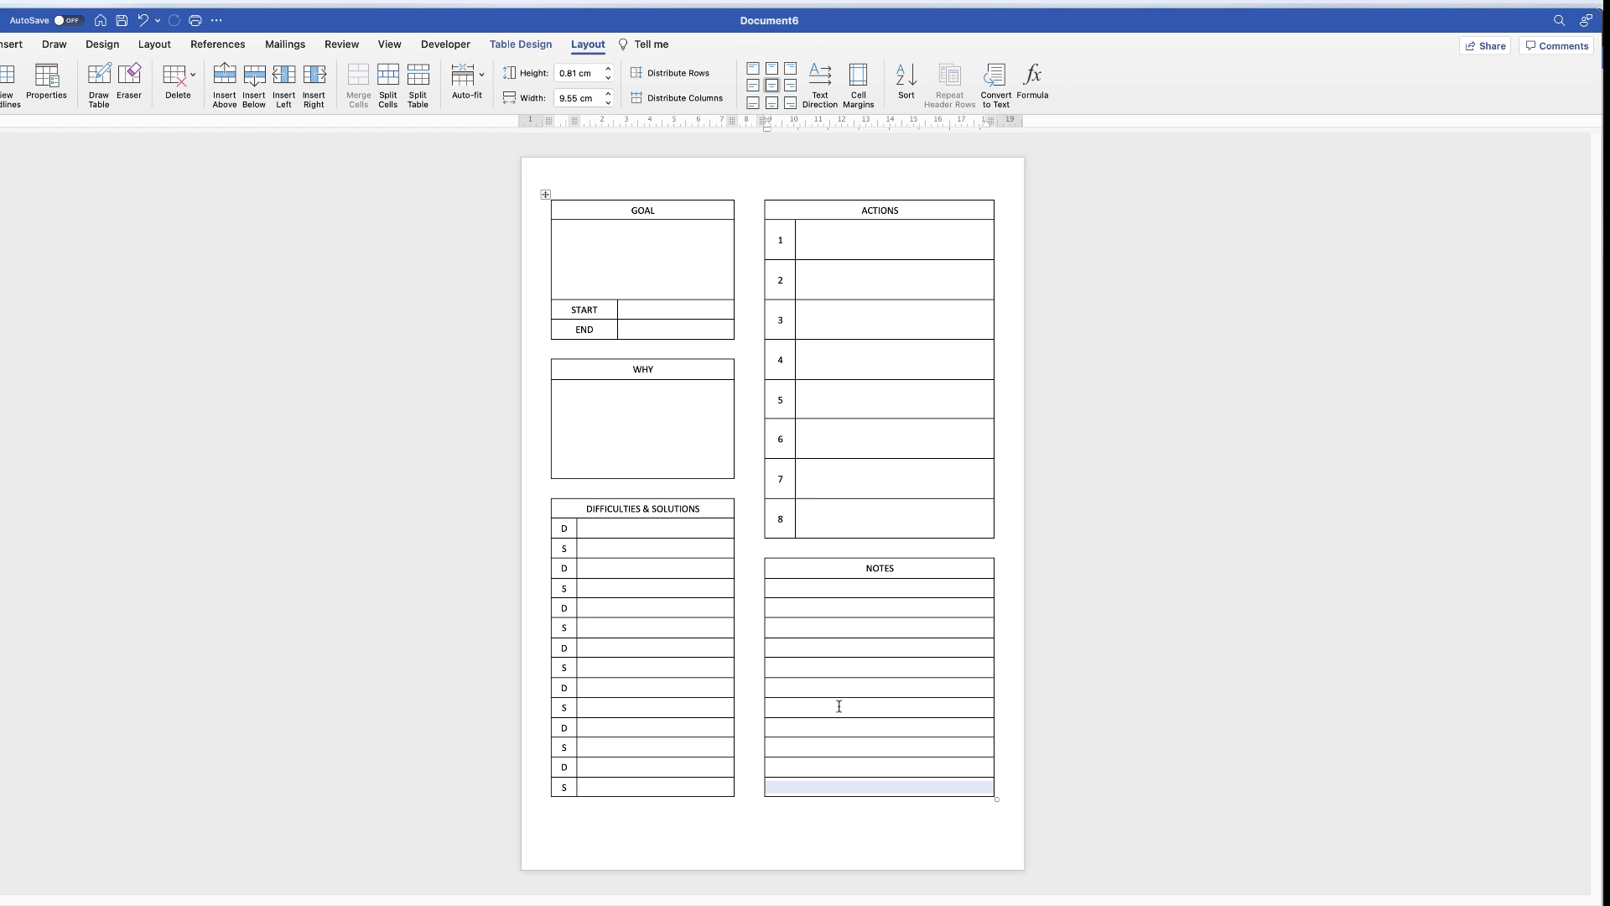
Make the GOAL and ACTIONS headings bold and increase their font size to 14.
left_click(657, 210)
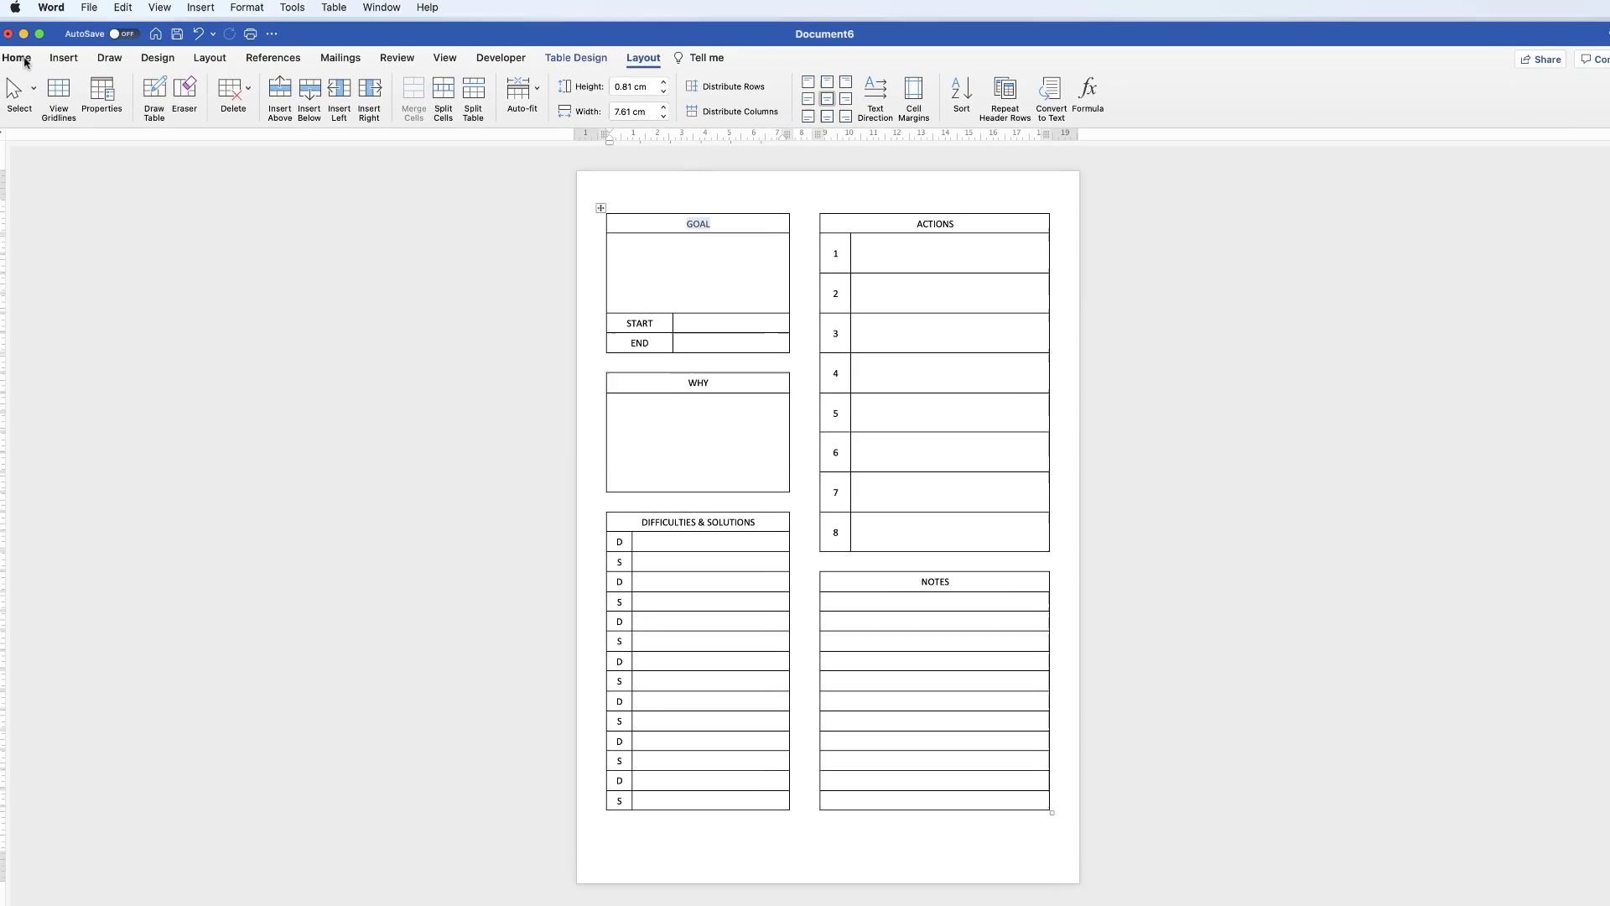
left_click(17, 57)
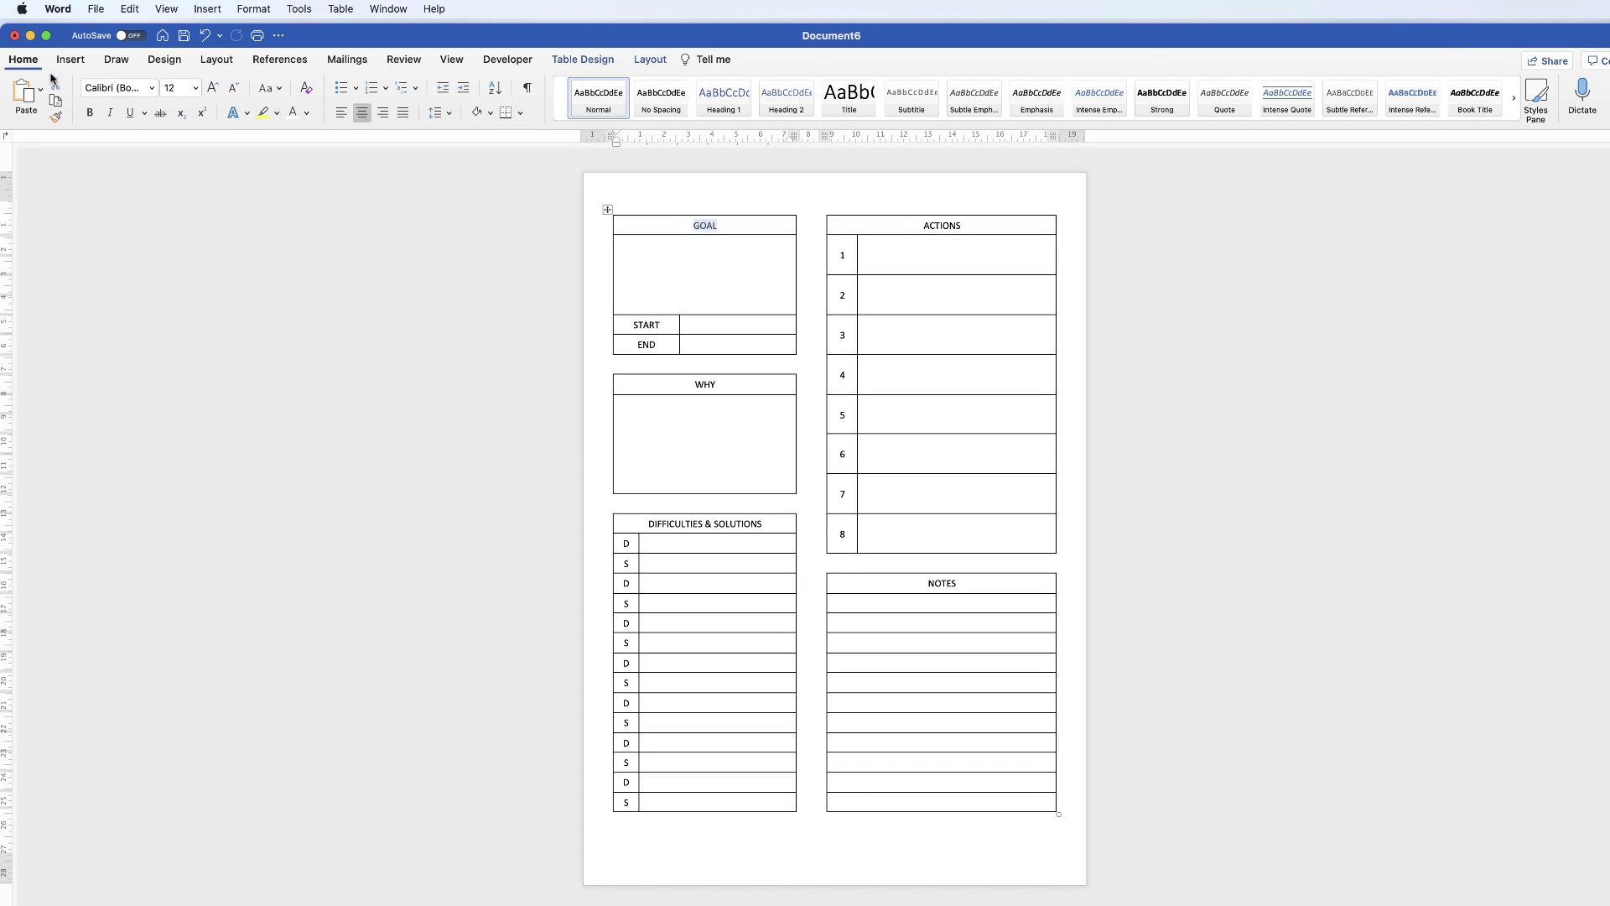
left_click(90, 114)
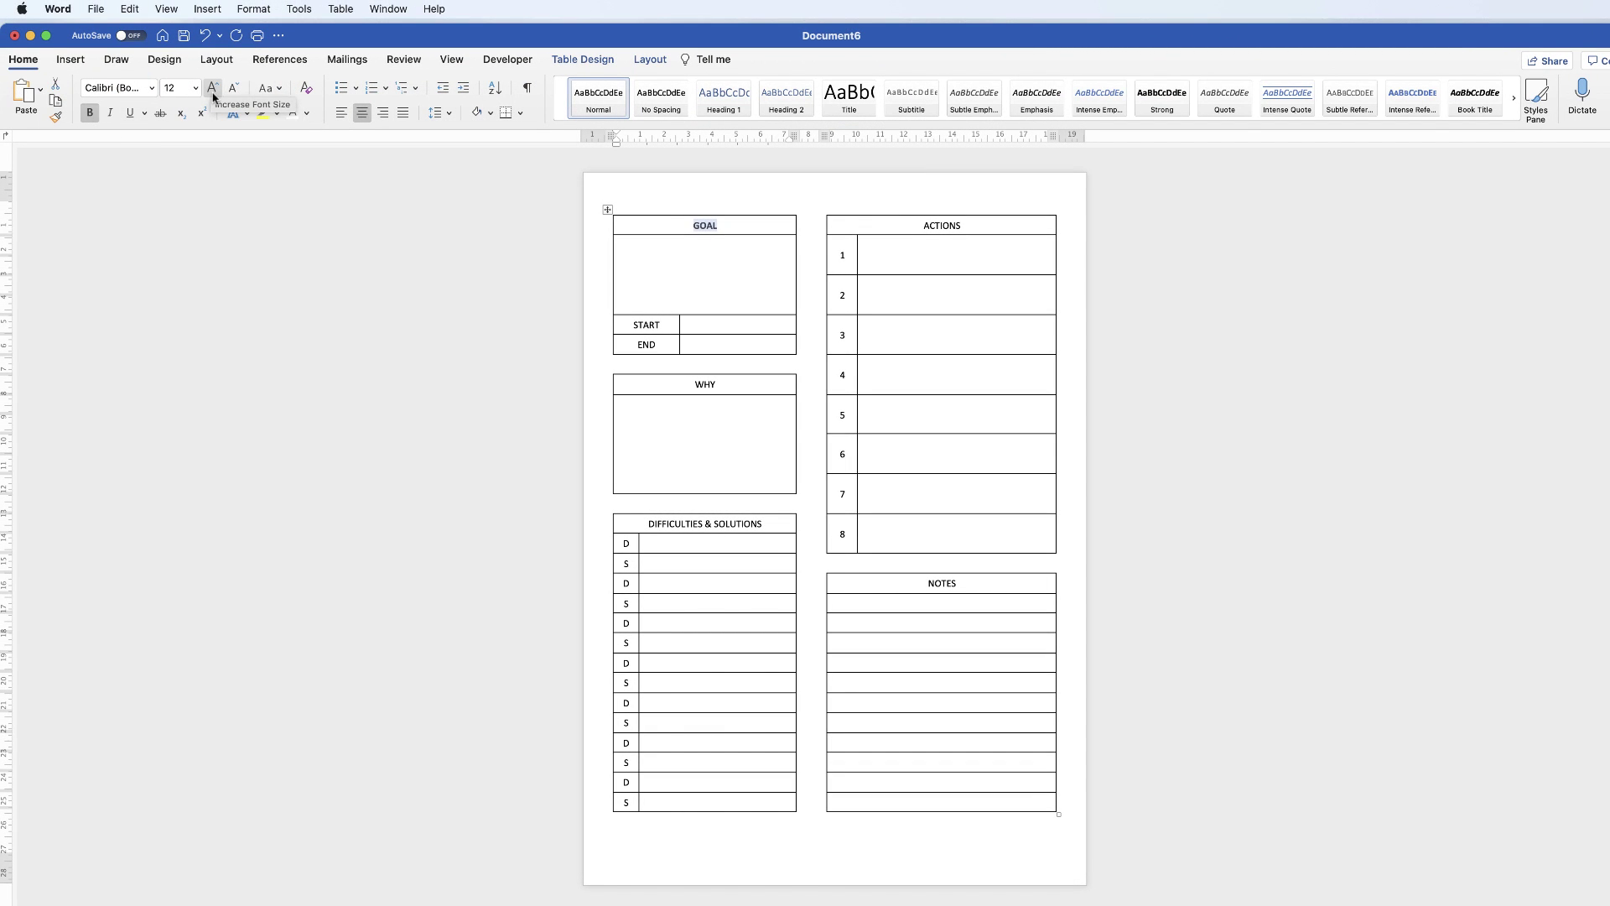
left_click(213, 89)
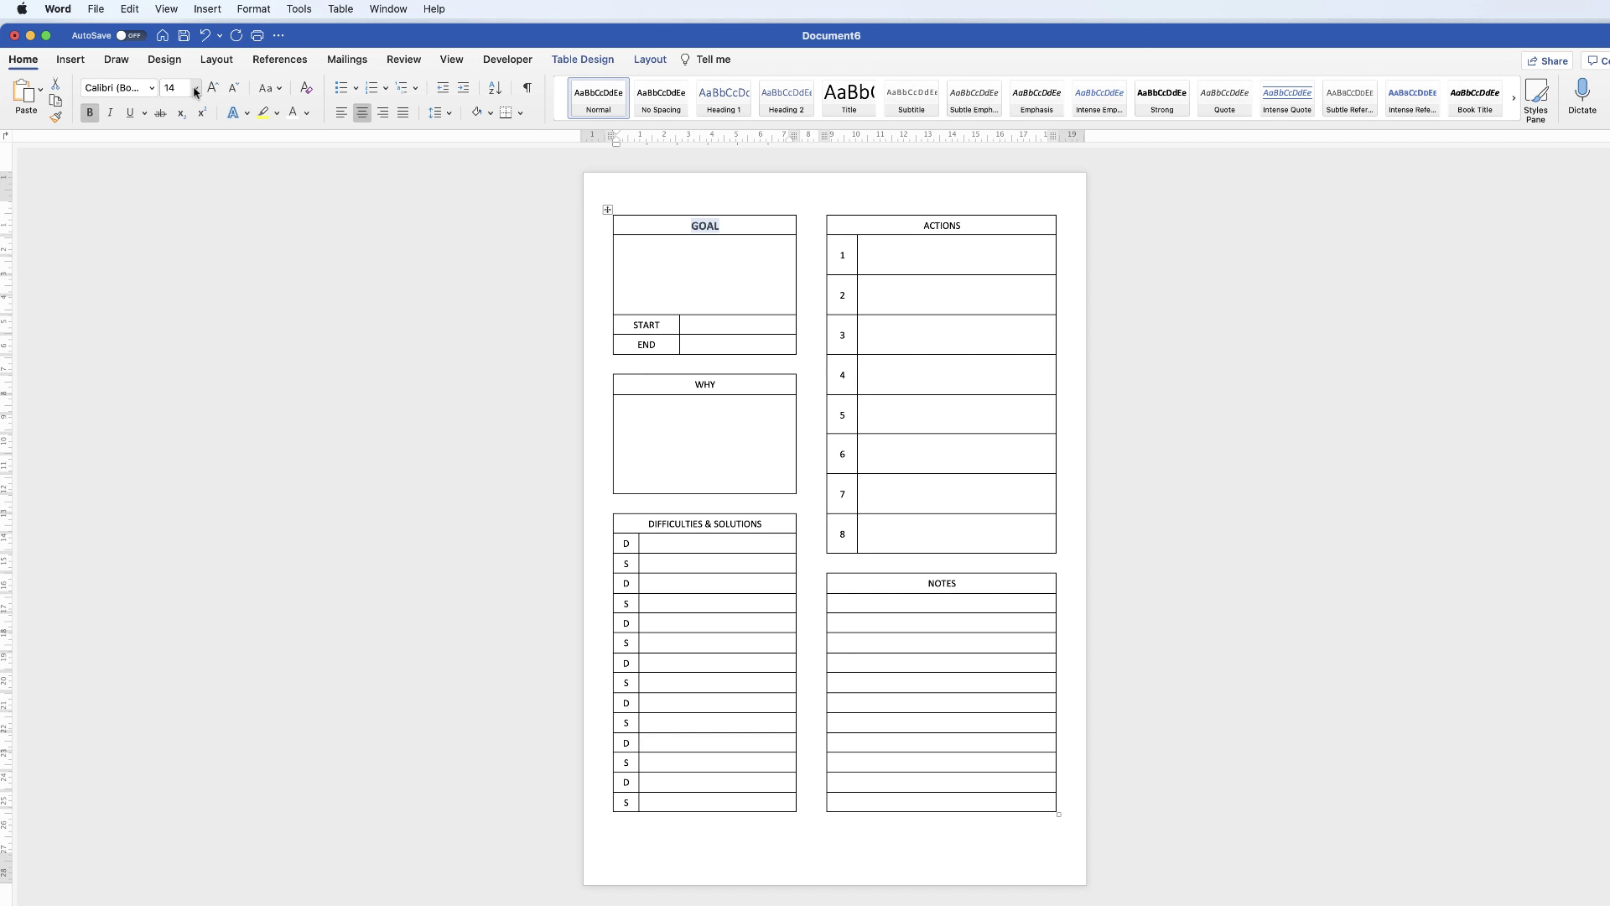
left_click_drag(968, 227, 923, 225)
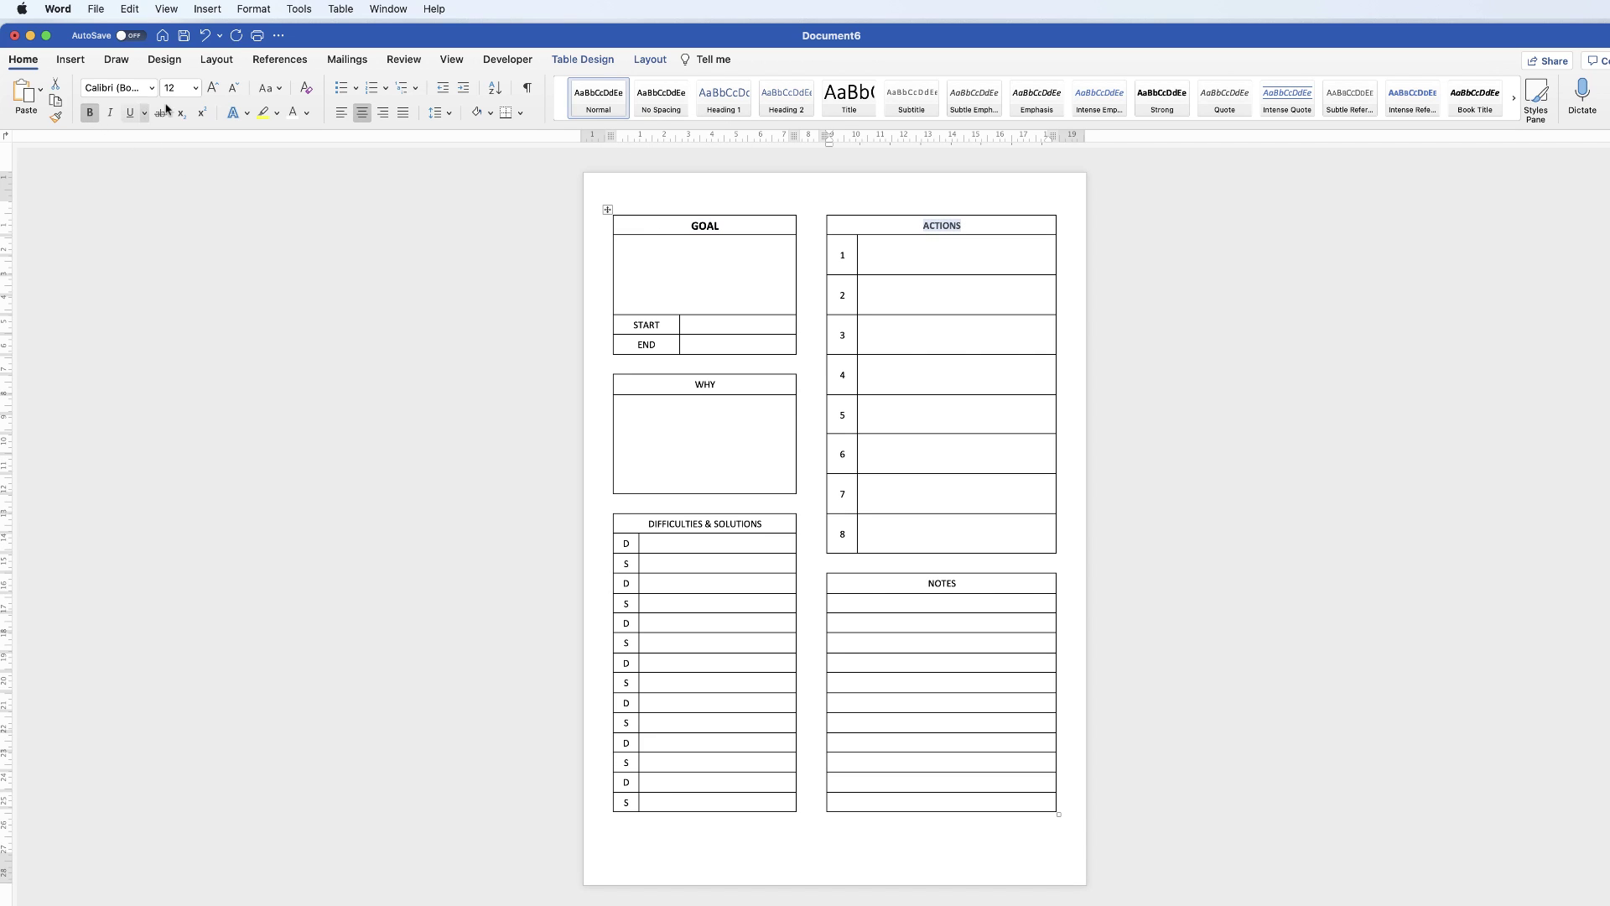
left_click(213, 89)
Make the WHY, DIFFICULTIES & SOLUTIONS and NOTES headings bold, matching the larger GOAL heading.
triple_click(748, 389)
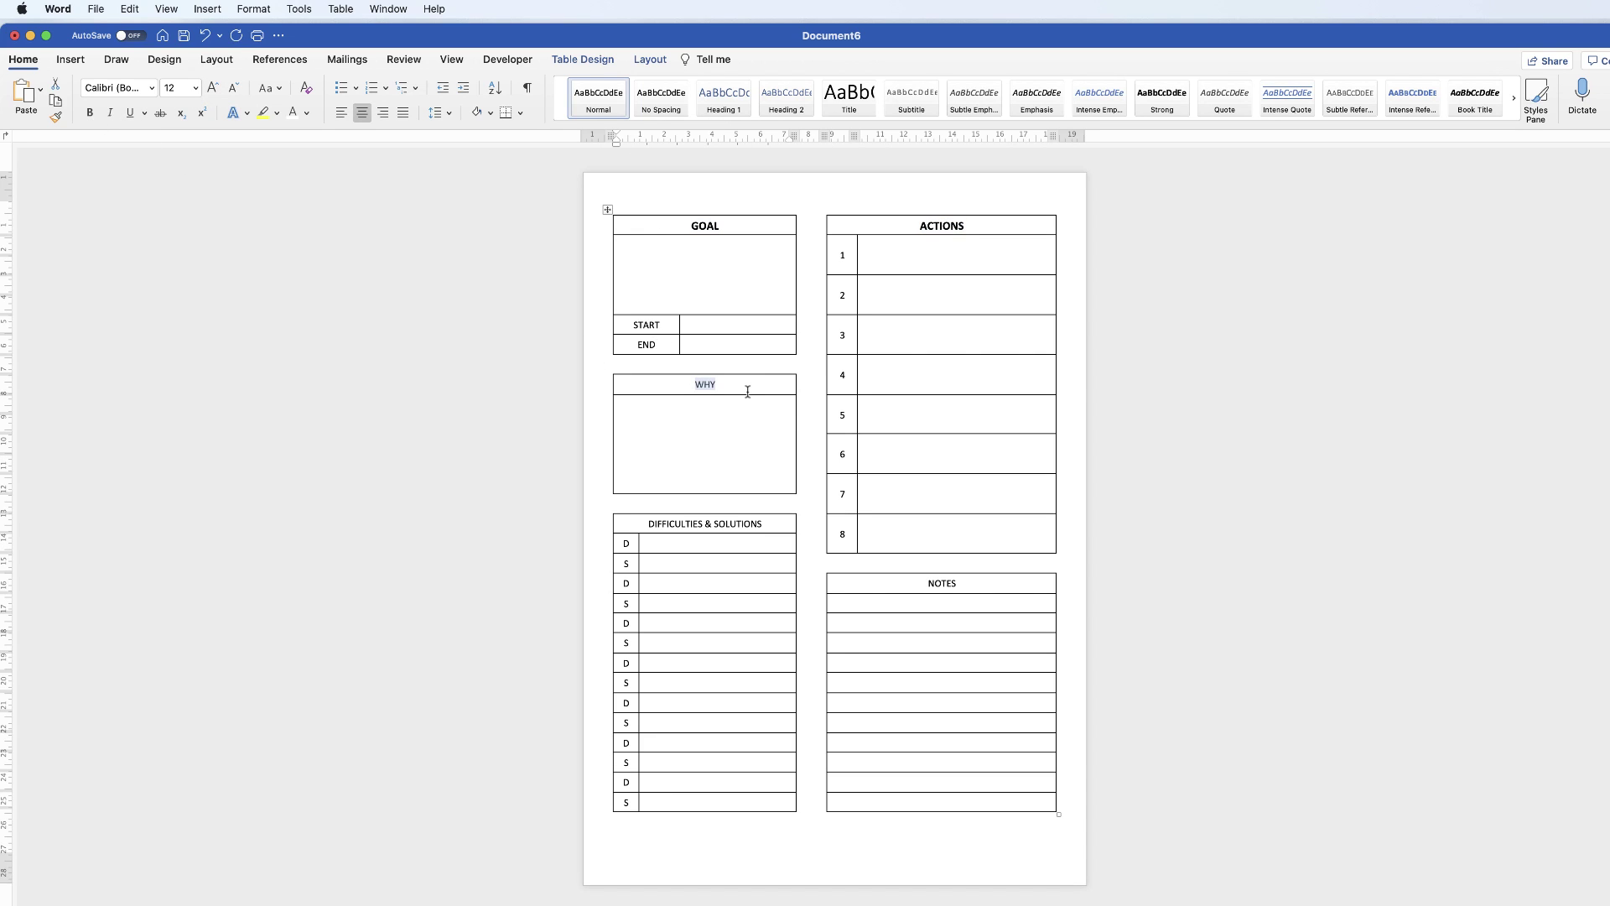
key("super+b")
triple_click(738, 524)
key("super+b")
triple_click(964, 584)
key("super+b")
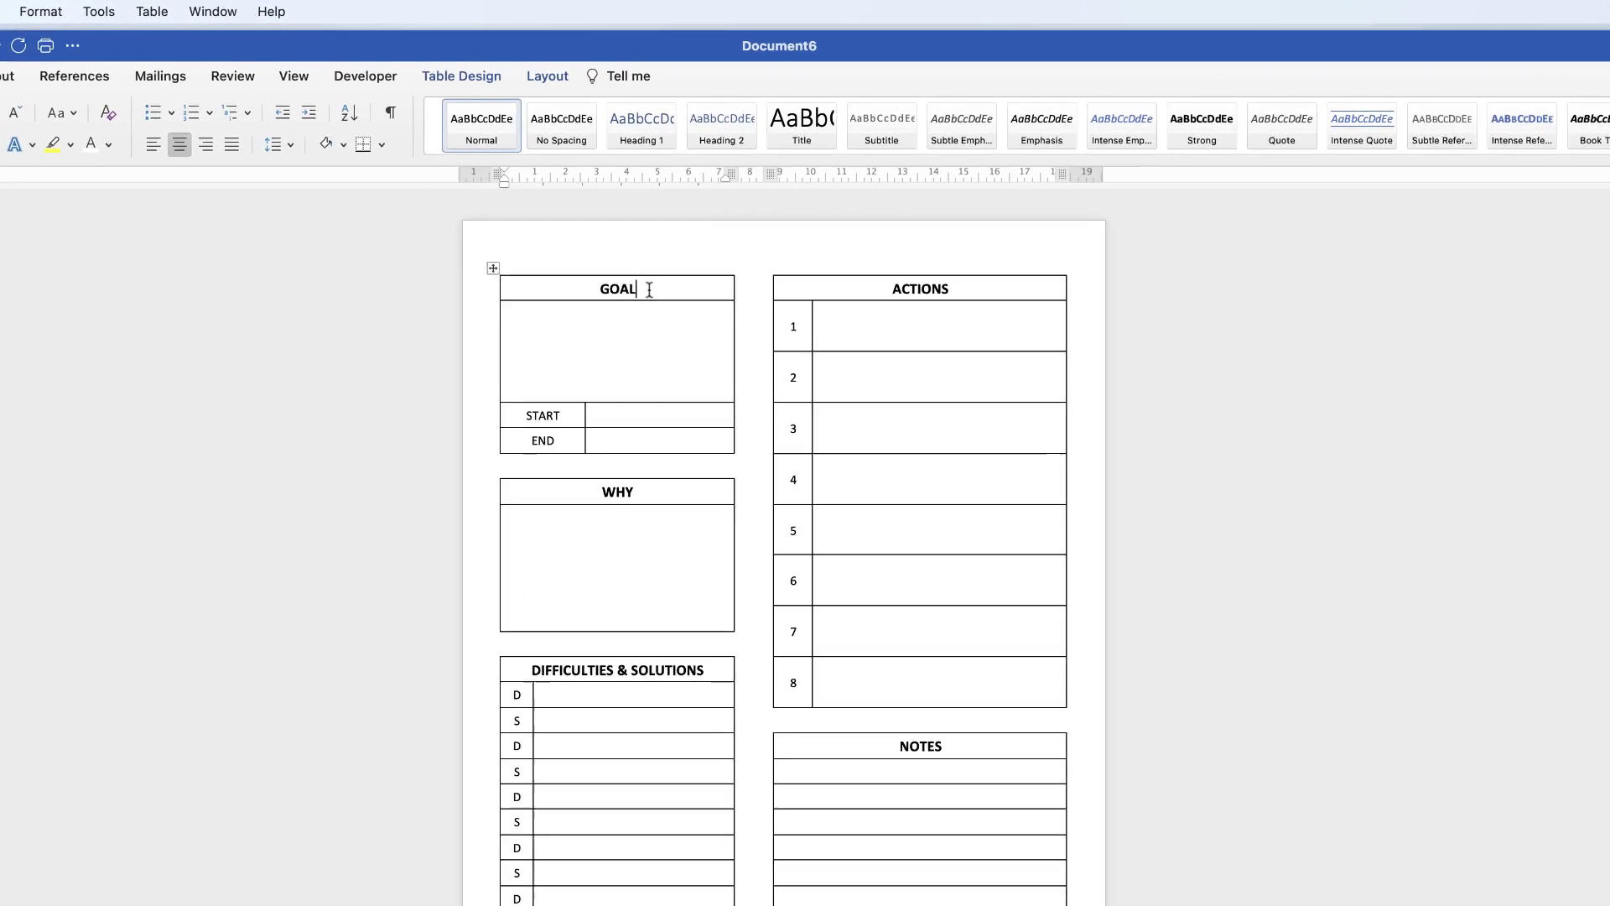
Set the border line weight to 2 ¼ pt and apply a bottom border to the GOAL heading cell.
left_click(491, 425)
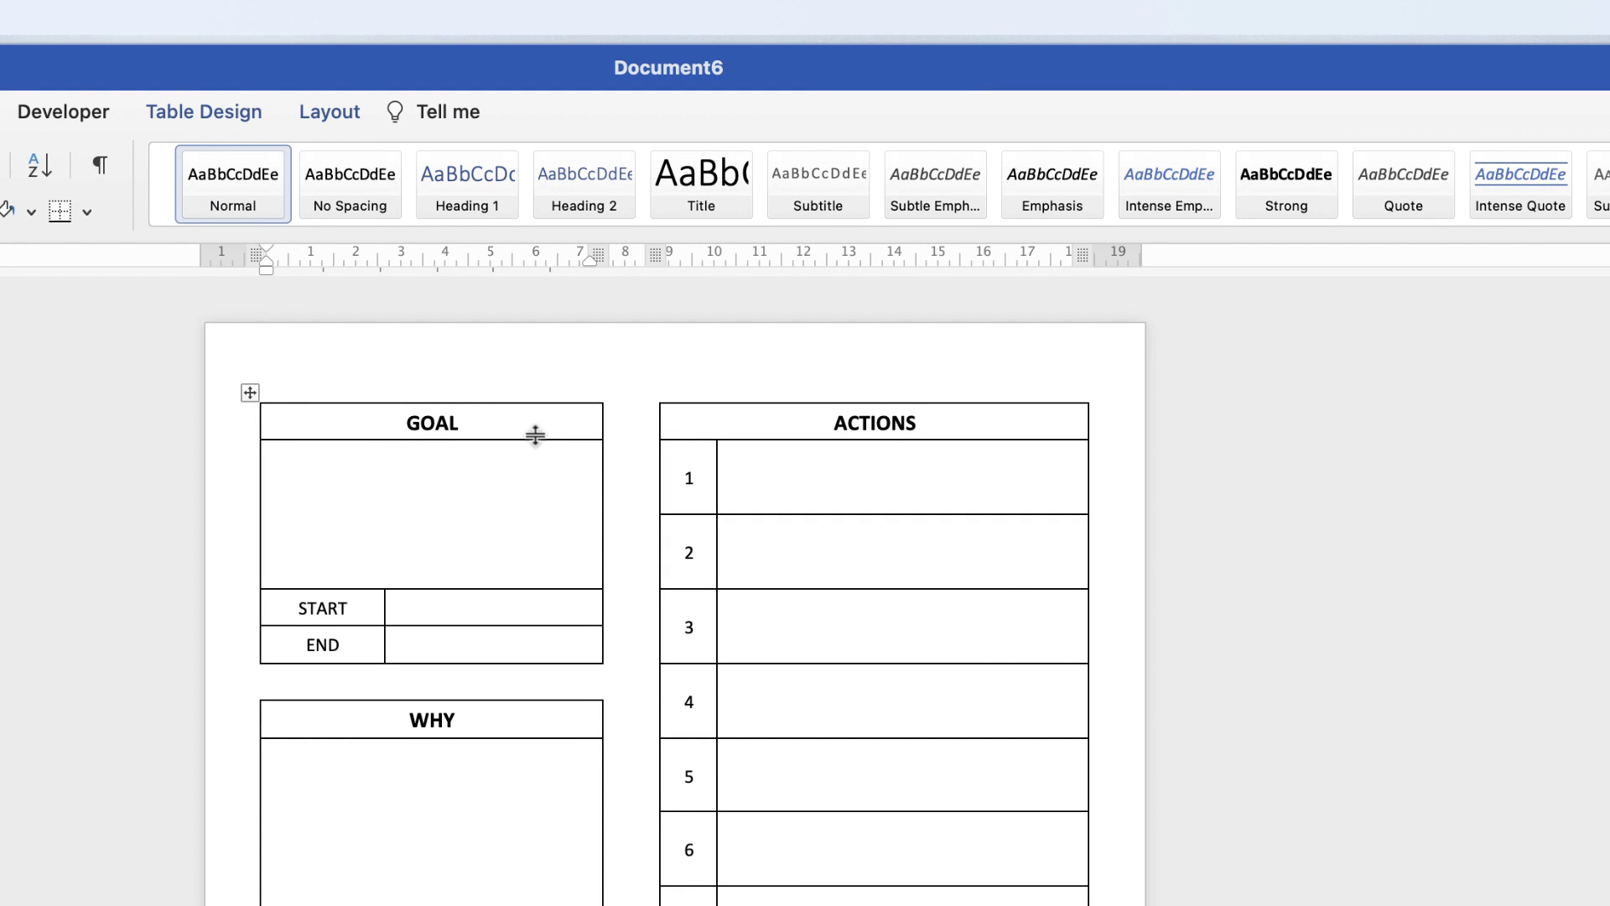
left_click(198, 111)
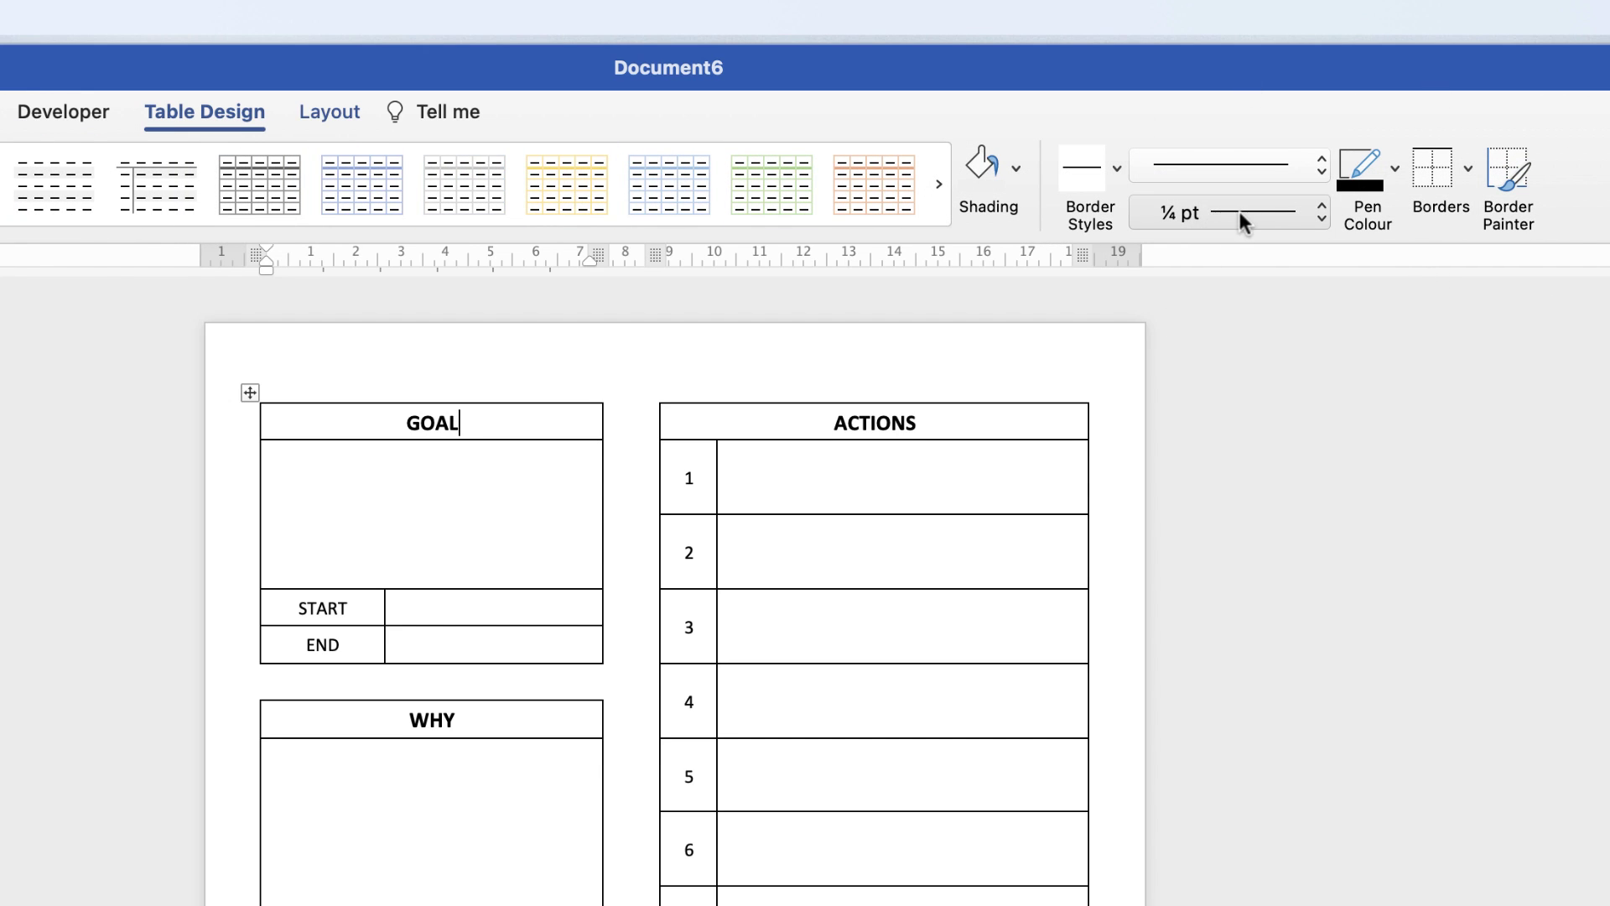
left_click(1322, 213)
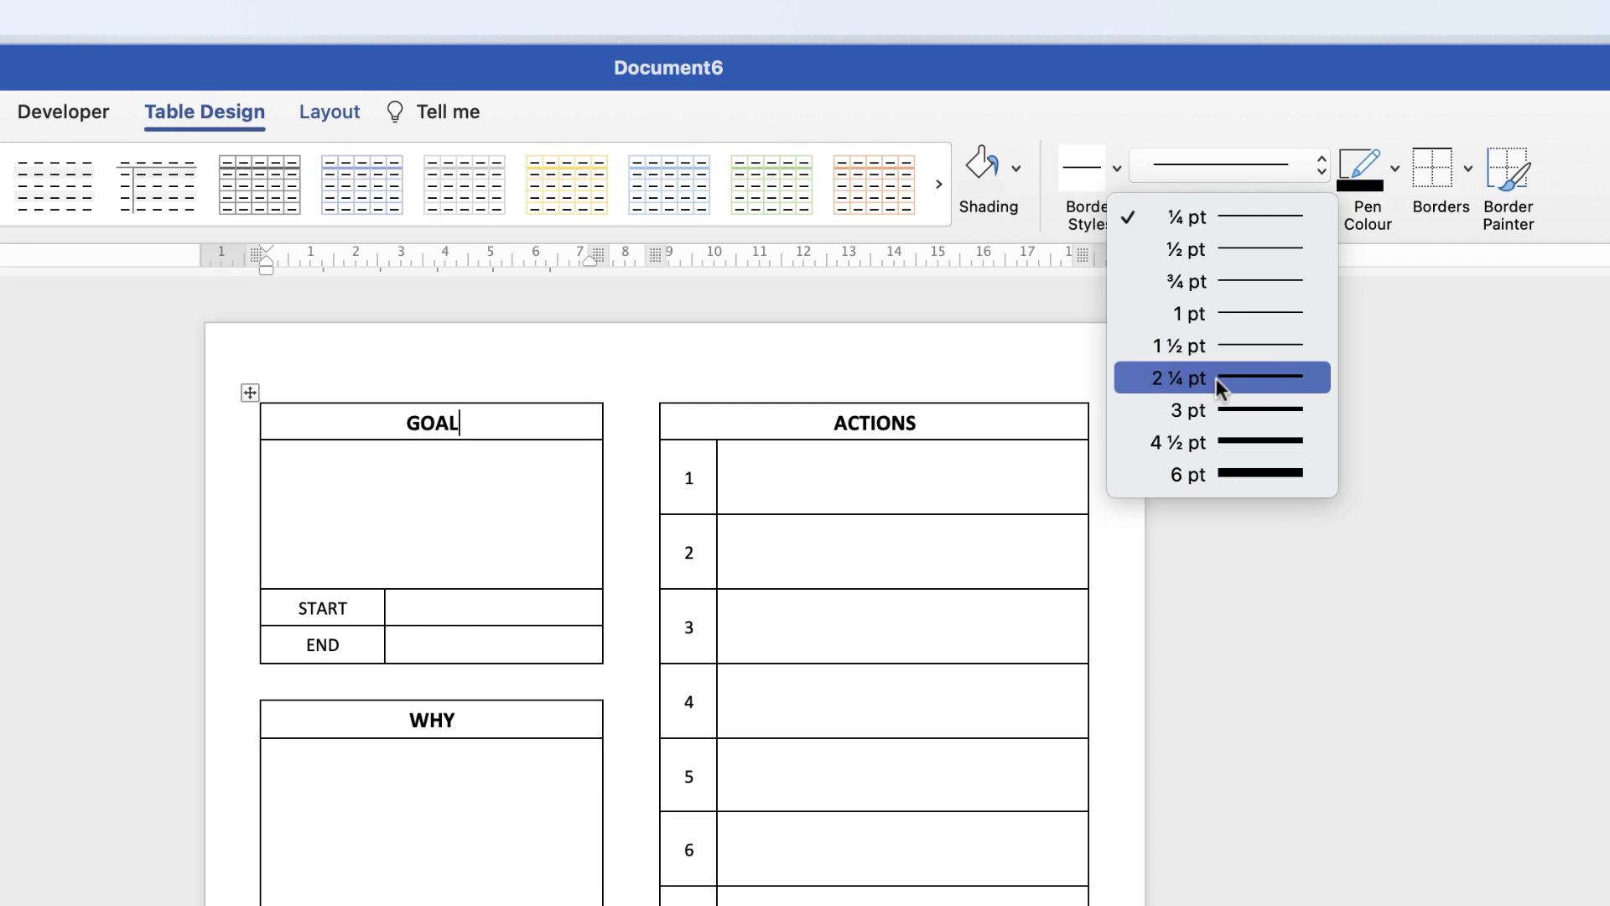
left_click(1259, 378)
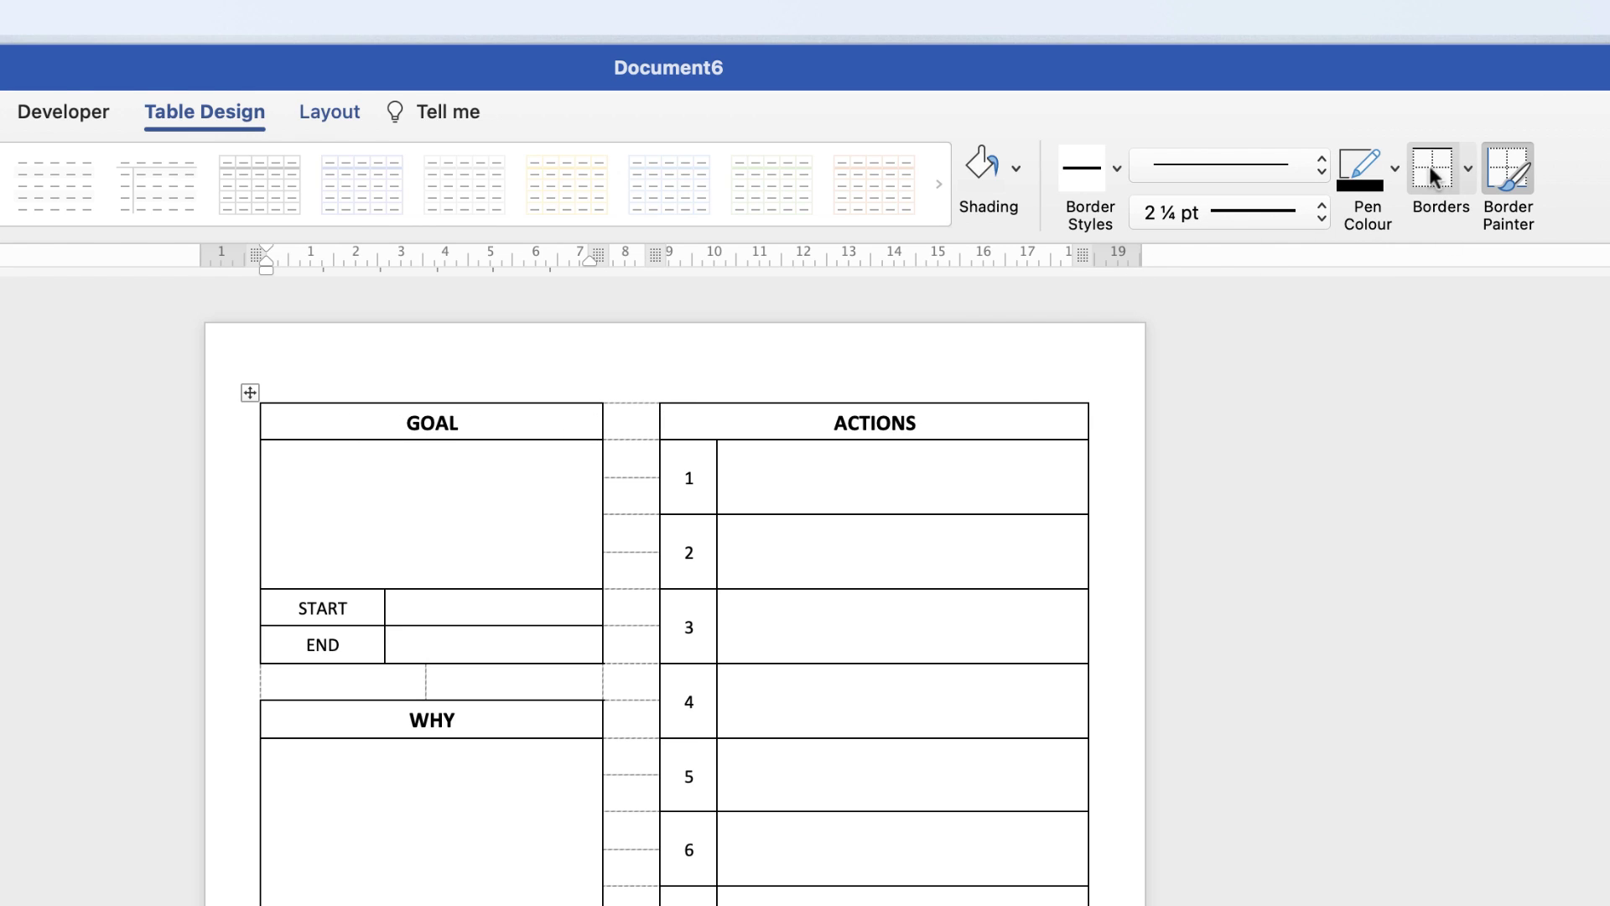
left_click(1466, 166)
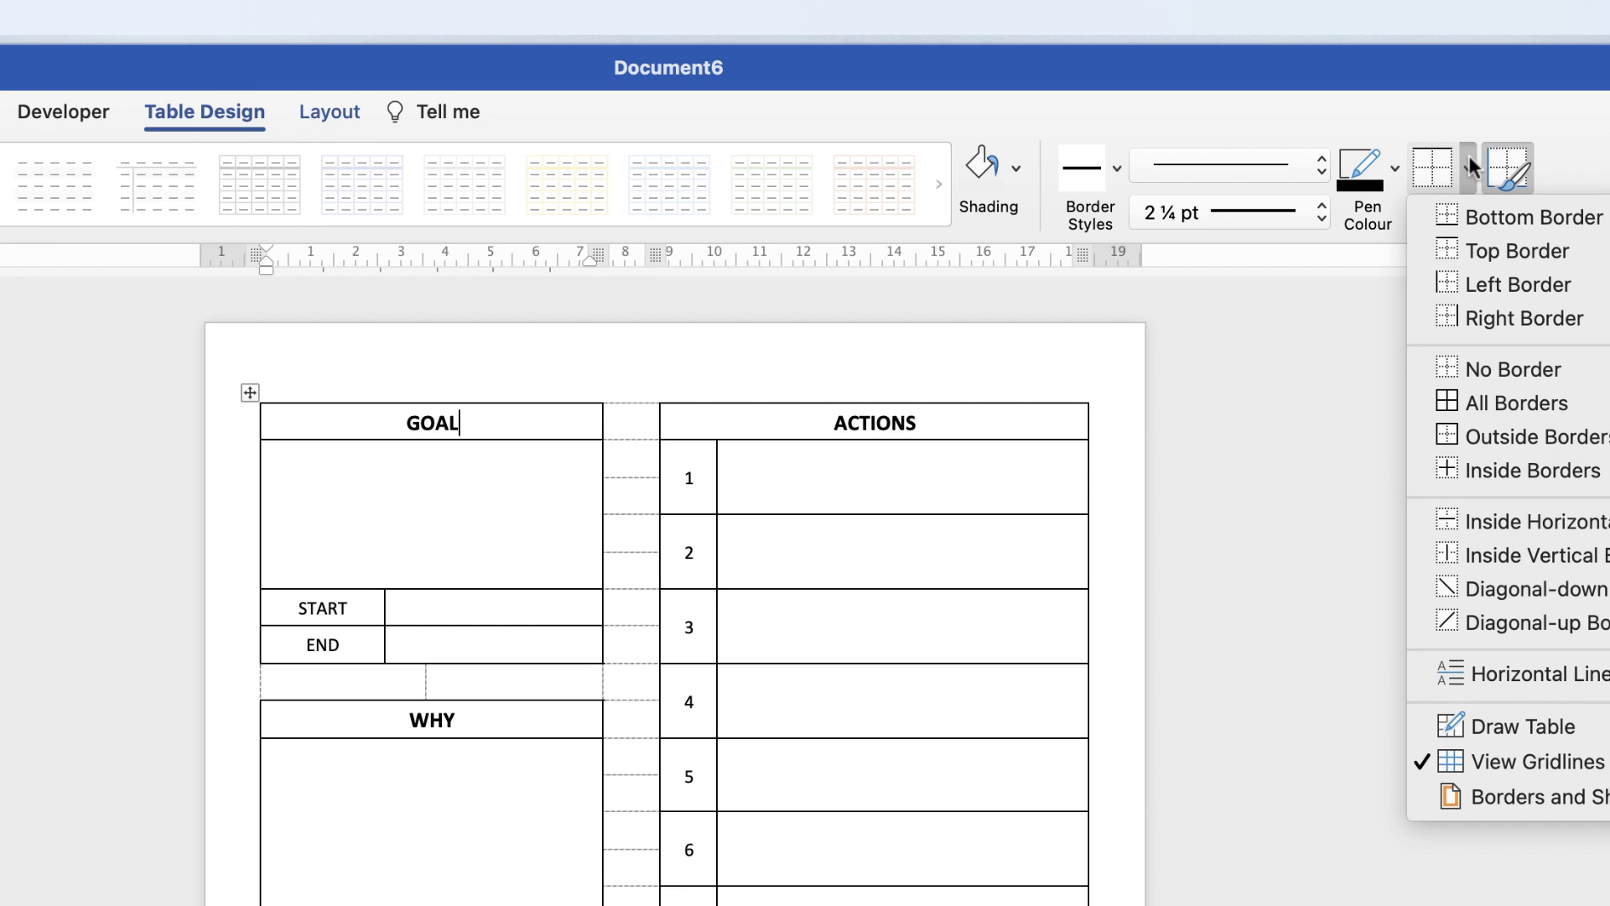
left_click(1433, 168)
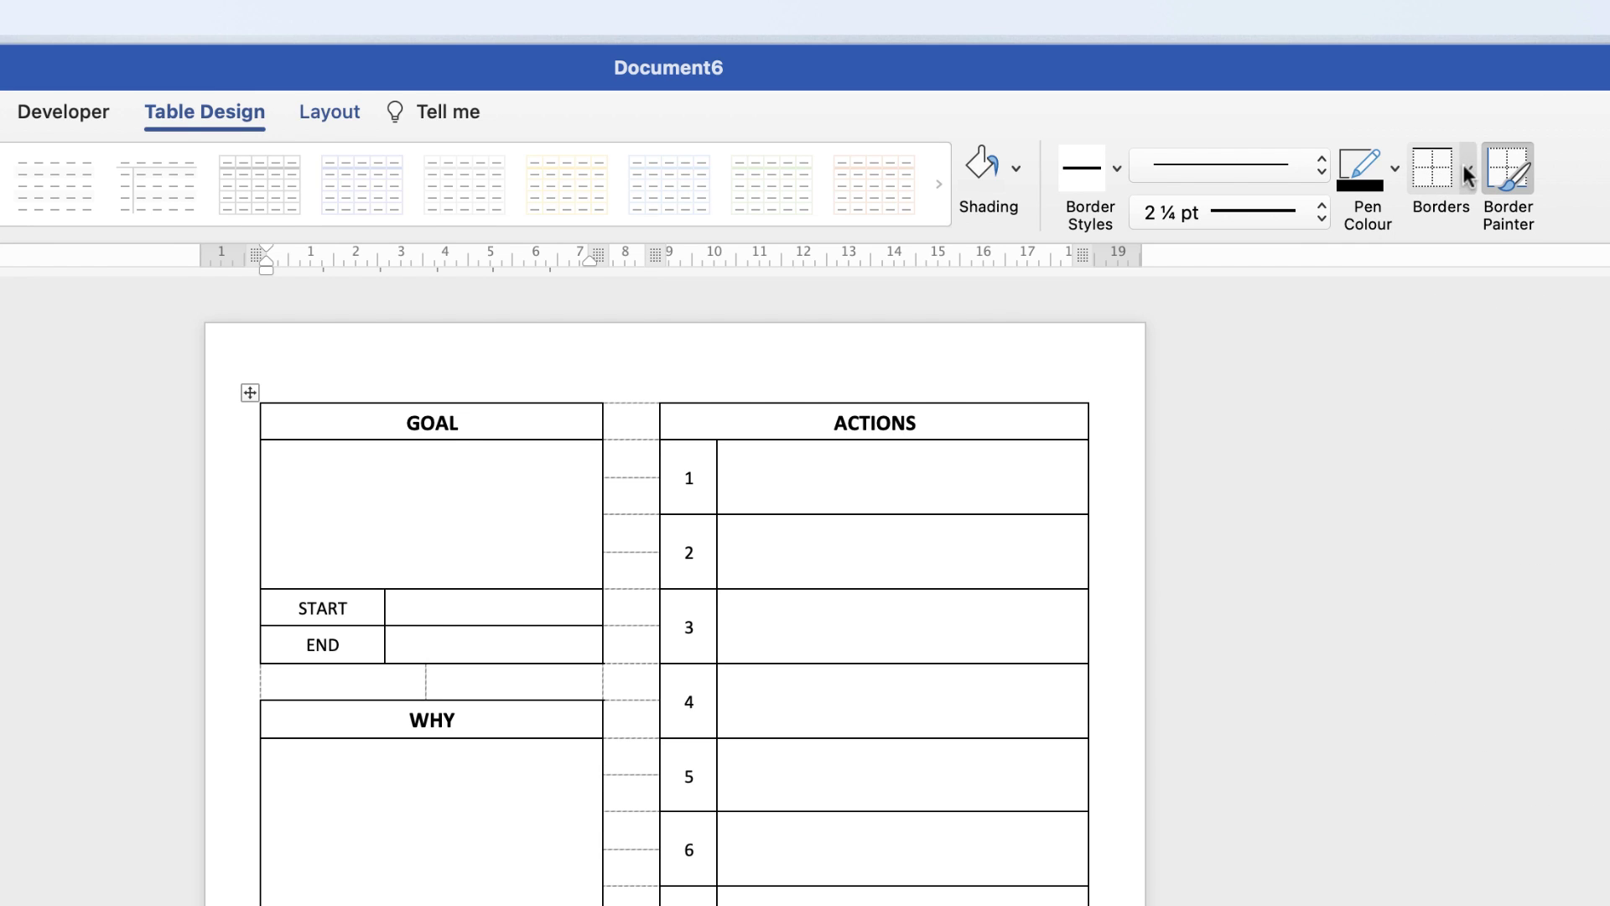
left_click(1466, 168)
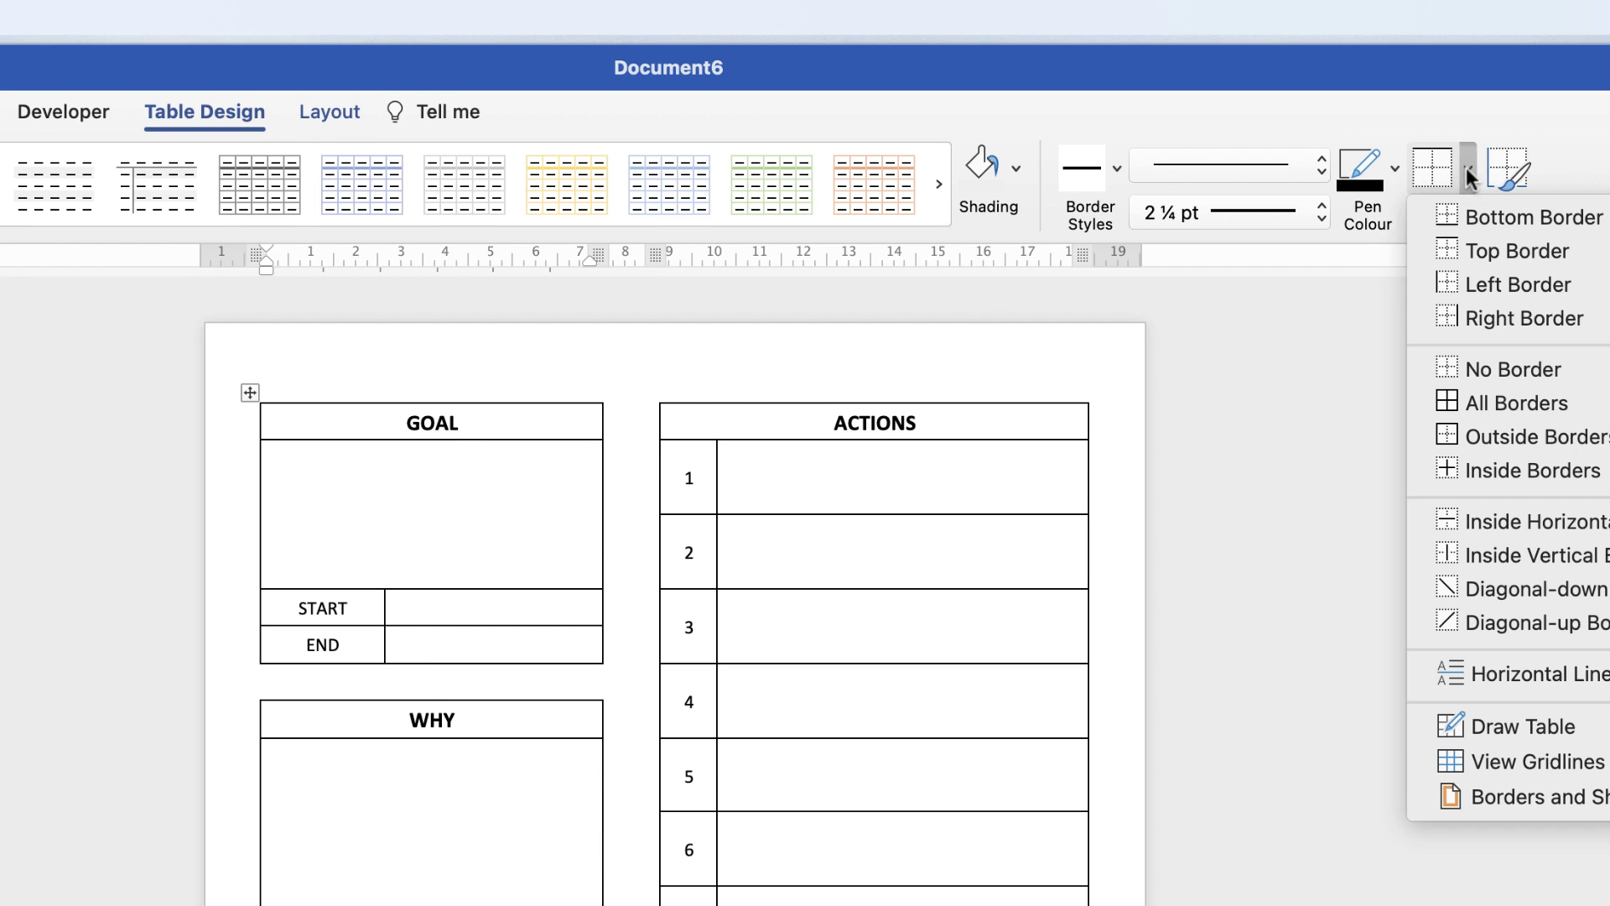
left_click(1483, 218)
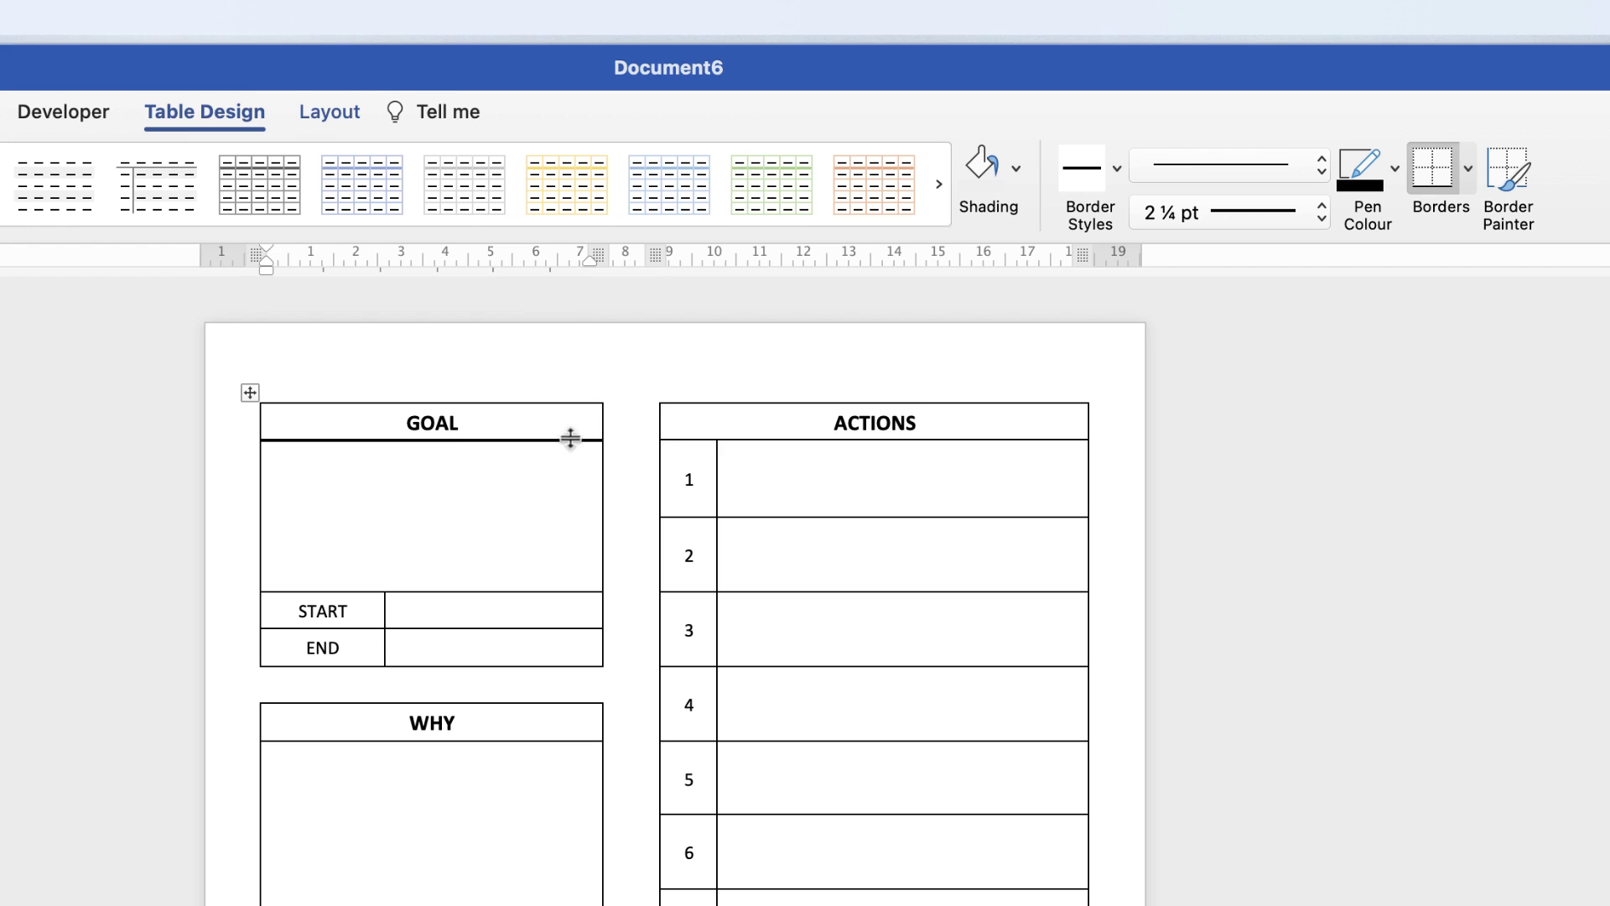
Apply the 2 ¼ pt bottom border to the ACTIONS, WHY, DIFFICULTIES & SOLUTIONS and NOTES heading cells.
left_click_drag(938, 422, 828, 425)
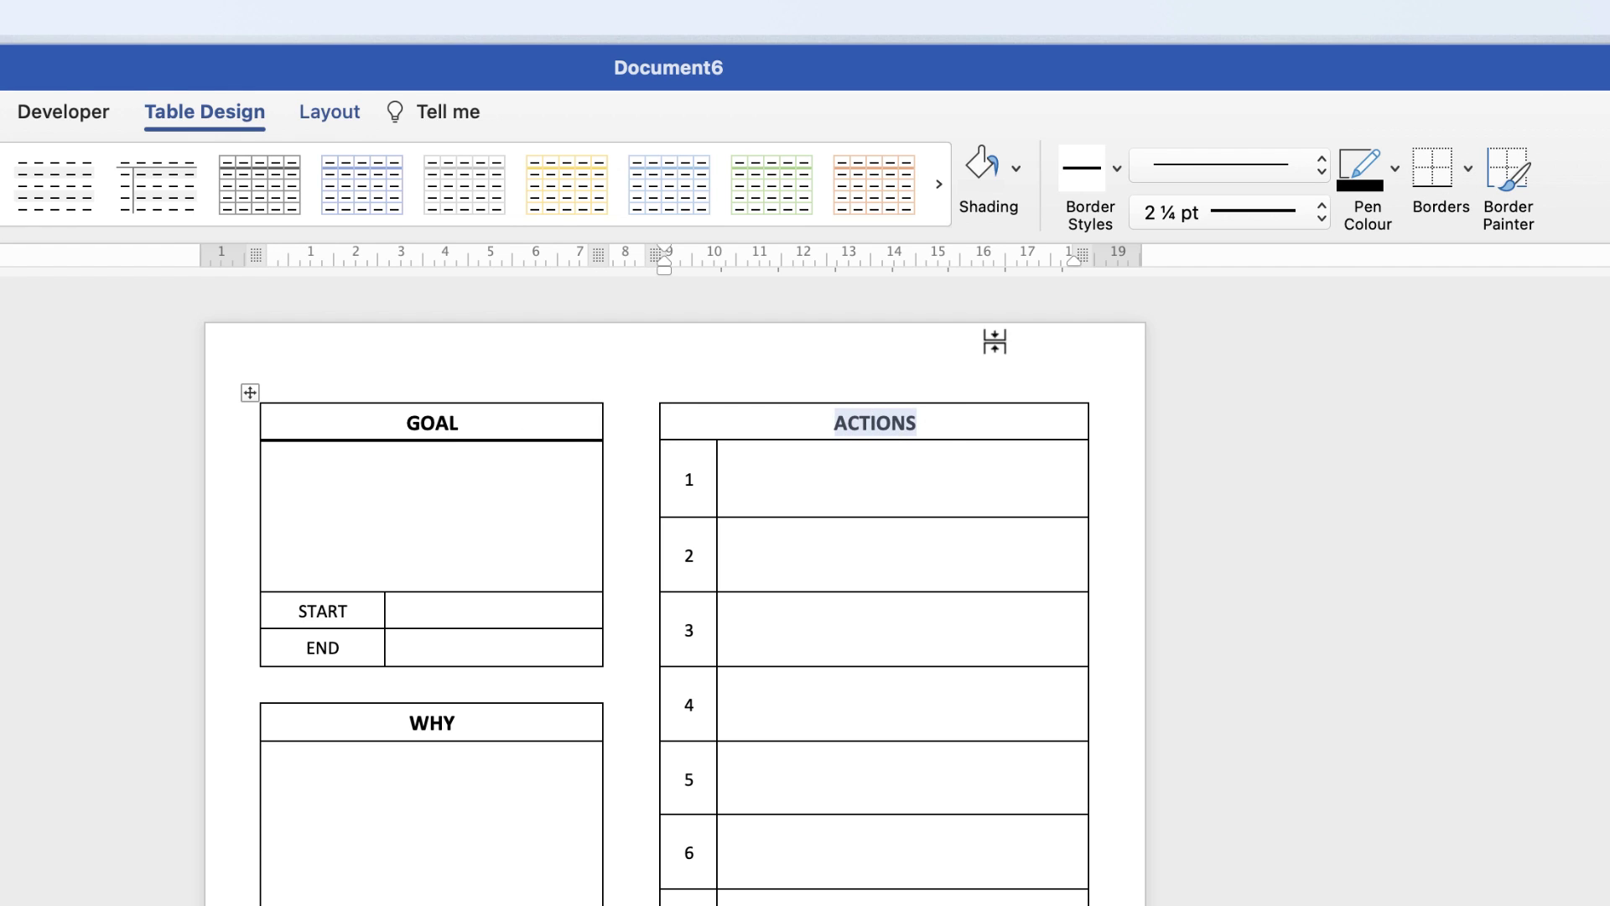
left_click(1431, 169)
left_click(470, 725)
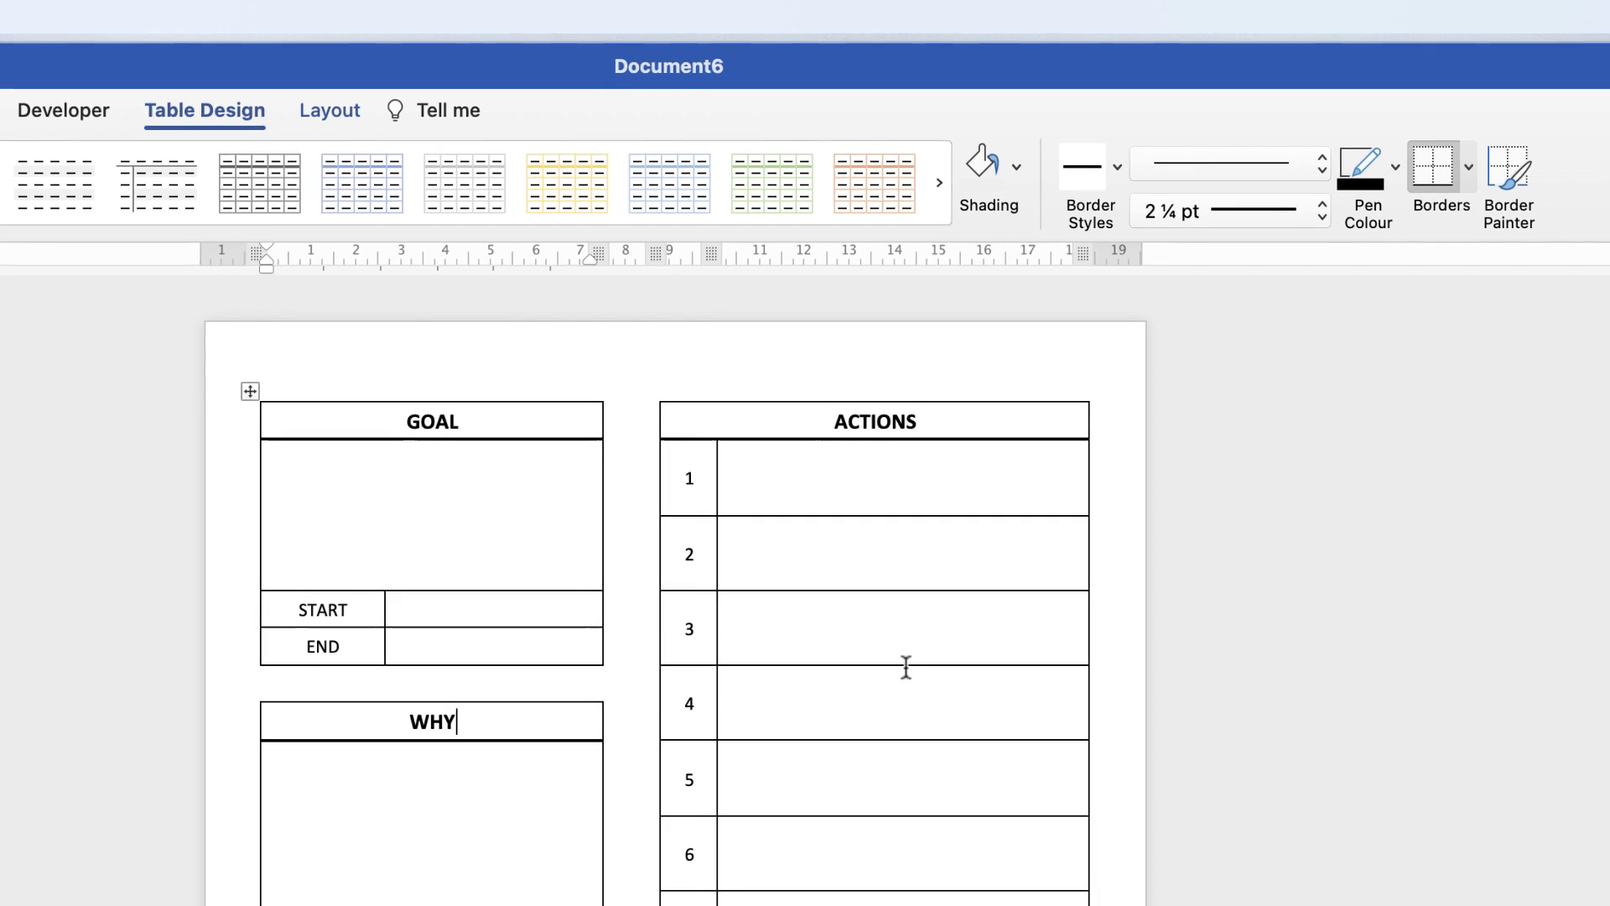
scroll(906, 665, "down", 8)
left_click(561, 503)
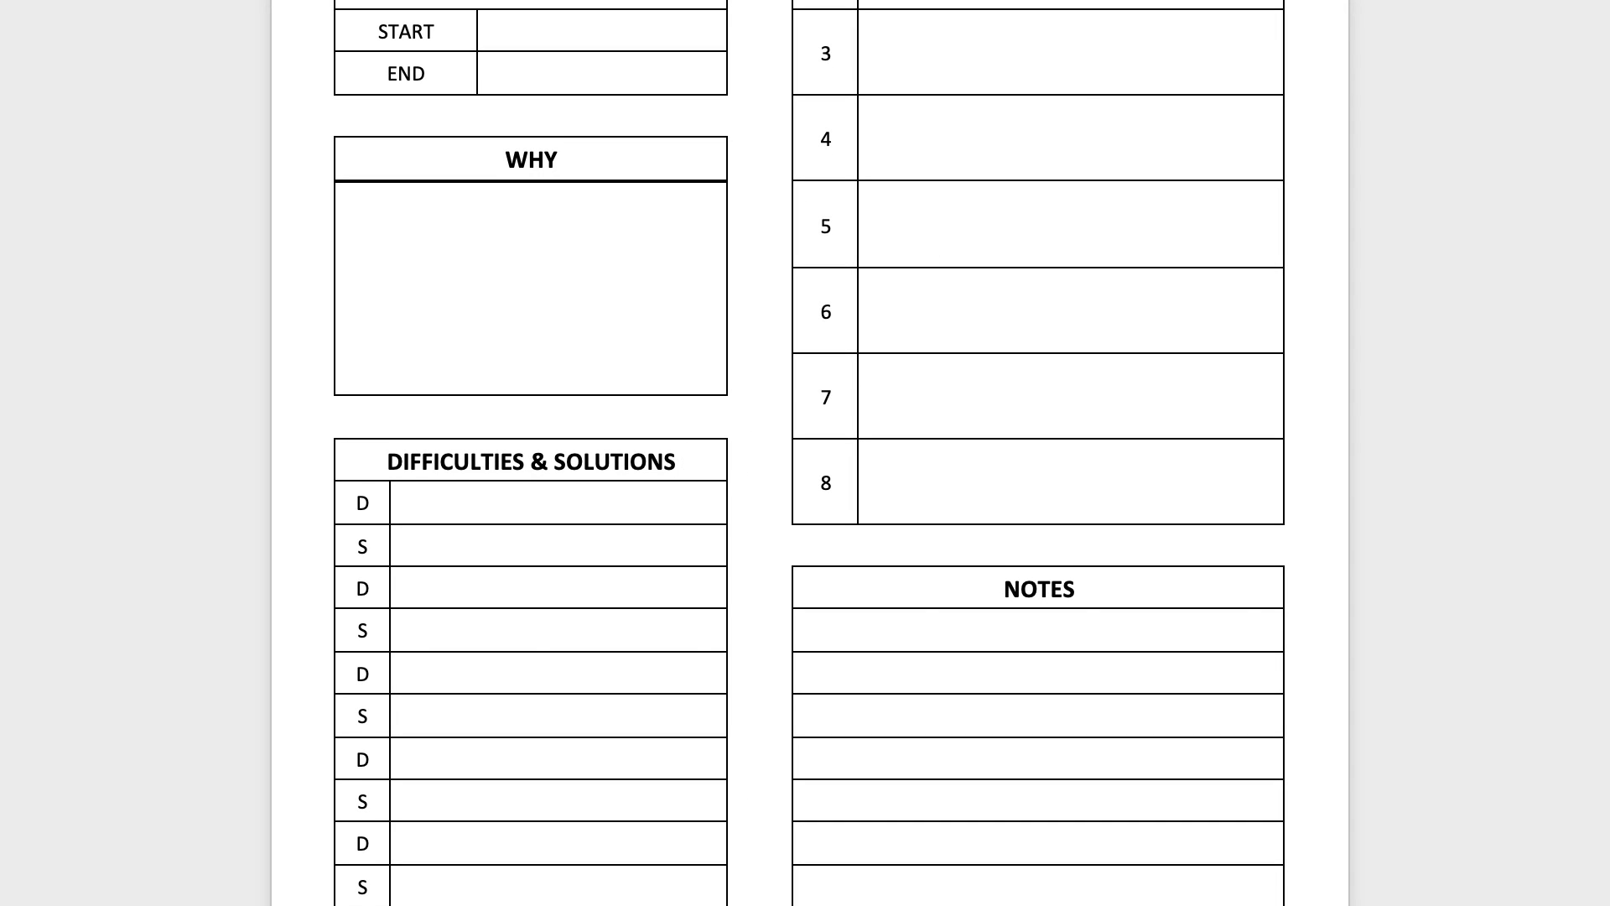
key("ctrl+y")
left_click(1105, 593)
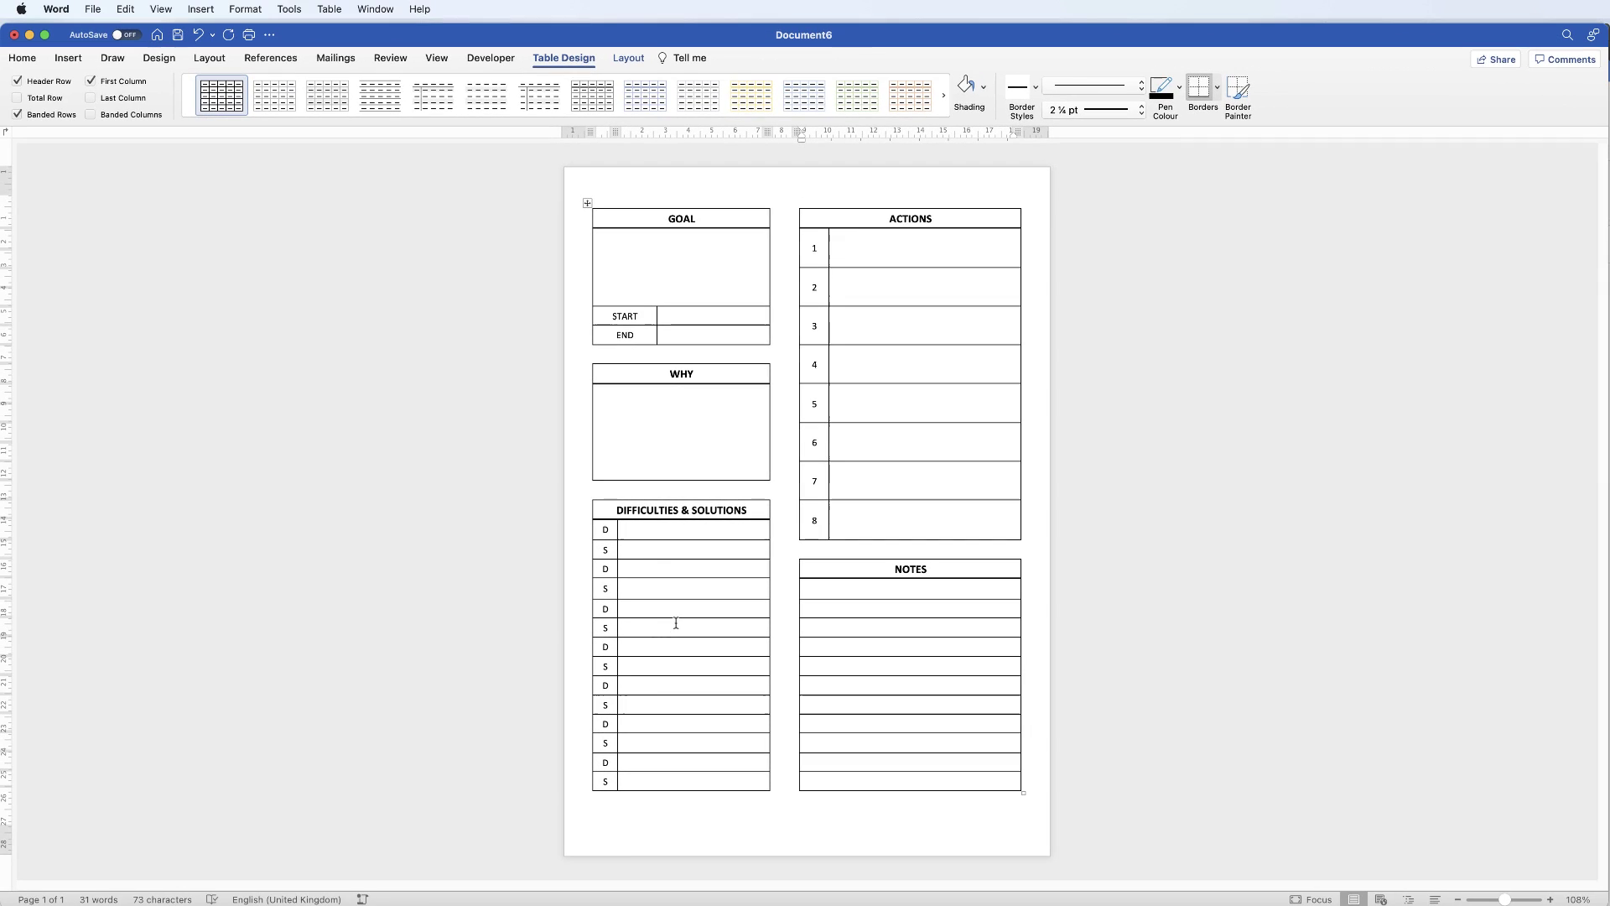
Consult the layout in Document5, and apply a 2 ¼ pt bottom border to each of the first six S rows in Document6.
key("super+grave")
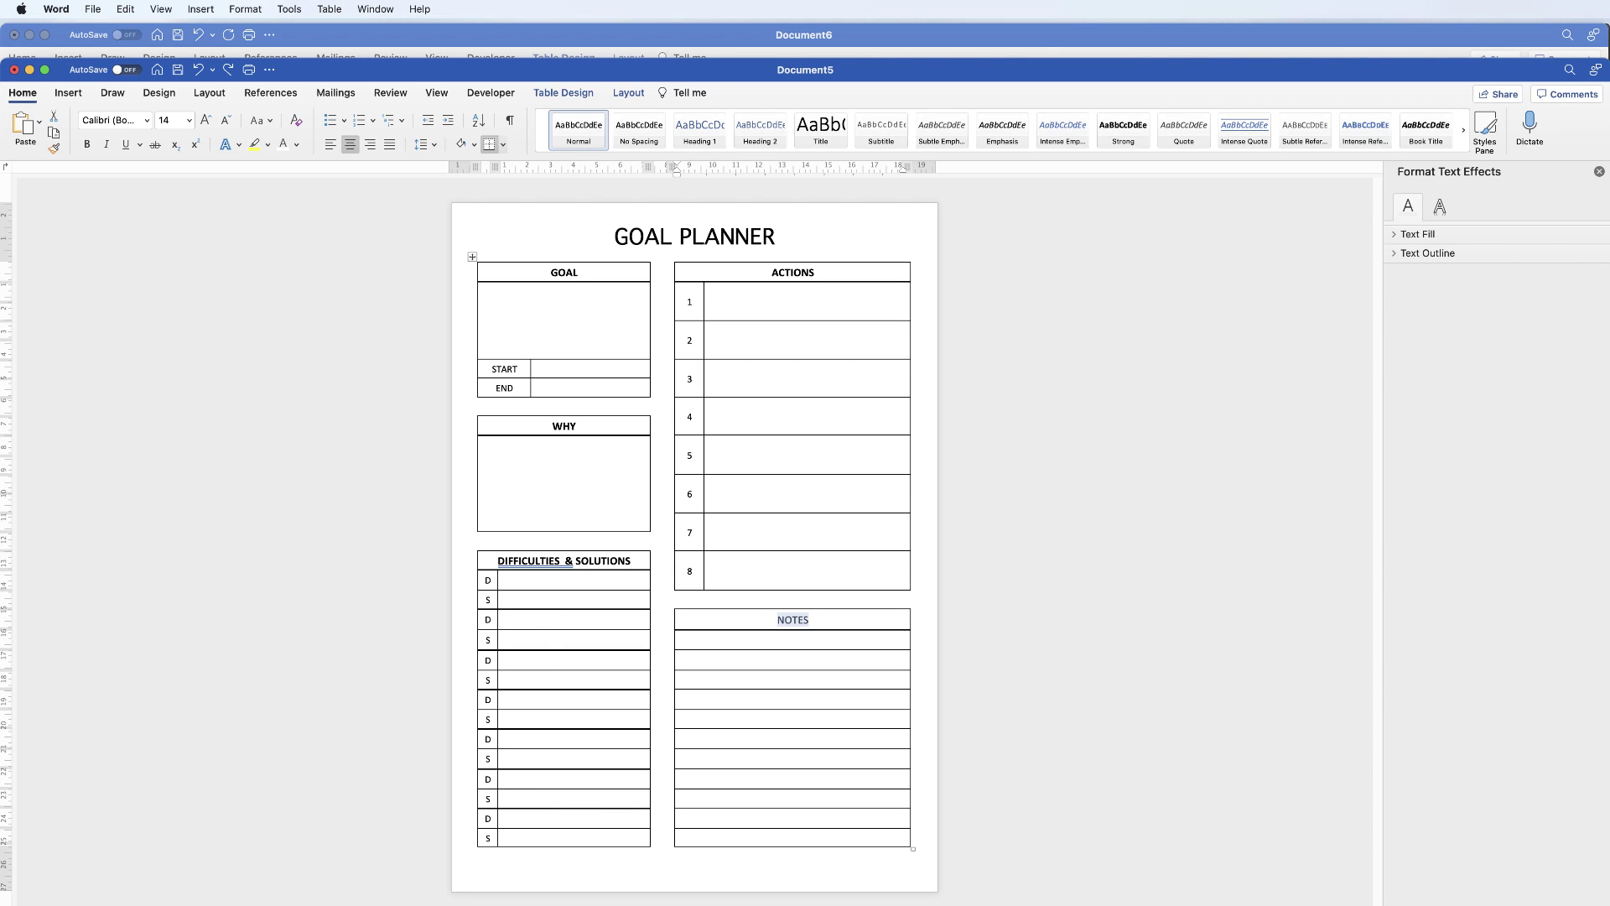
left_click(562, 37)
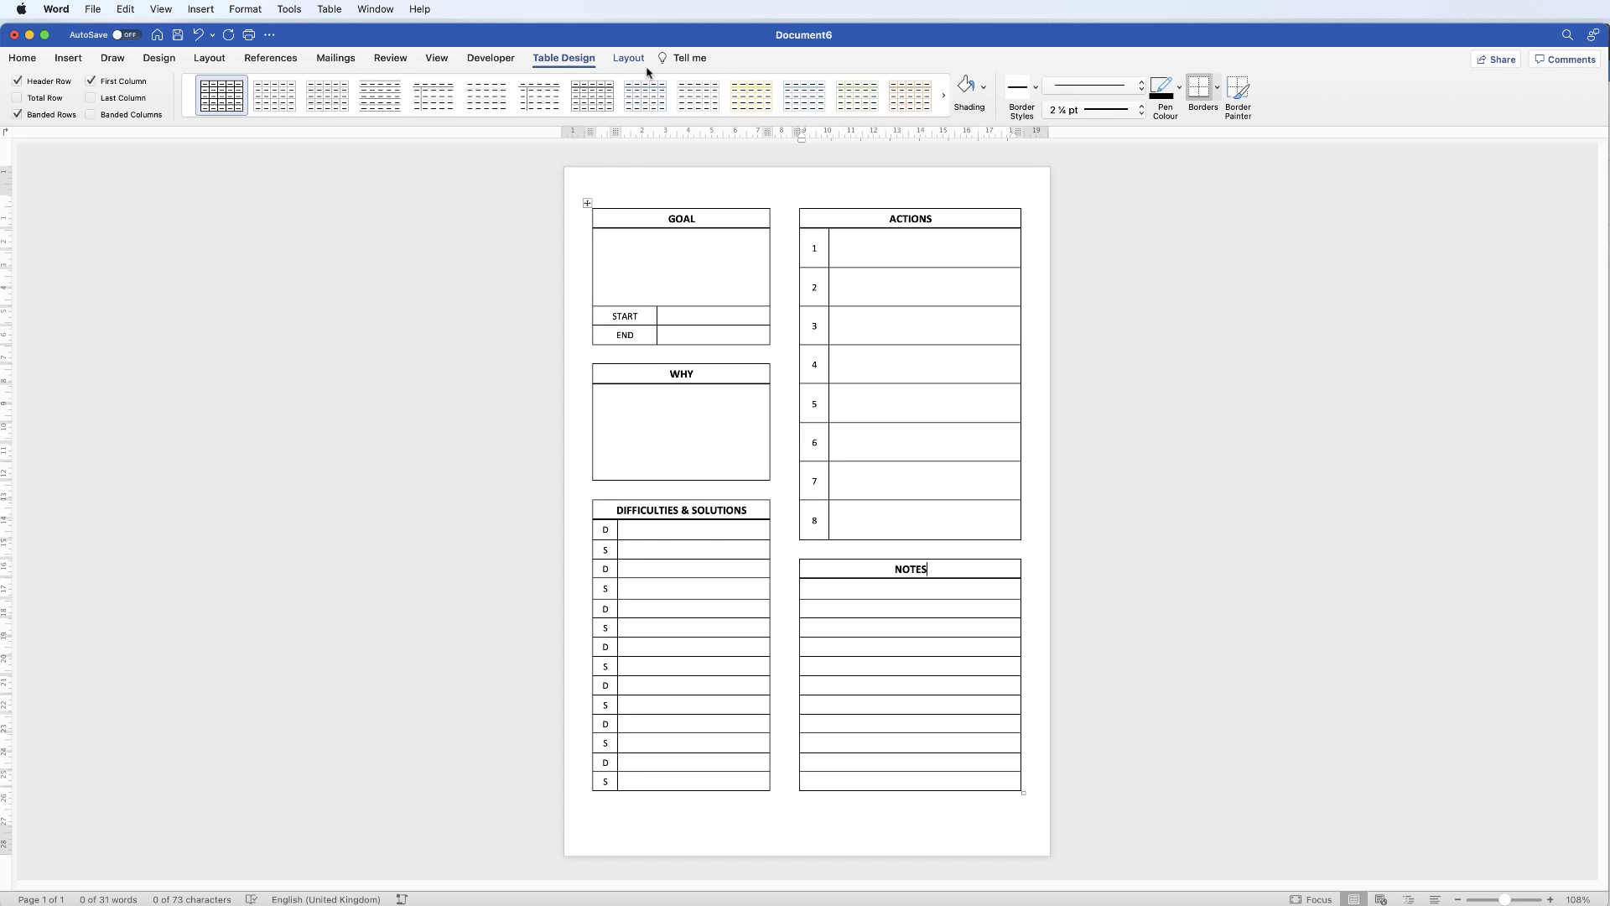
left_click(604, 552)
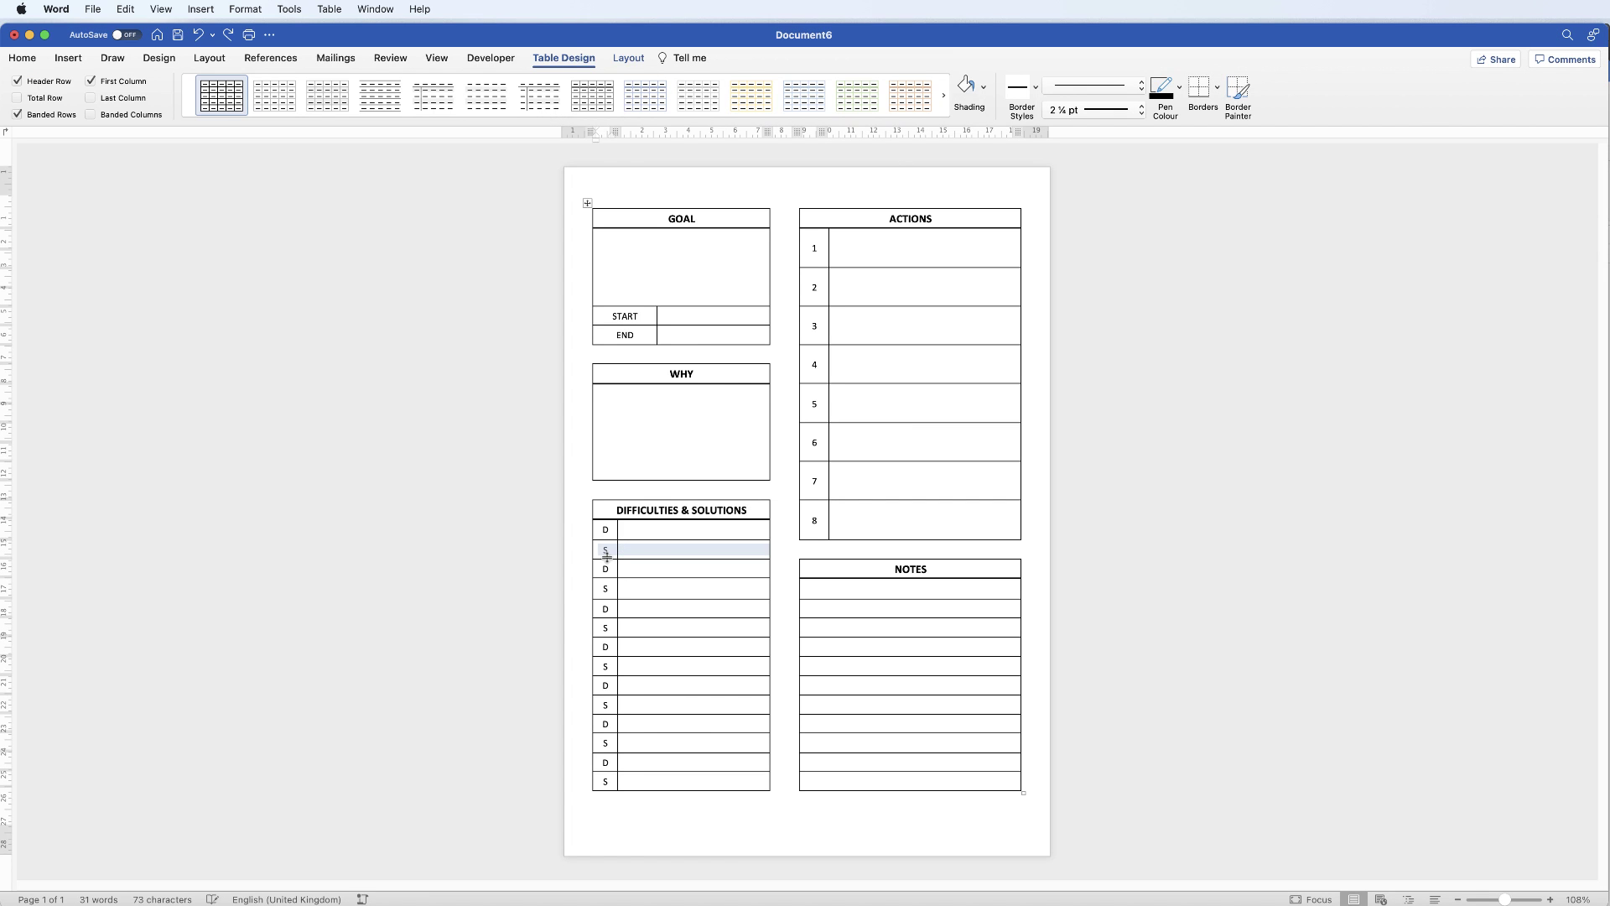
left_click(1200, 90)
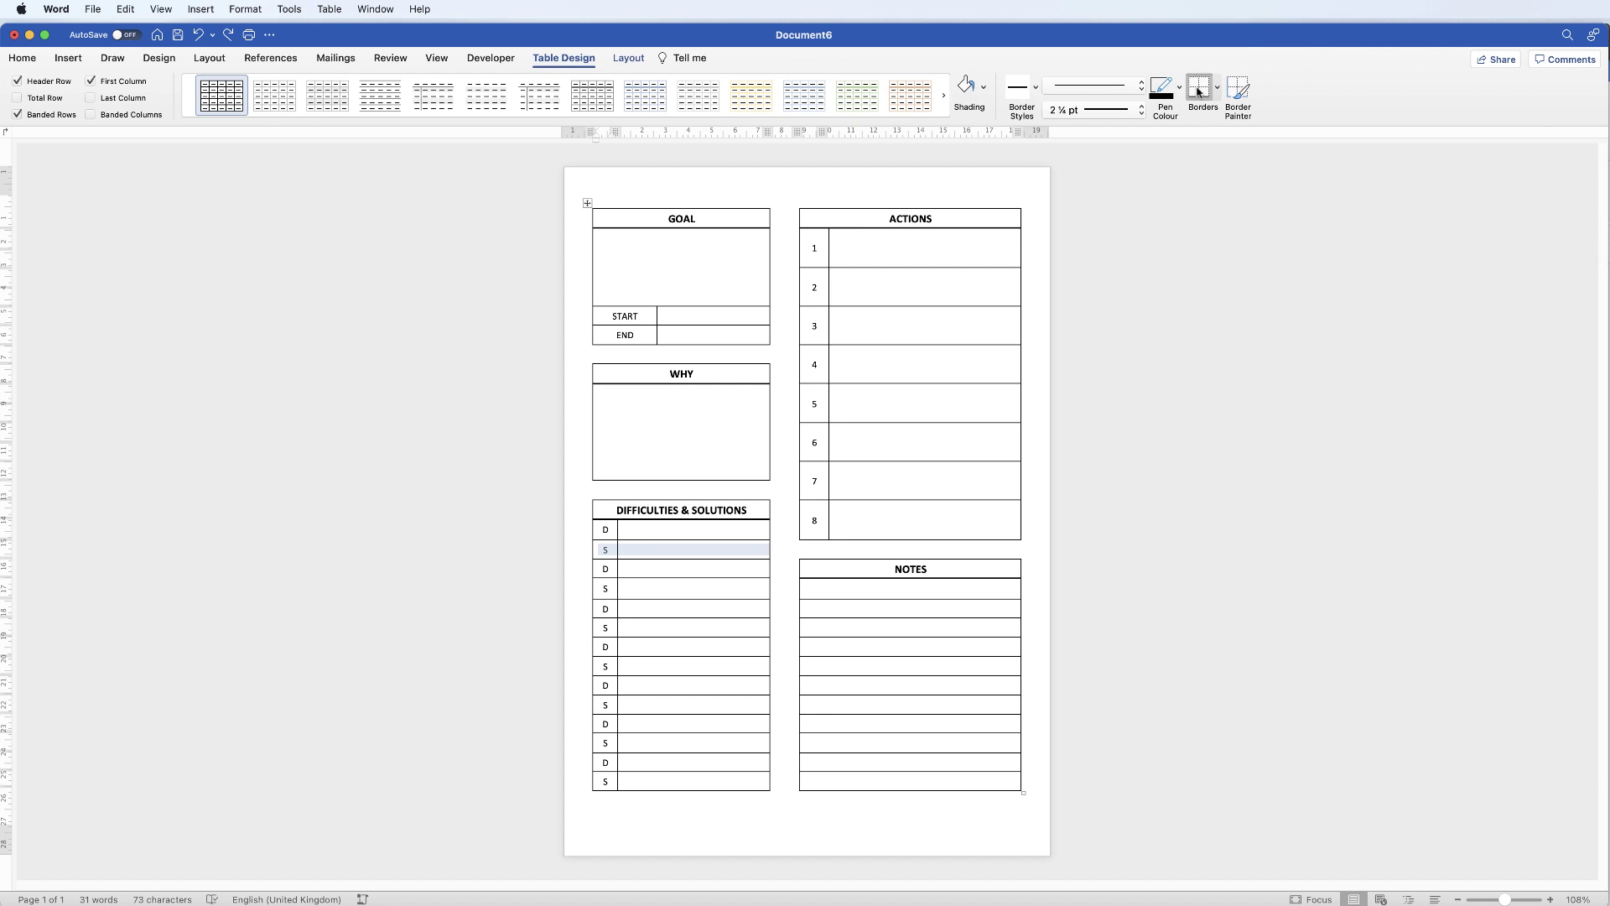
triple_click(633, 590)
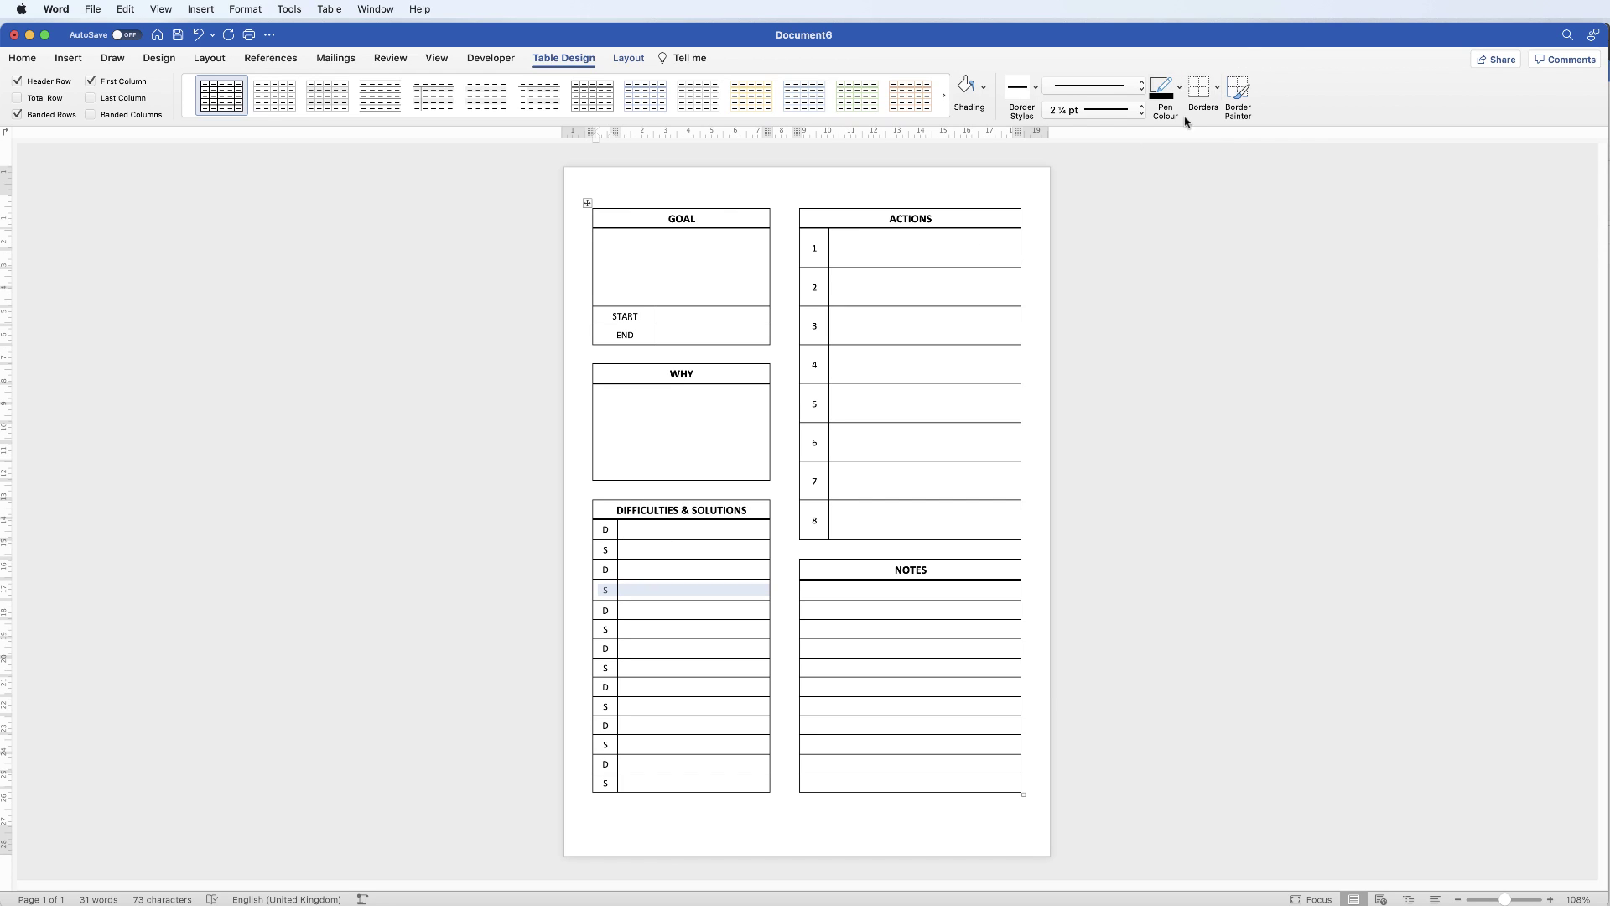
left_click(1200, 90)
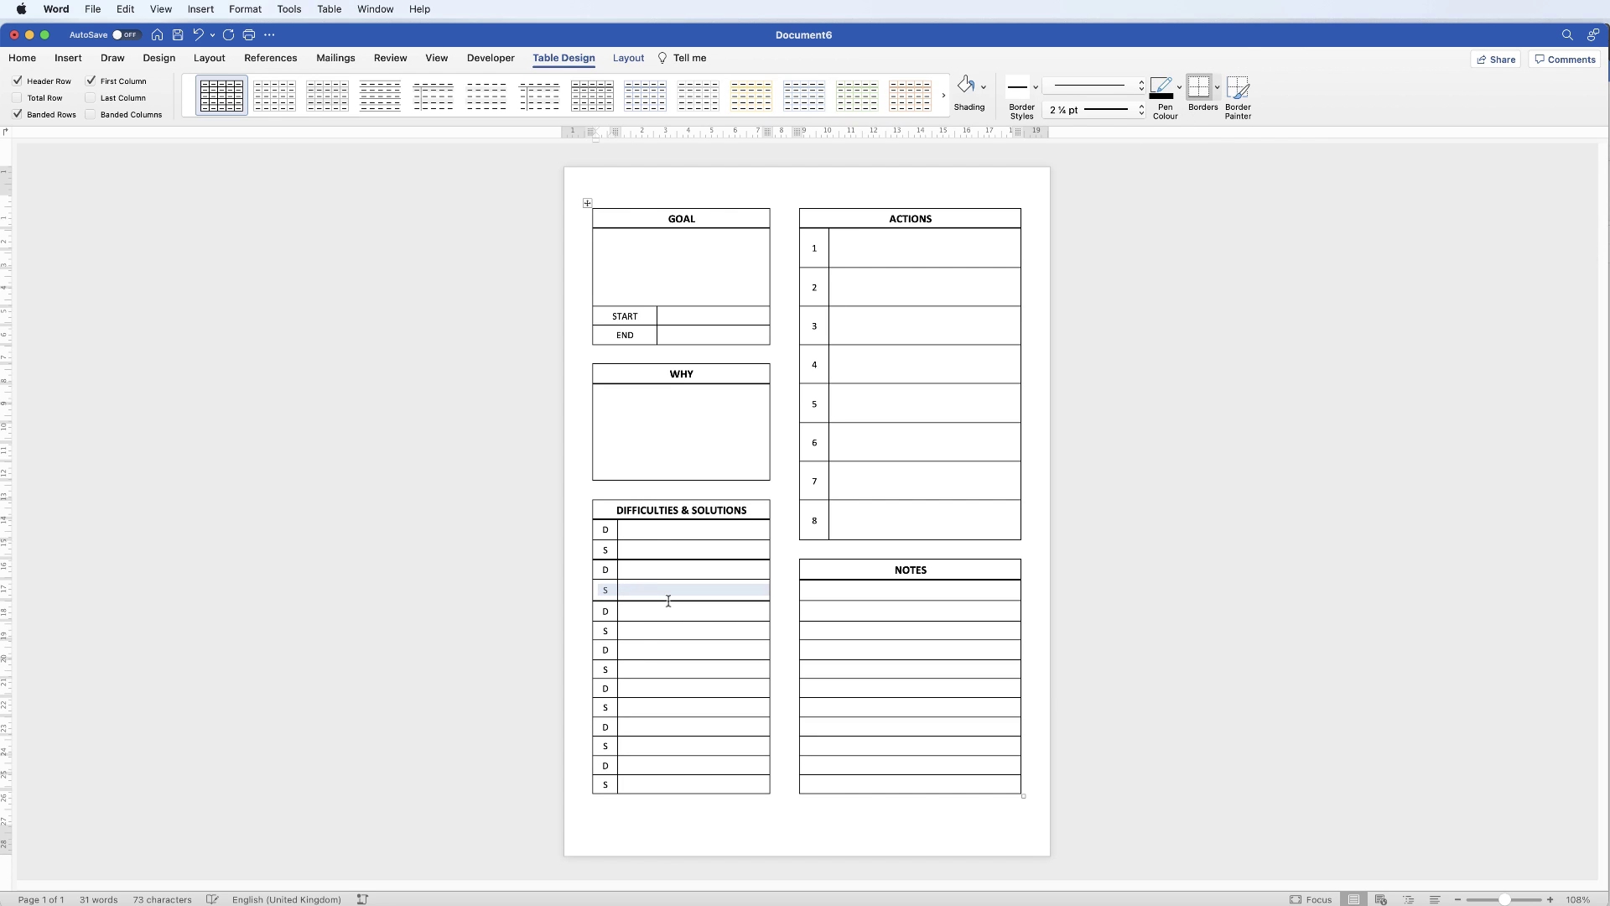
triple_click(625, 630)
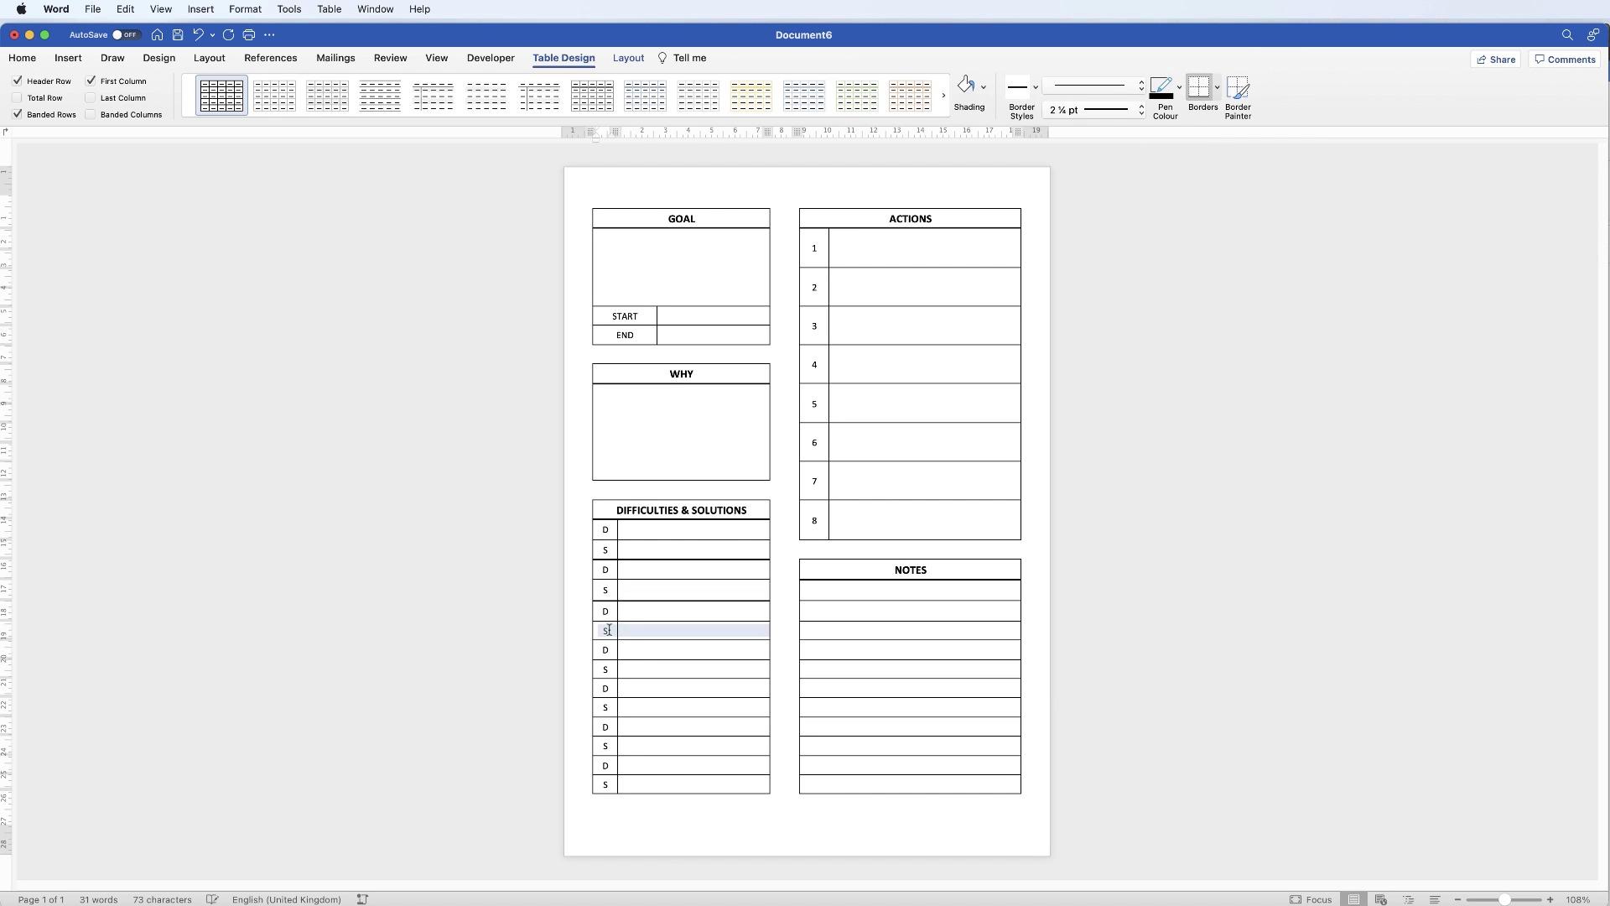
left_click(1199, 91)
triple_click(625, 671)
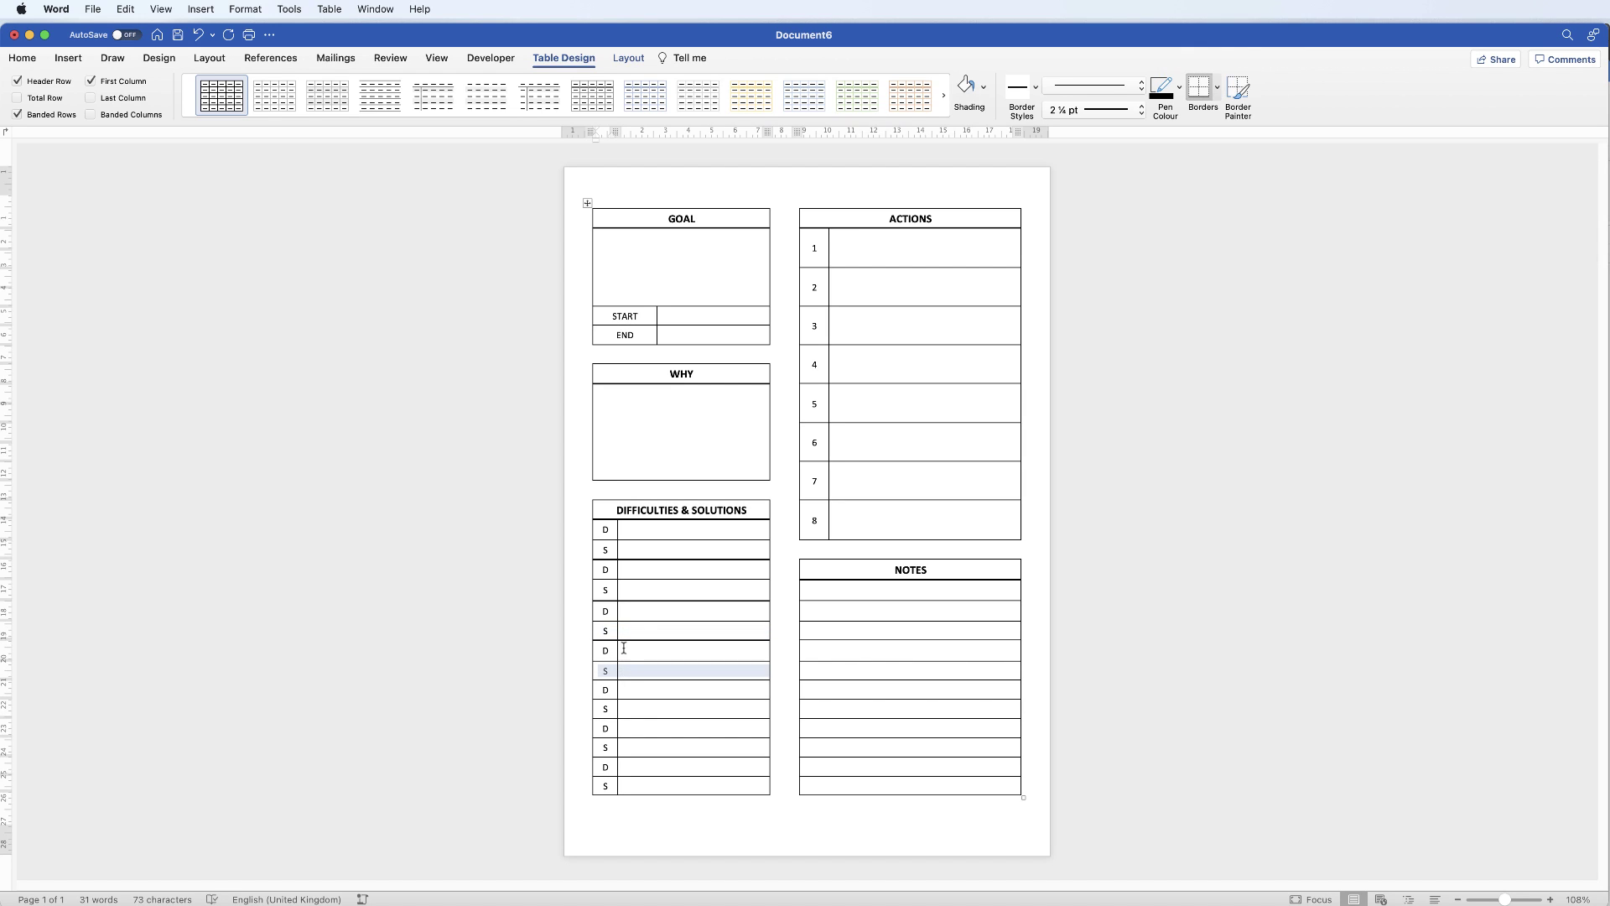
left_click(1199, 91)
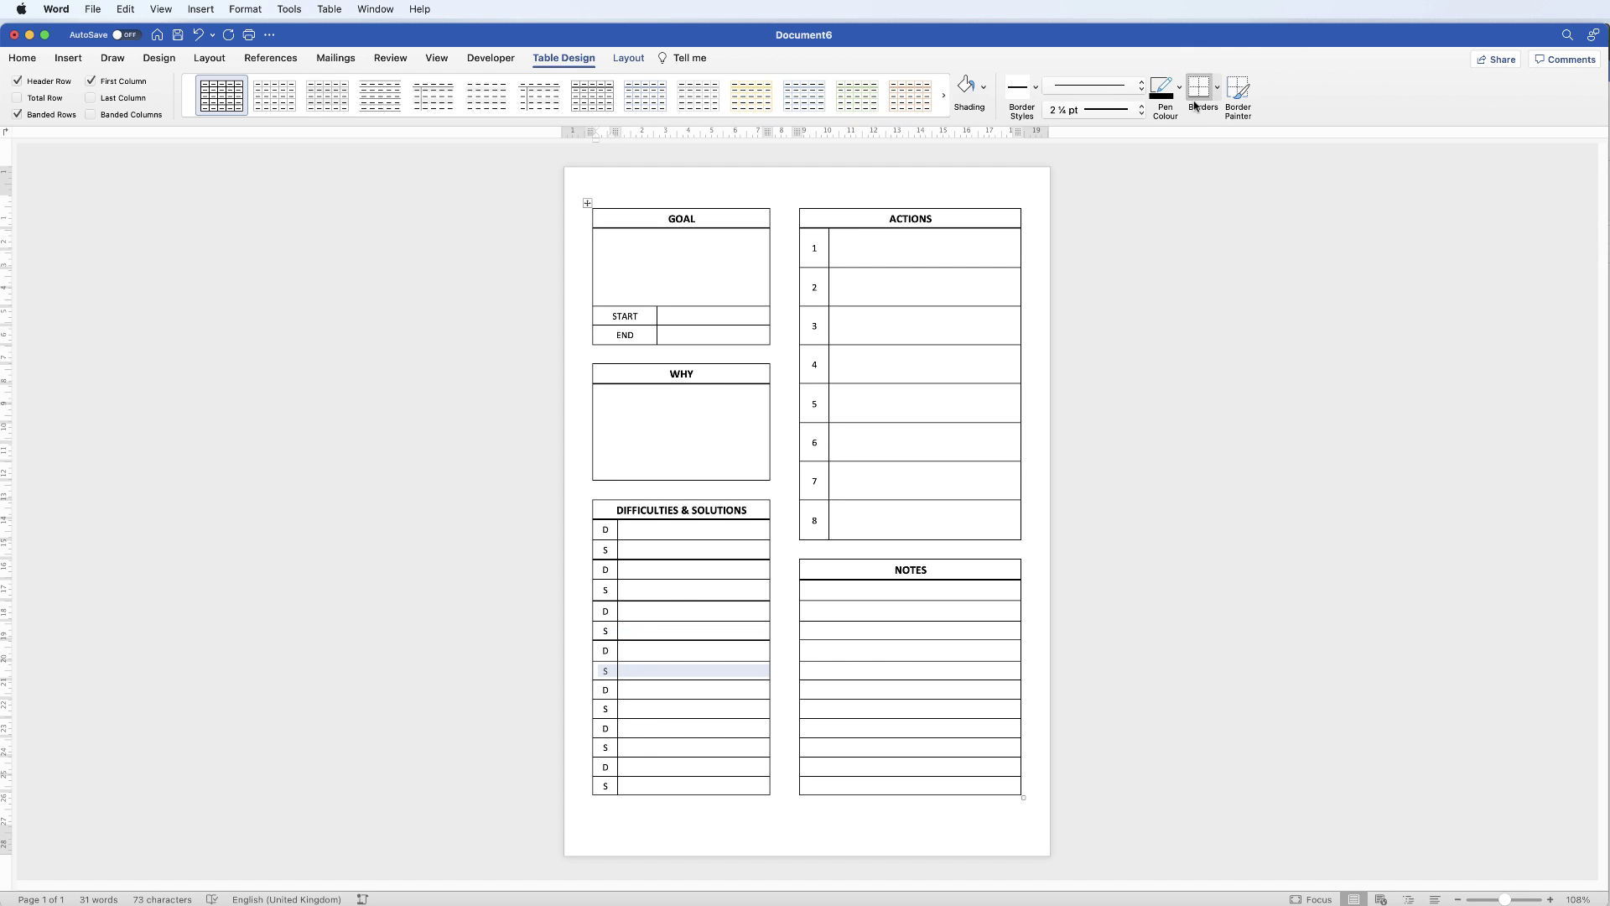
triple_click(625, 716)
left_click(1199, 91)
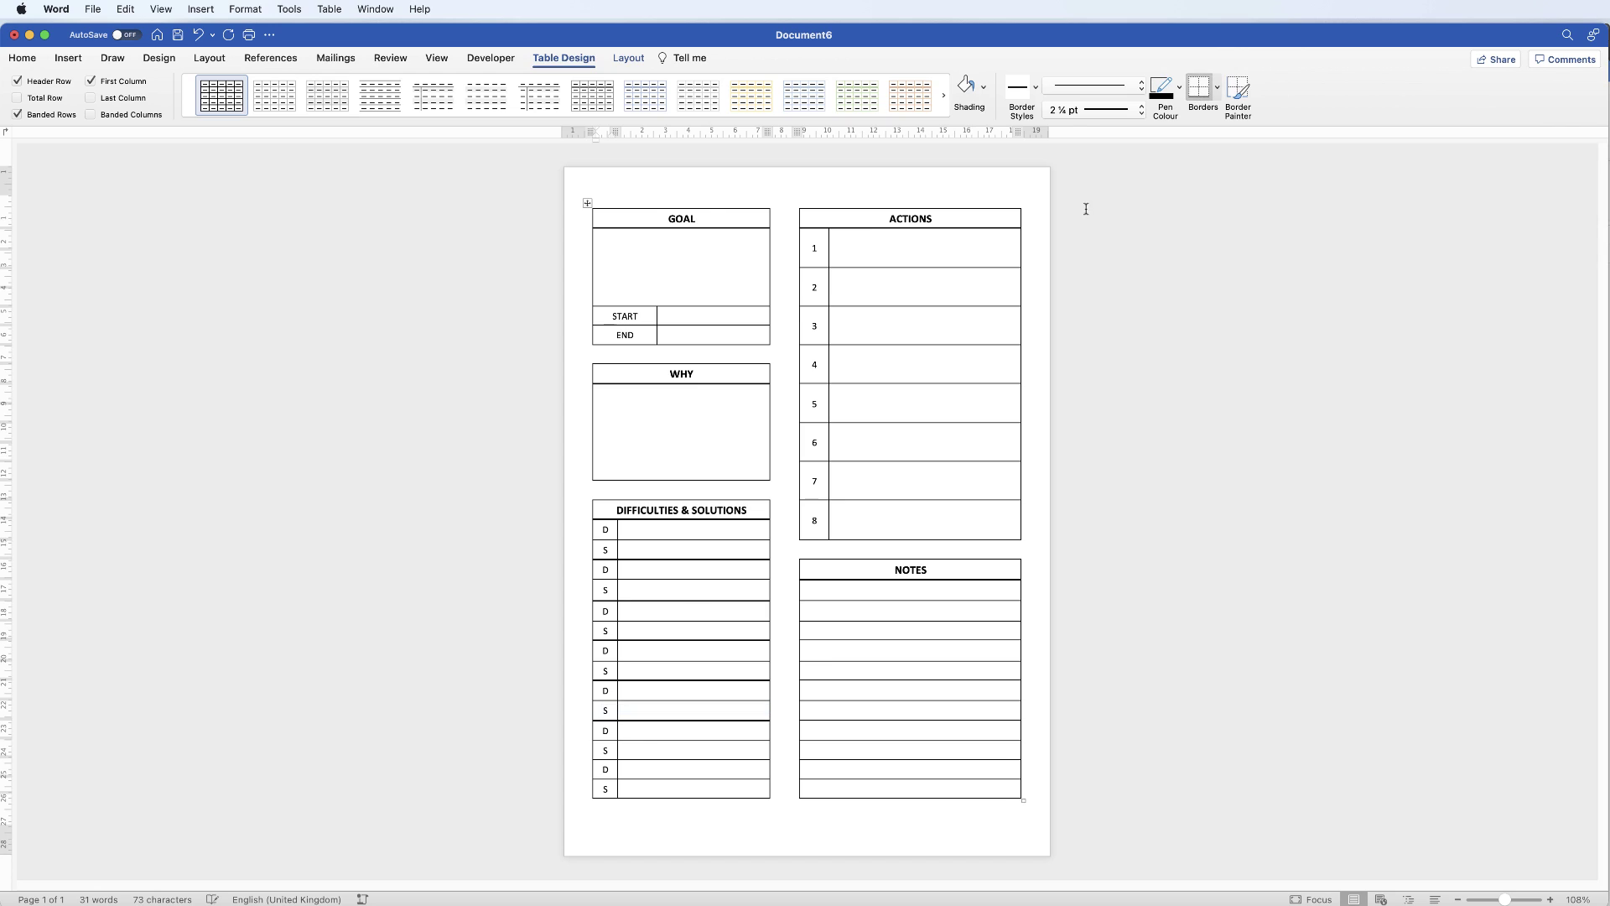
triple_click(624, 749)
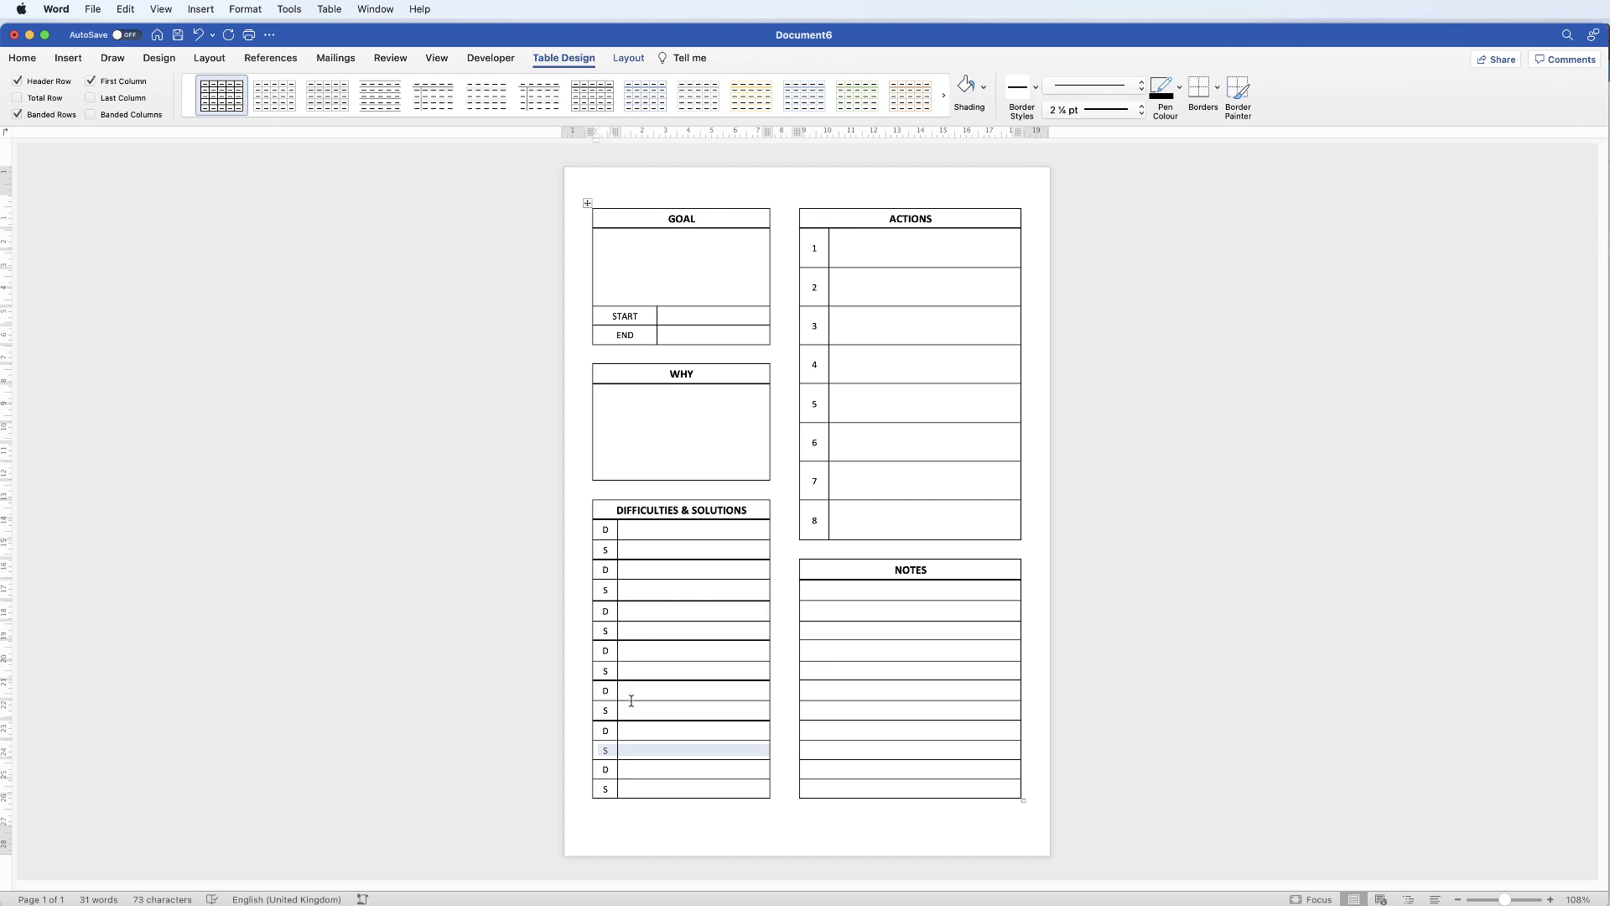
left_click(1199, 107)
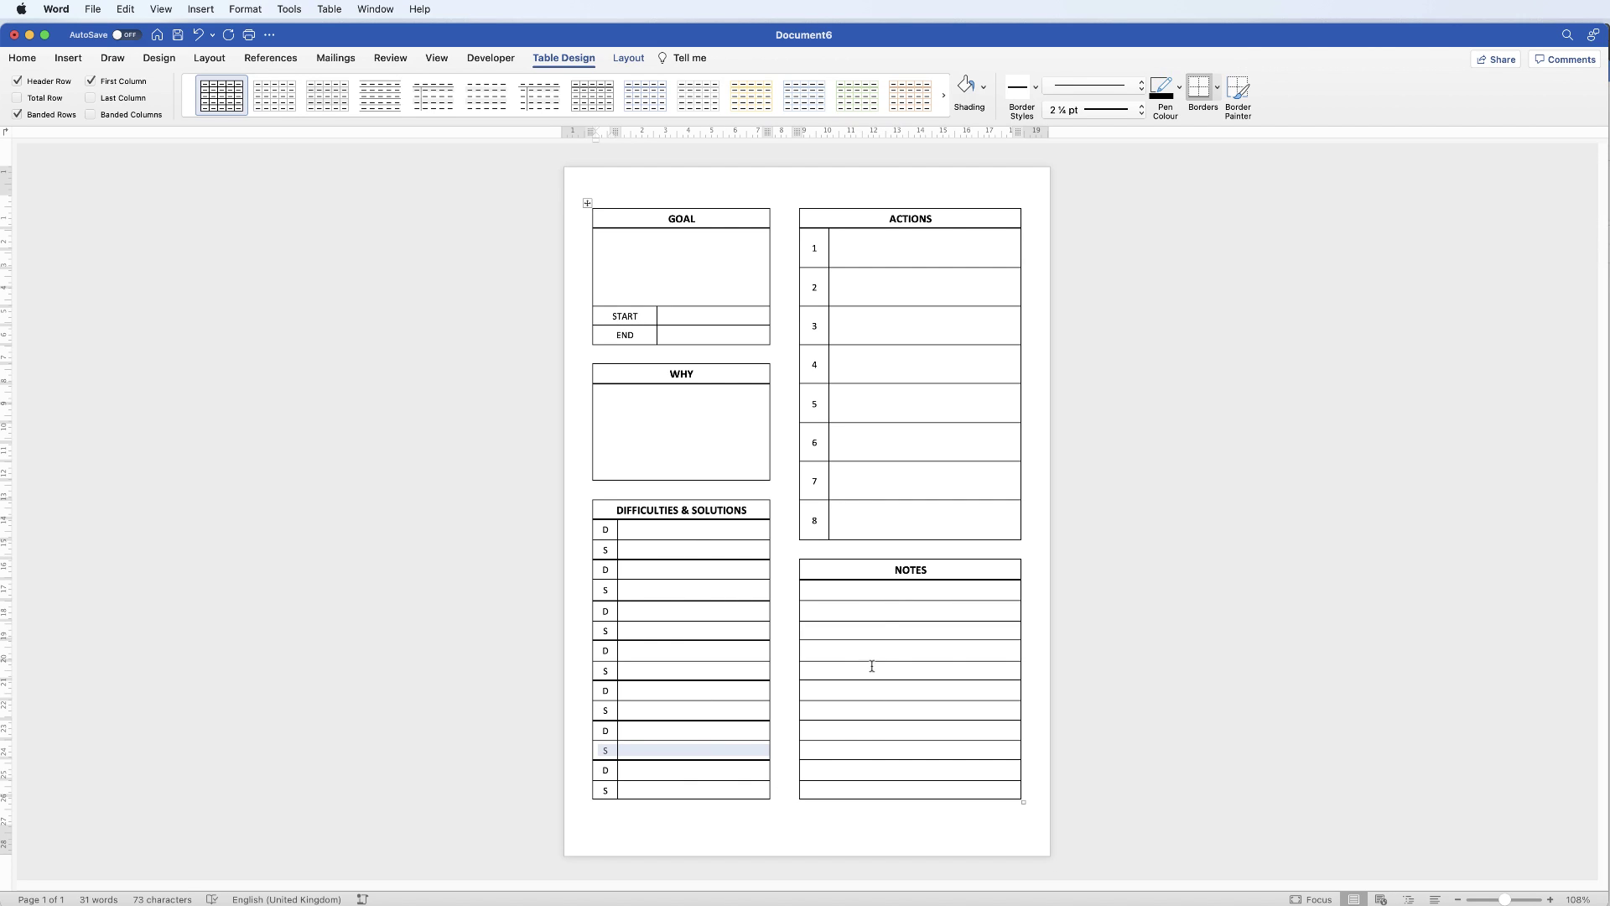
Add one blank line above the table, keeping the planner on a single page.
left_click(604, 200)
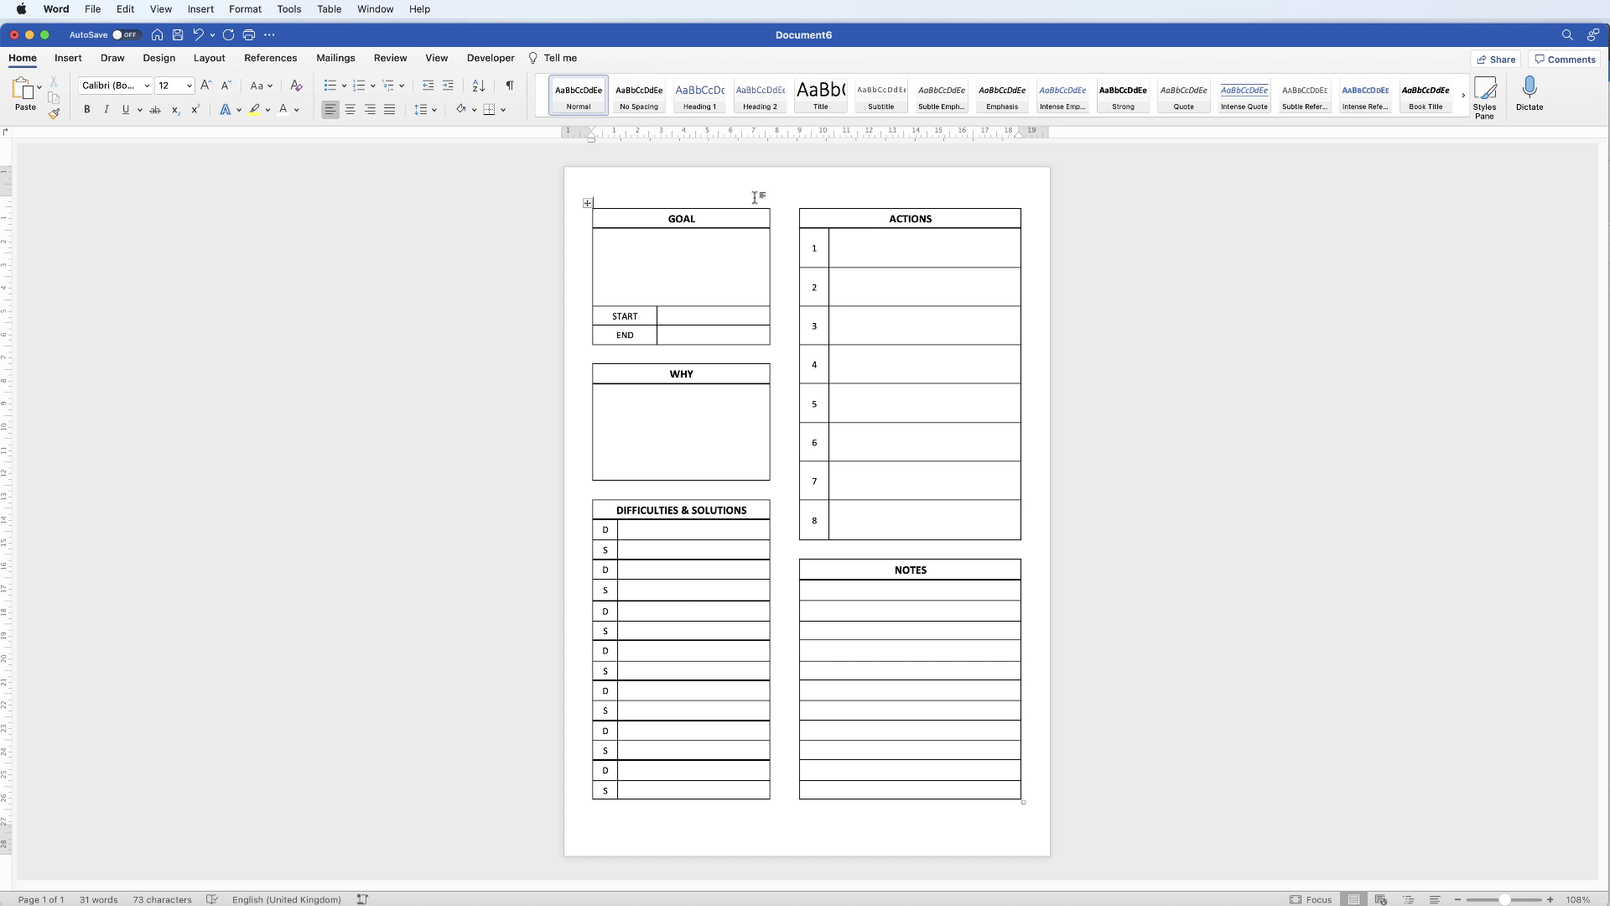
key("Return")
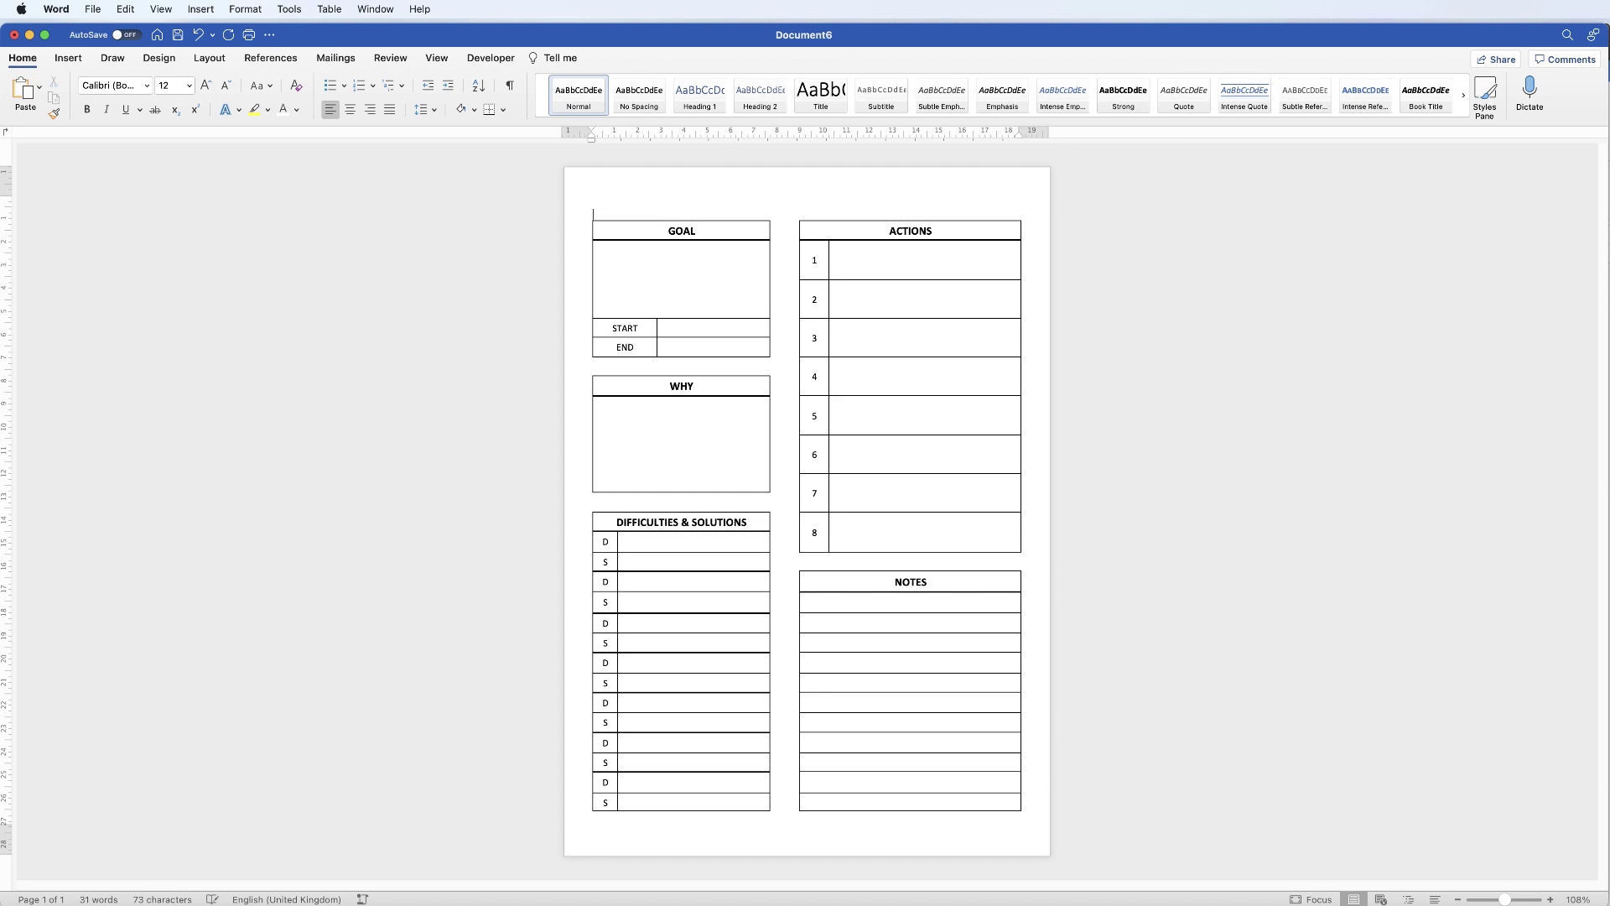
key("Return")
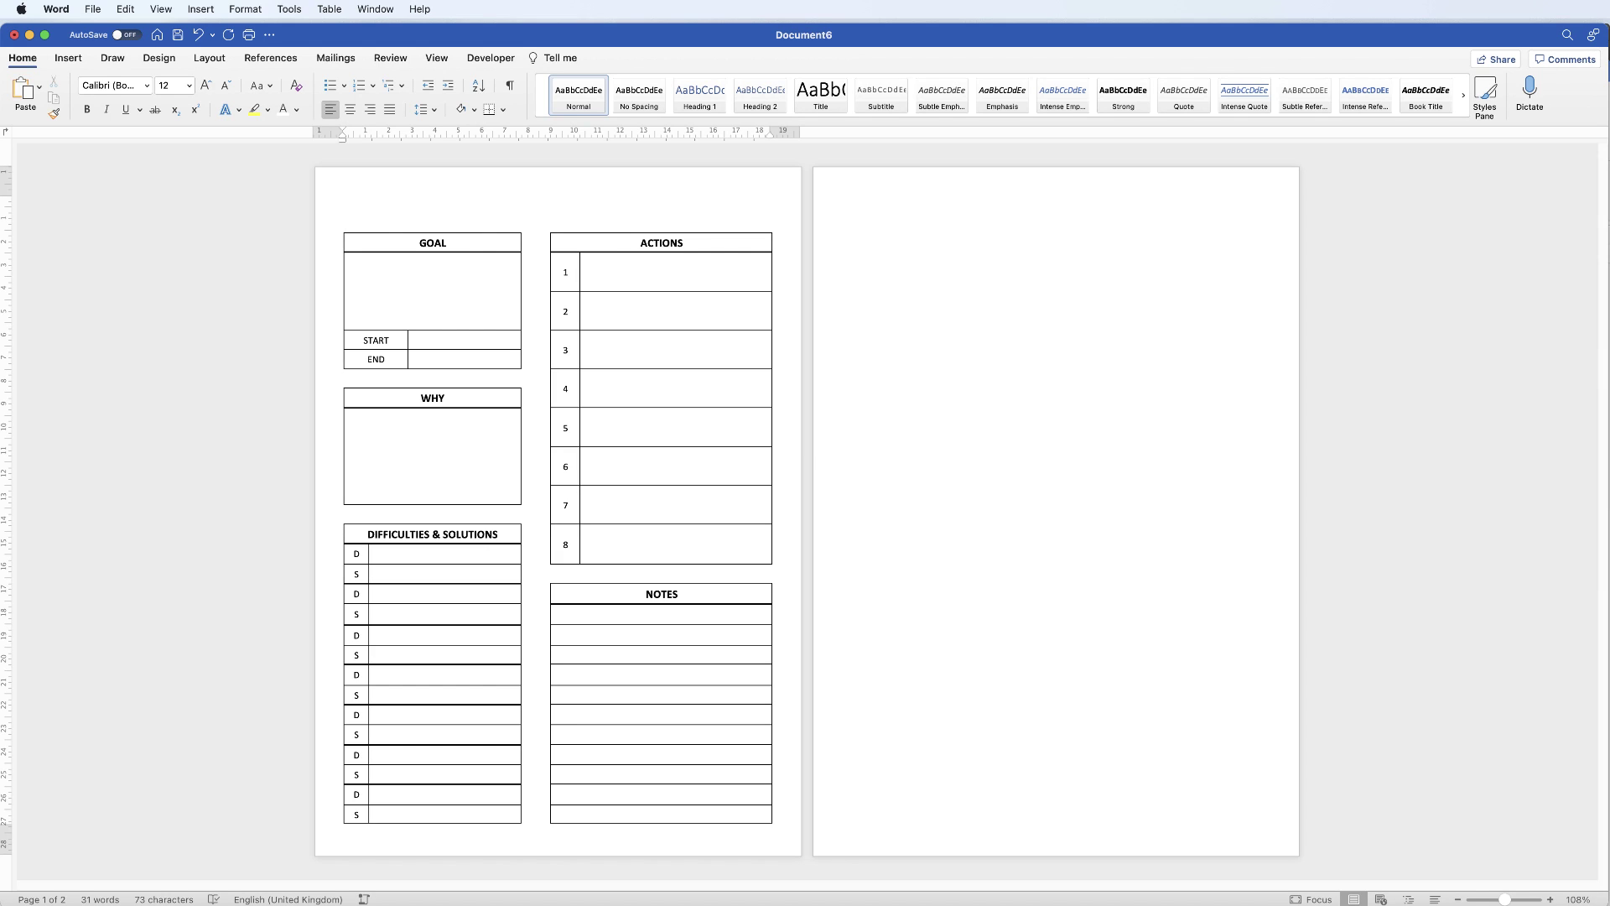
key("BackSpace")
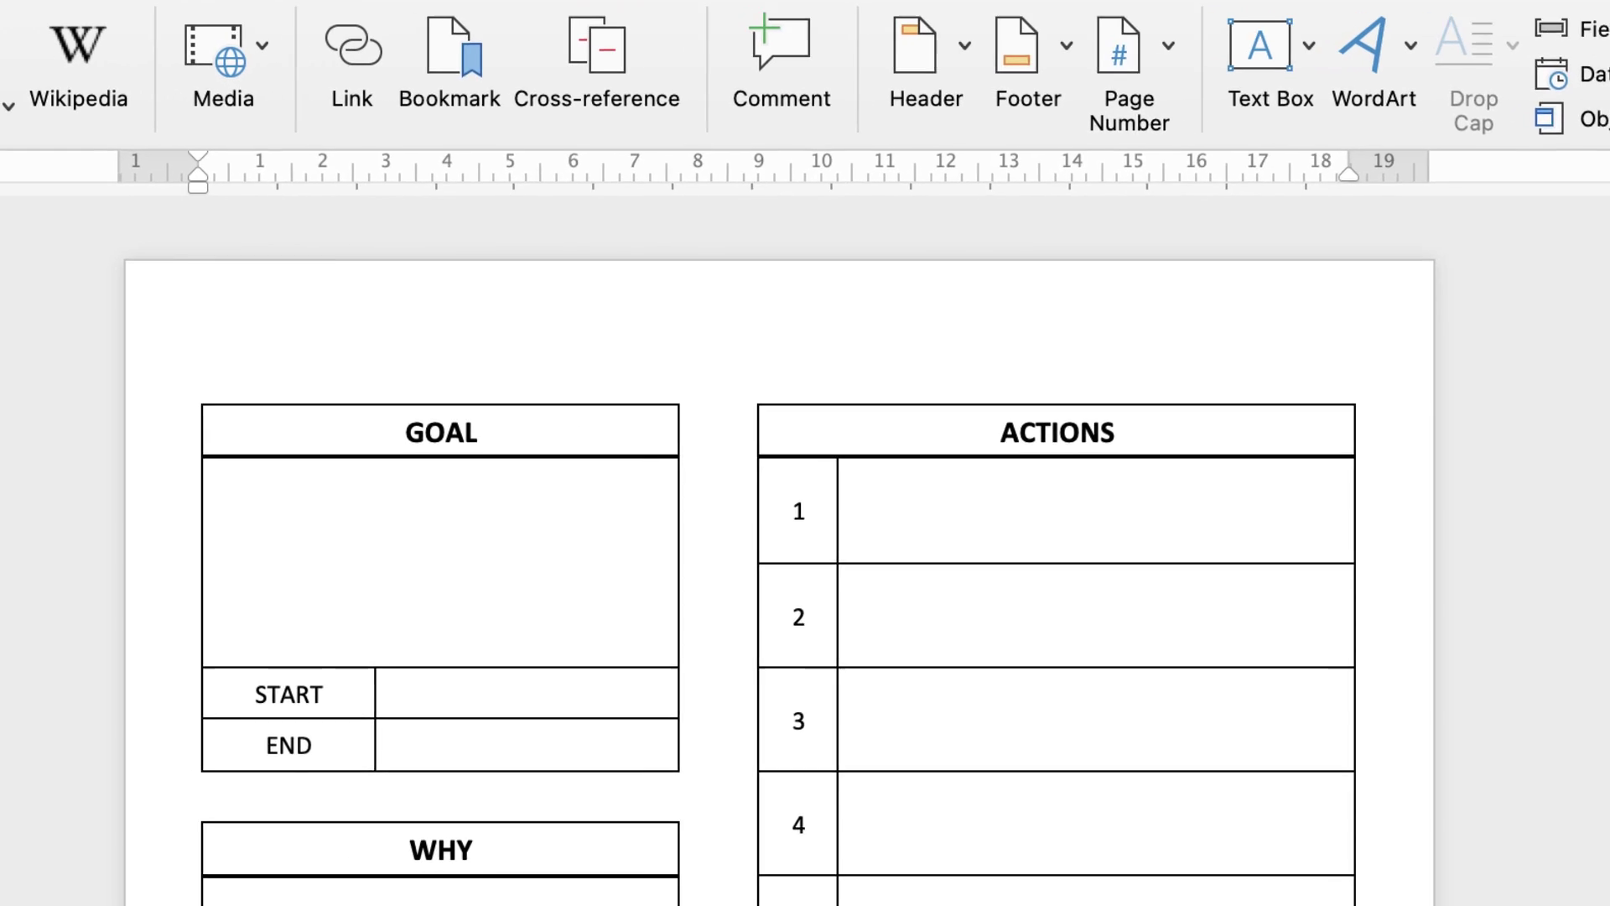
Draw a text box about 11.86 cm wide and 1.91 cm high above the table and enter the title GOAL PLANNER.
left_click_drag(120, 385, 609, 466)
left_click_drag(1075, 362, 1227, 384)
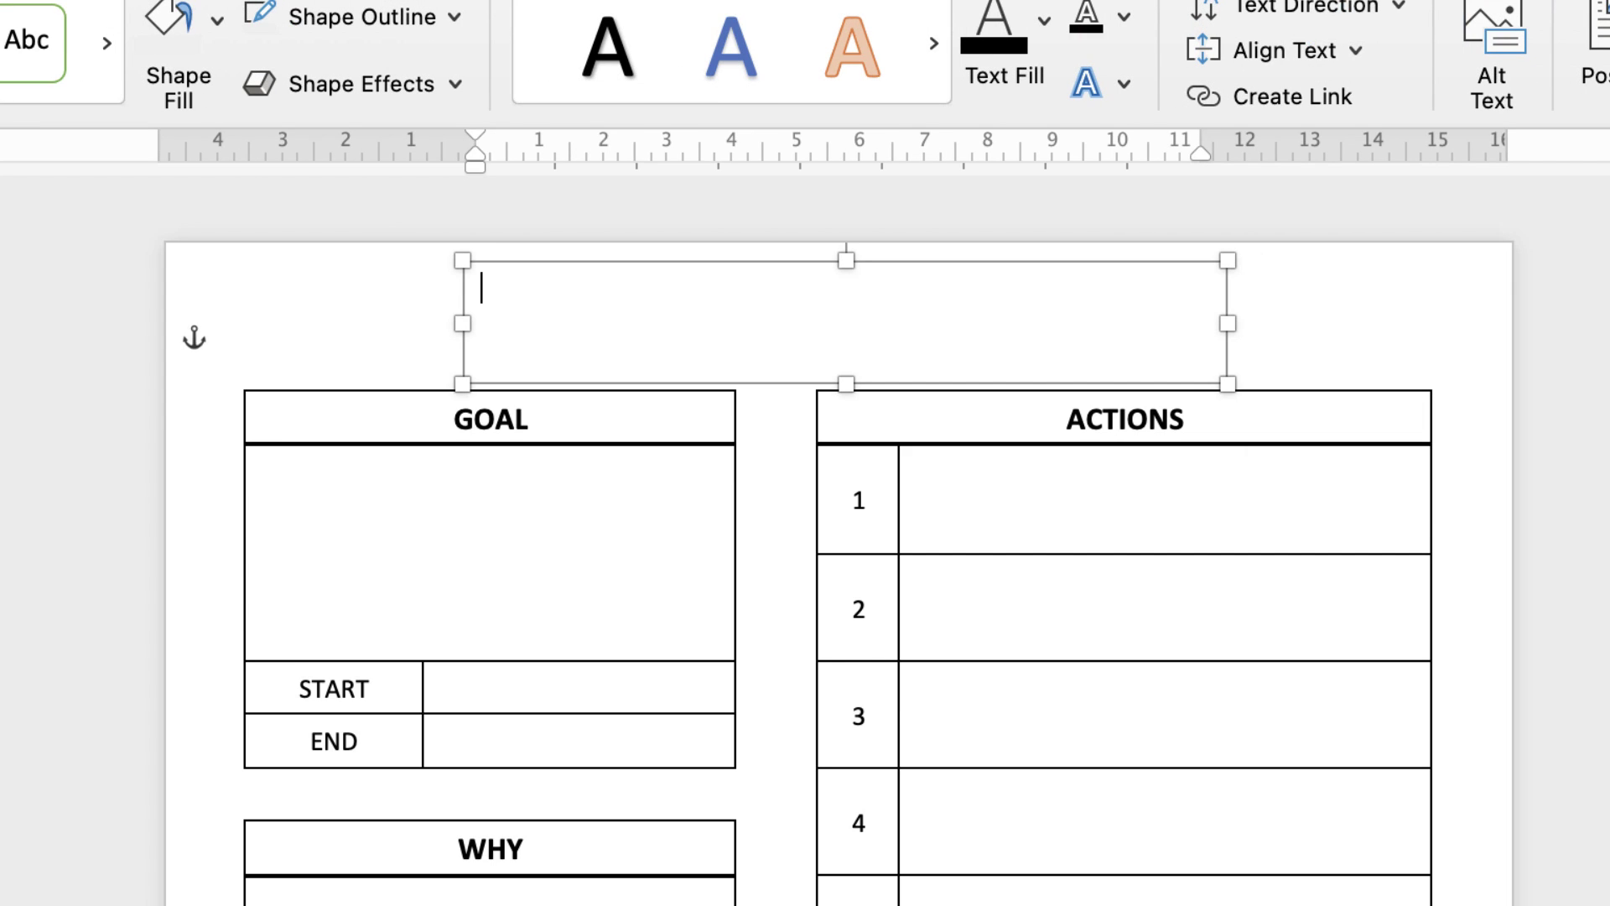
type("GOAL PLANNER")
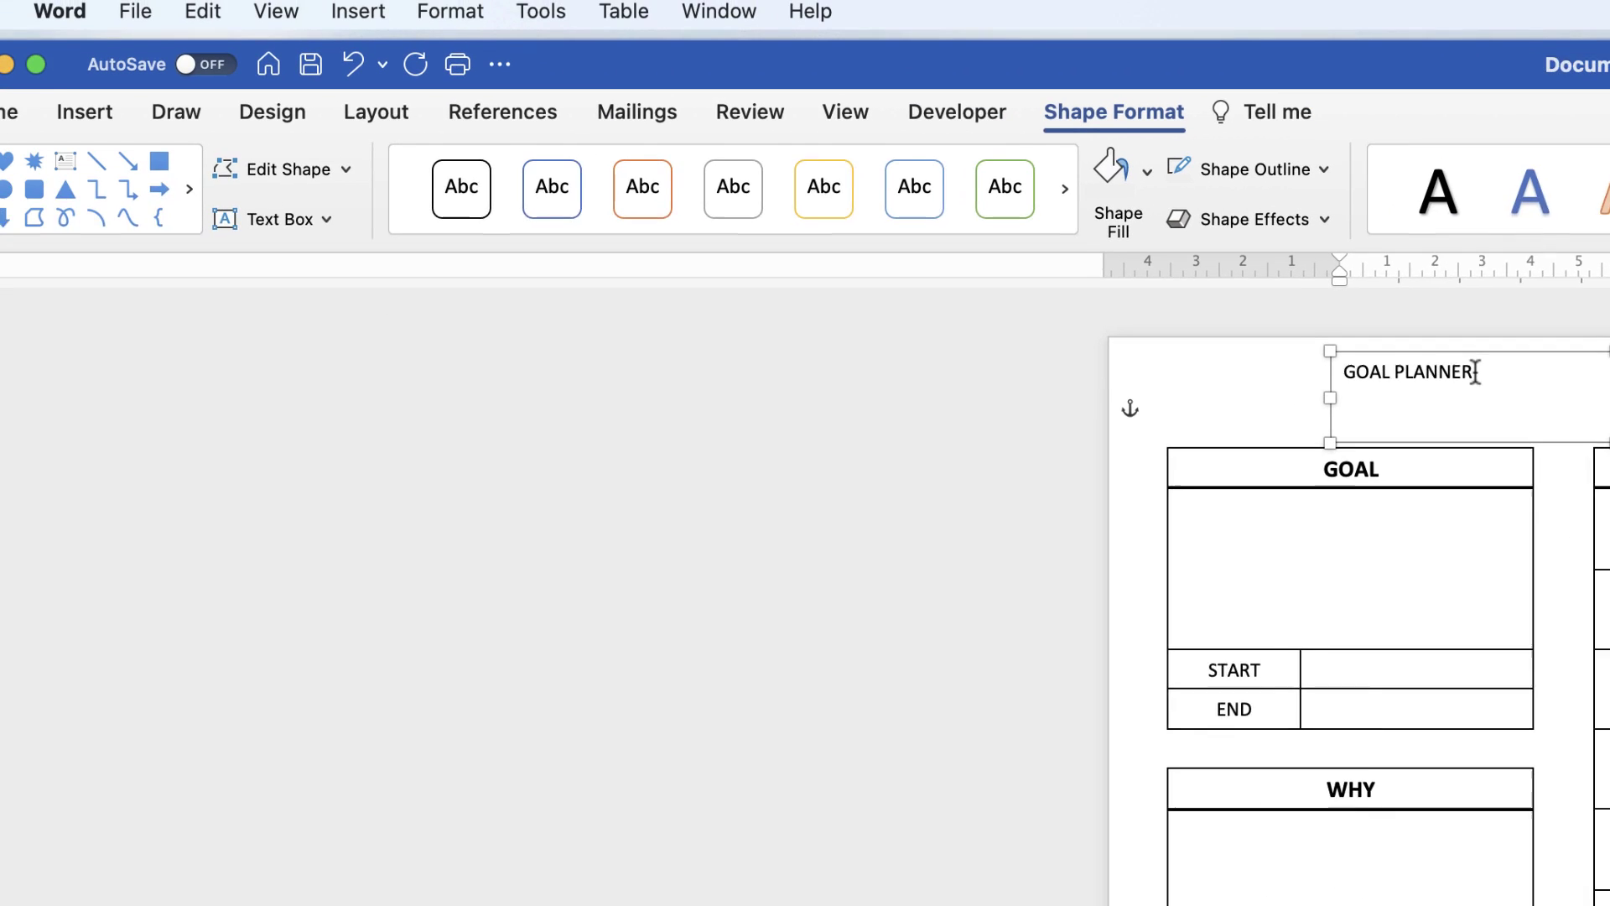
Set the font of the GOAL PLANNER title text to Geneva.
left_click_drag(1476, 372, 1348, 404)
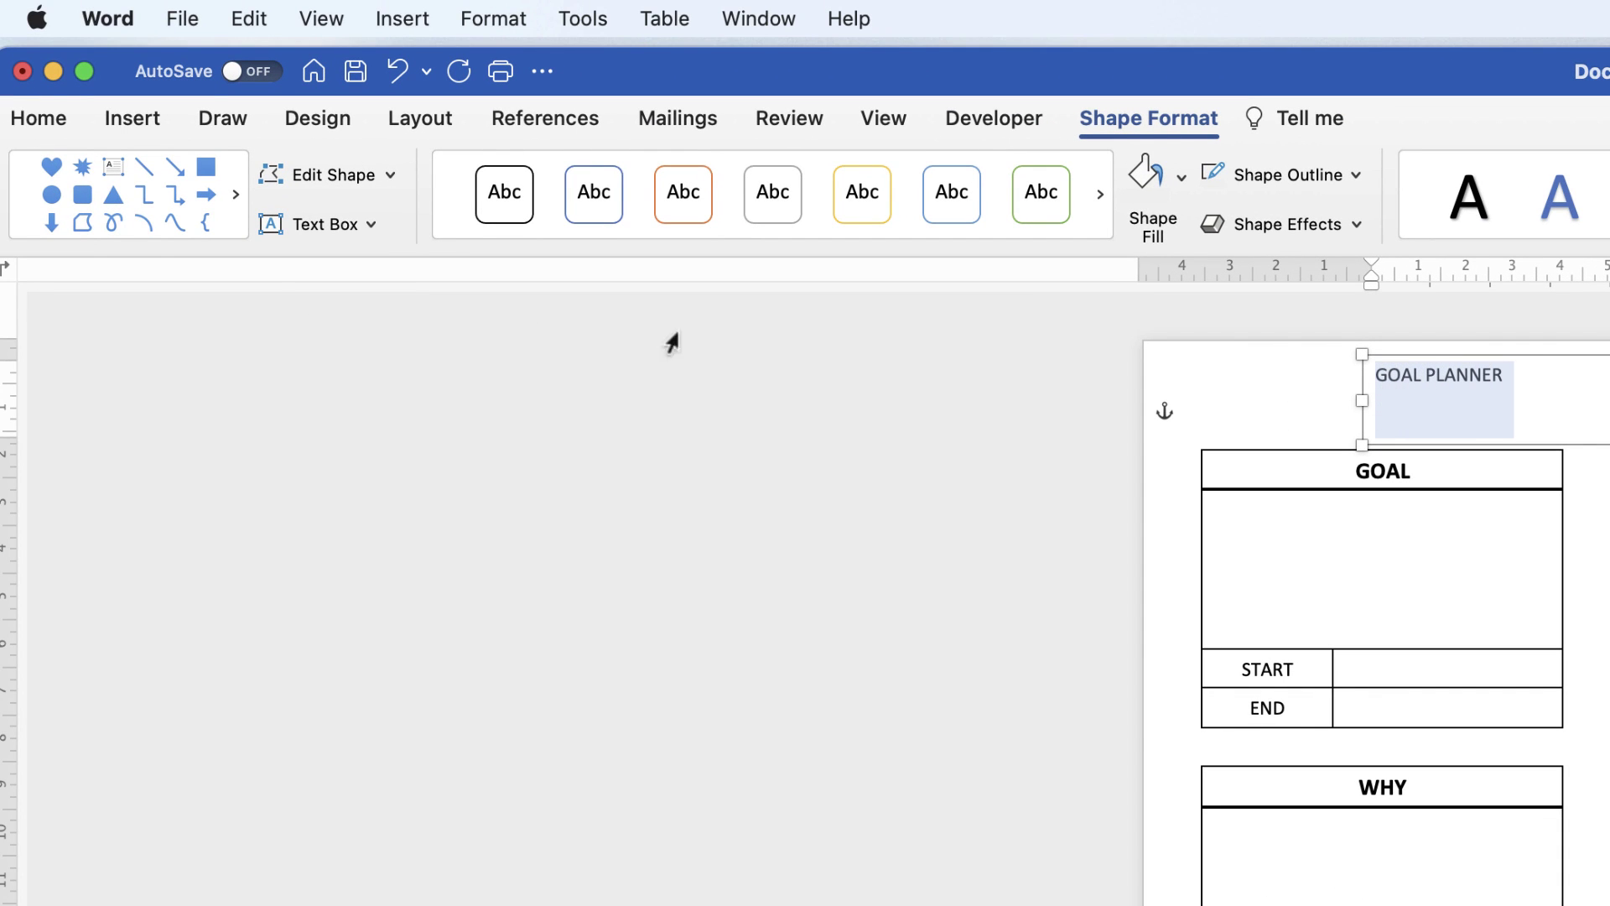
left_click(47, 124)
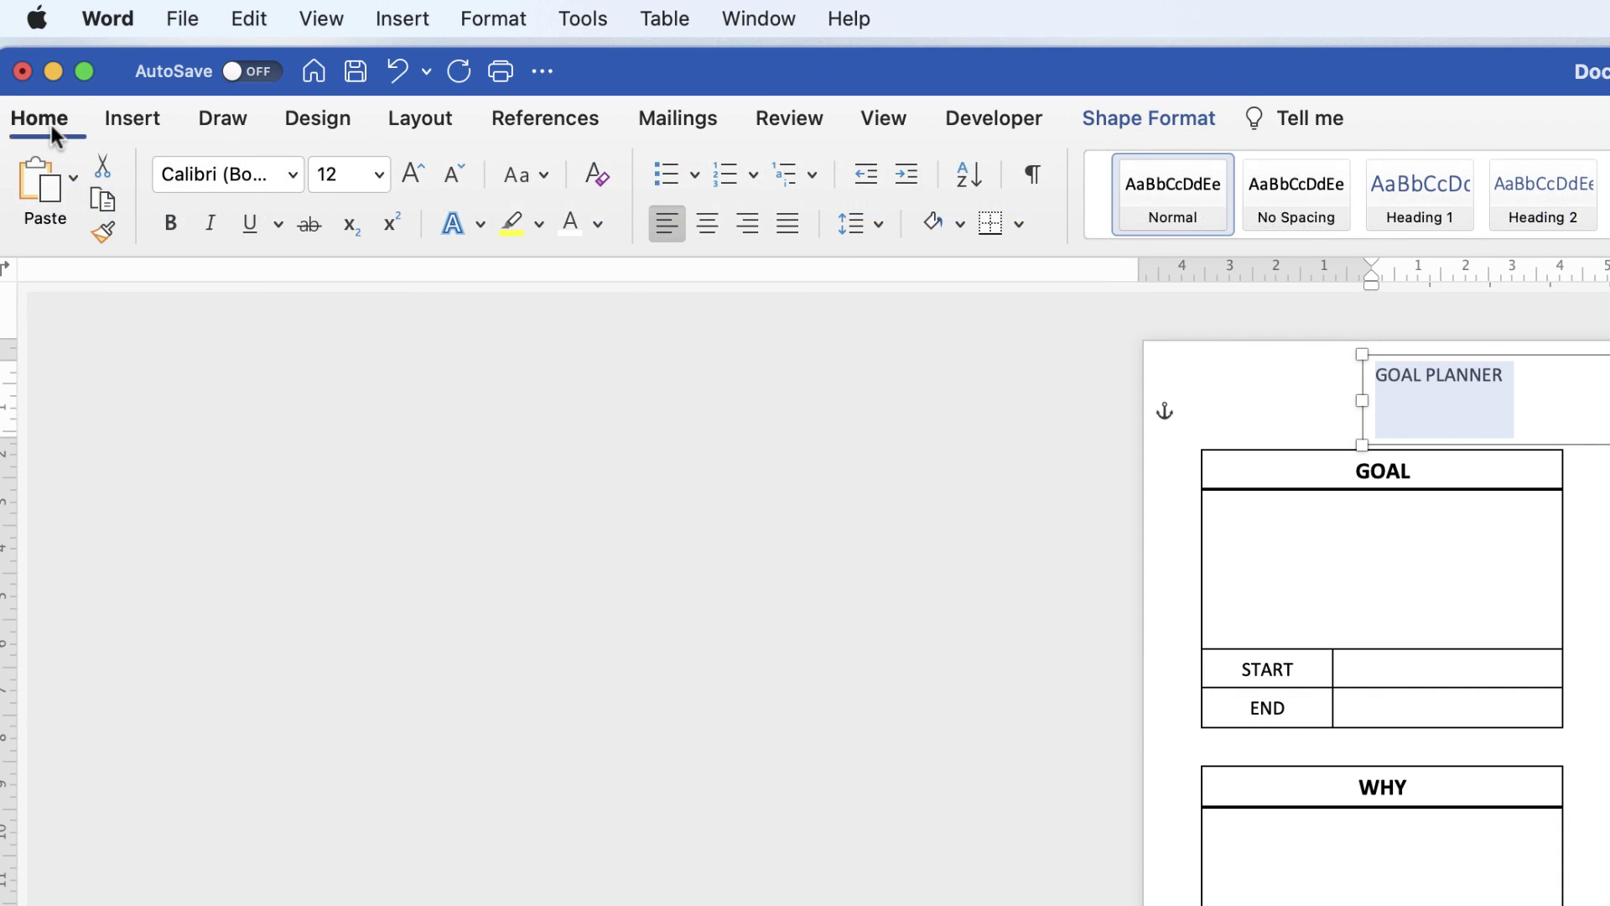
left_click(291, 174)
left_click(291, 173)
left_click(291, 173)
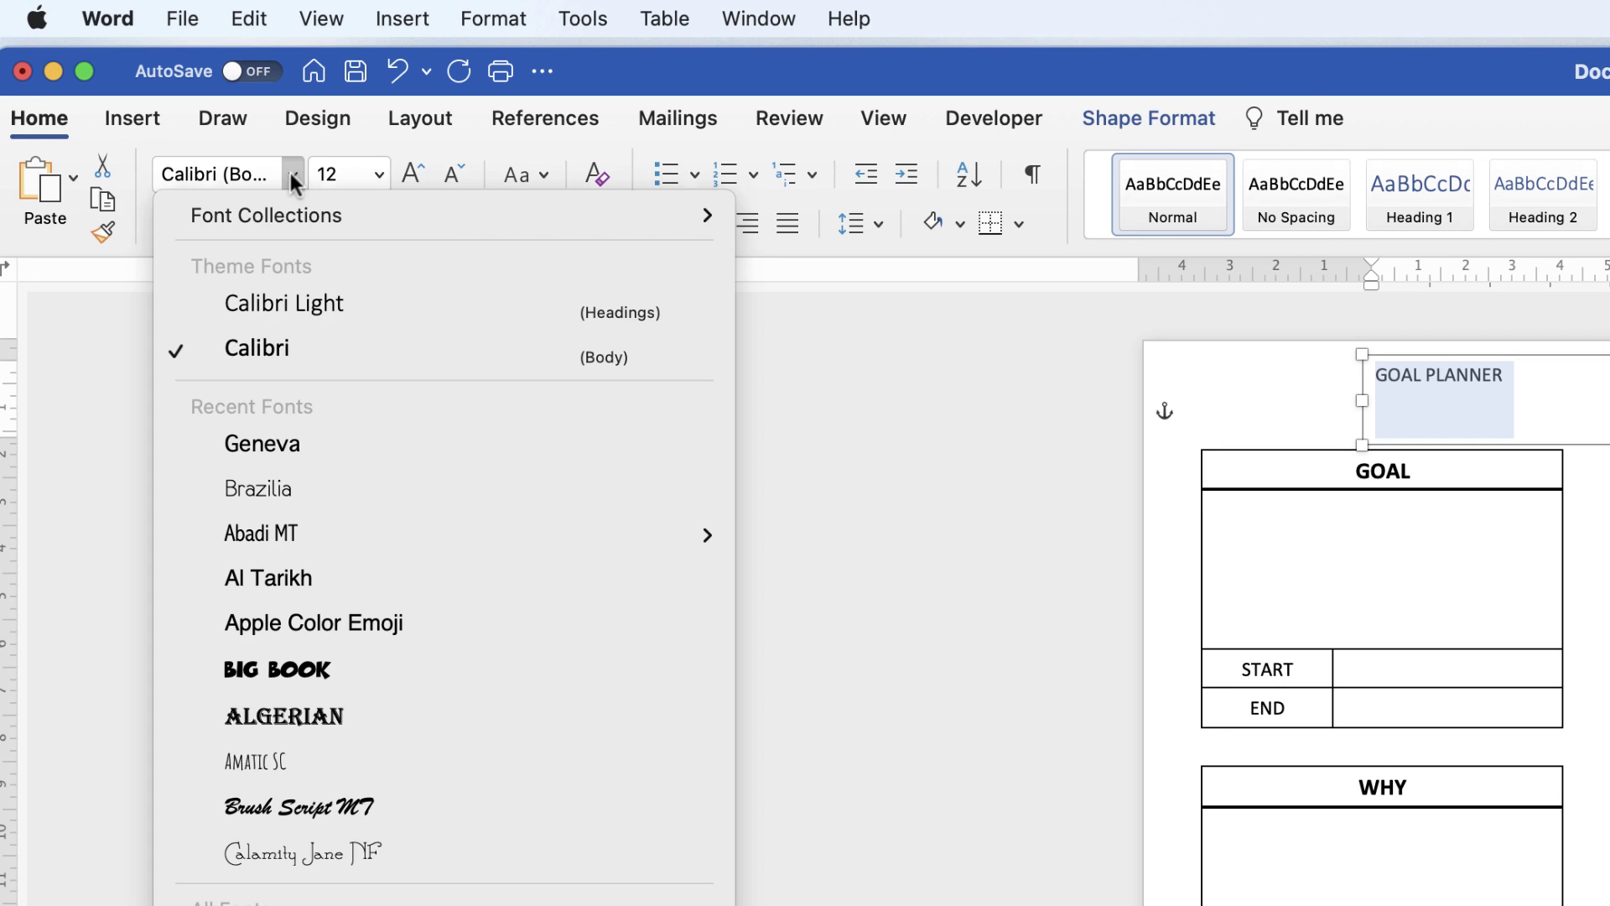
left_click(280, 448)
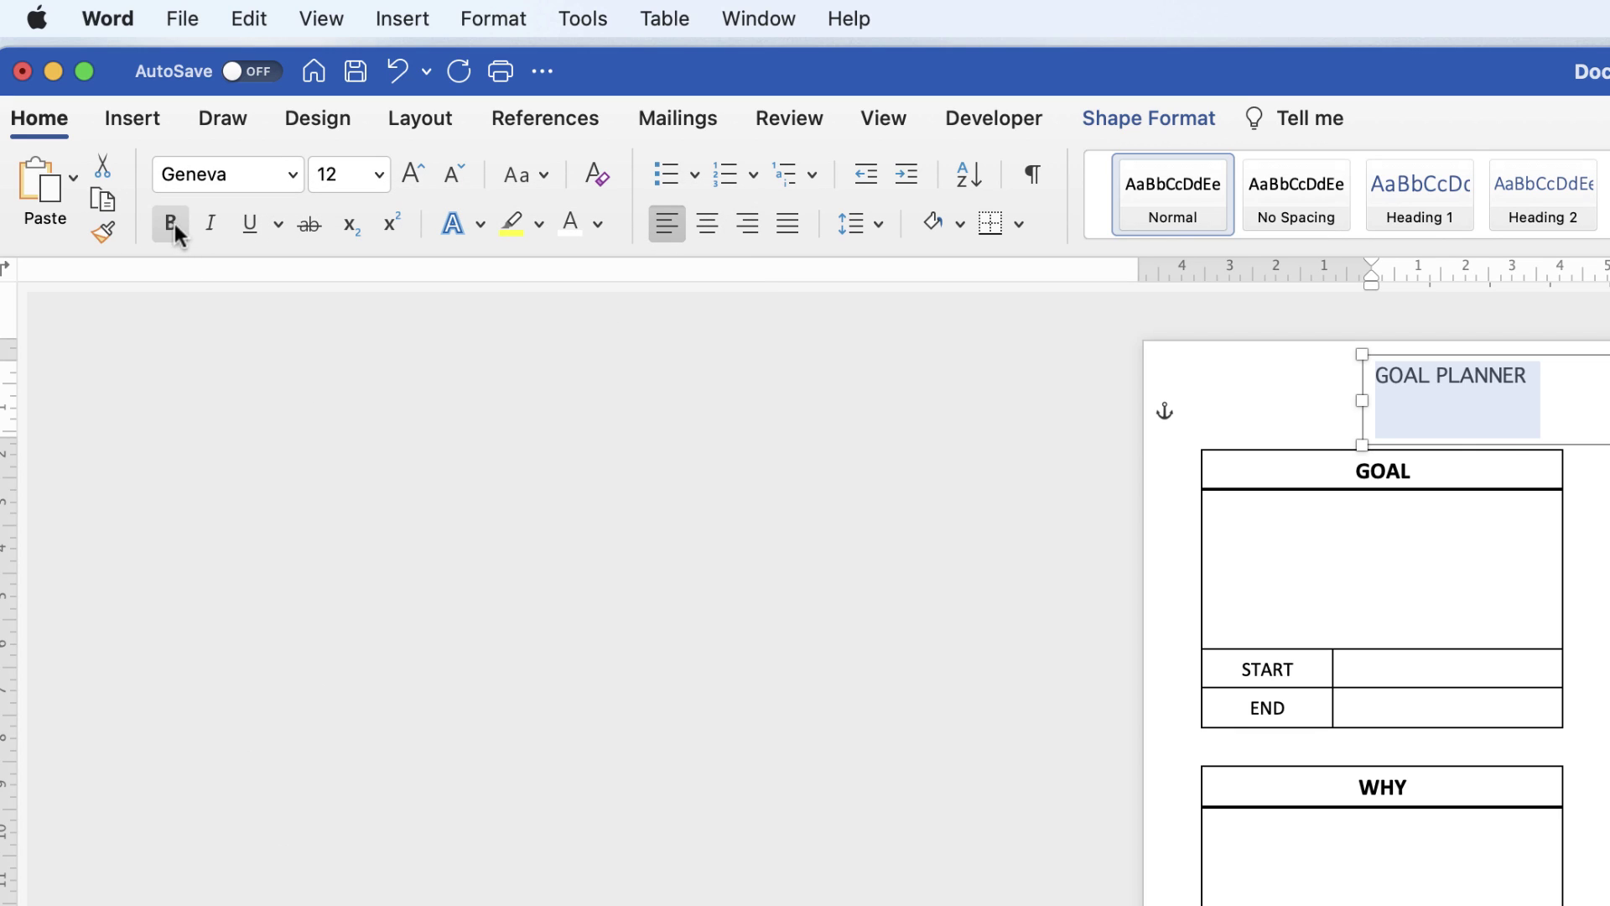
Increase the GOAL PLANNER title to 26 pt and leave it in regular, non-bold weight.
left_click(170, 224)
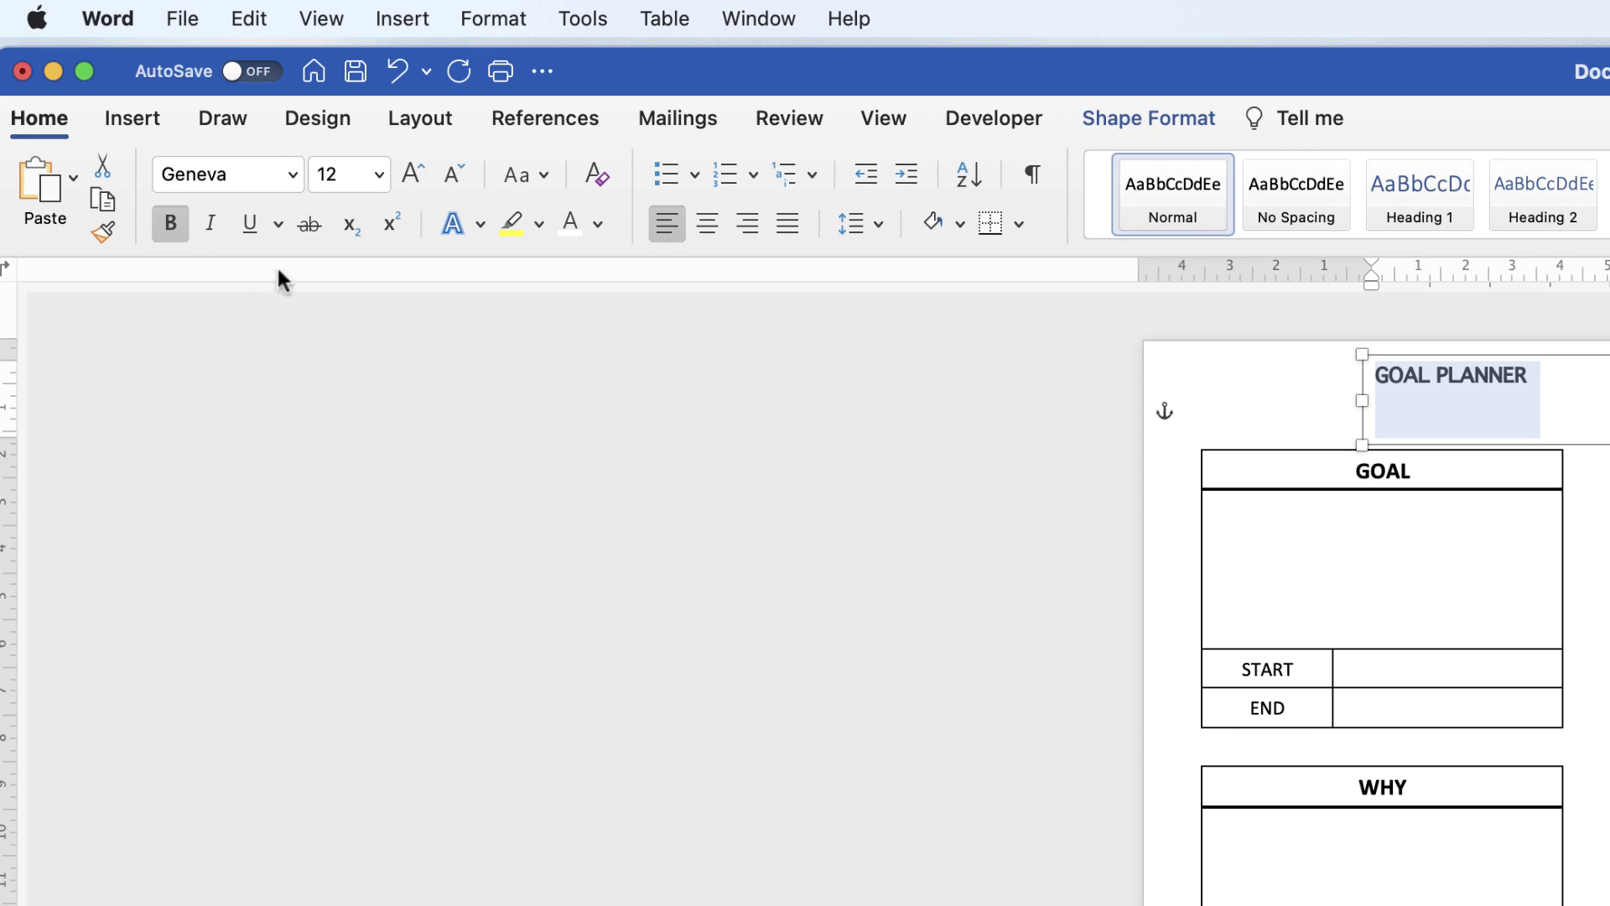
left_click(408, 174)
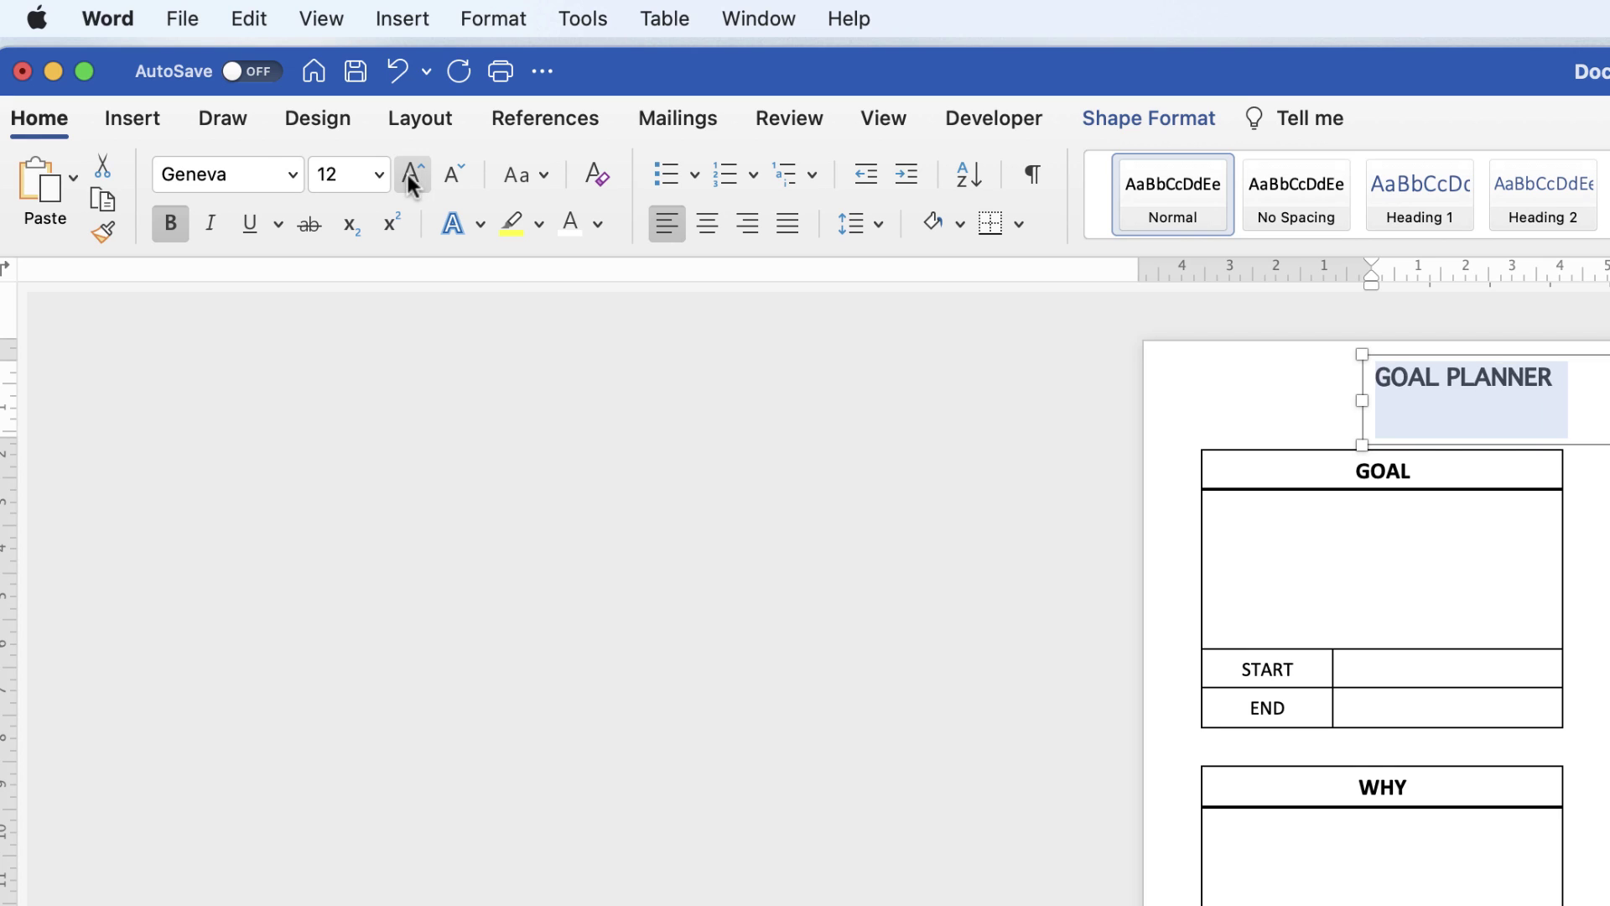
left_click(408, 175)
left_click(408, 175)
left_click(408, 172)
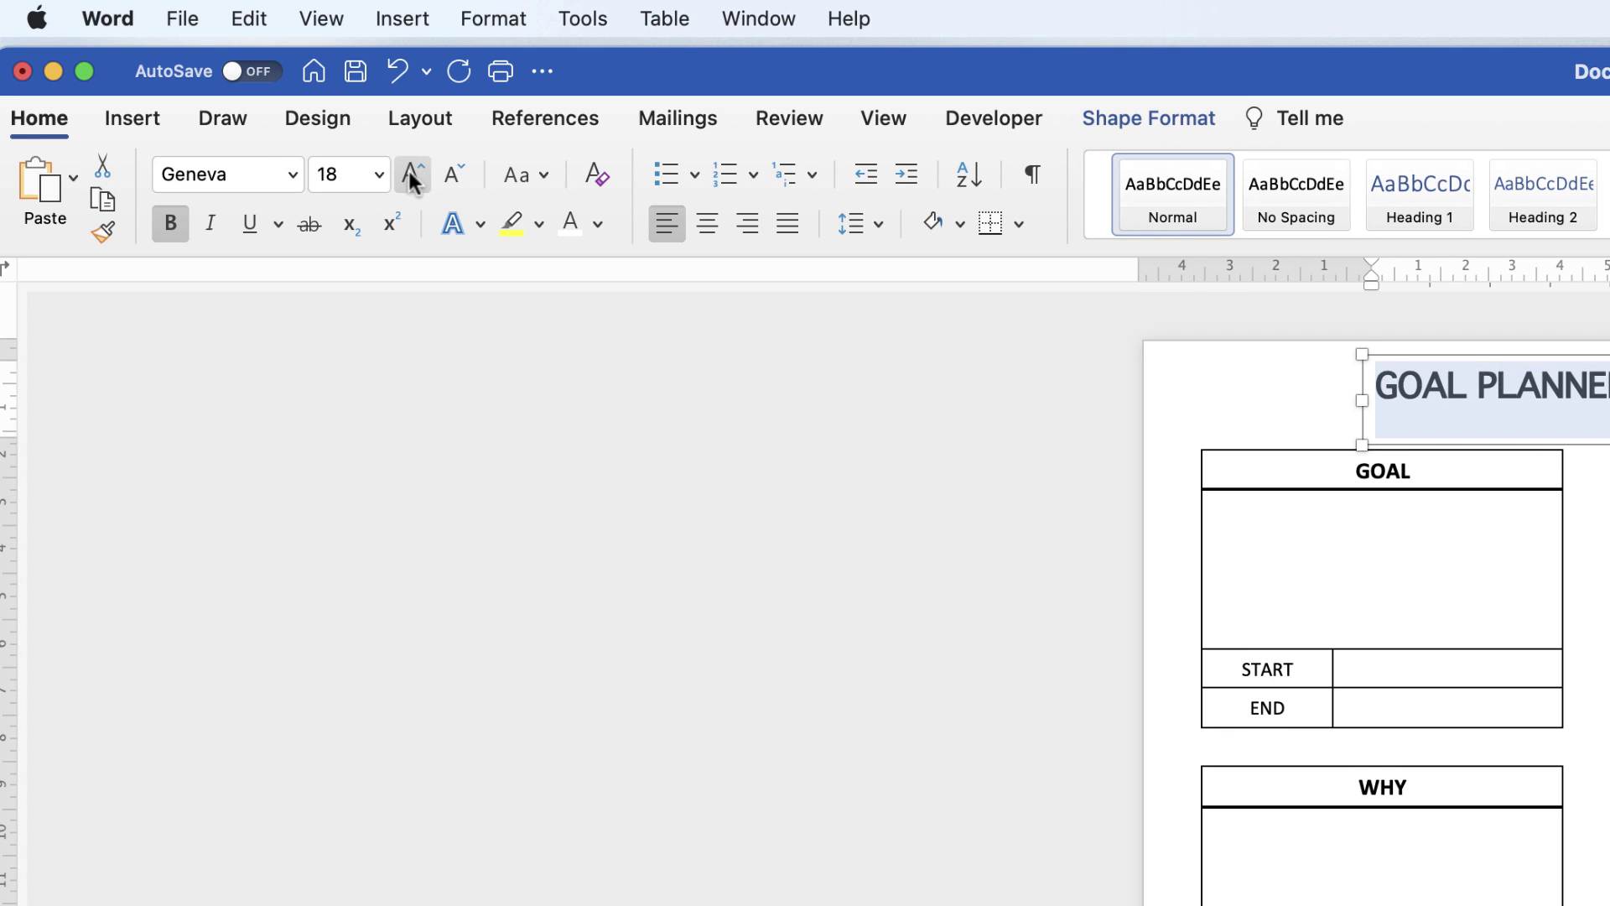
left_click(409, 169)
left_click(410, 169)
left_click(411, 170)
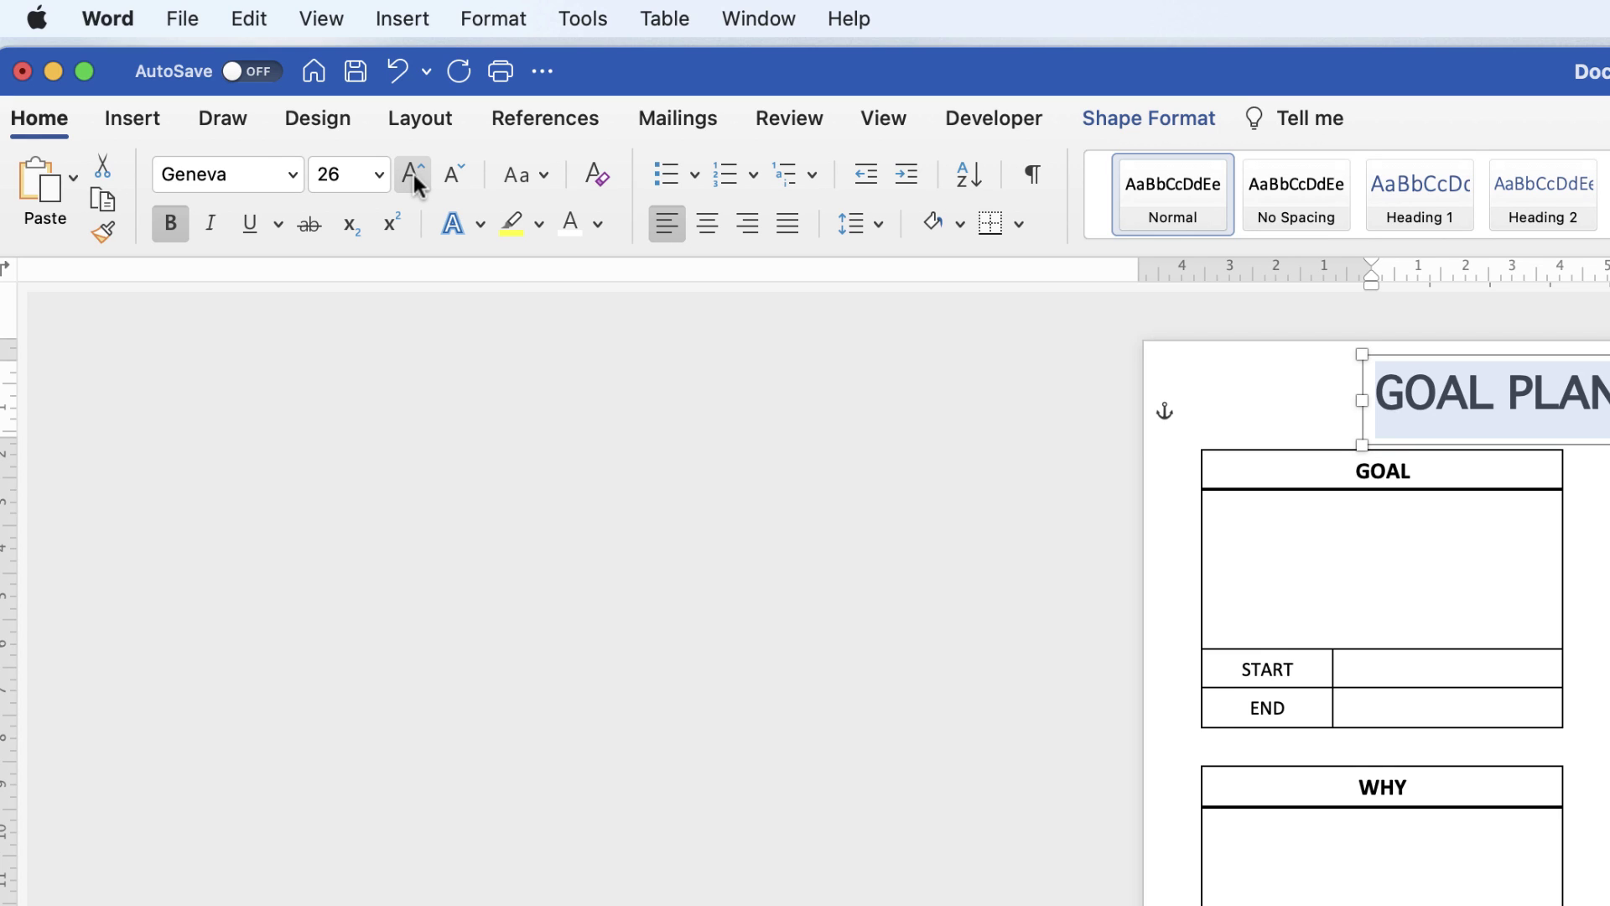
left_click(170, 221)
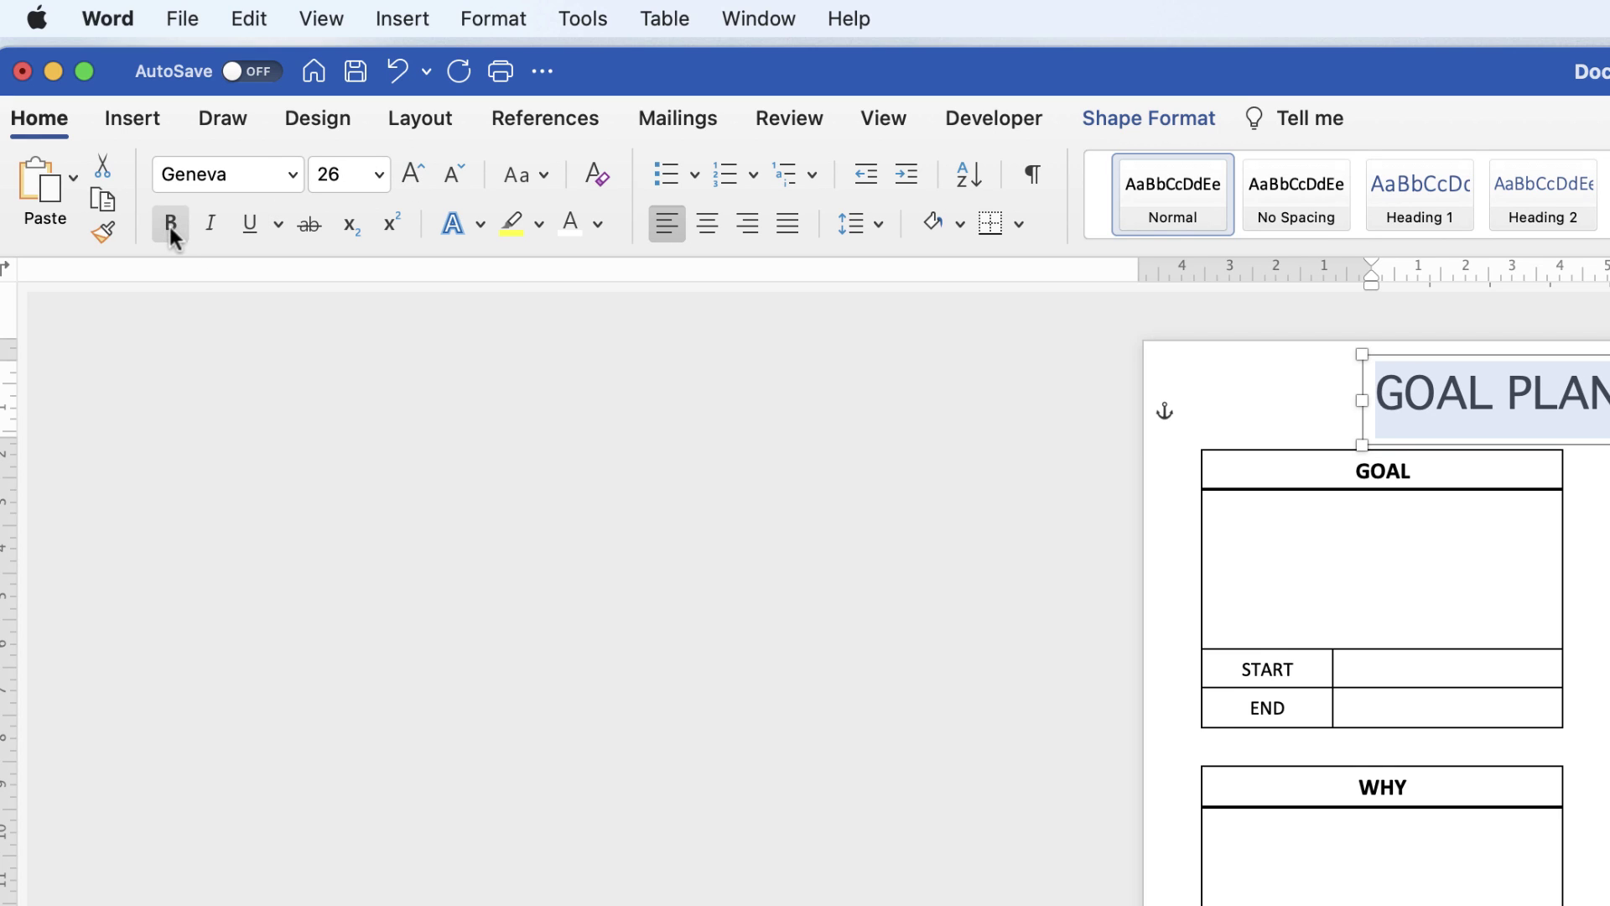
Centre the title text within its text box and align the text box to the horizontal centre of the page.
left_click(707, 231)
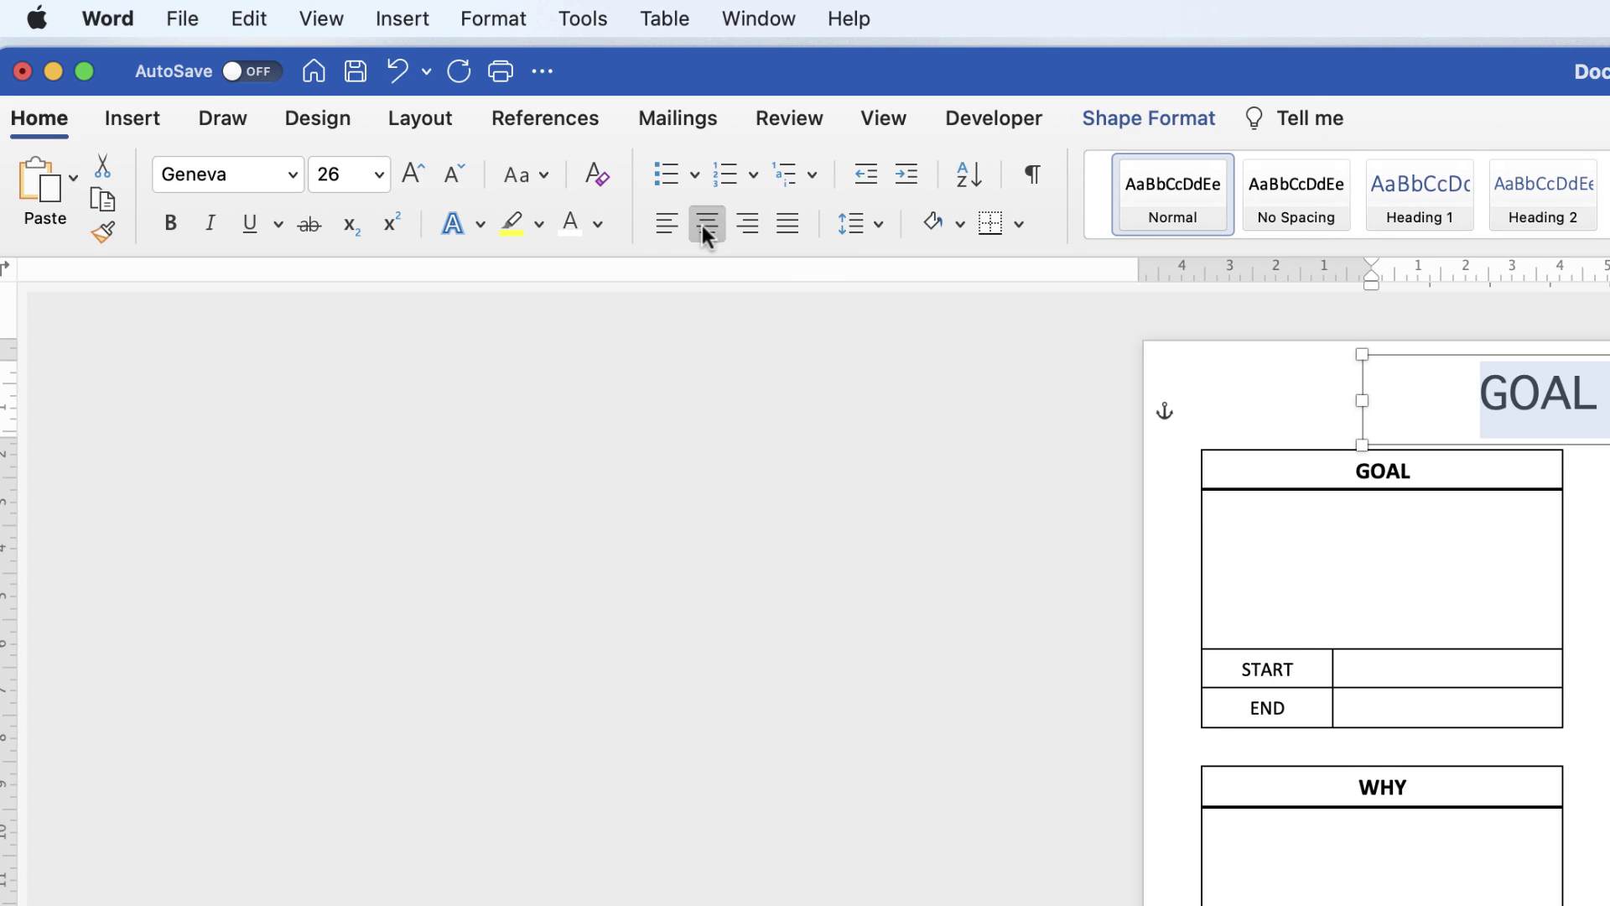
left_click(1171, 116)
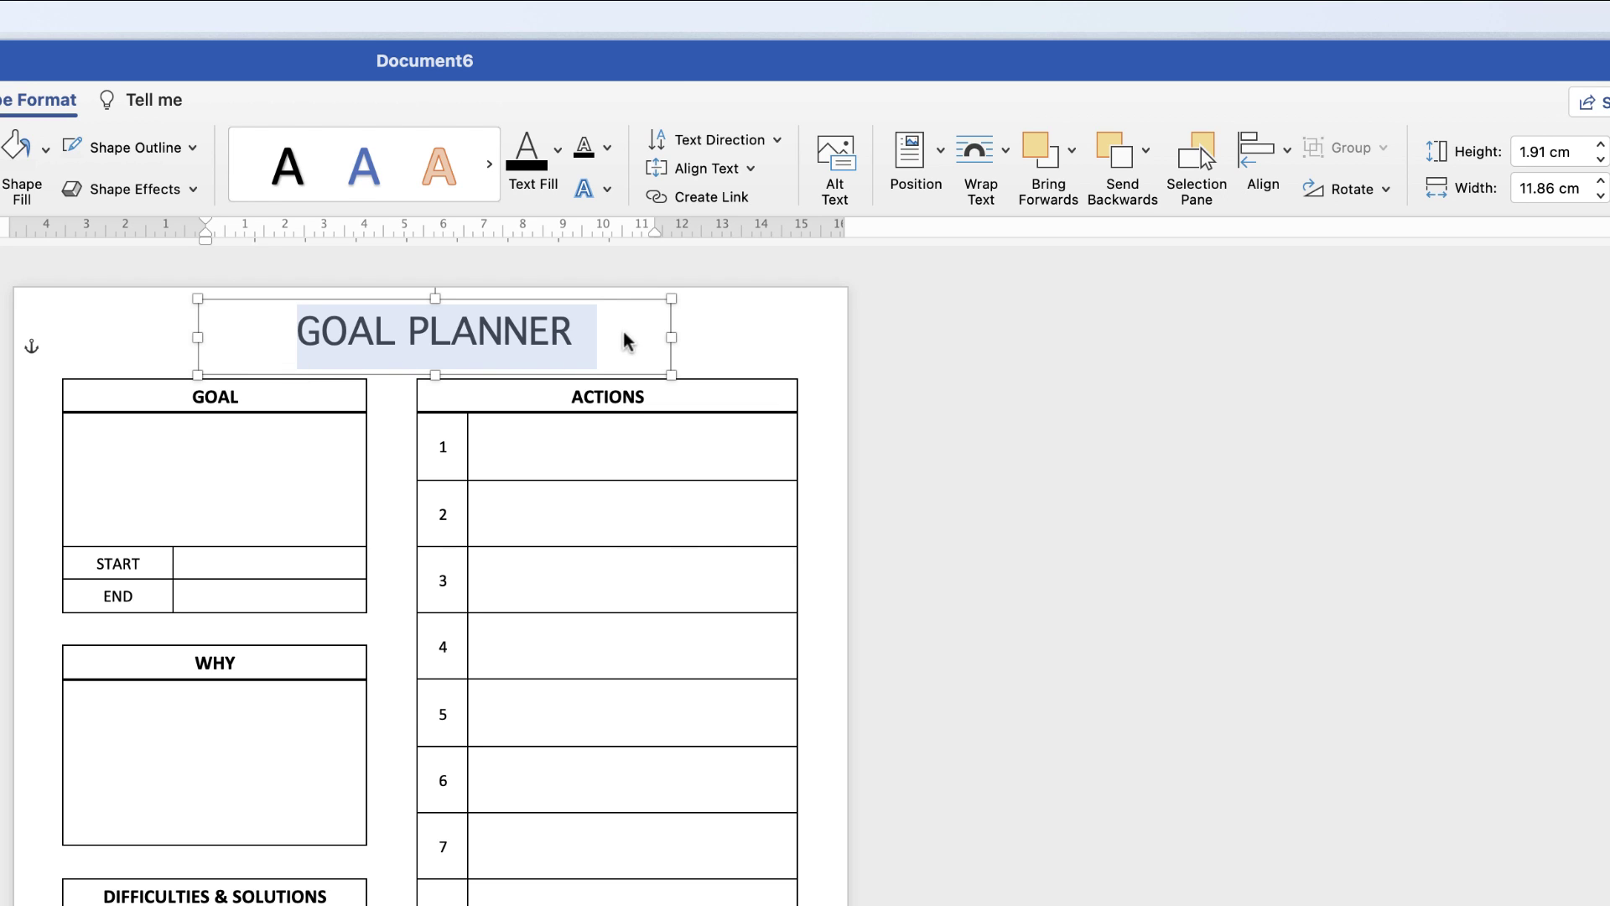
left_click(1285, 155)
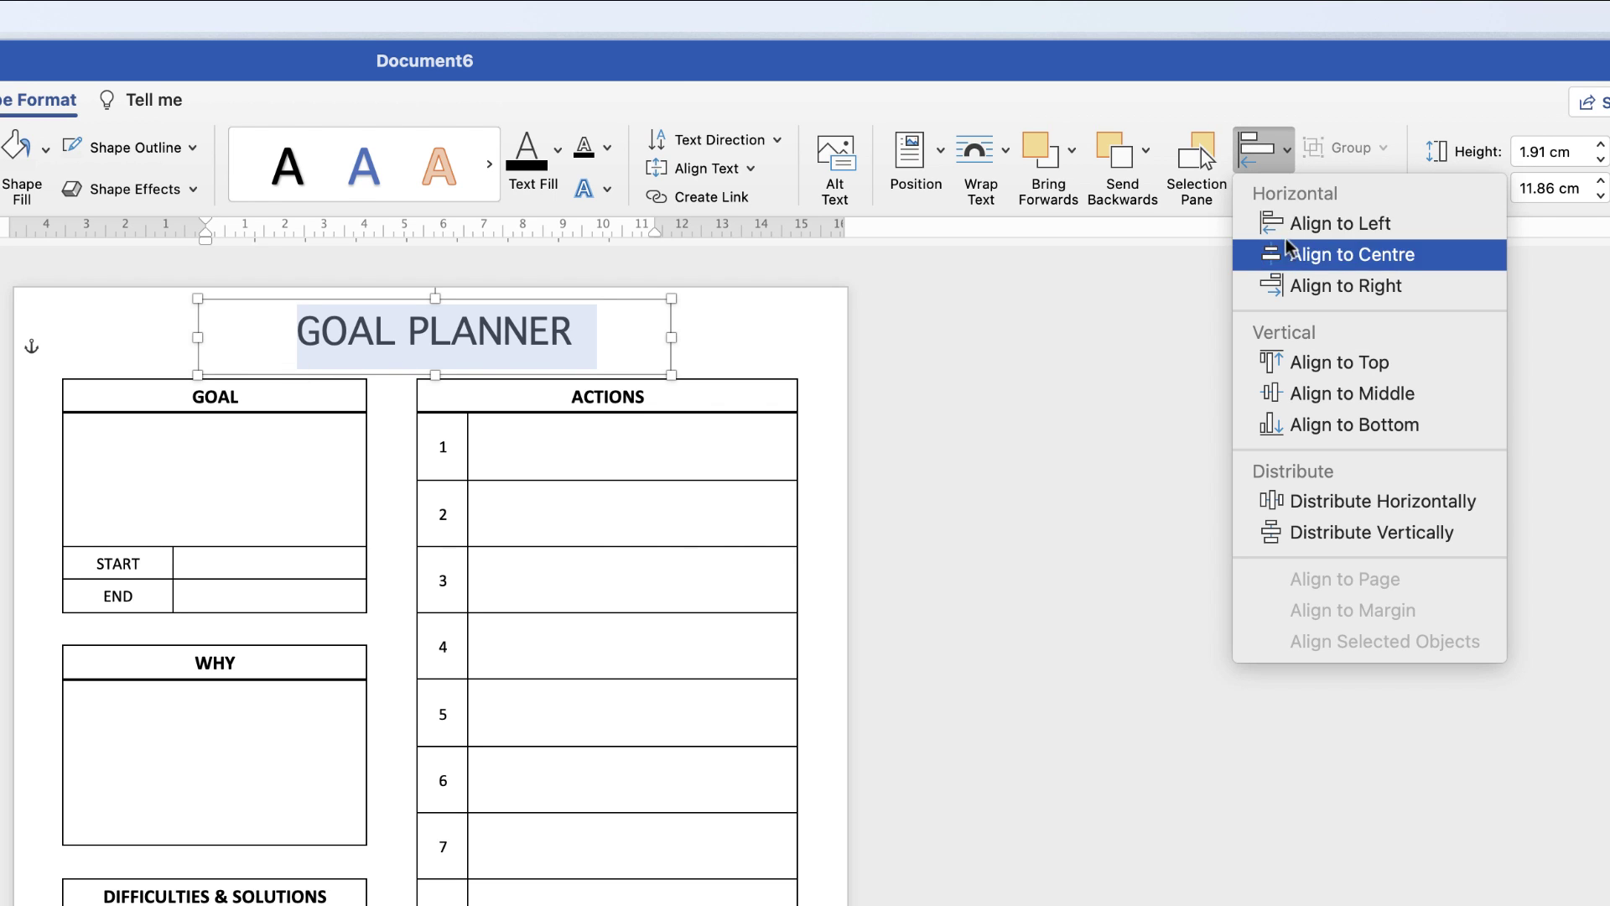
left_click(1314, 257)
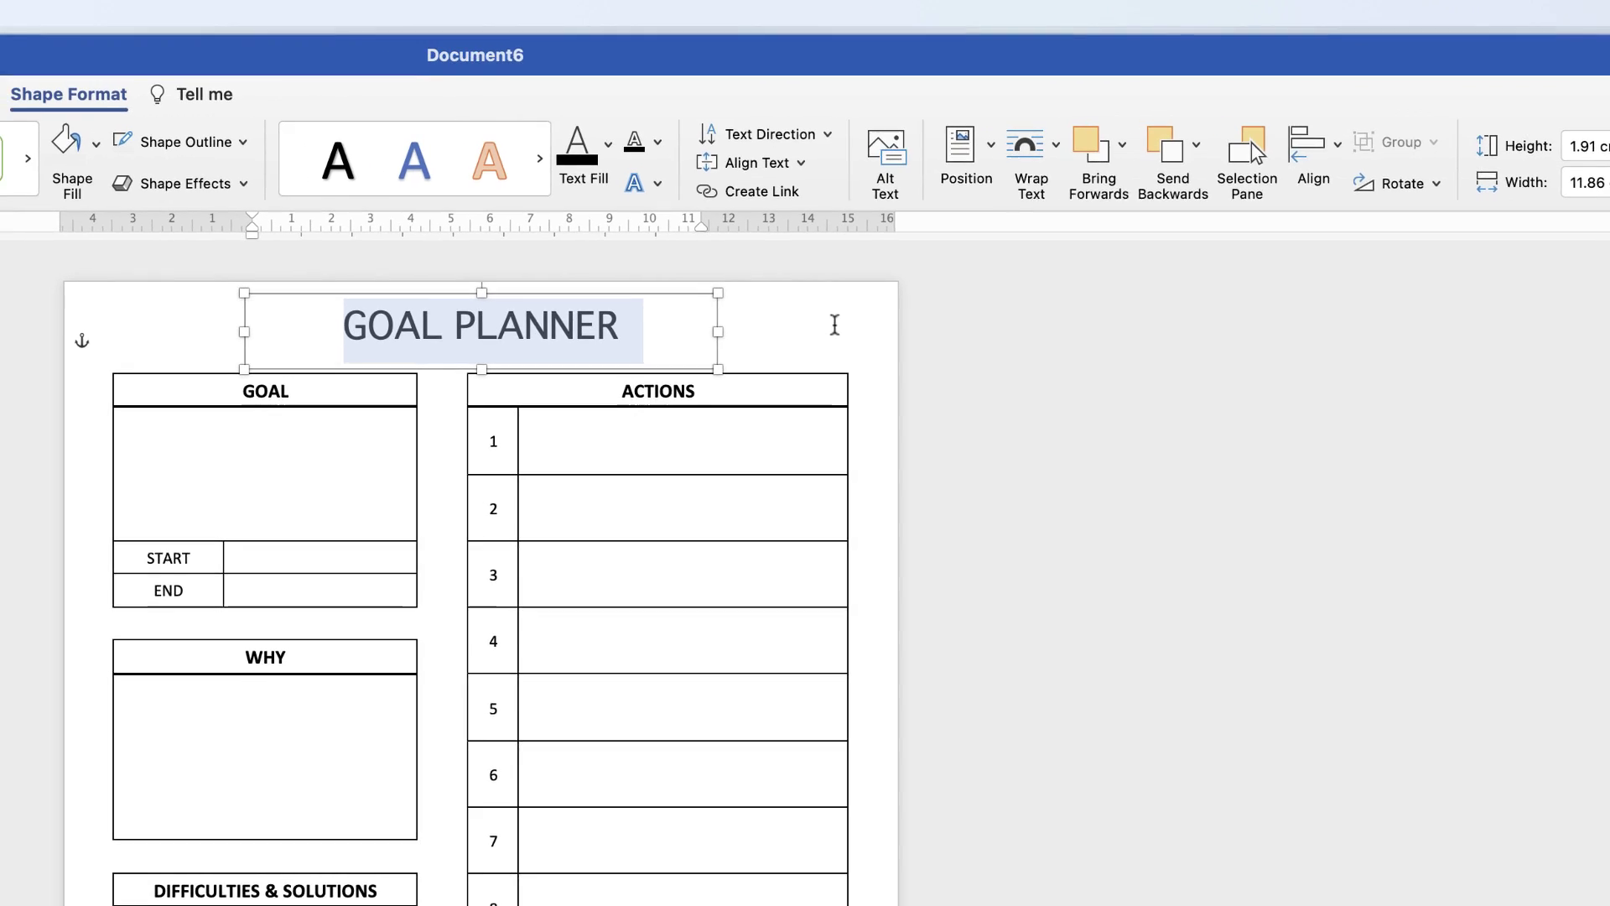
left_click(834, 325)
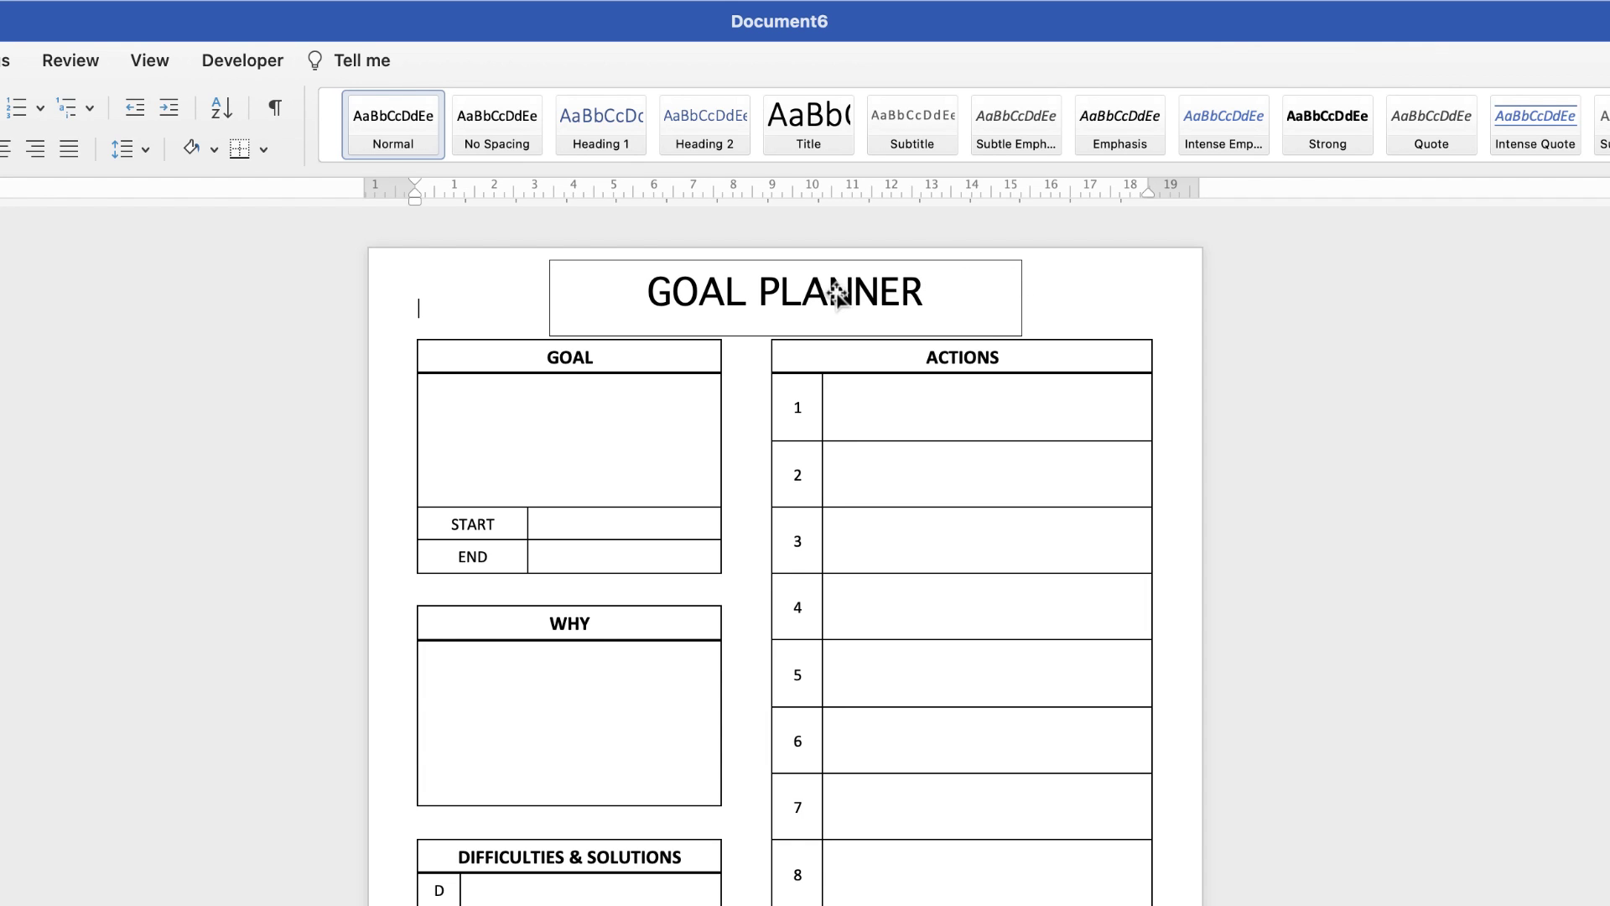
Remove the outline and the fill from the GOAL PLANNER text box.
left_click(962, 298)
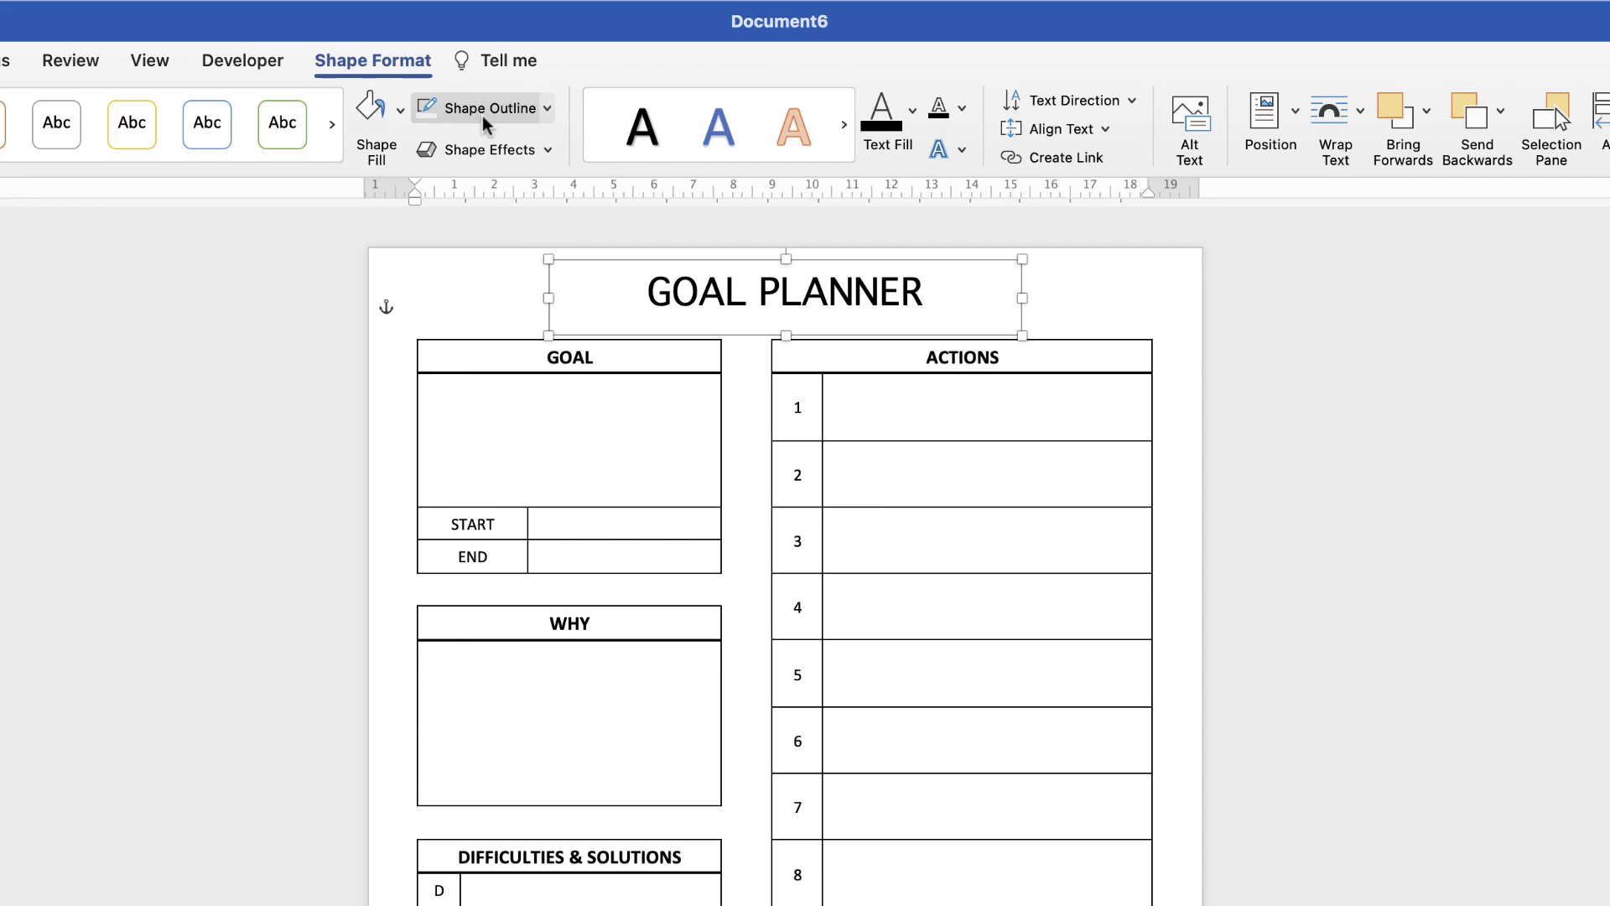
left_click(545, 108)
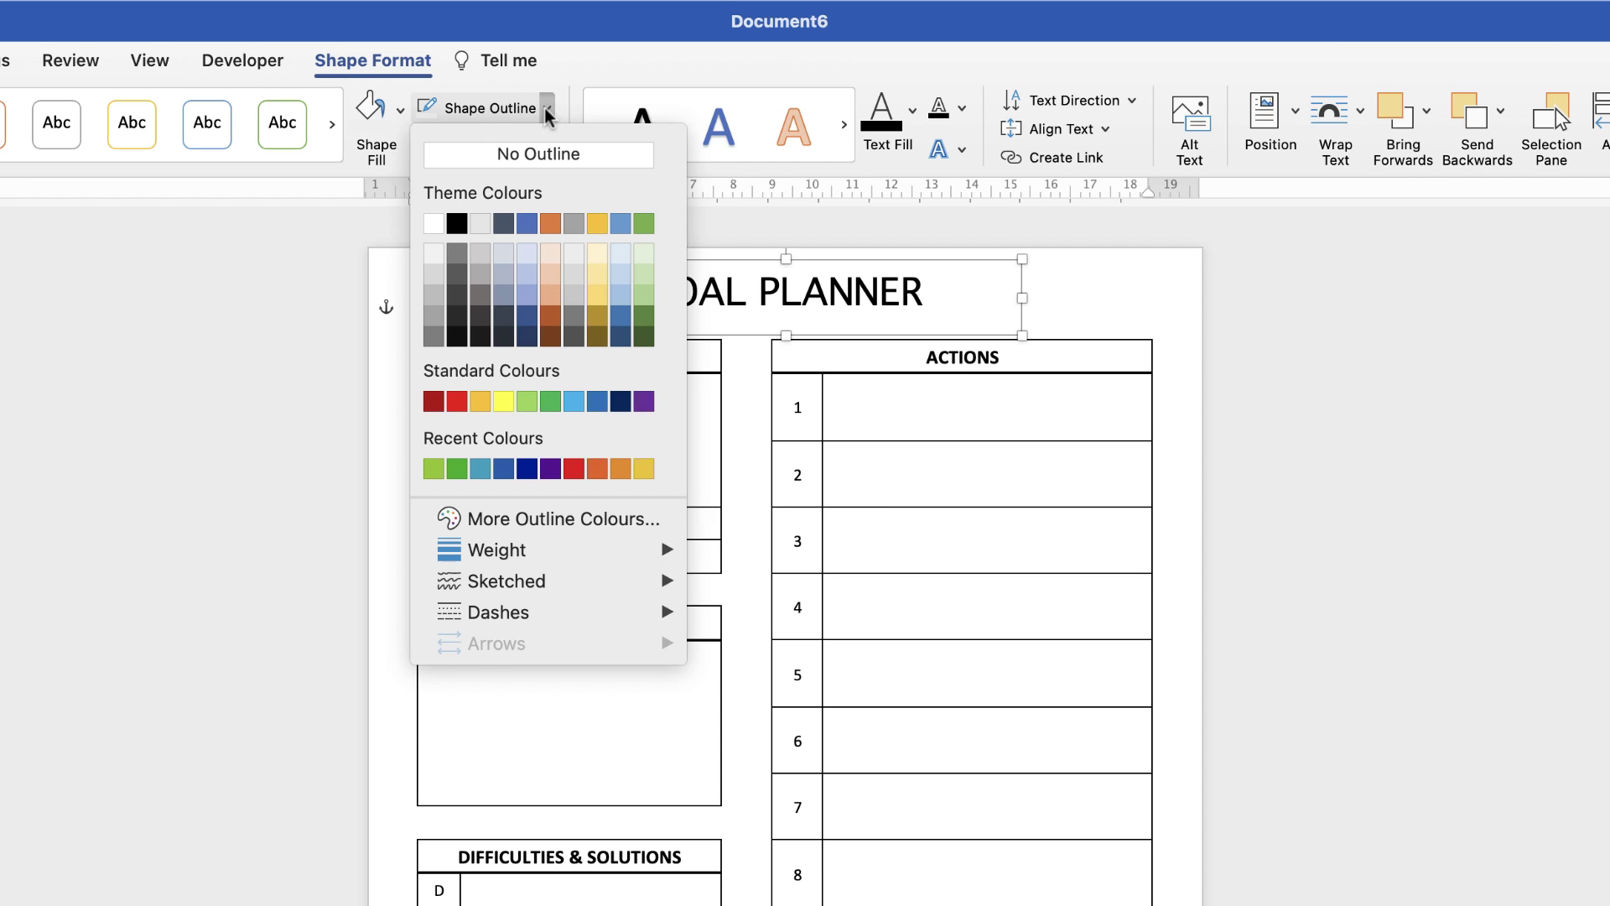
left_click(542, 153)
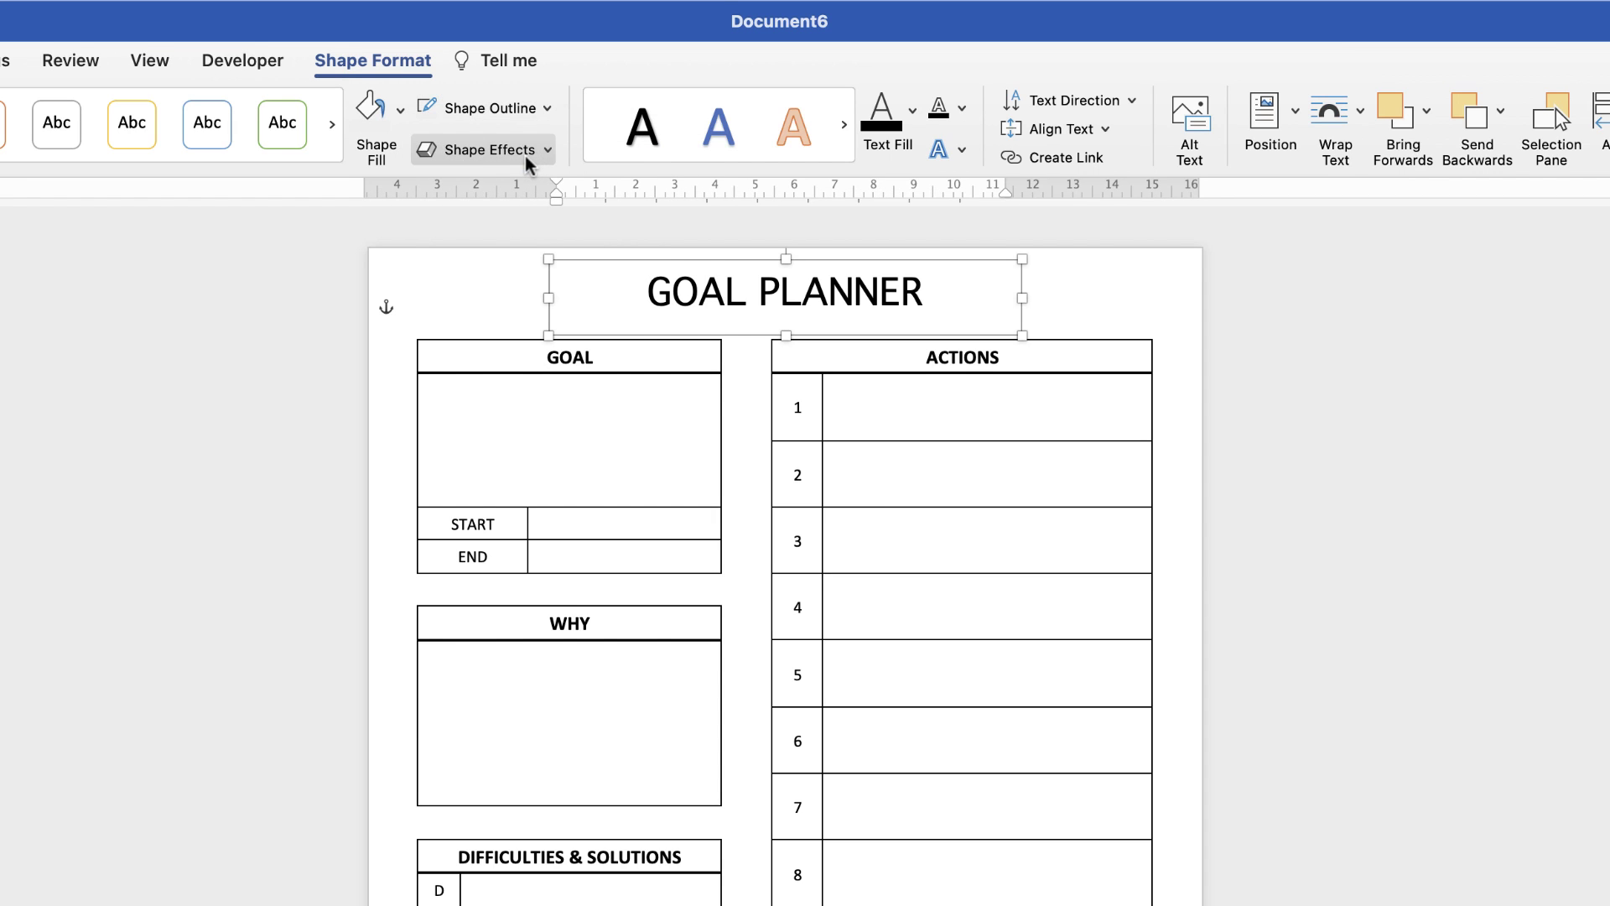
left_click(401, 120)
left_click(411, 166)
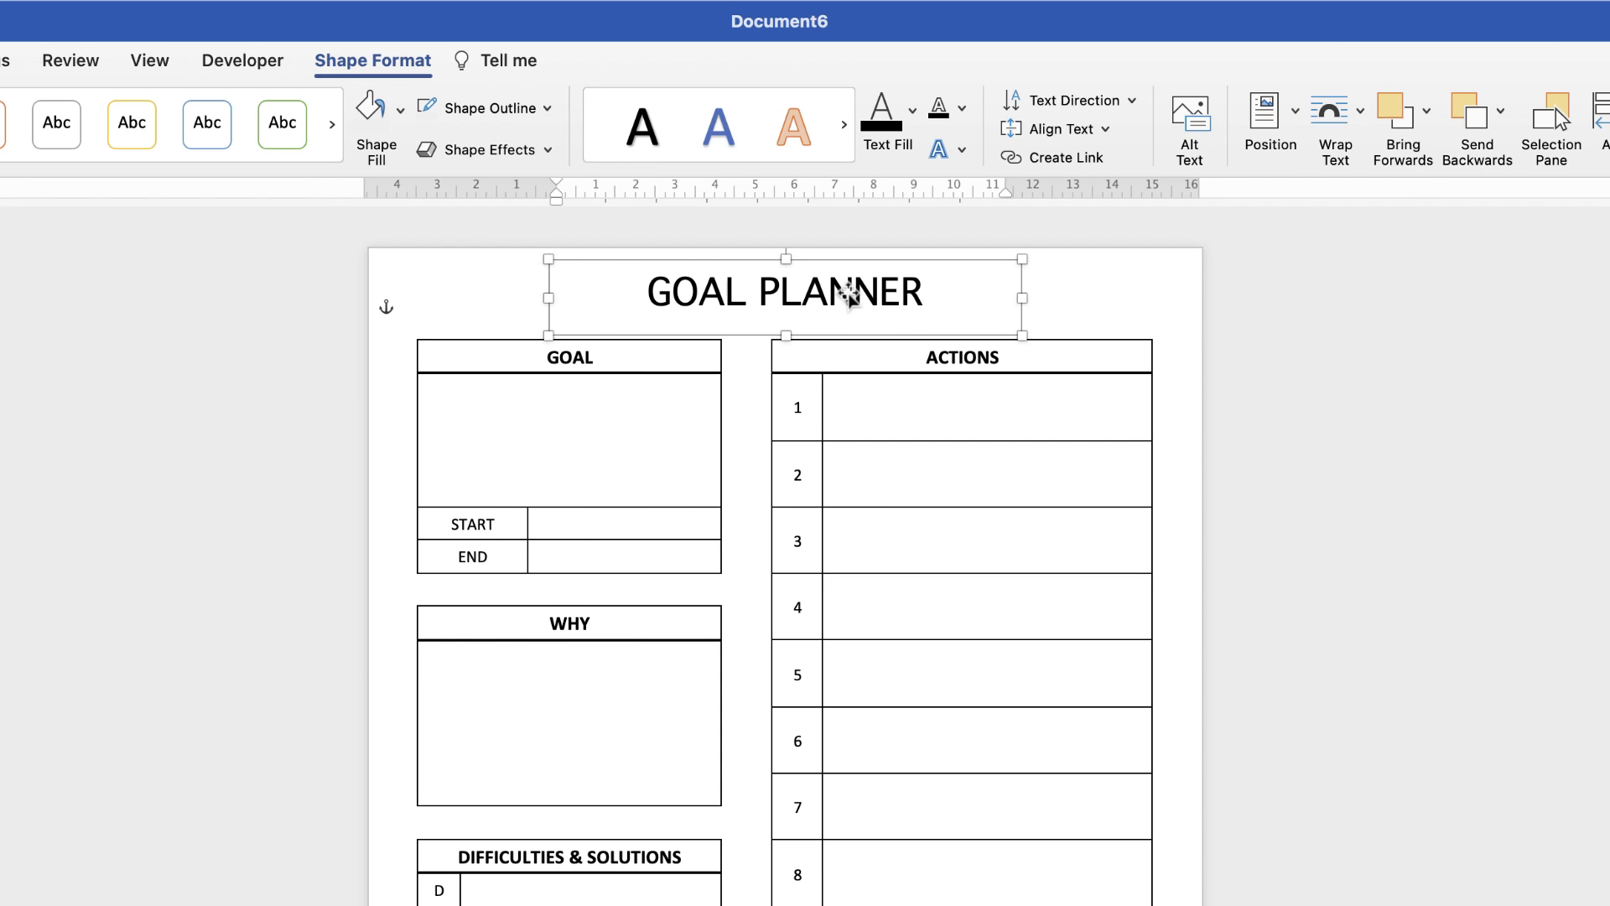
Move the GOAL PLANNER text box slightly down towards the table, then deselect it and return to the document's start.
mouse_move(849, 294)
left_mouse_down()
mouse_move(839, 474)
mouse_move(942, 242)
mouse_move(793, 475)
mouse_move(921, 288)
mouse_move(872, 287)
left_mouse_up()
key("Down")
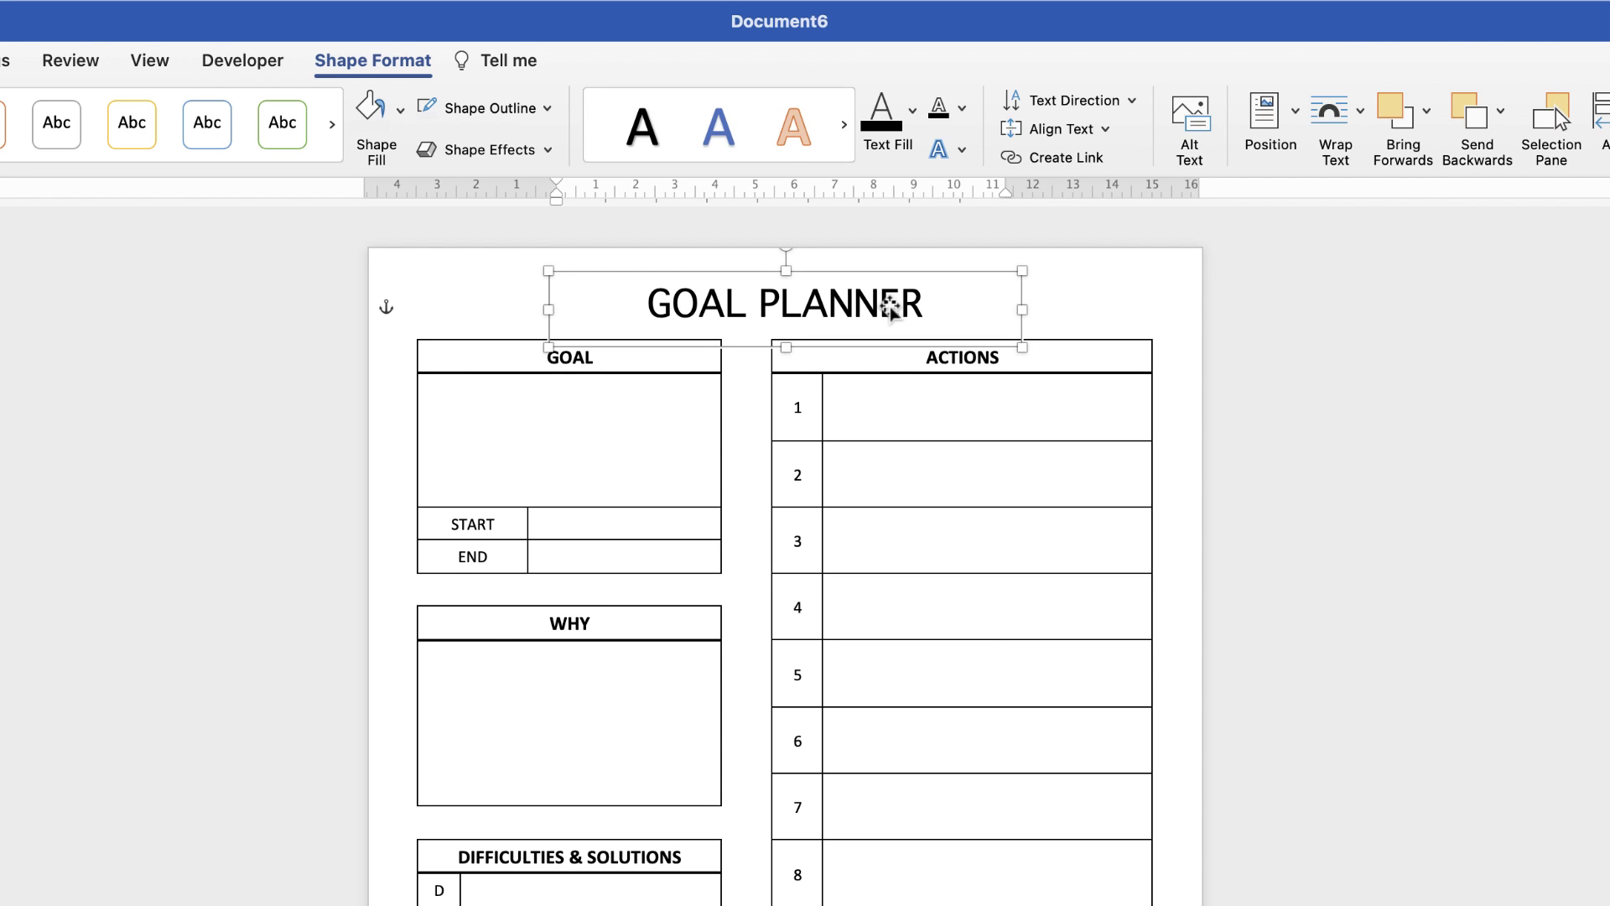
left_click(1082, 476)
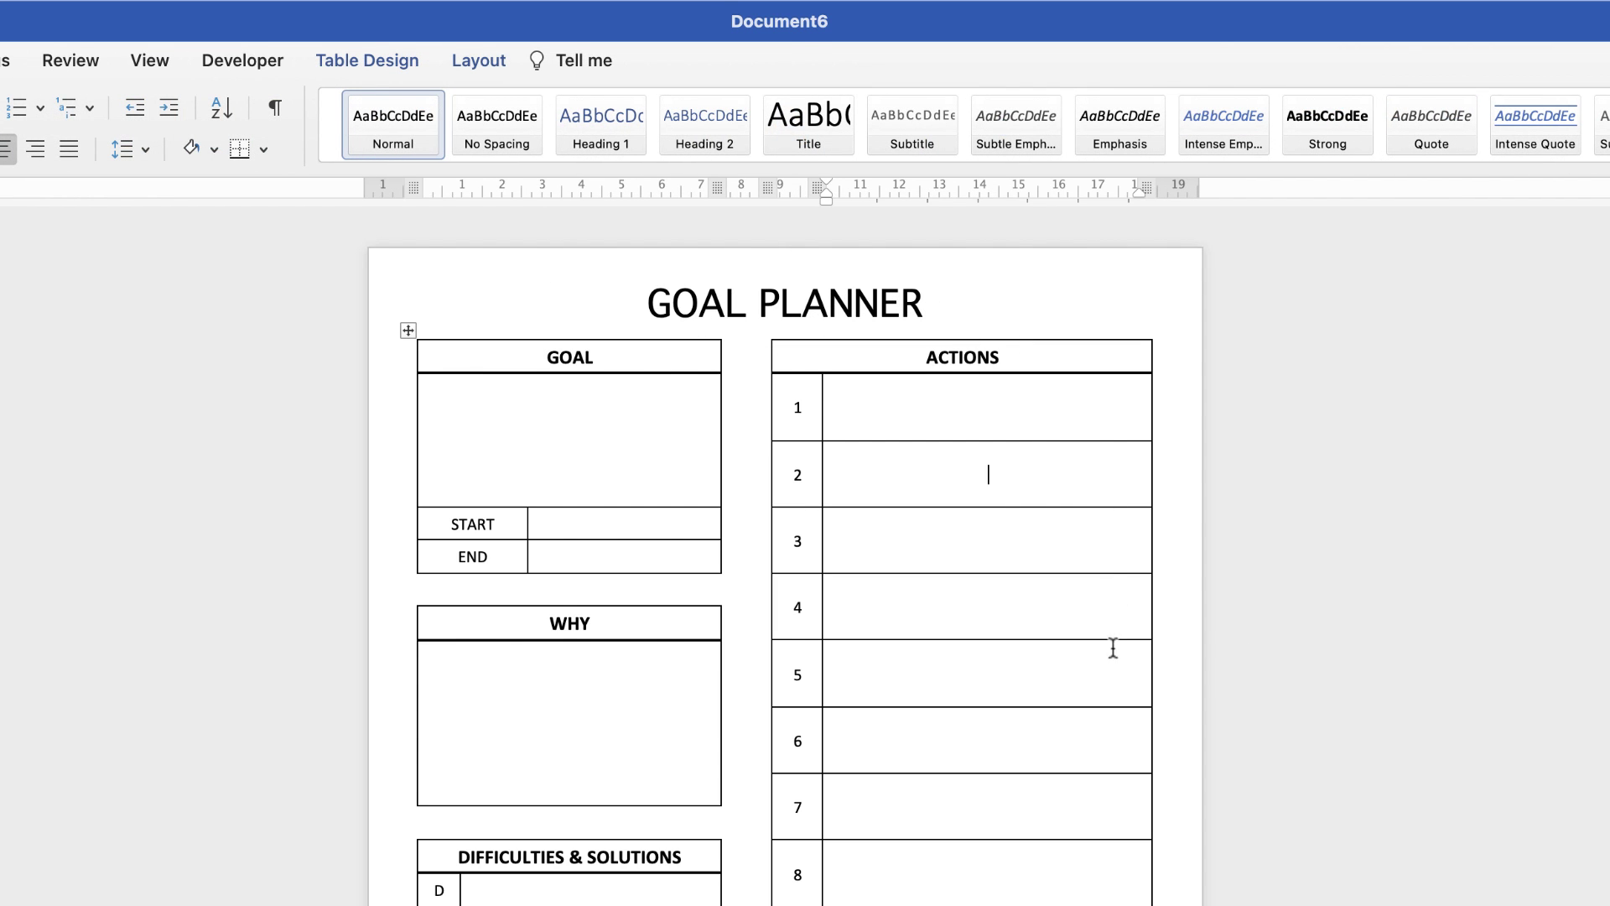
key("super+Home")
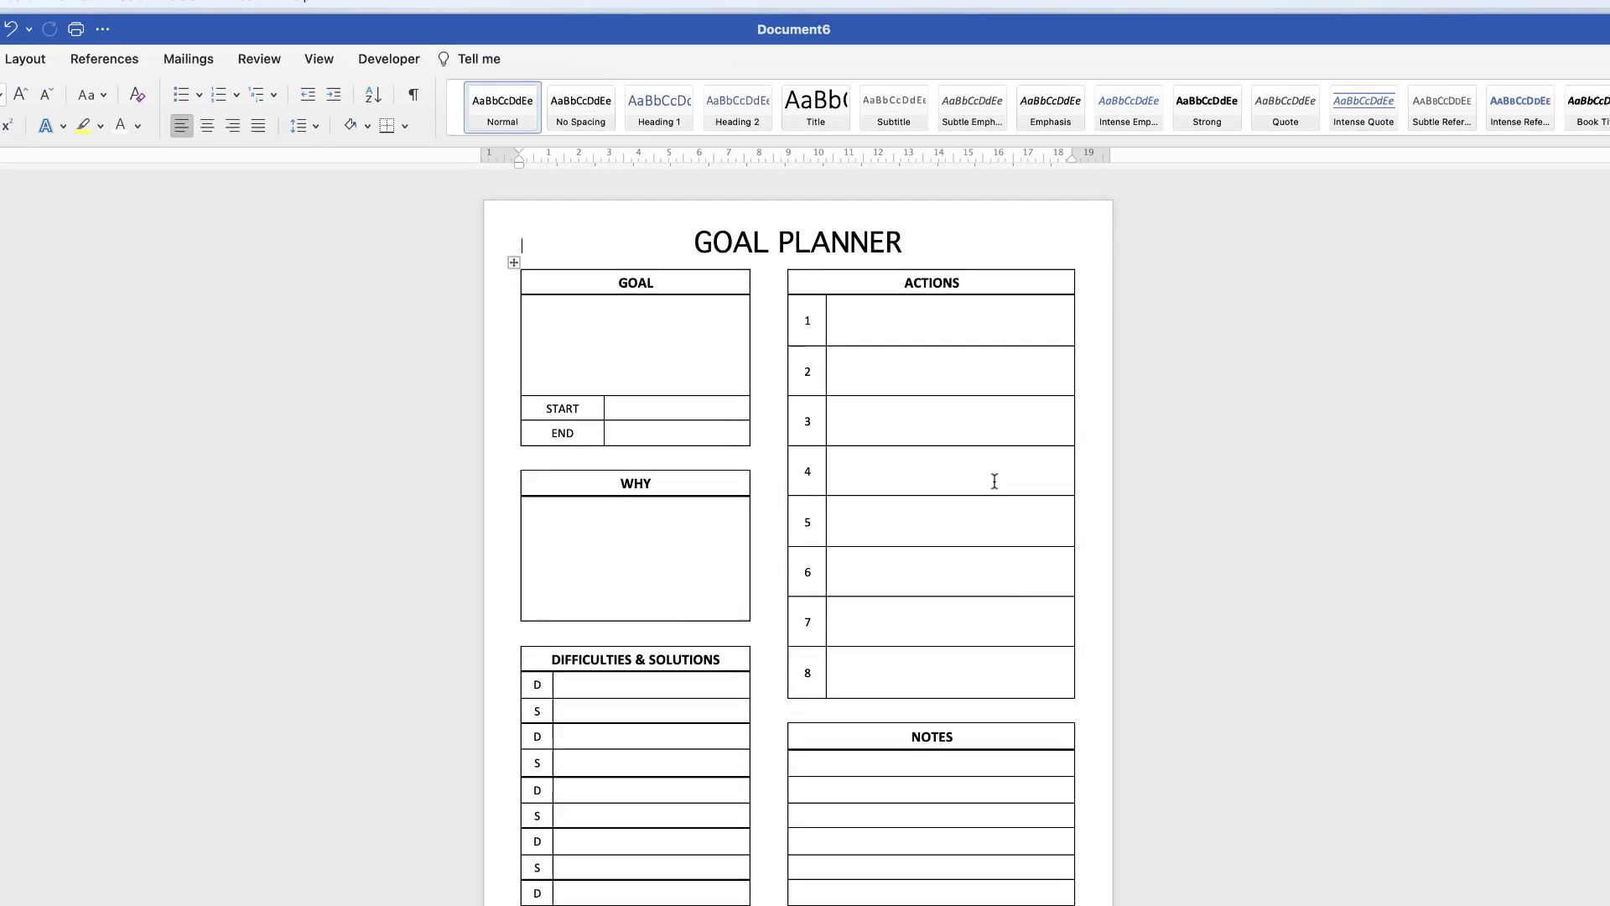